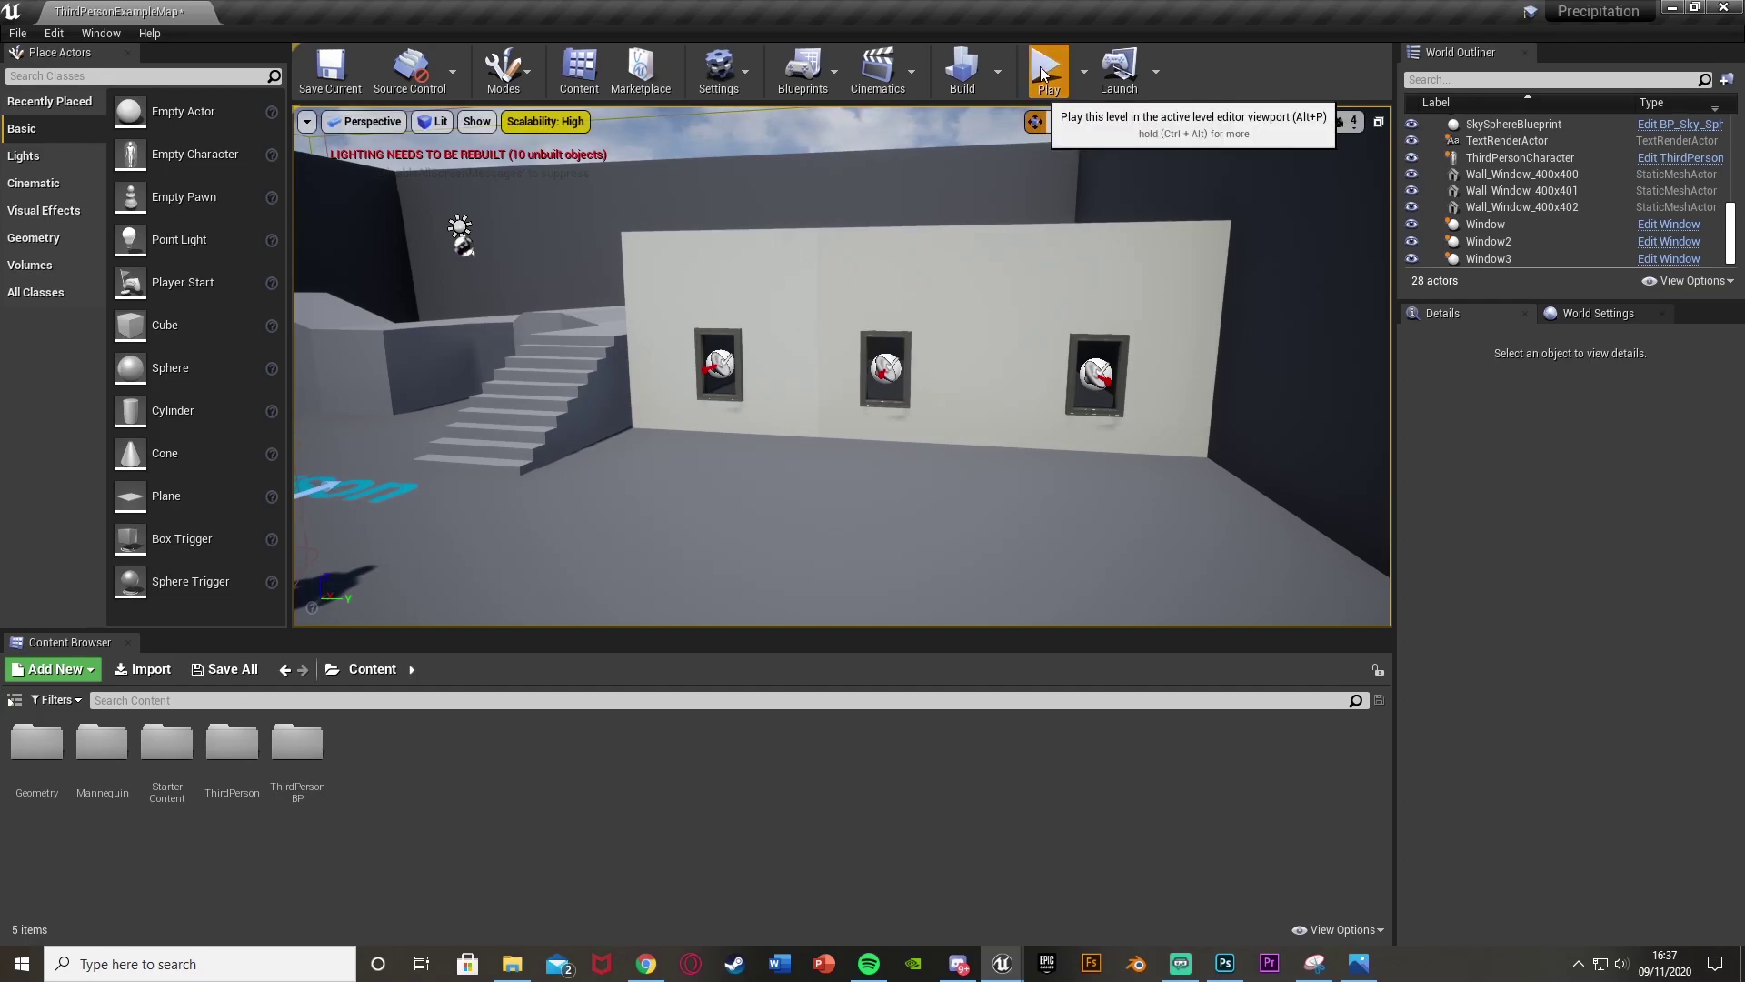
# Play the level and walk the character up to the wall windows to examine the rain behind them, ending the play session.
pyautogui.click(1045, 68)
pyautogui.press('s')
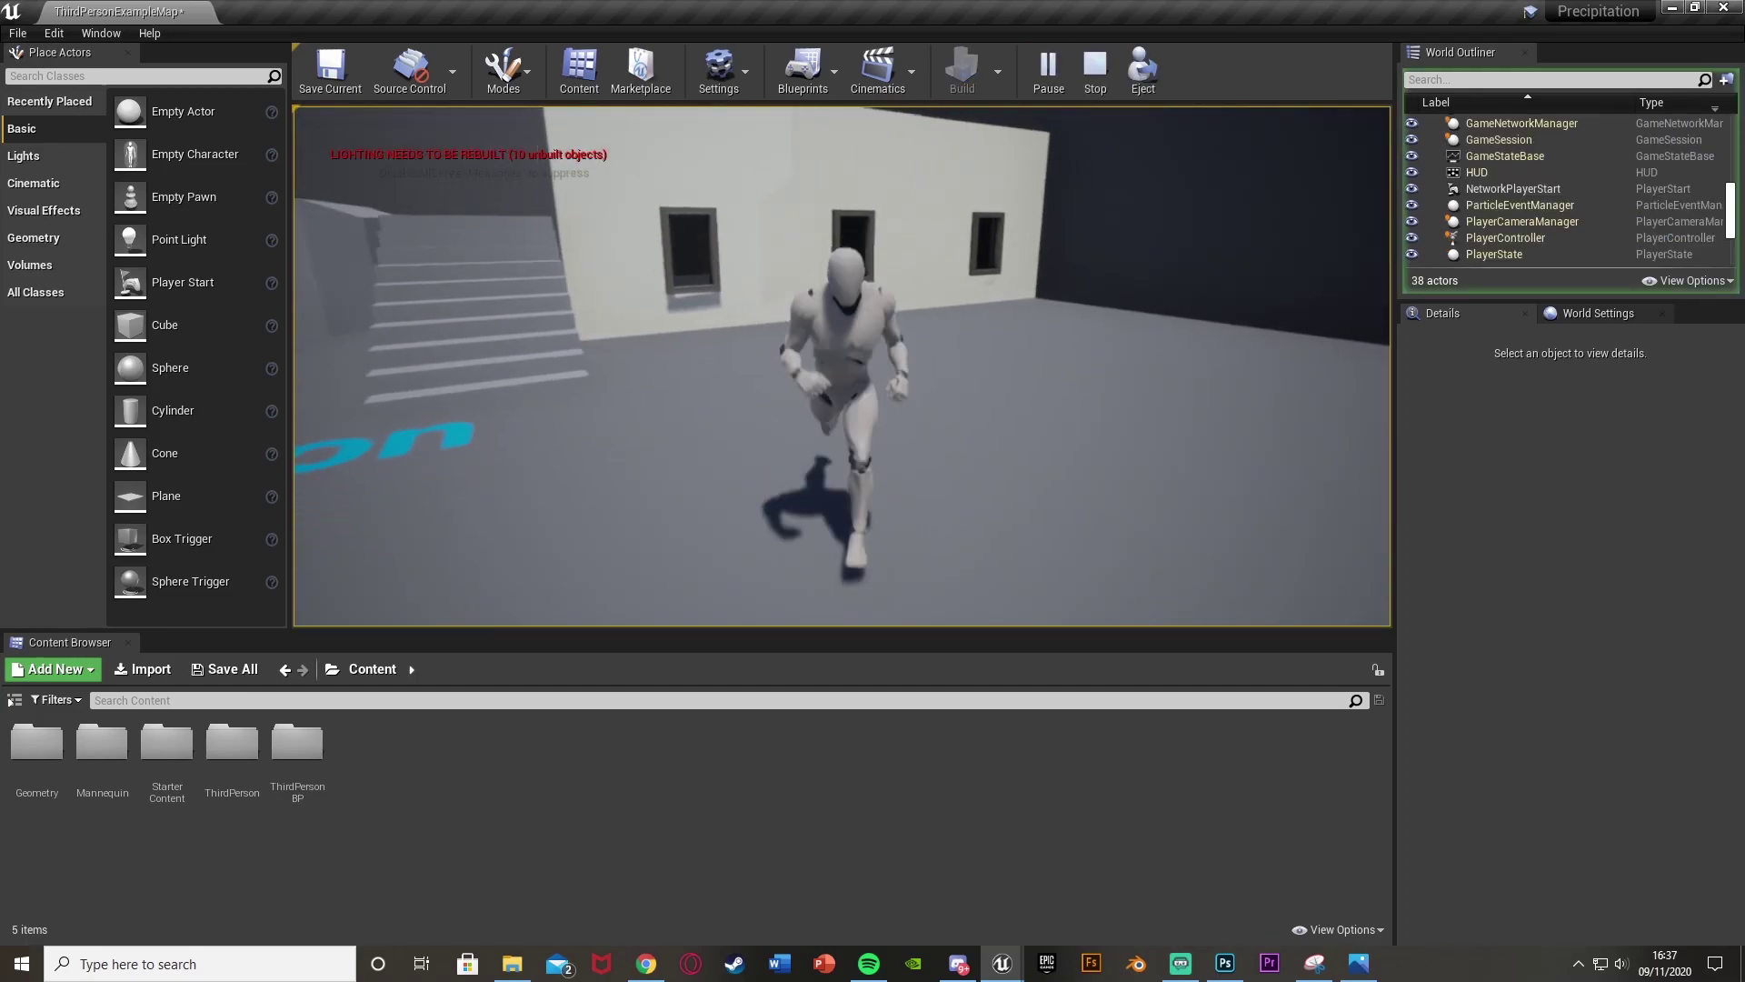
pyautogui.press('a')
pyautogui.press('d')
pyautogui.press('w')
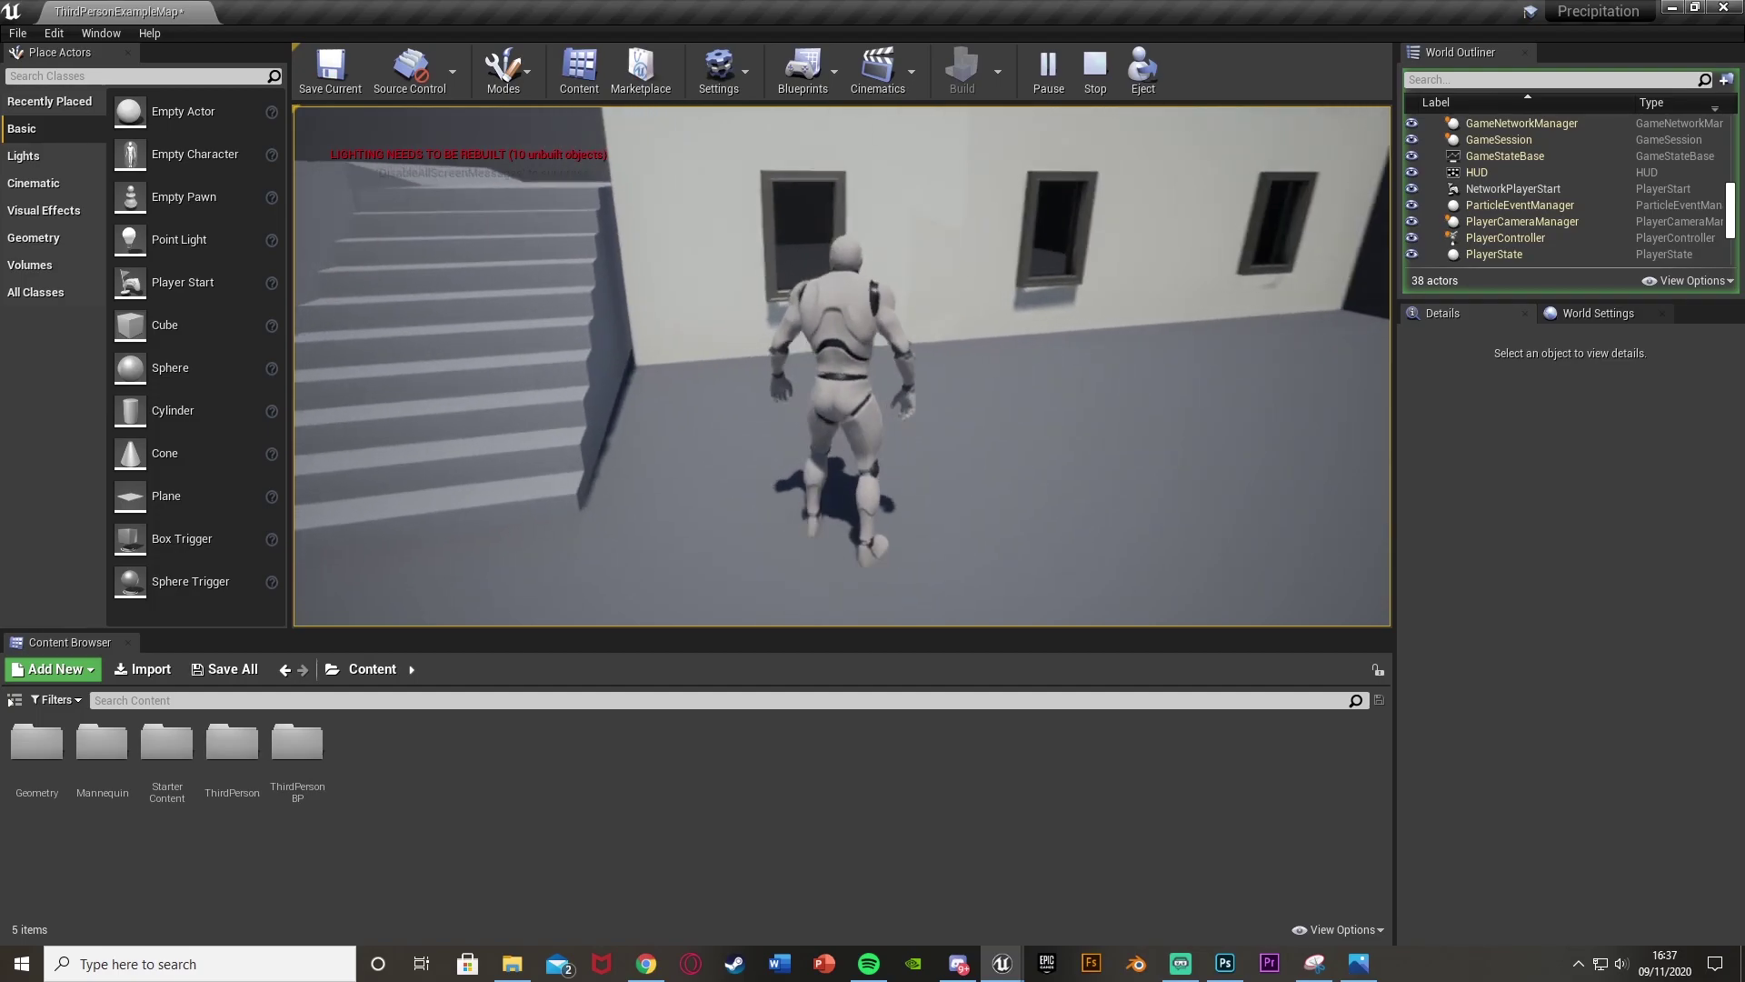
pyautogui.press('w')
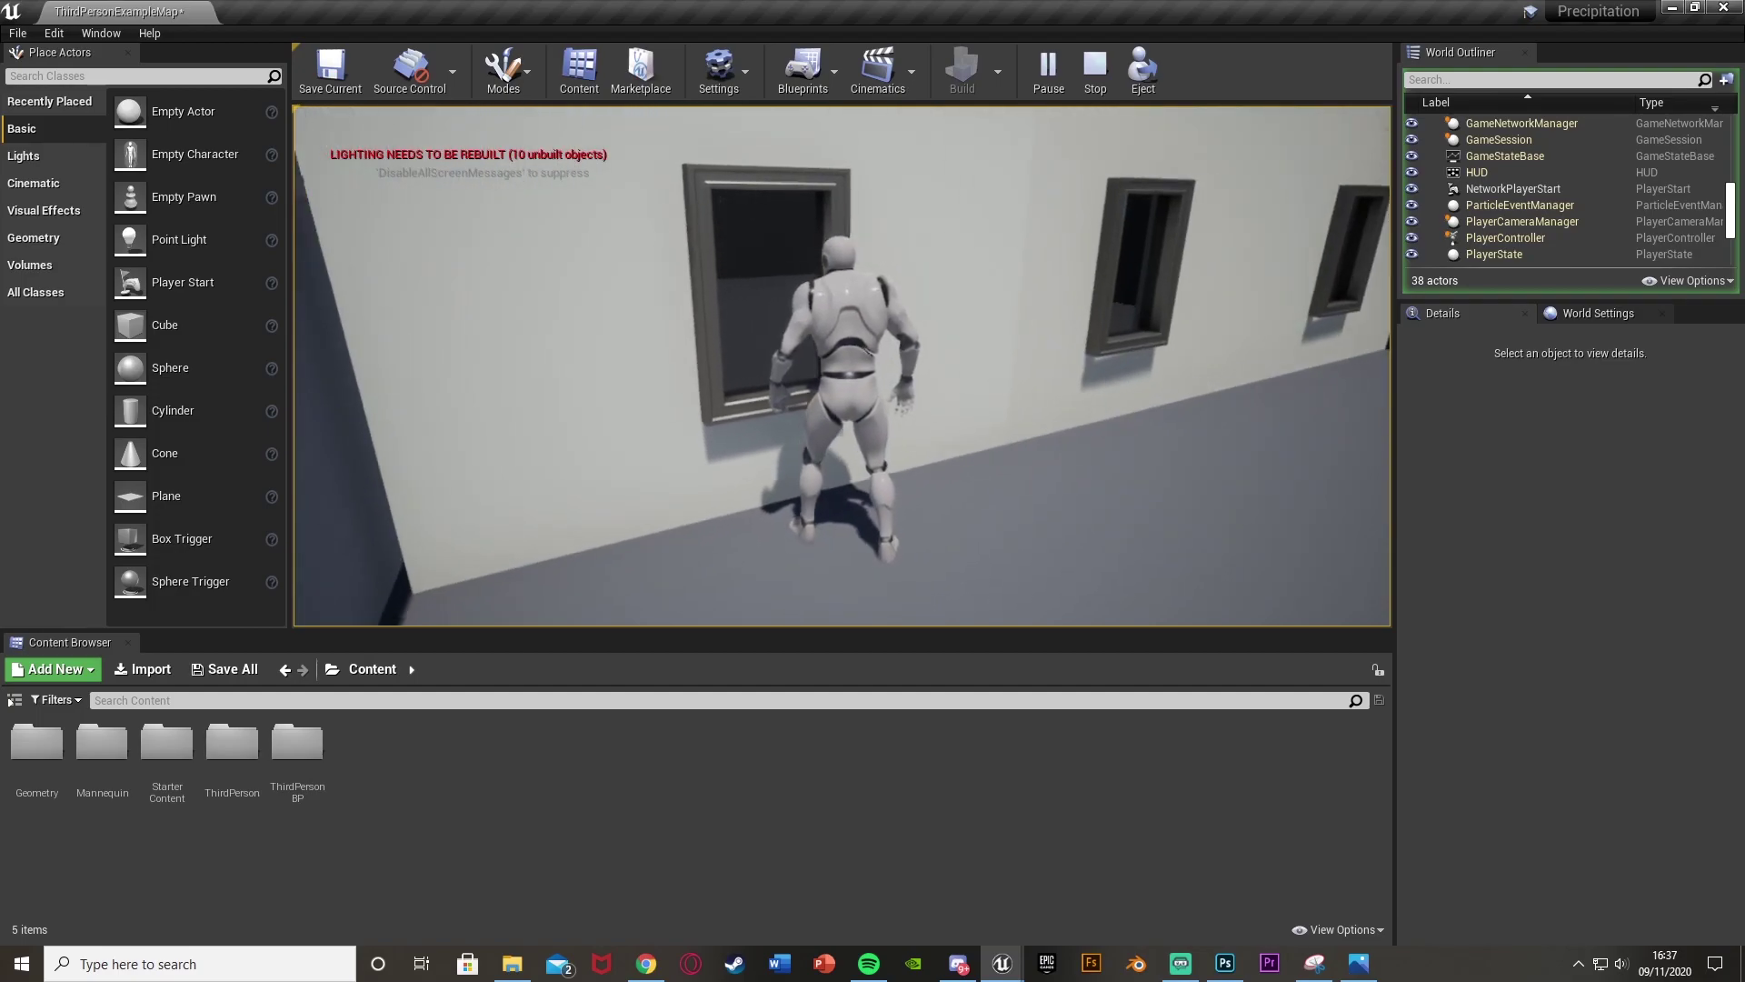
pyautogui.press('w')
pyautogui.press('space')
pyautogui.press('s')
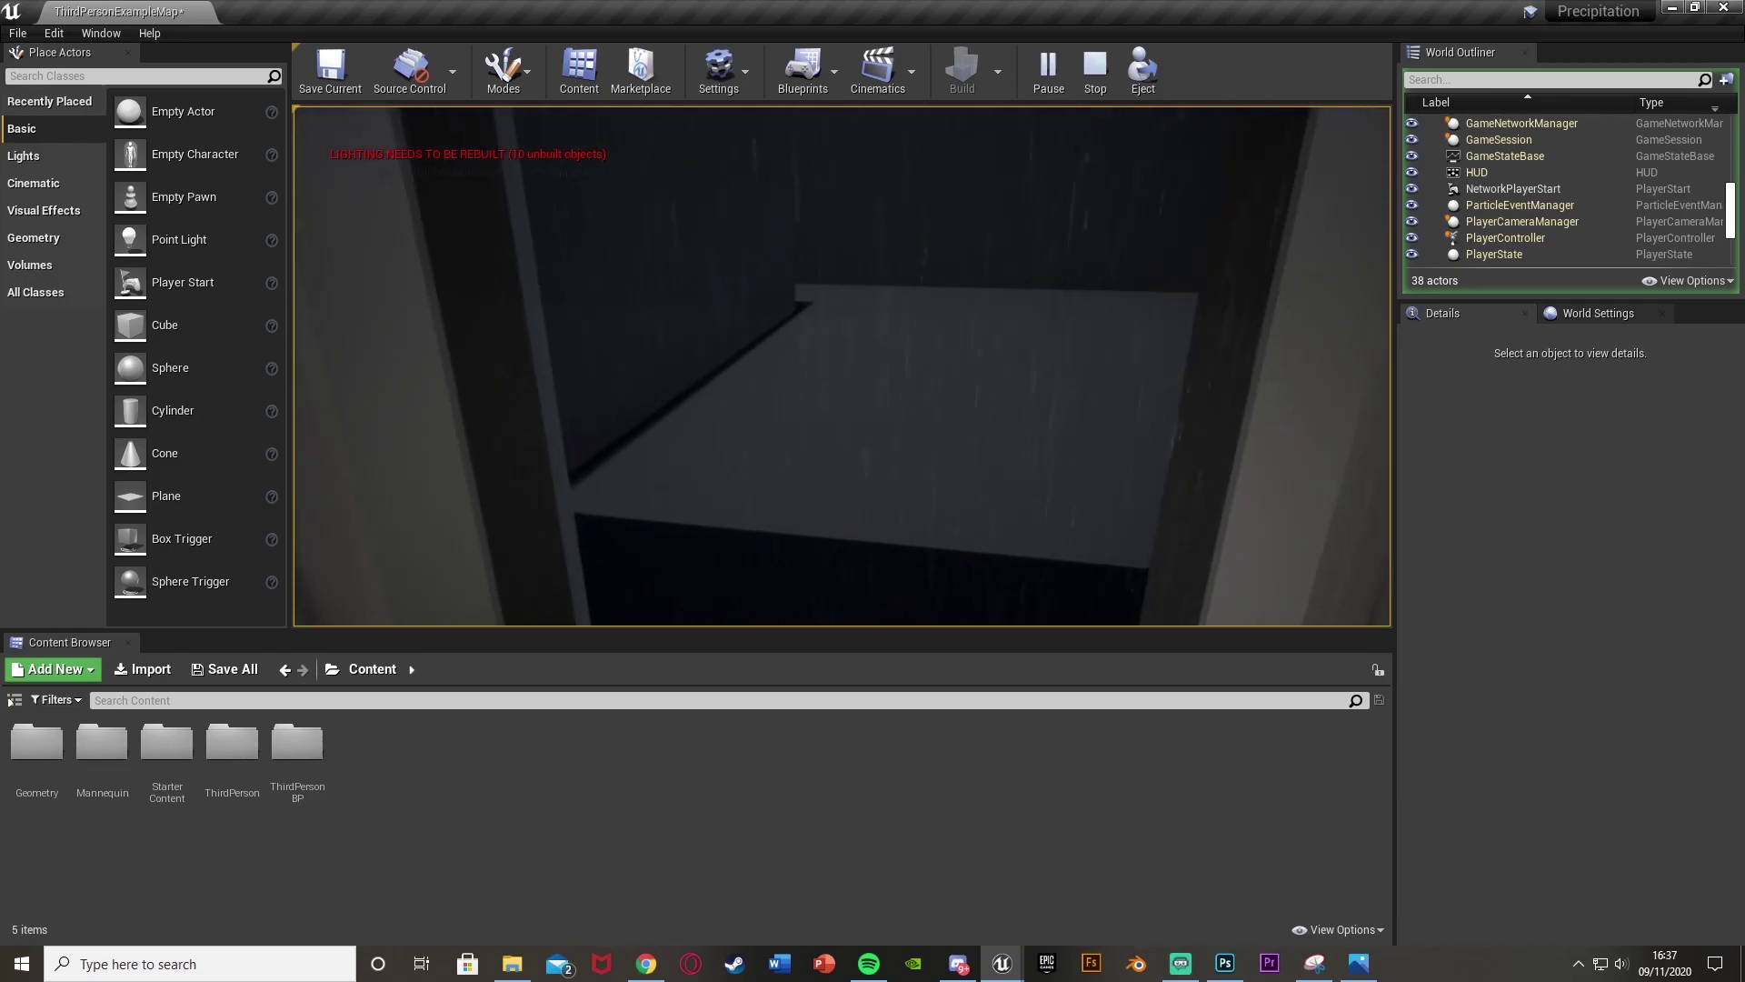
pyautogui.press('s')
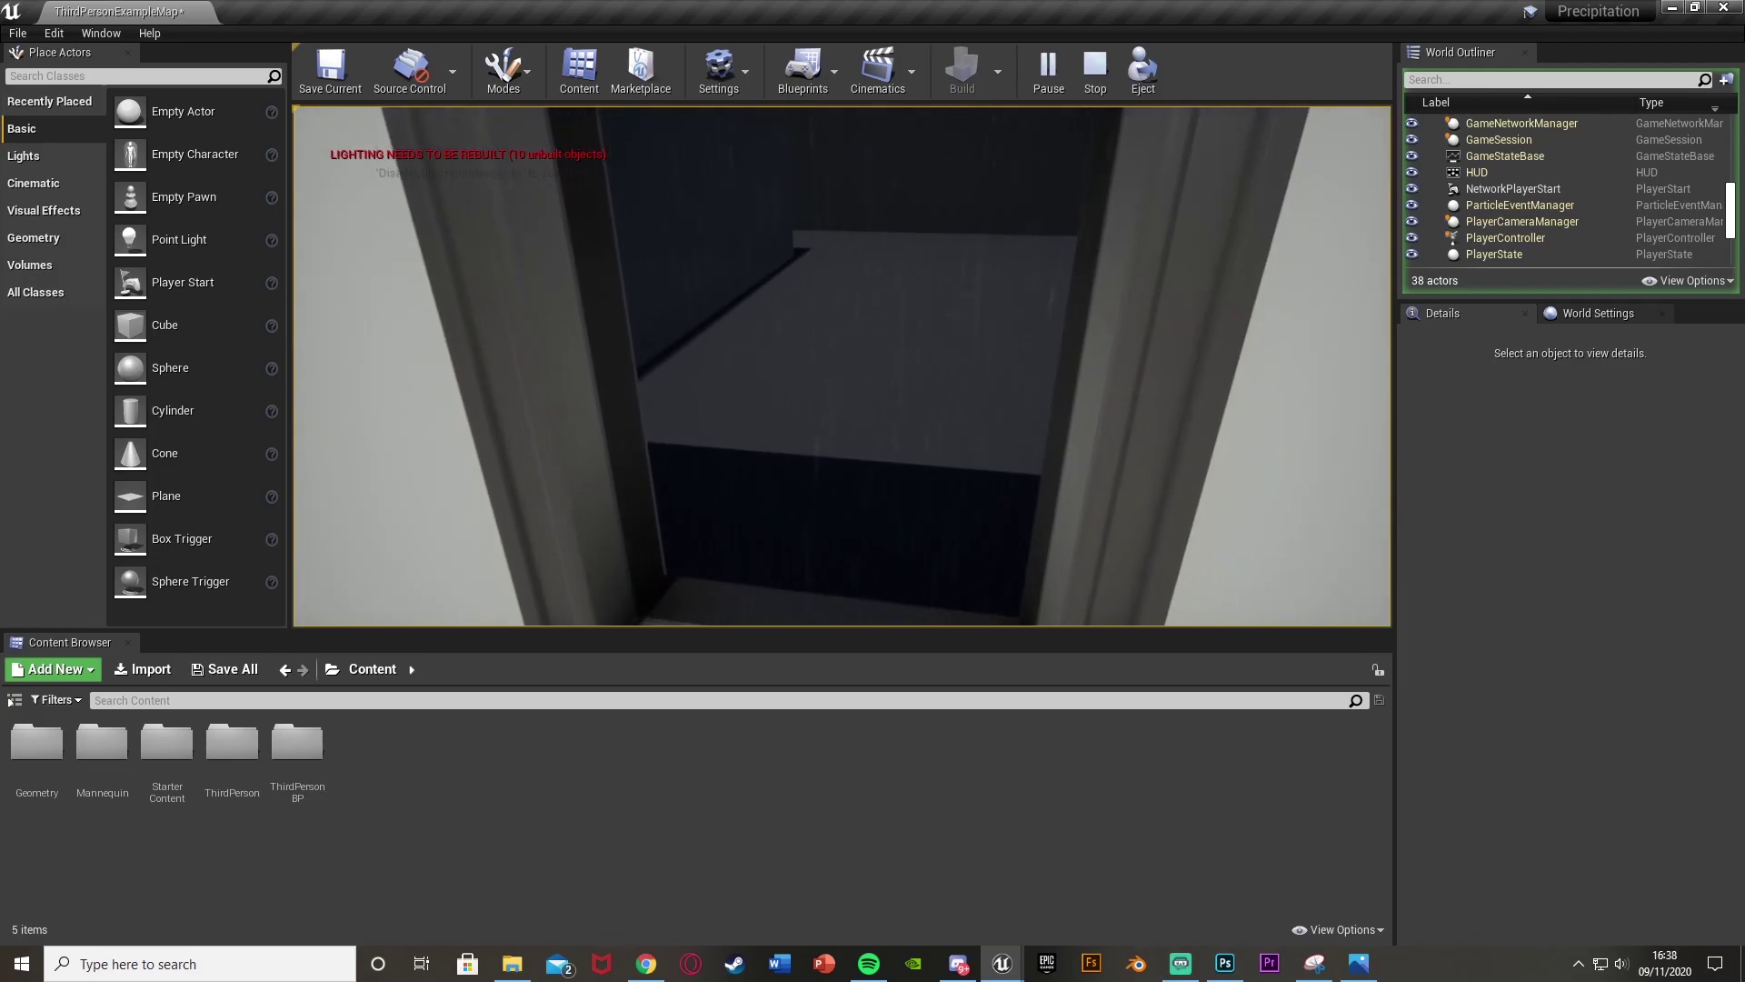
pyautogui.press('w')
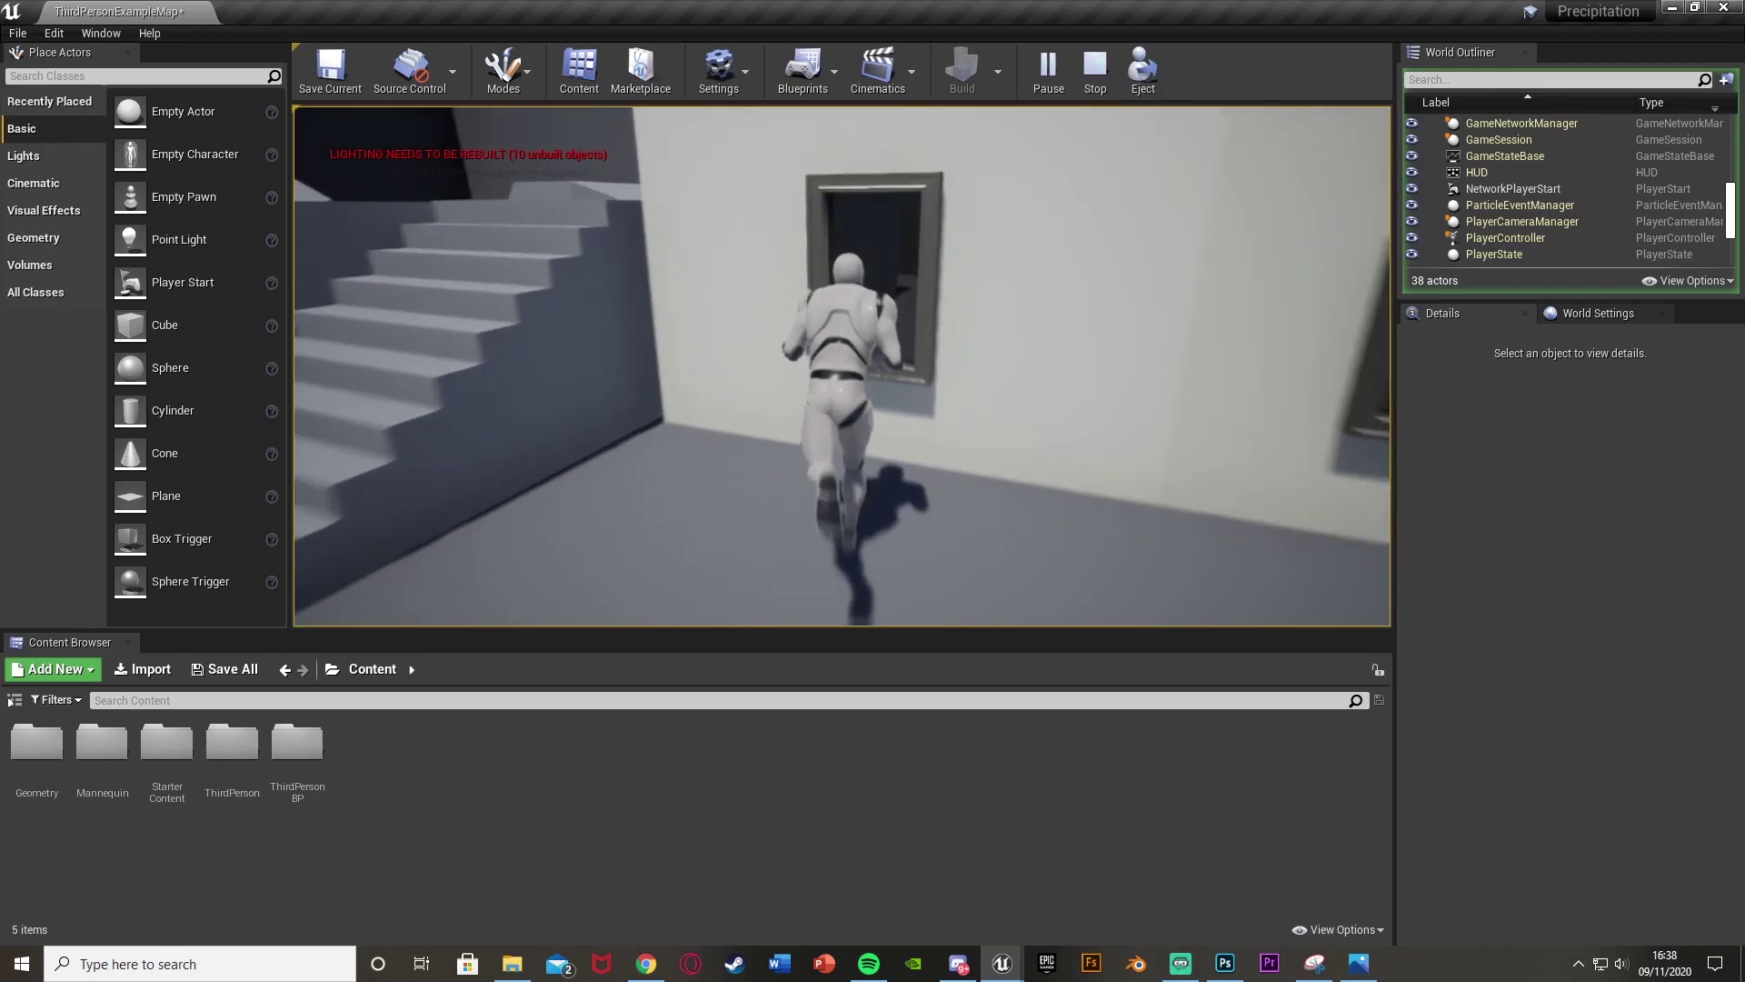
pyautogui.press('w')
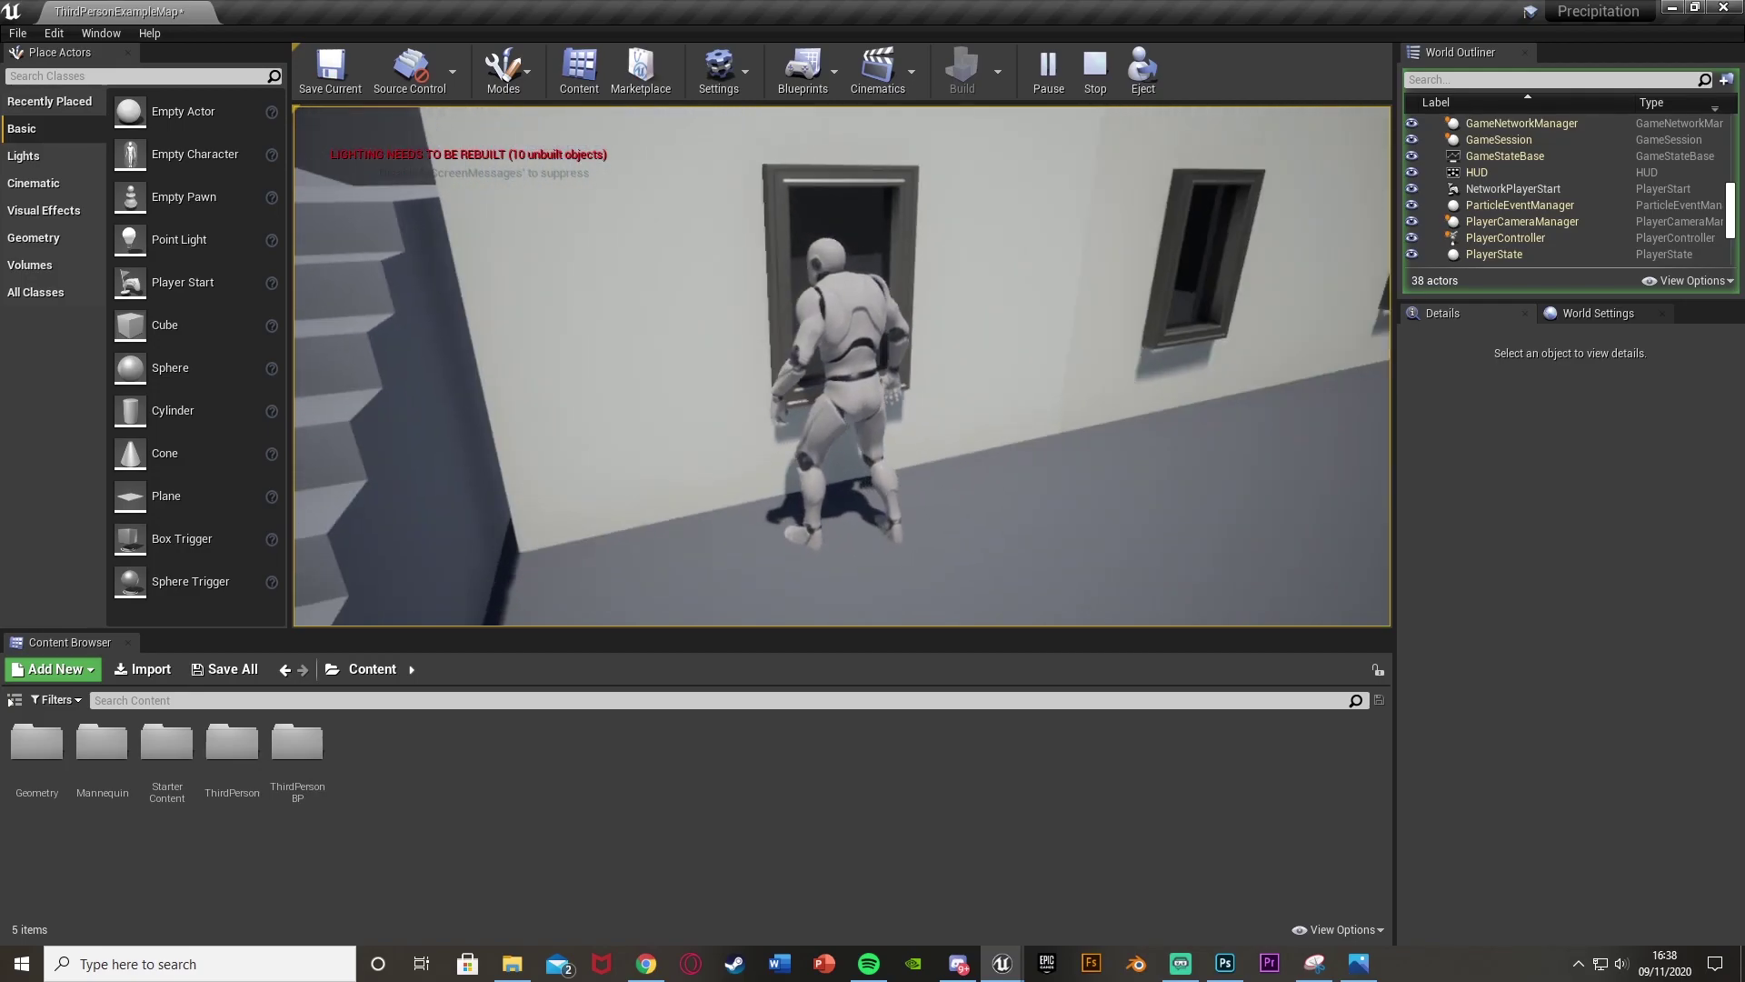
pyautogui.press('w')
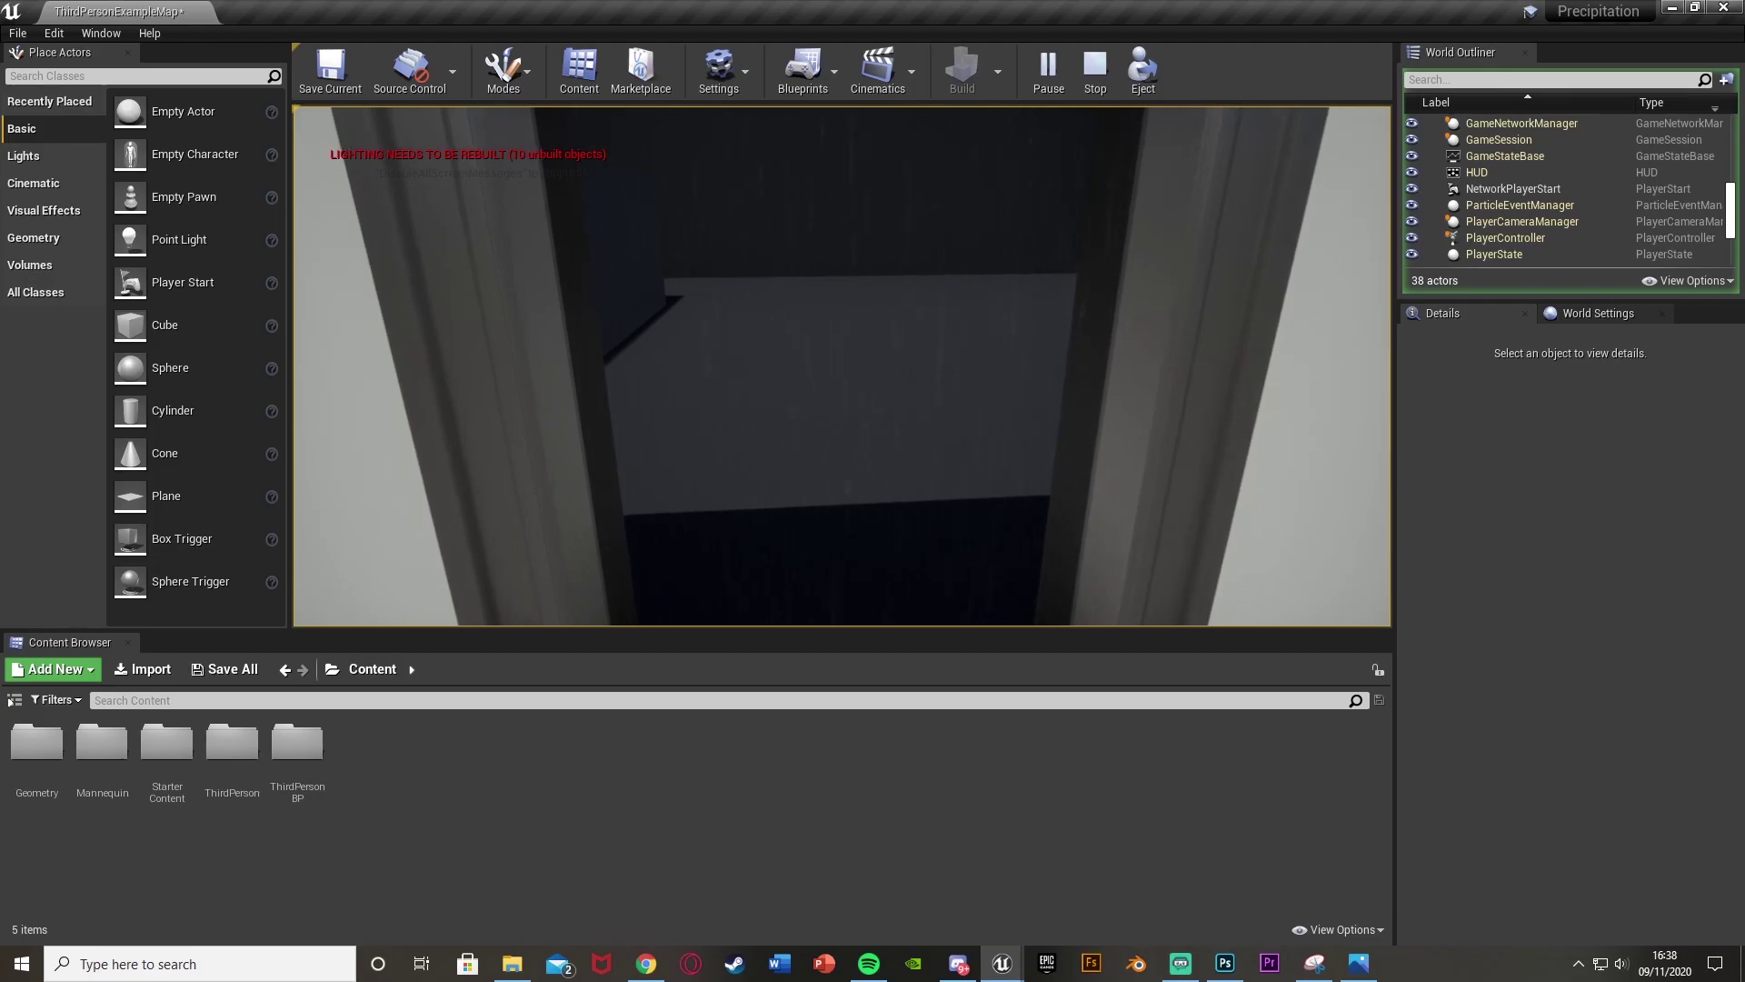
pyautogui.press('s')
pyautogui.press('w')
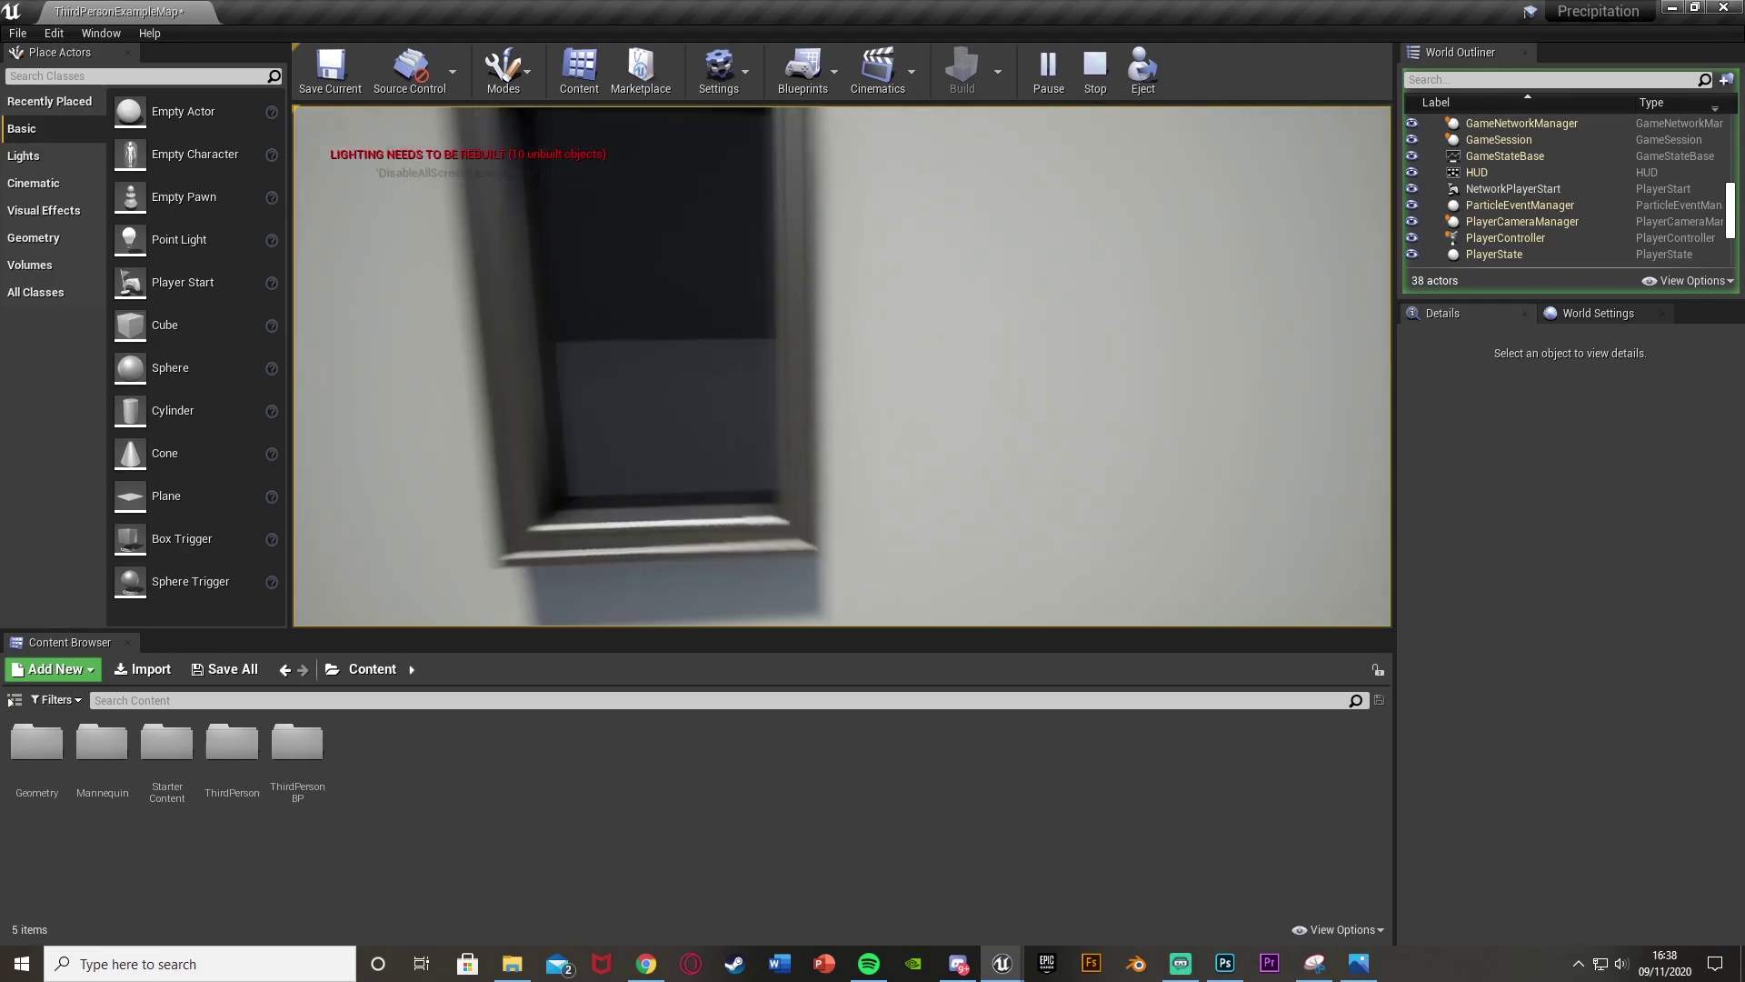
pyautogui.press('s')
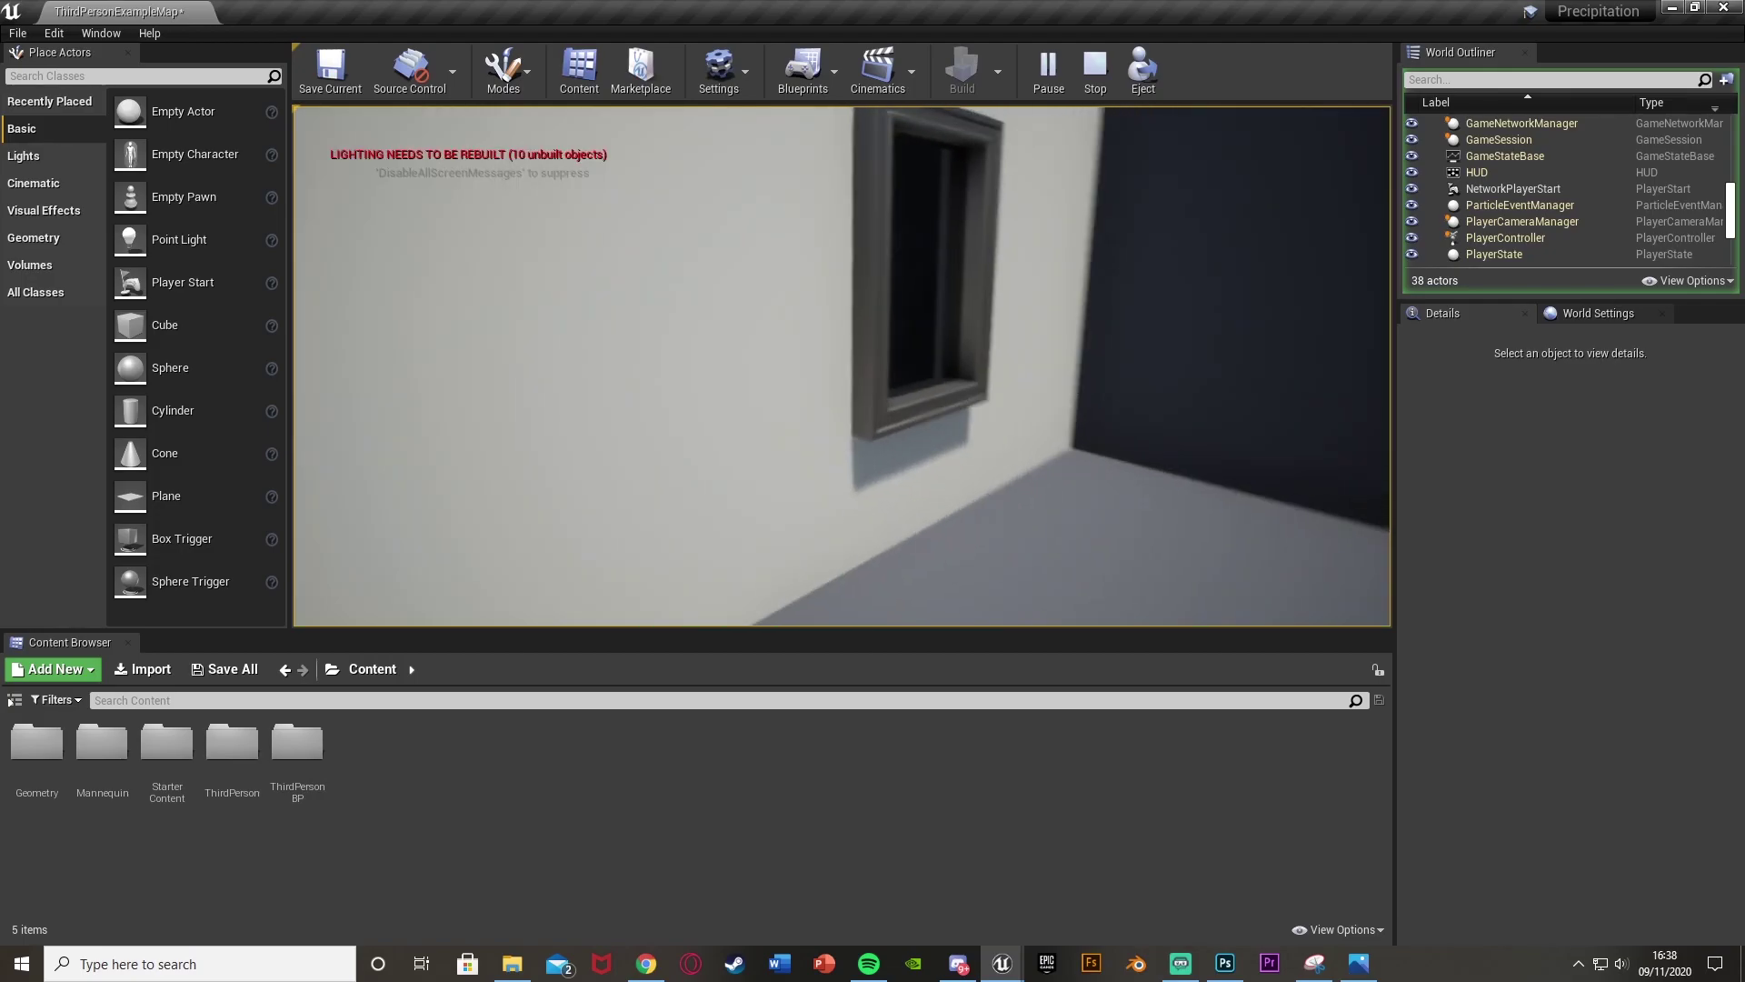
pyautogui.press('a')
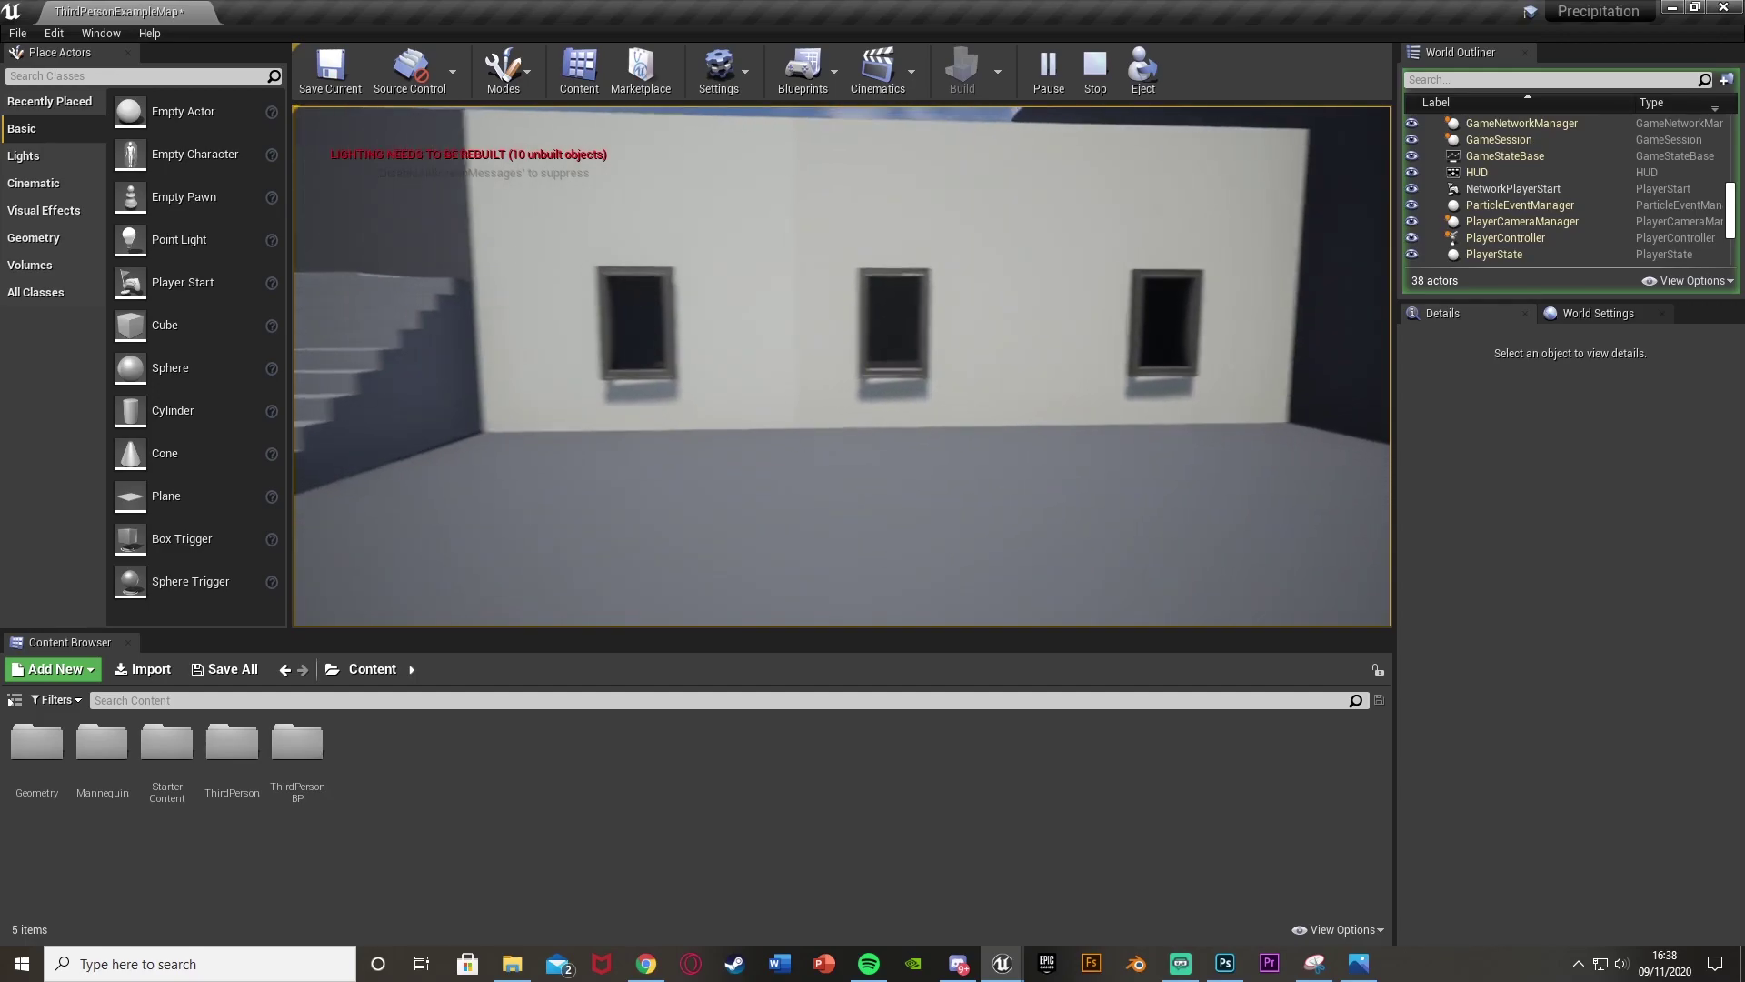
pyautogui.press('w')
pyautogui.press('w')
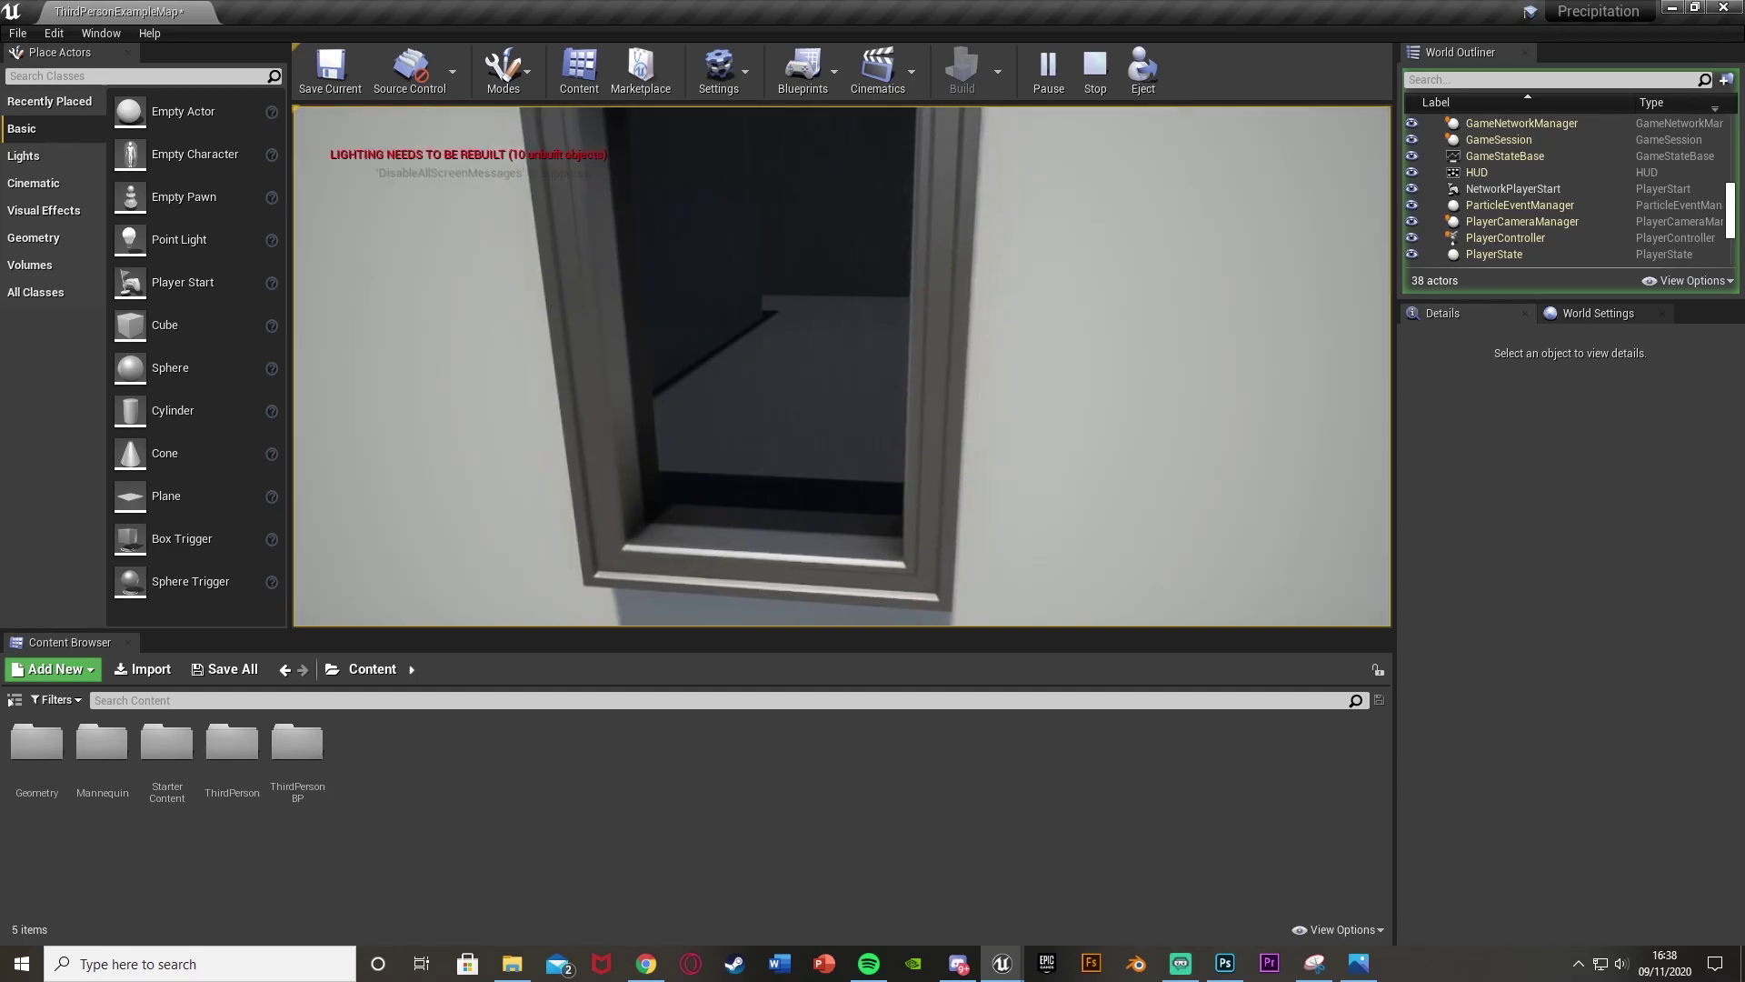
pyautogui.press('s')
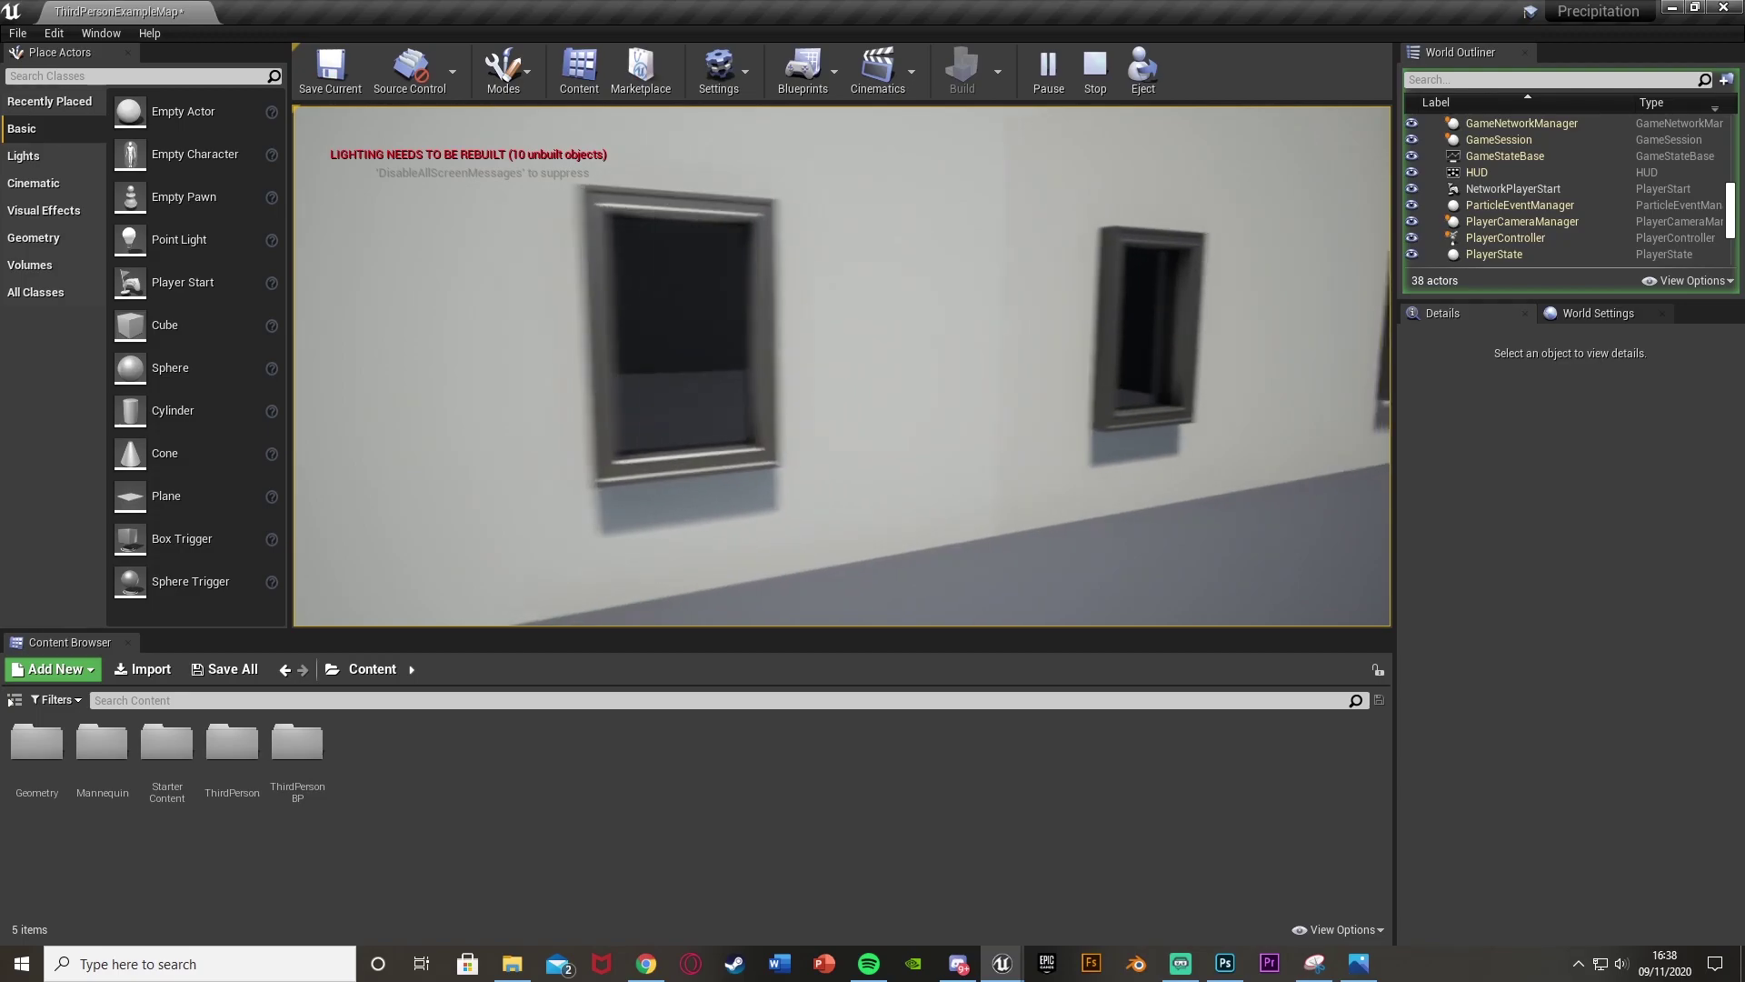
pyautogui.press('s')
pyautogui.press('Escape')
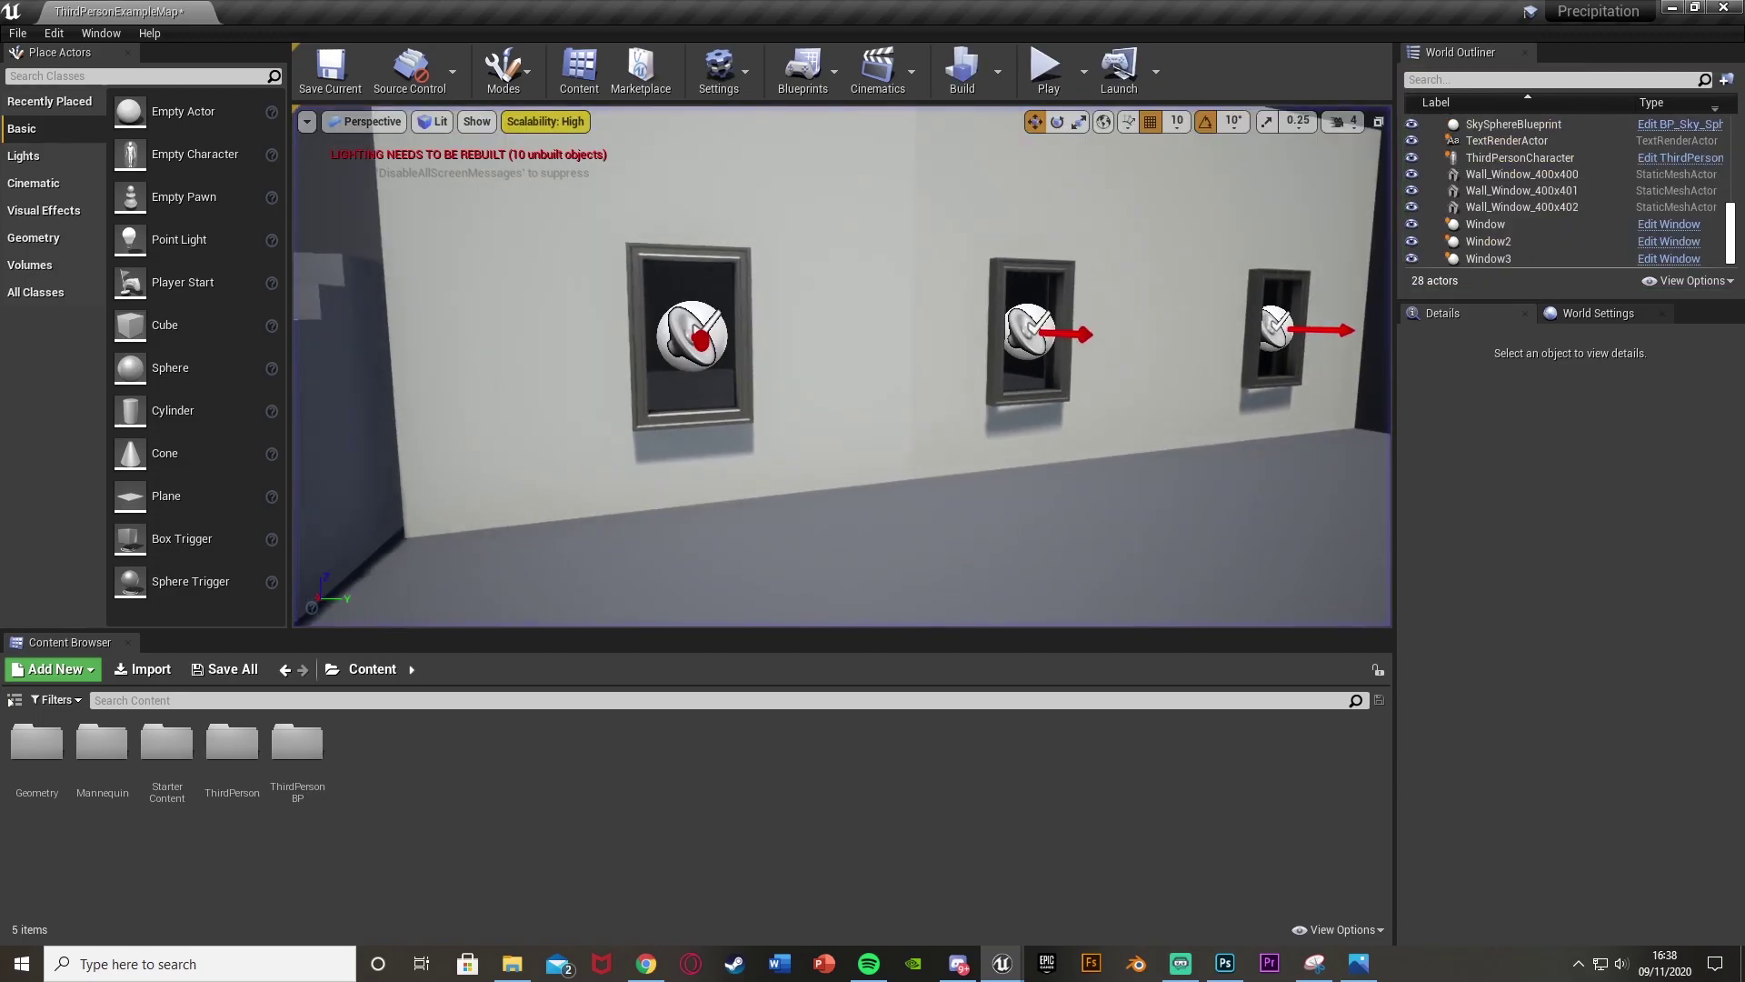
pyautogui.moveTo(840, 366); pyautogui.dragTo(727, 372, button='right')
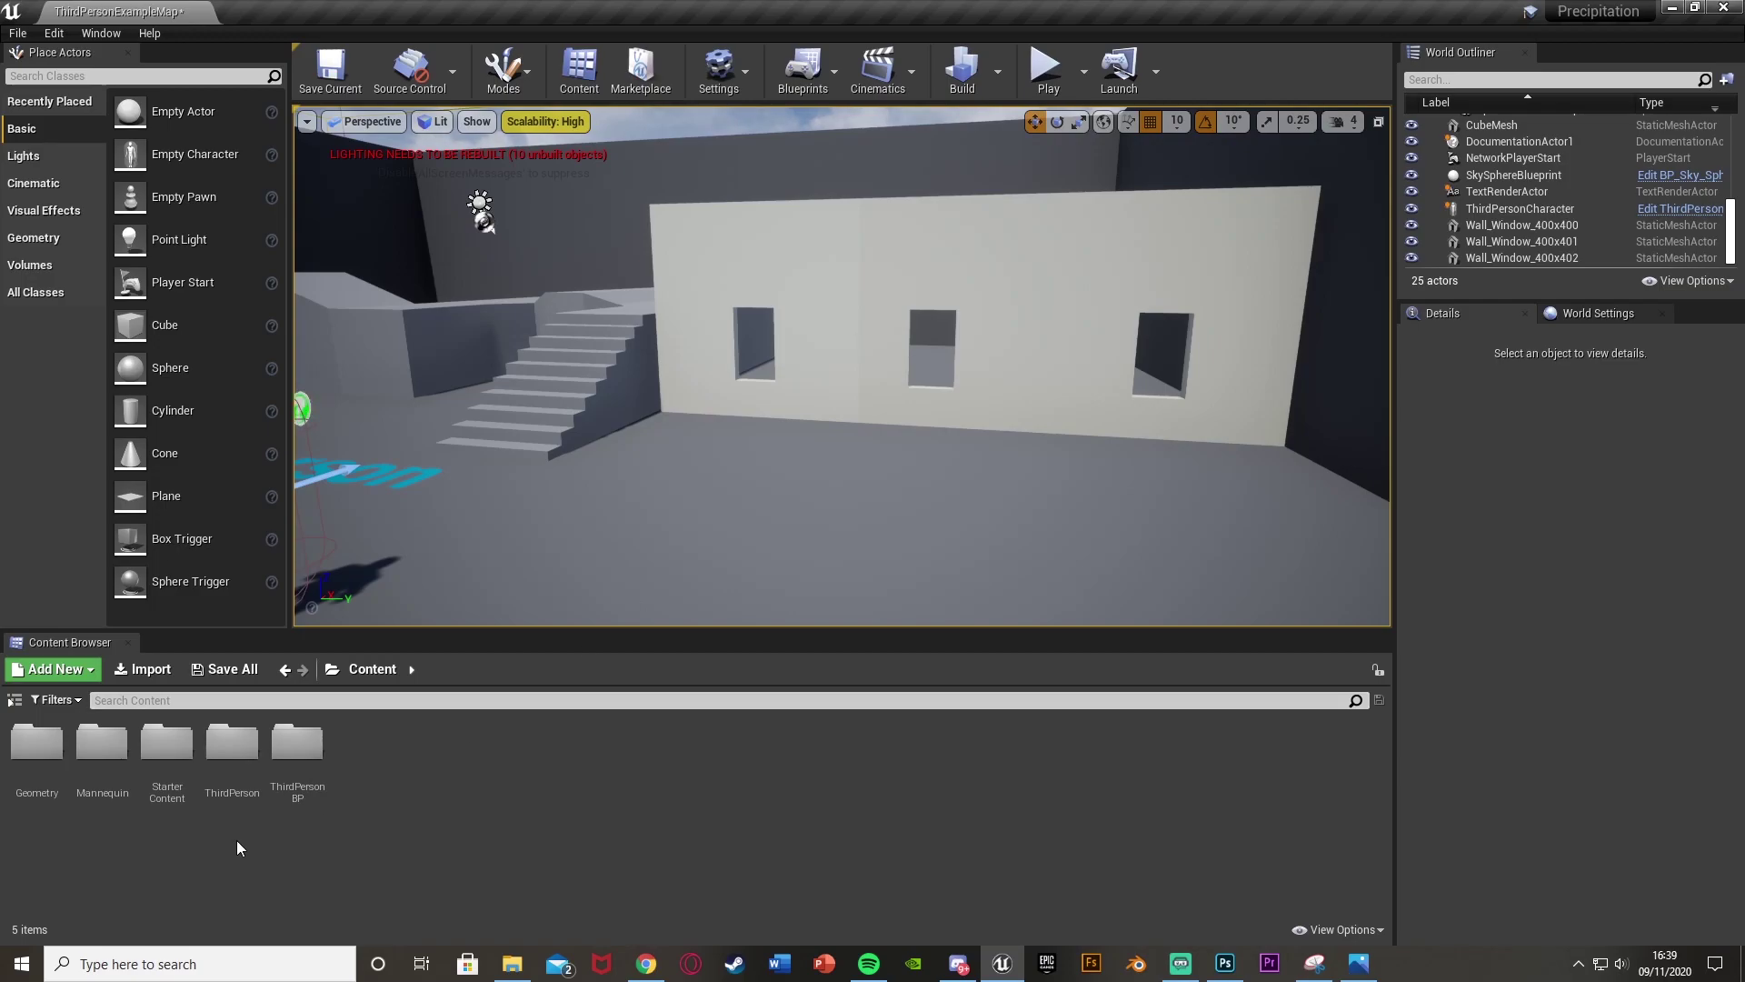
# Create a folder named Window in the Content folder and open it.
pyautogui.rightClick(517, 772)
pyautogui.click(566, 164)
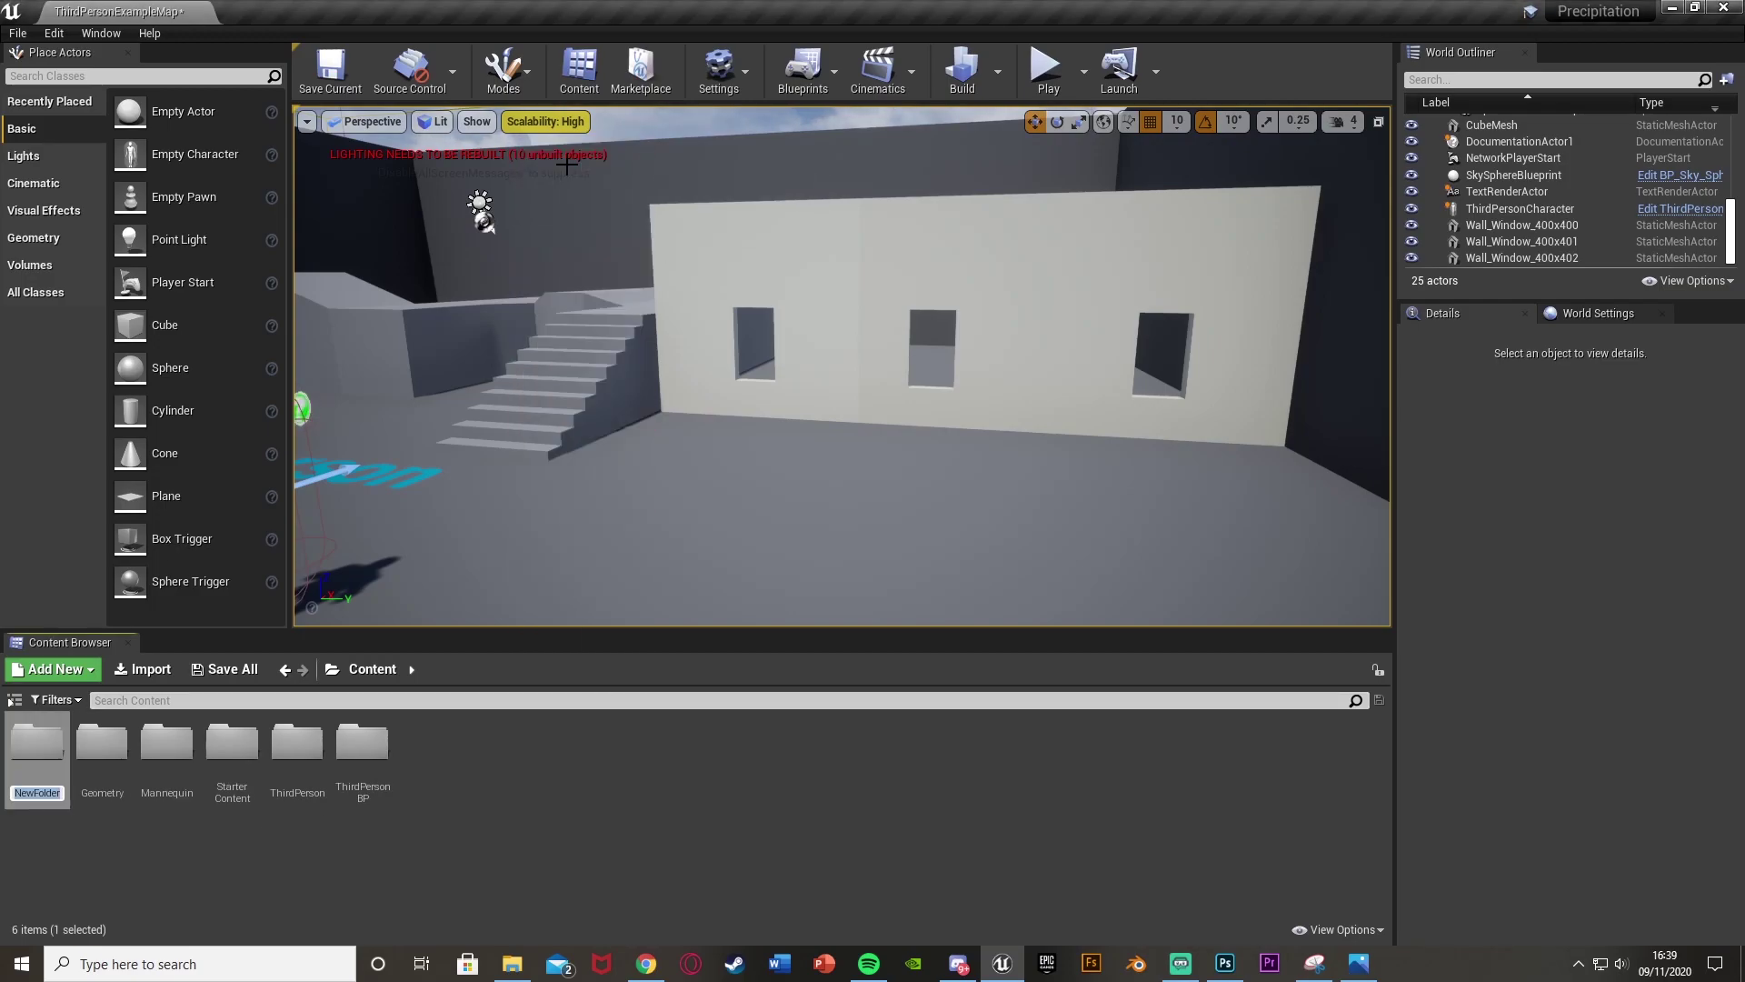
pyautogui.press('Return')
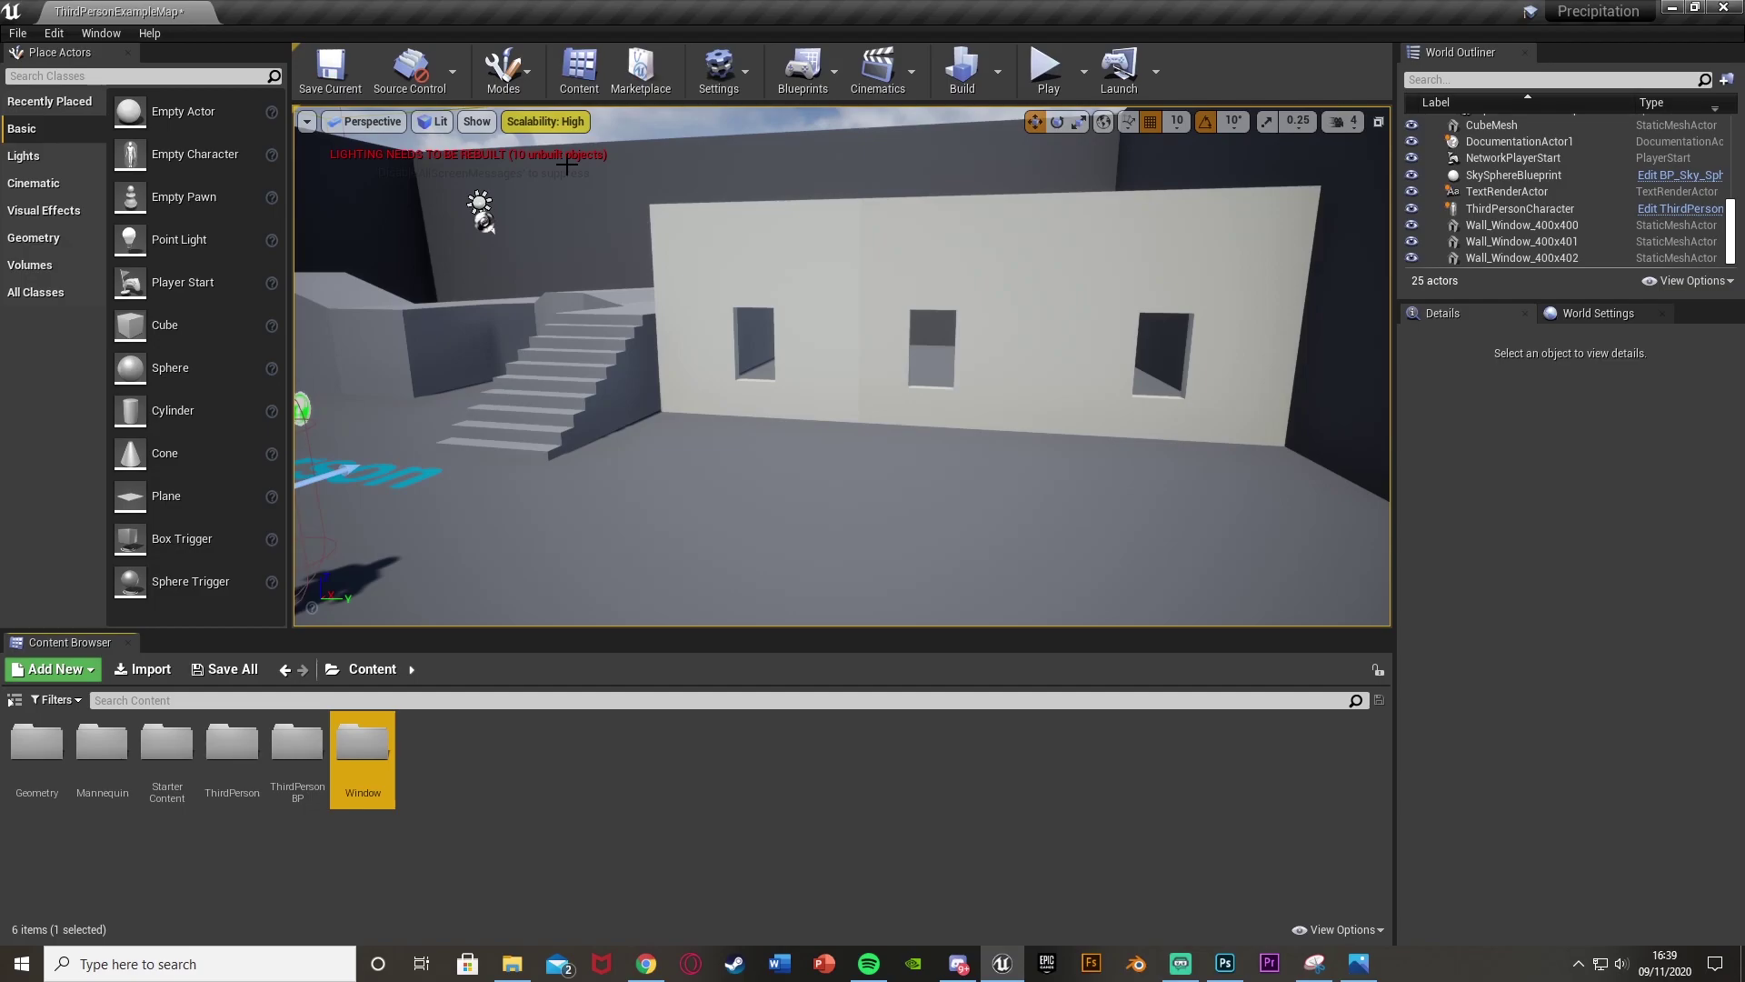
pyautogui.press('Return')
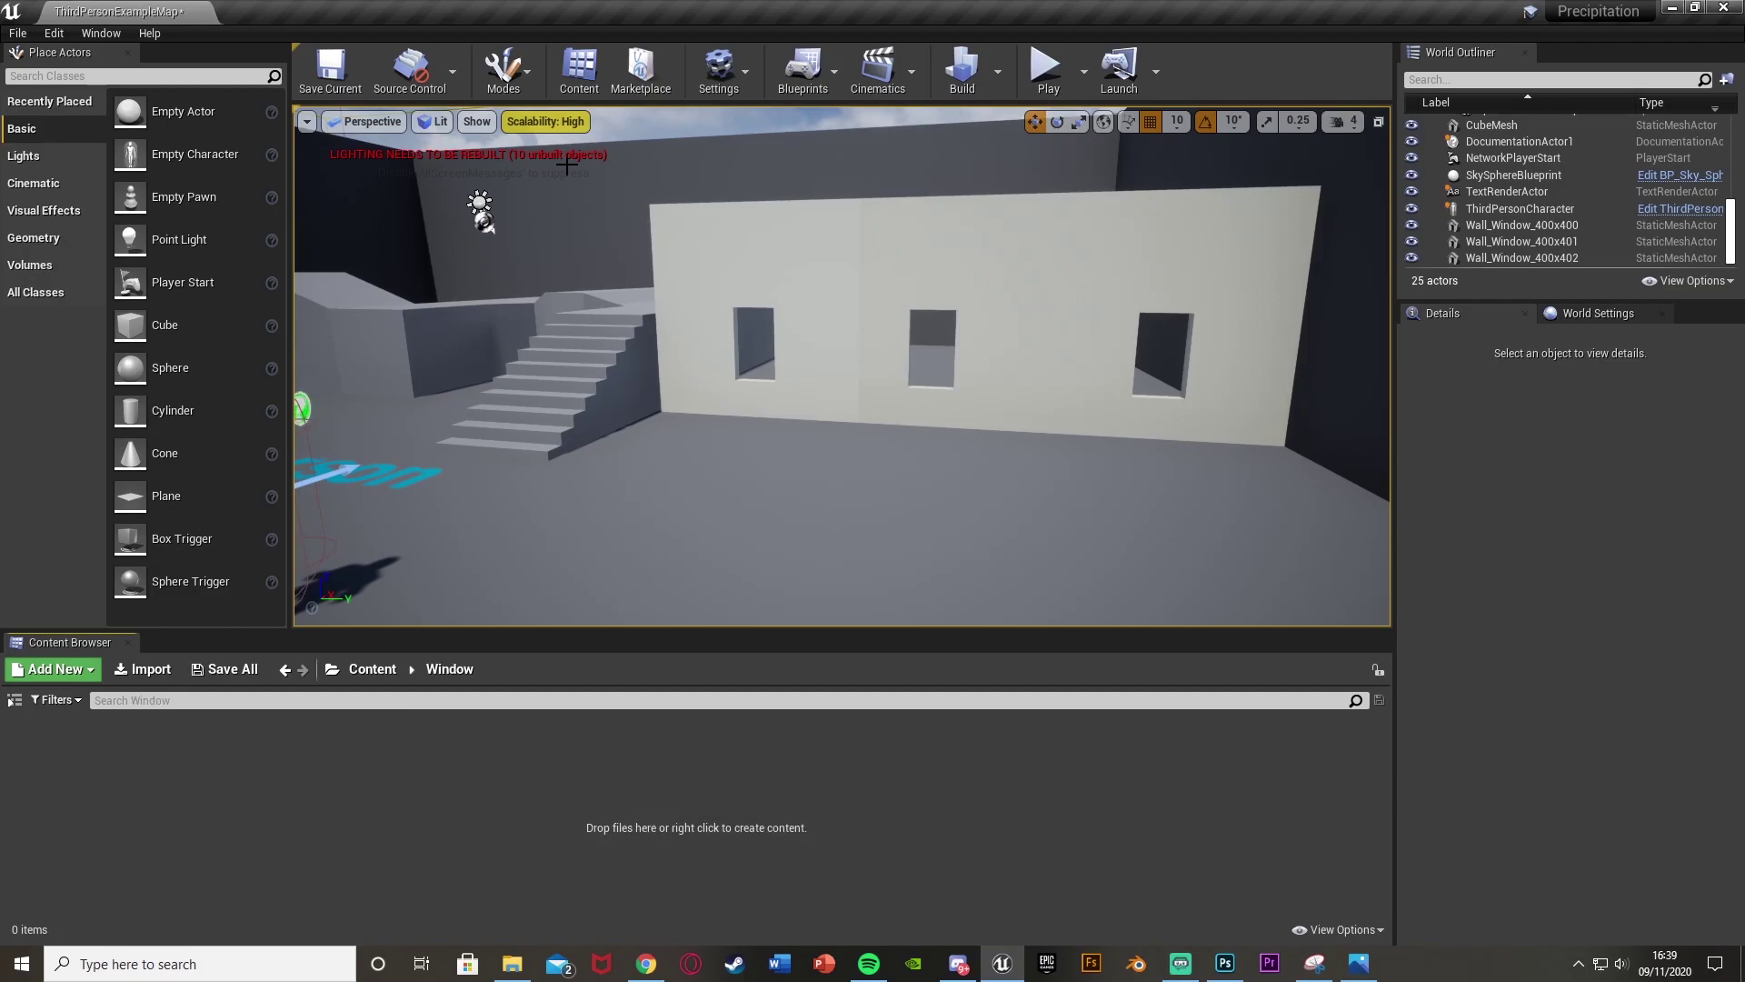
# Create an Actor Blueprint class named Window_Rain_BP in the Window folder and open it for editing.
pyautogui.rightClick(324, 783)
pyautogui.click(367, 307)
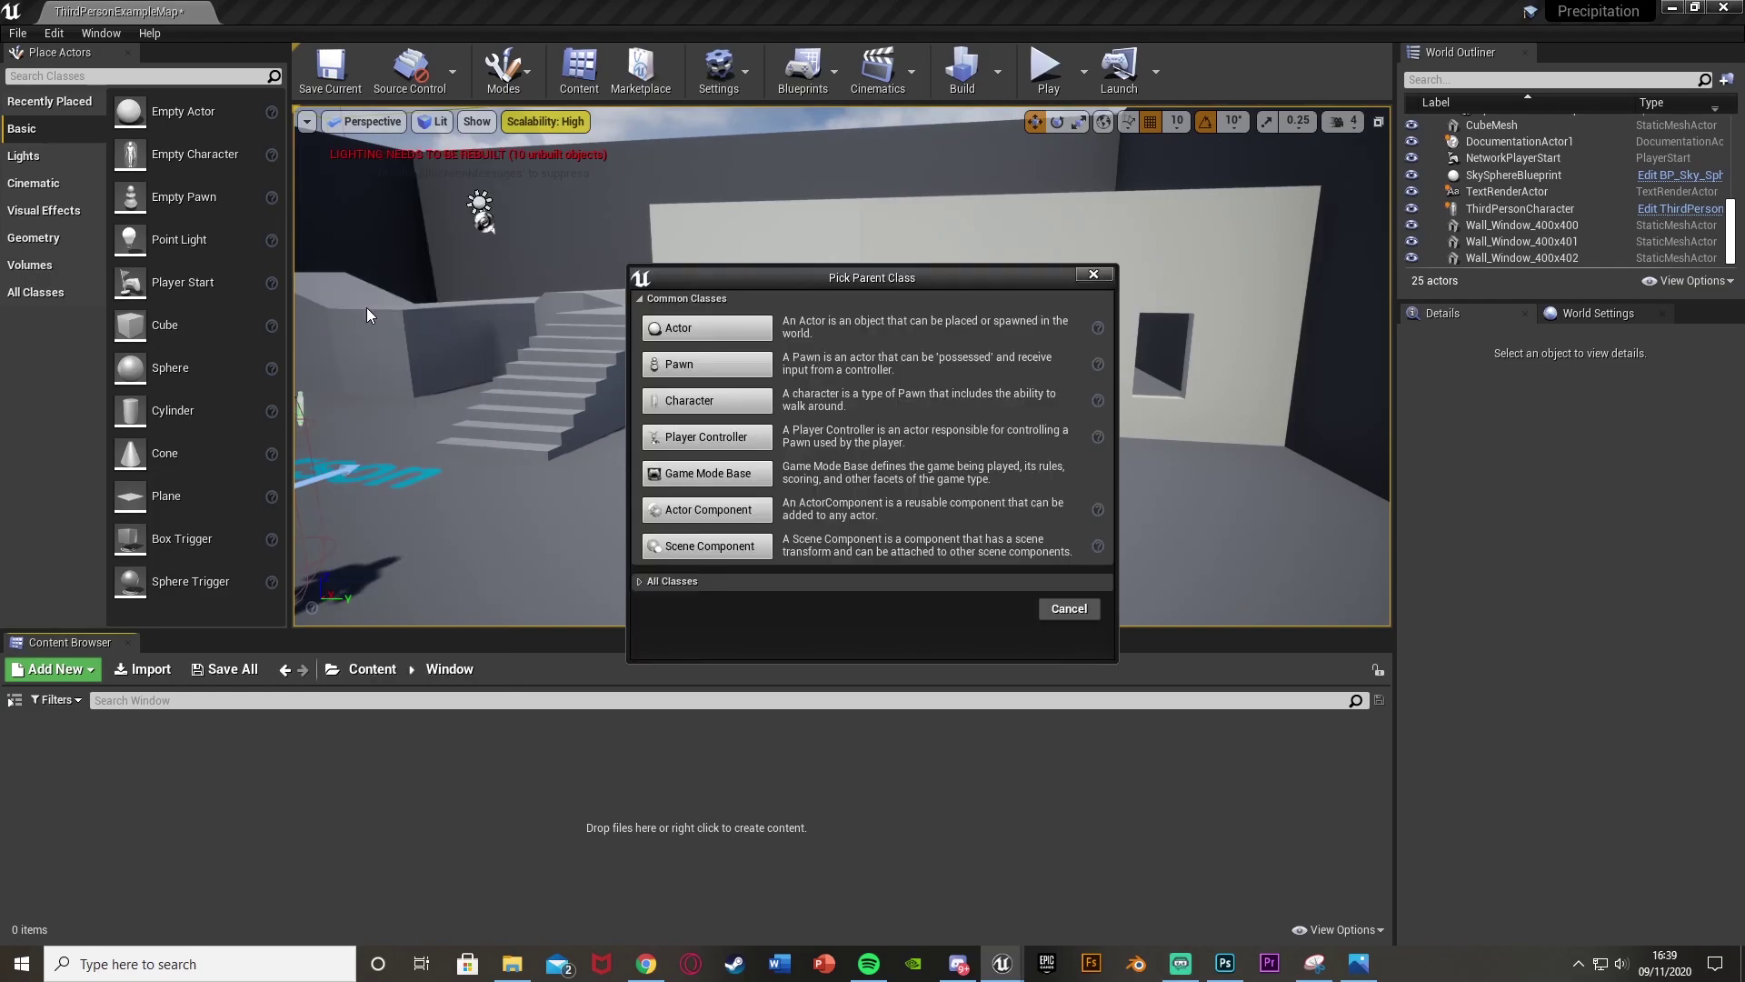
pyautogui.click(707, 327)
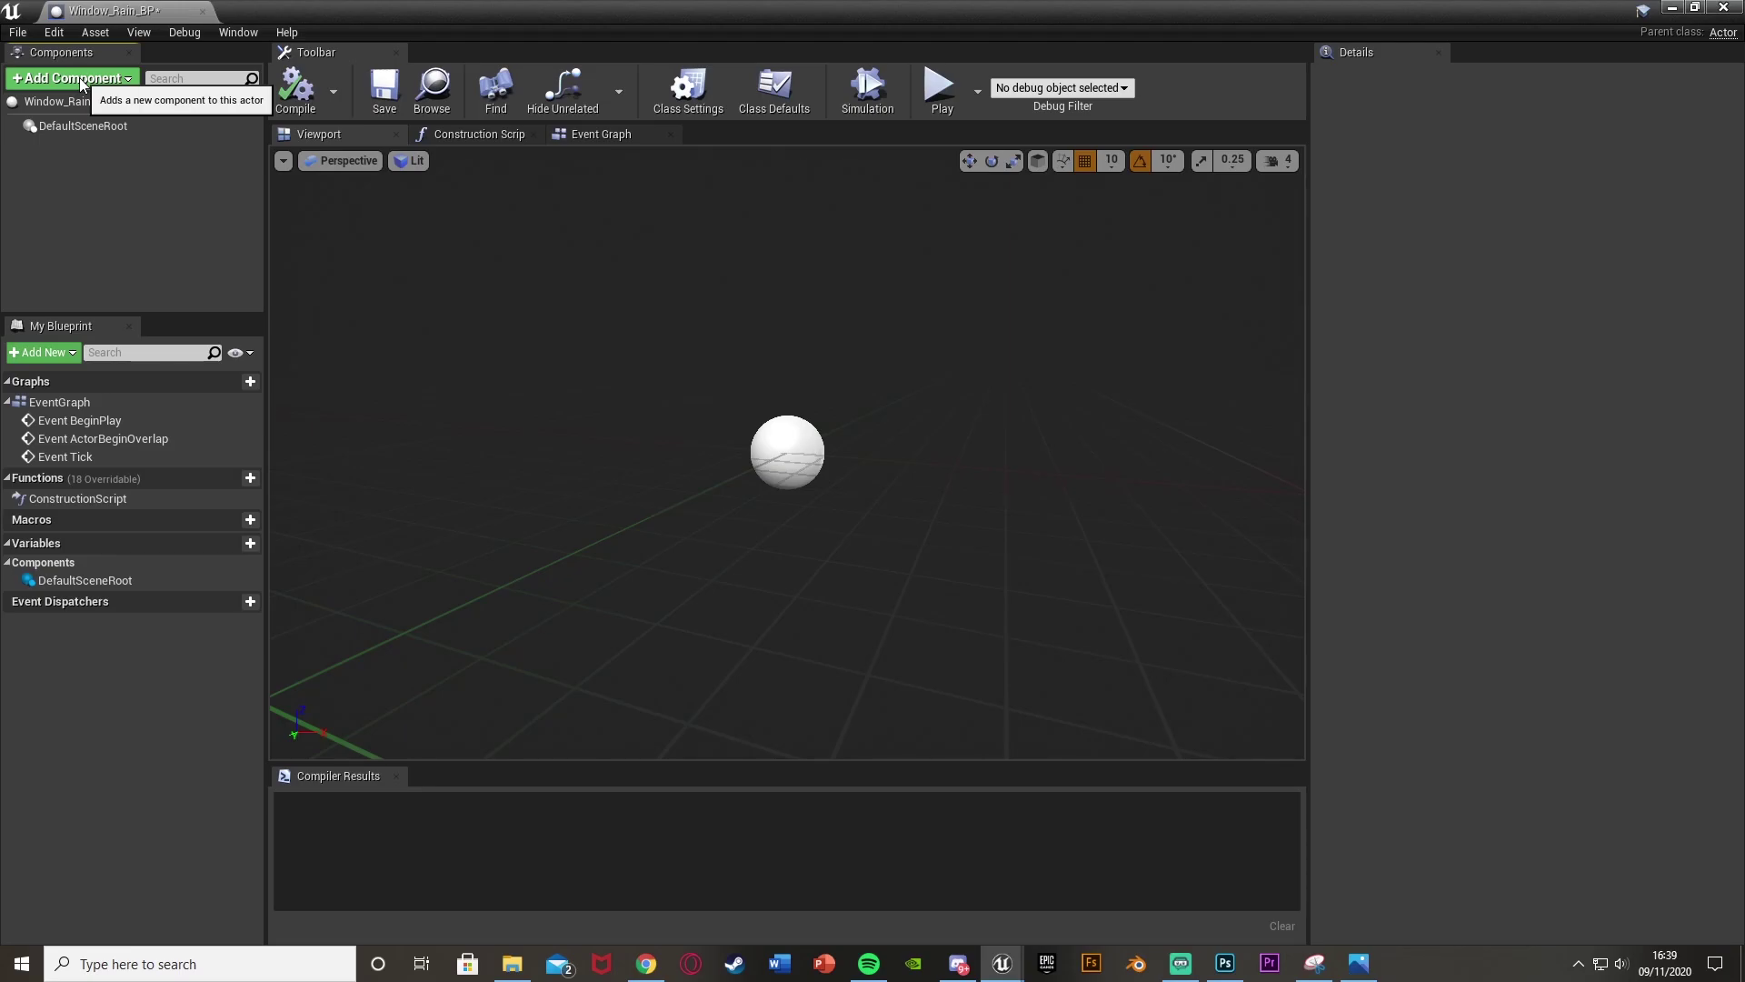
# Add a Static Mesh component to the blueprint and assign it the SM_WindowFrame mesh.
pyautogui.click(81, 80)
pyautogui.write('stat')
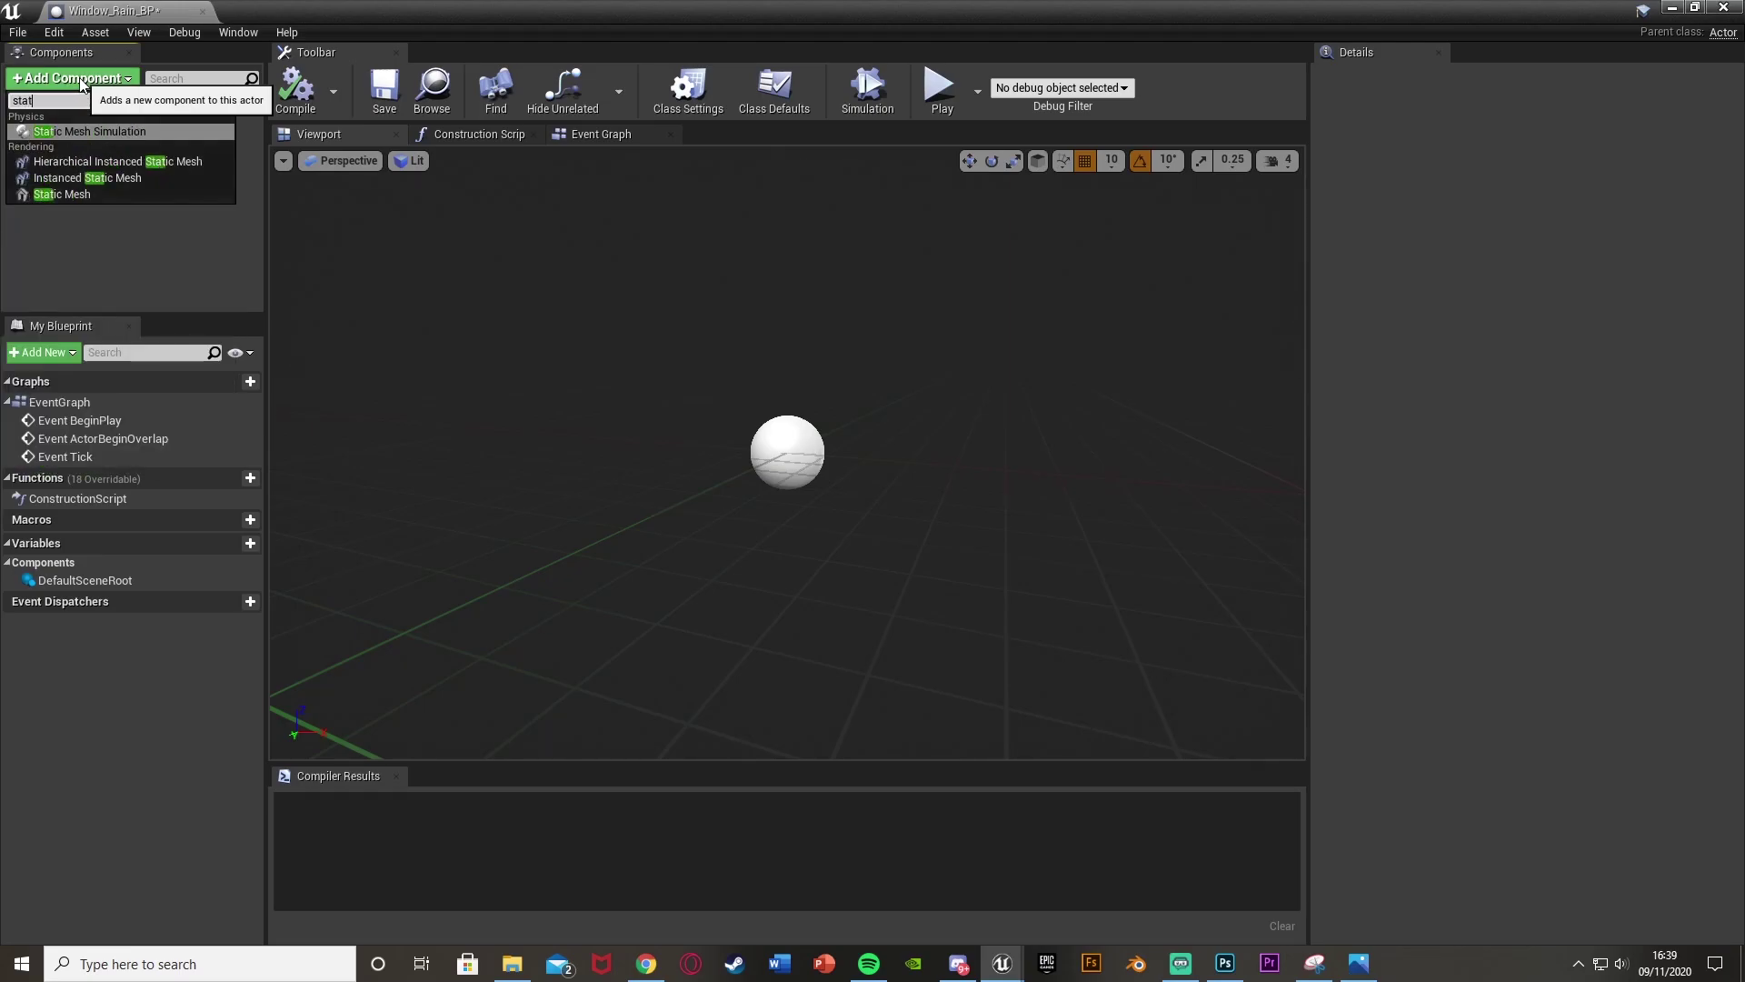
pyautogui.click(91, 193)
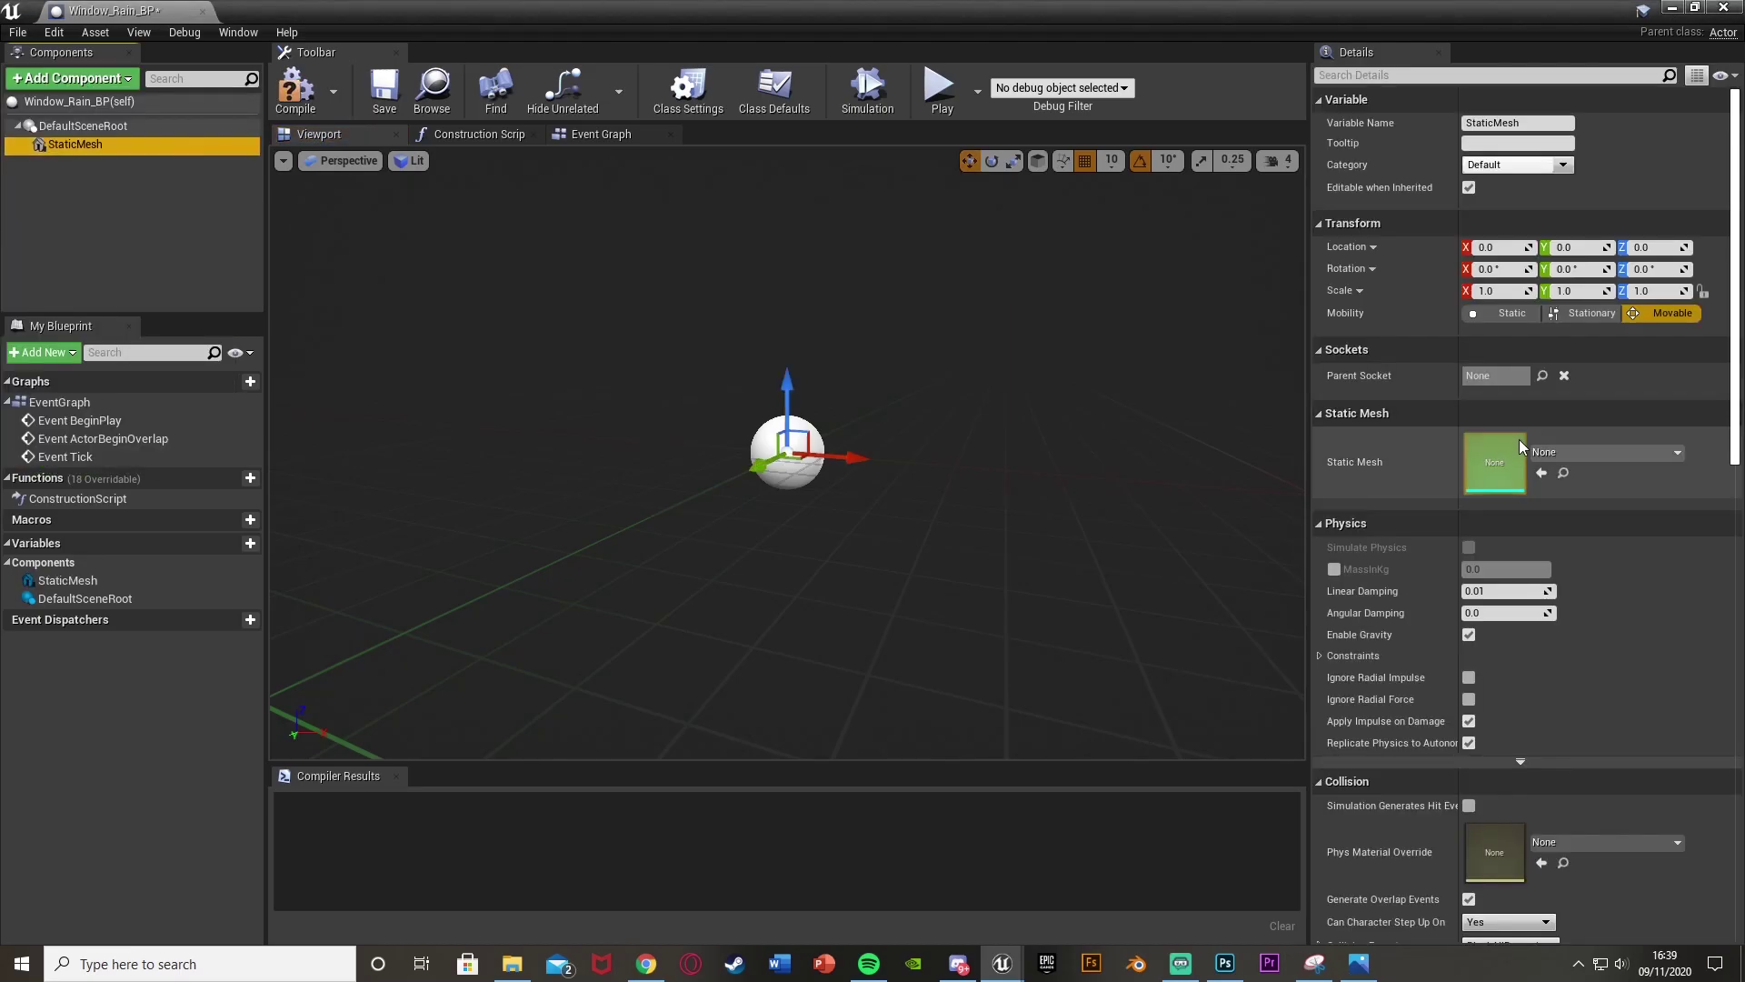
pyautogui.click(1570, 454)
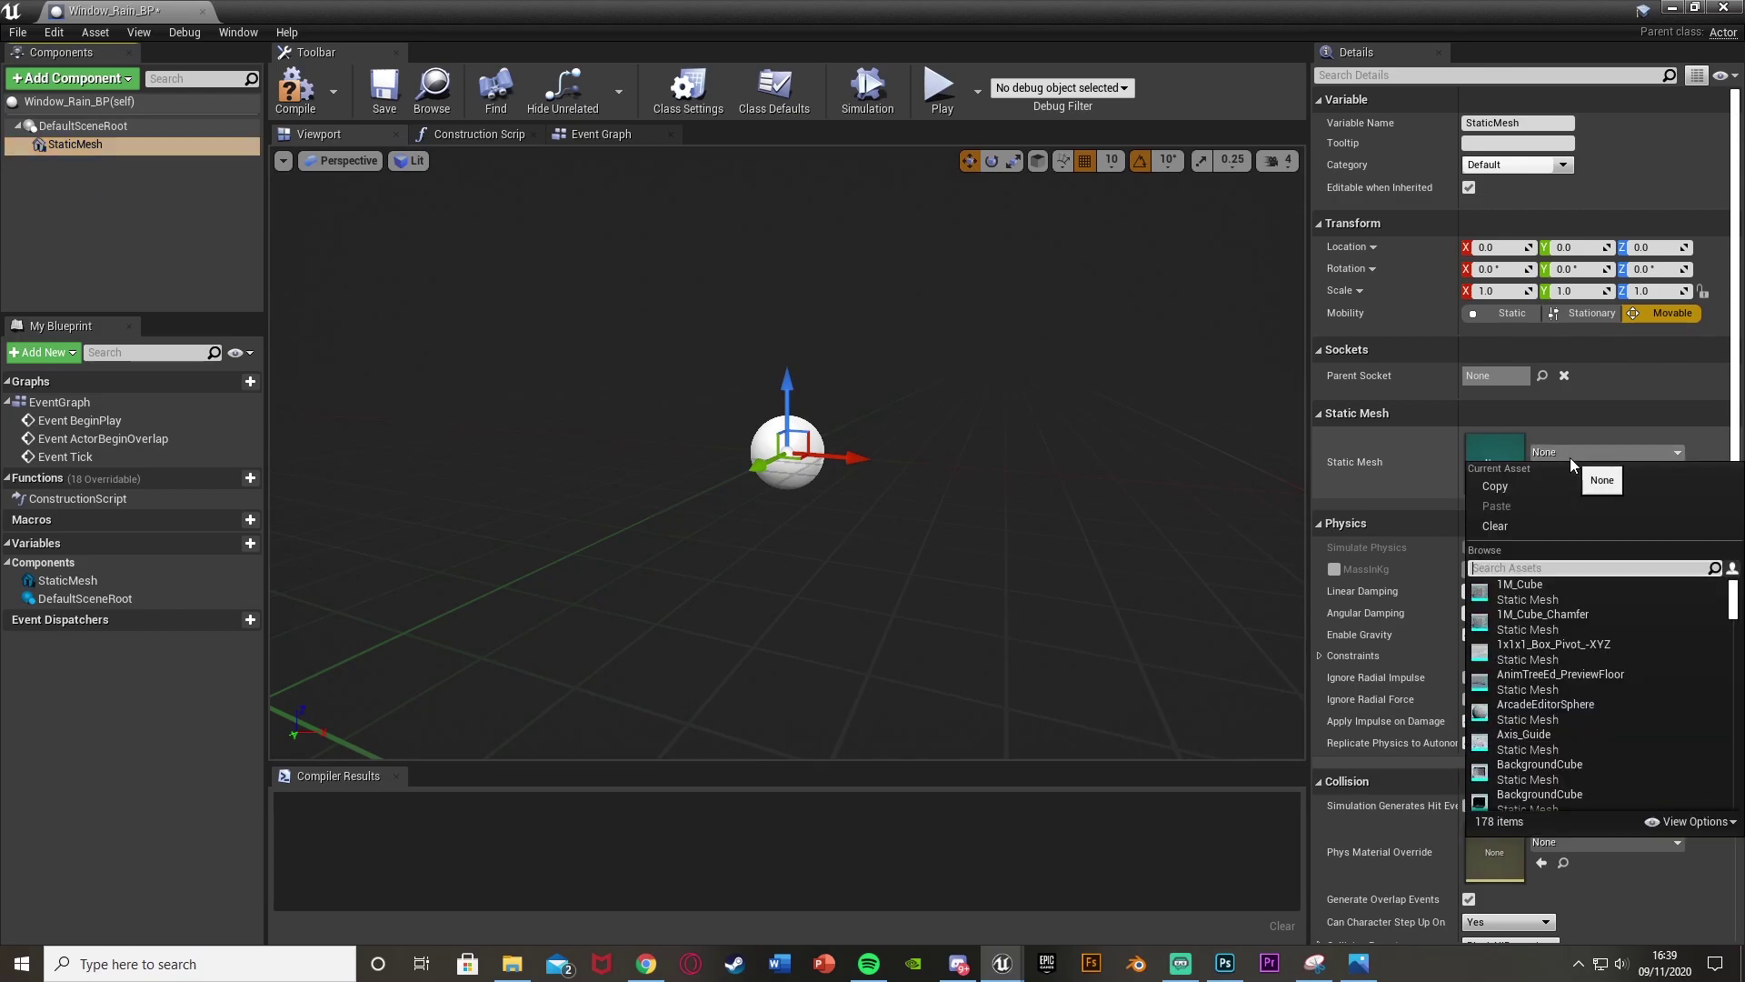
pyautogui.write('window')
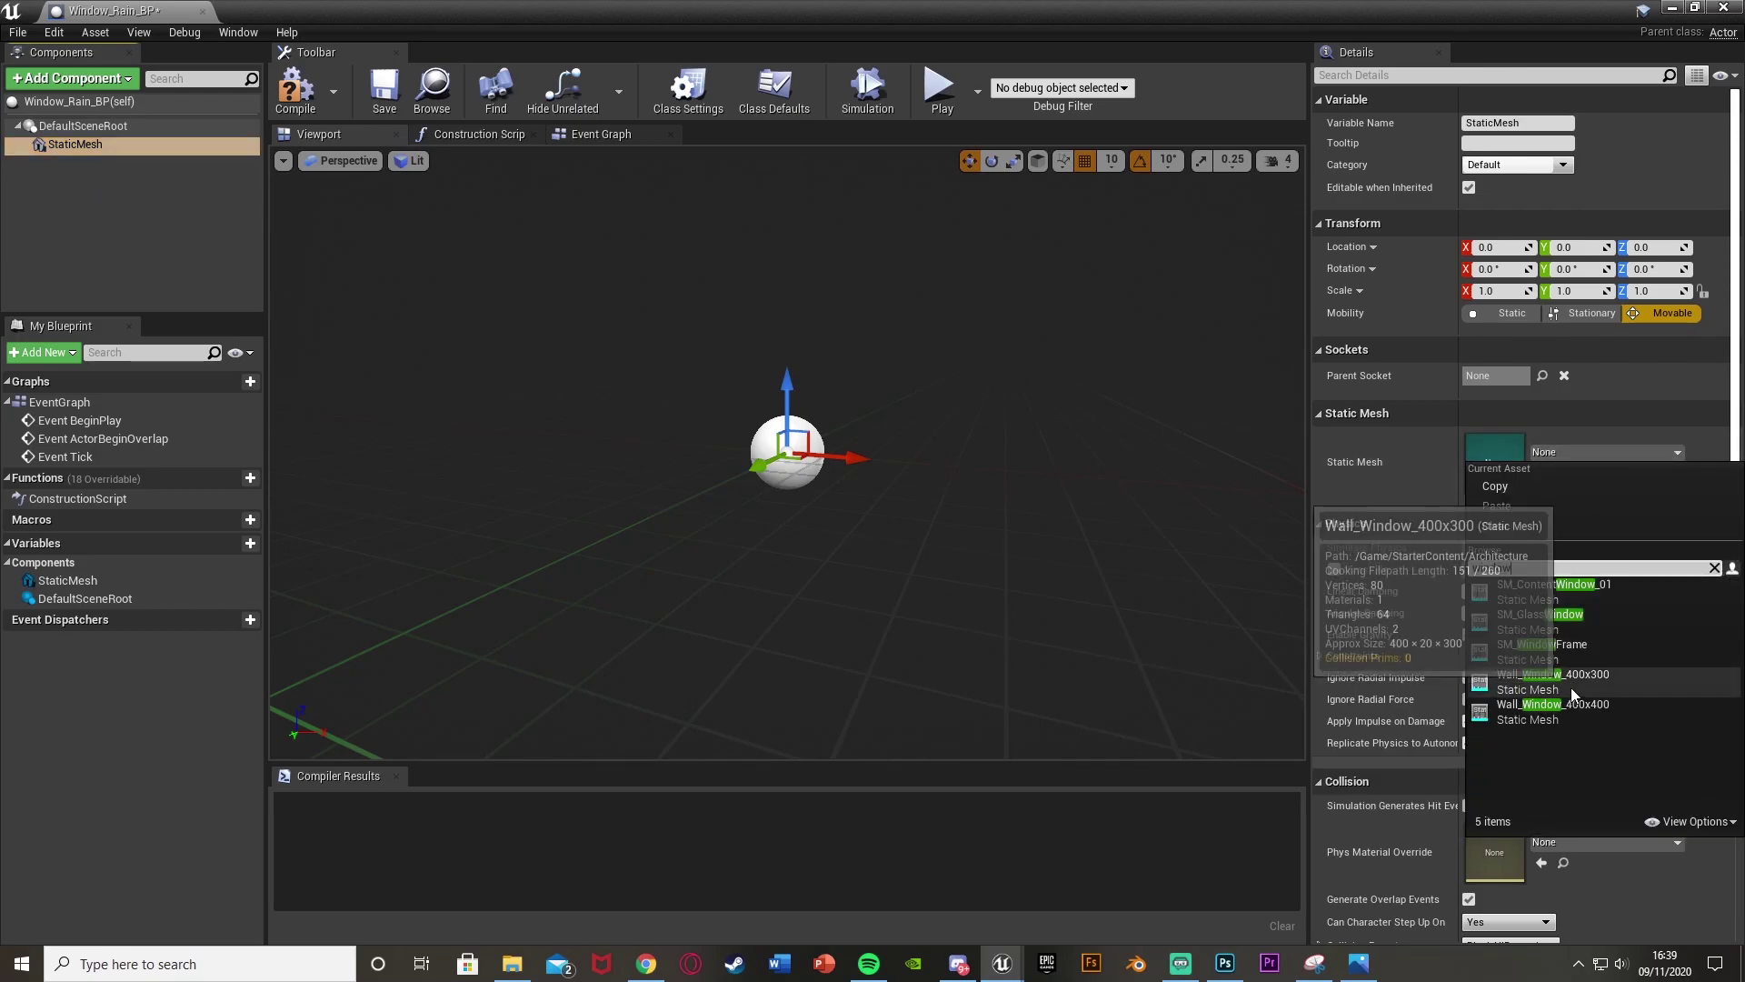
pyautogui.click(1563, 654)
pyautogui.moveTo(969, 464); pyautogui.dragTo(890, 468)
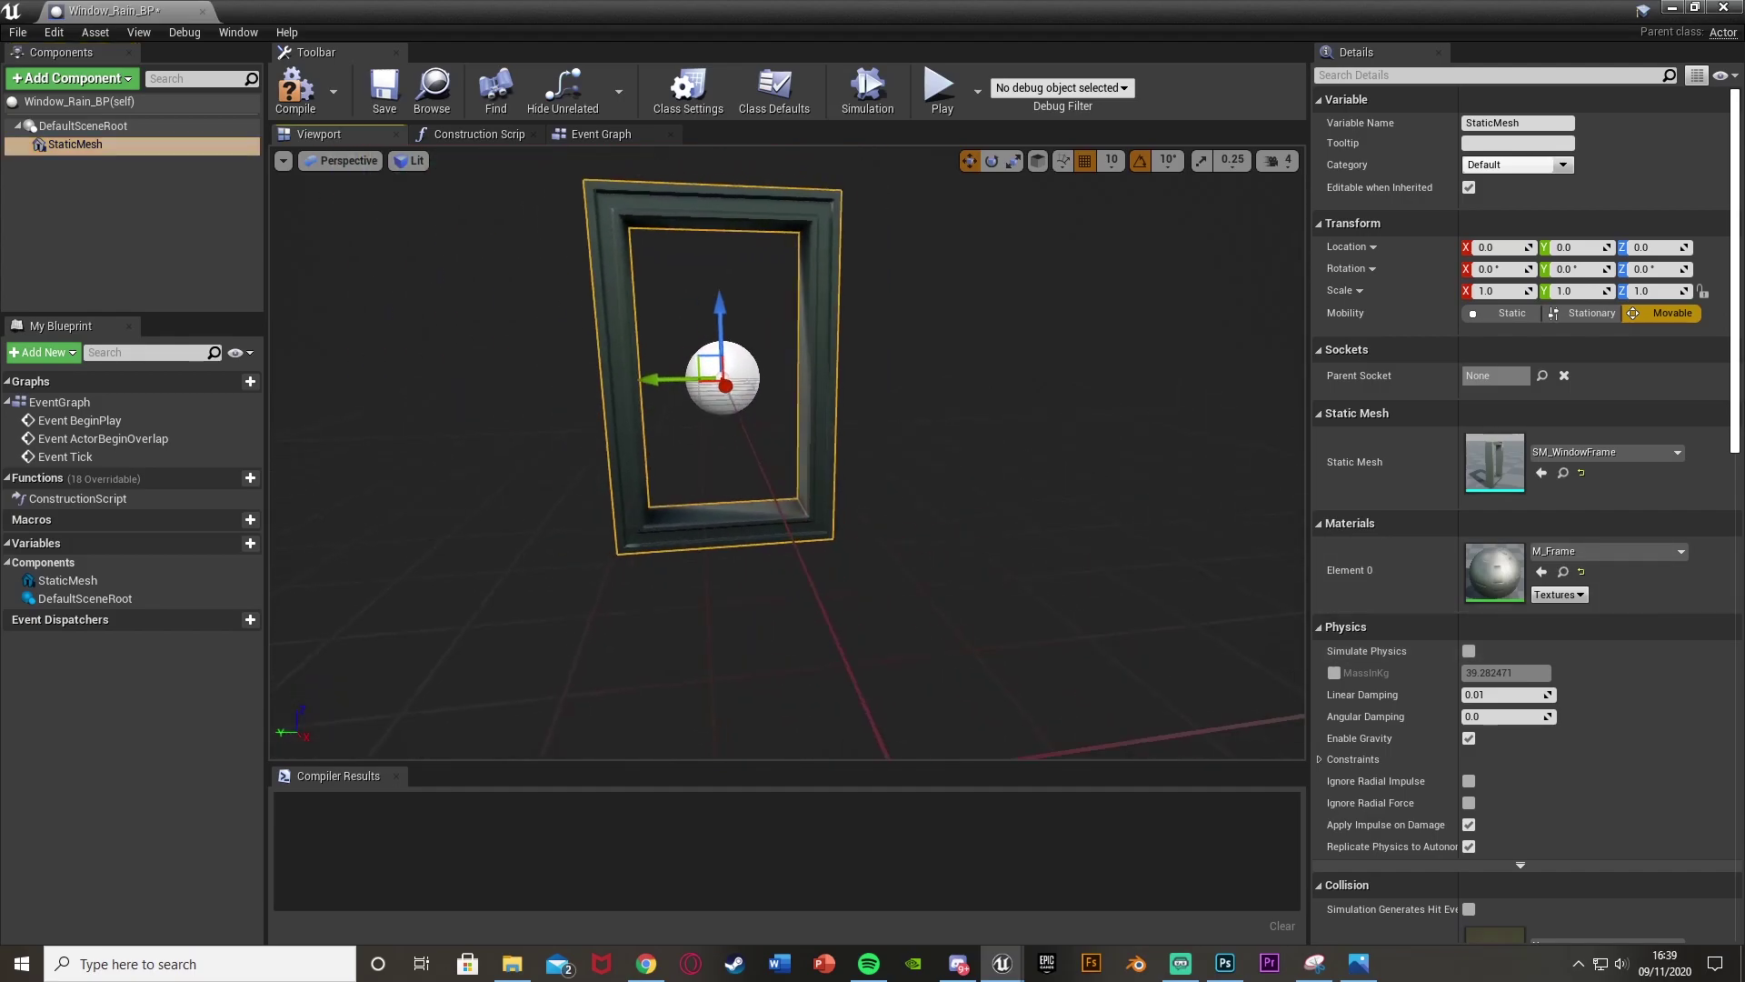
# Add a second Static Mesh component and assign it the SM_GlassWindow mesh.
pyautogui.click(103, 78)
pyautogui.write('stat')
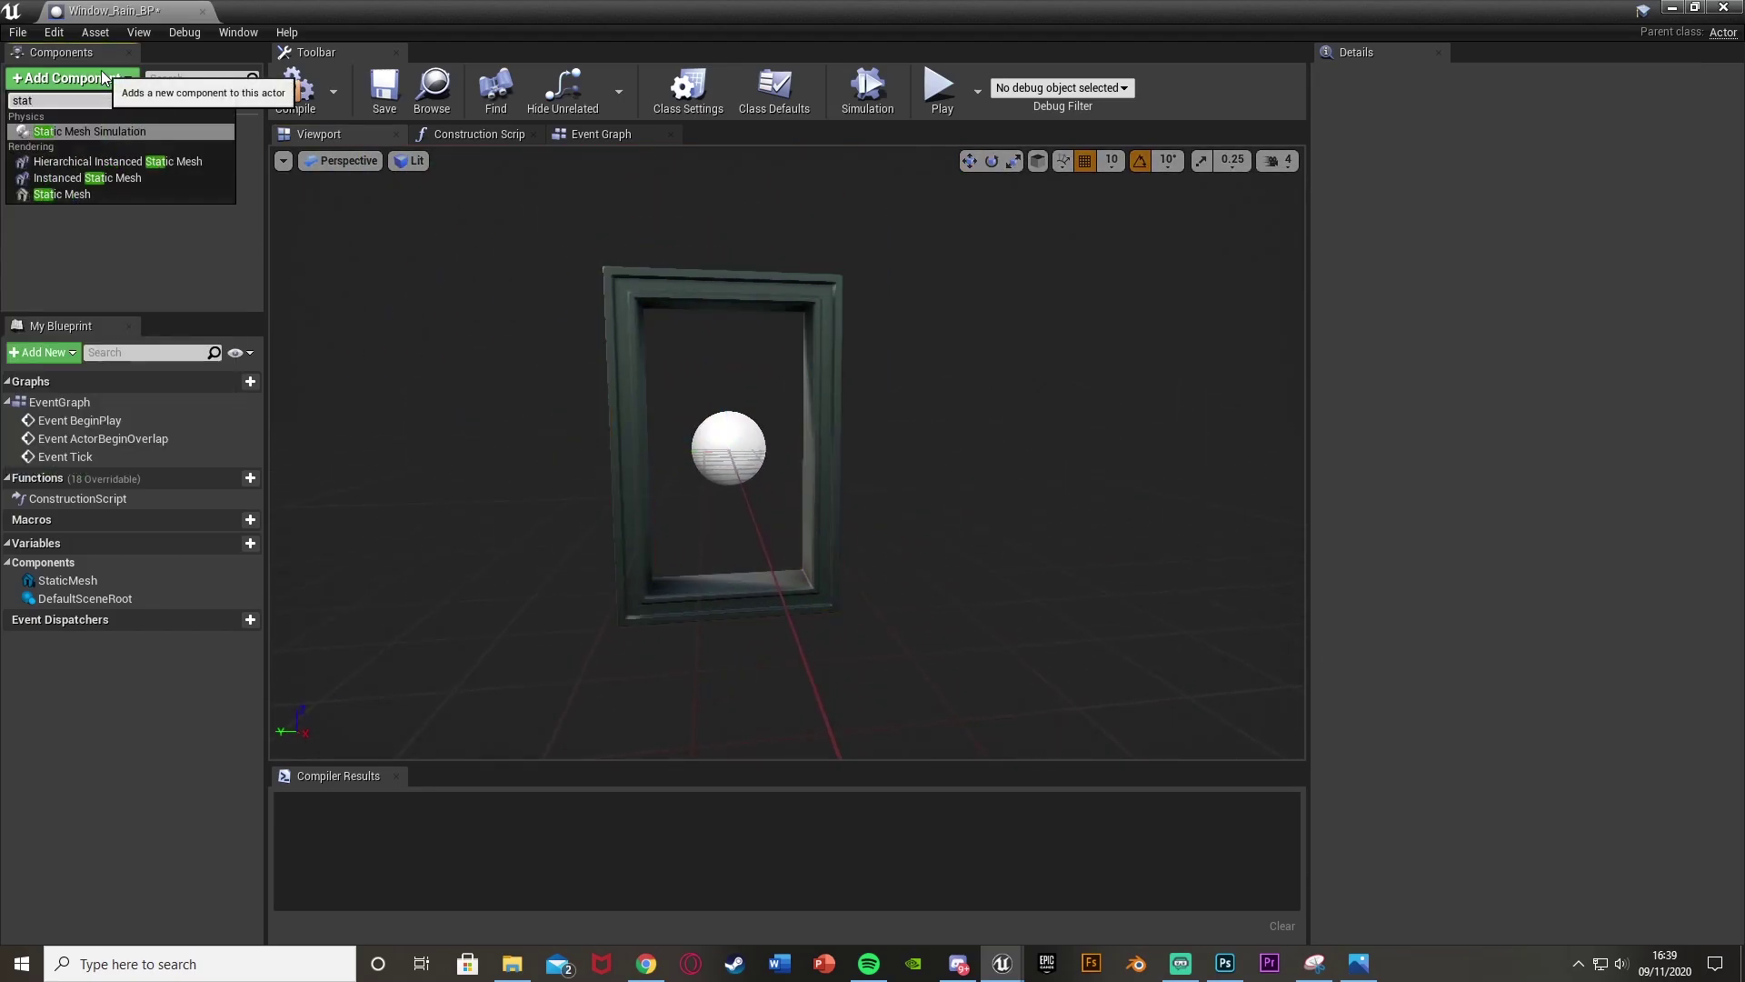
pyautogui.click(144, 195)
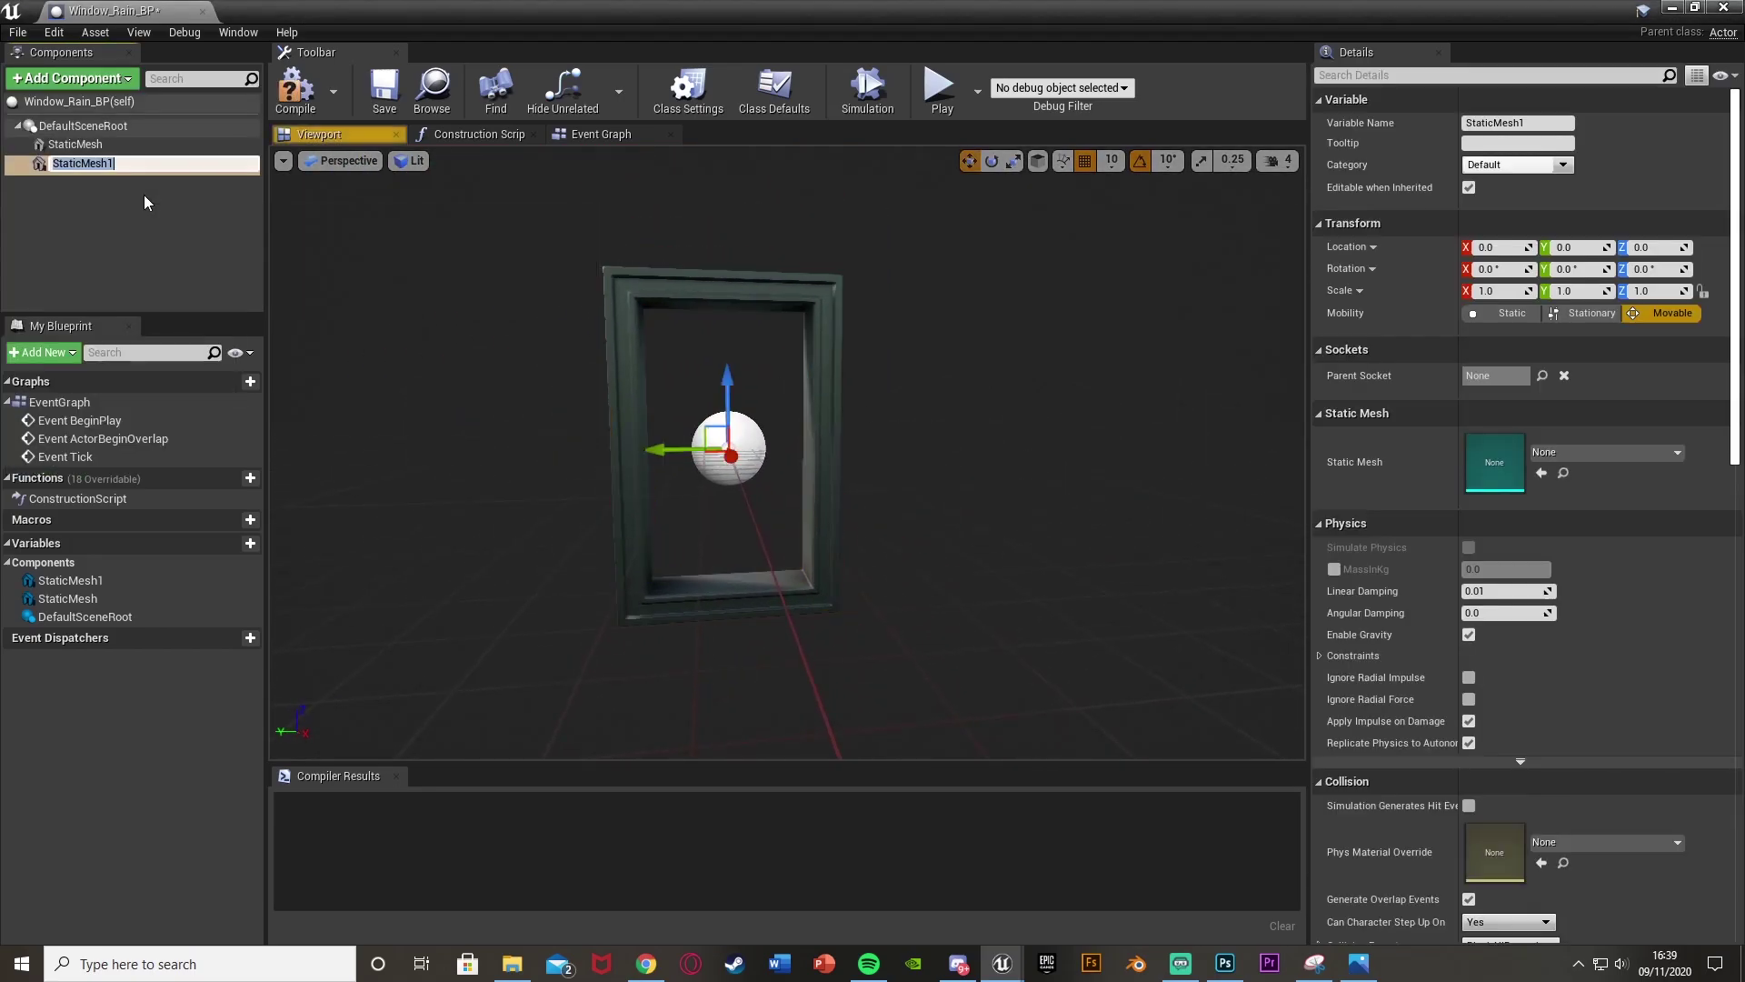
pyautogui.click(1618, 447)
pyautogui.write('window')
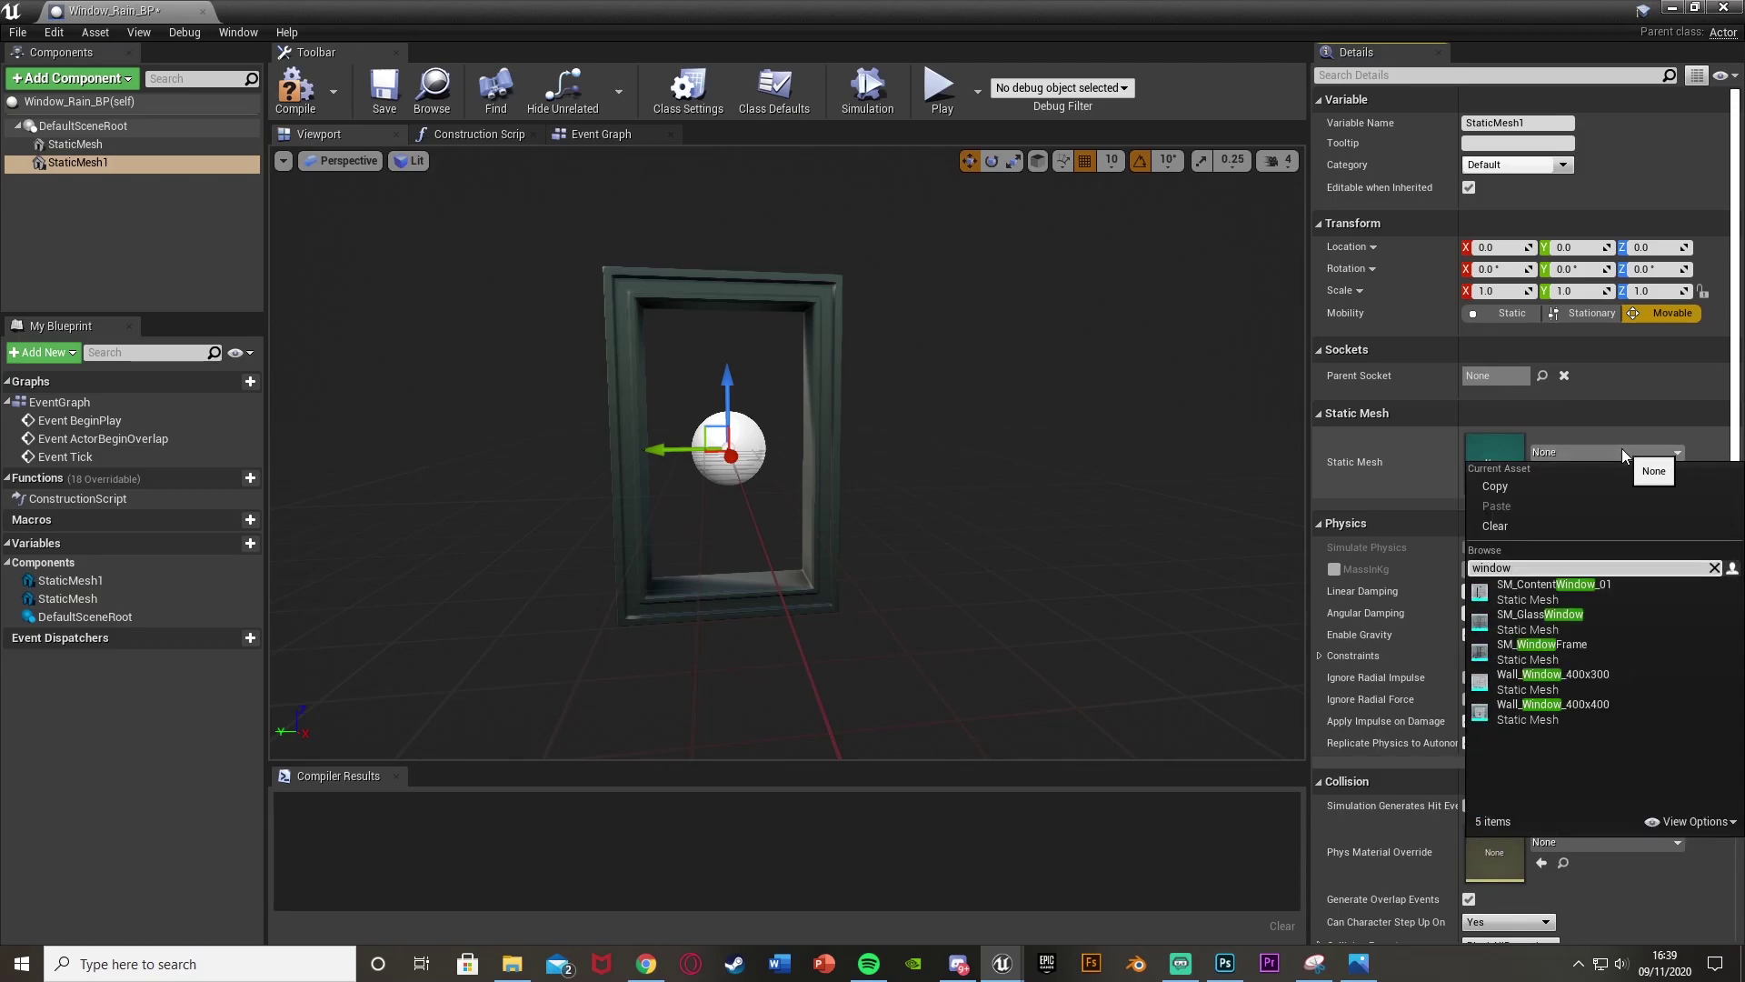
pyautogui.click(1536, 617)
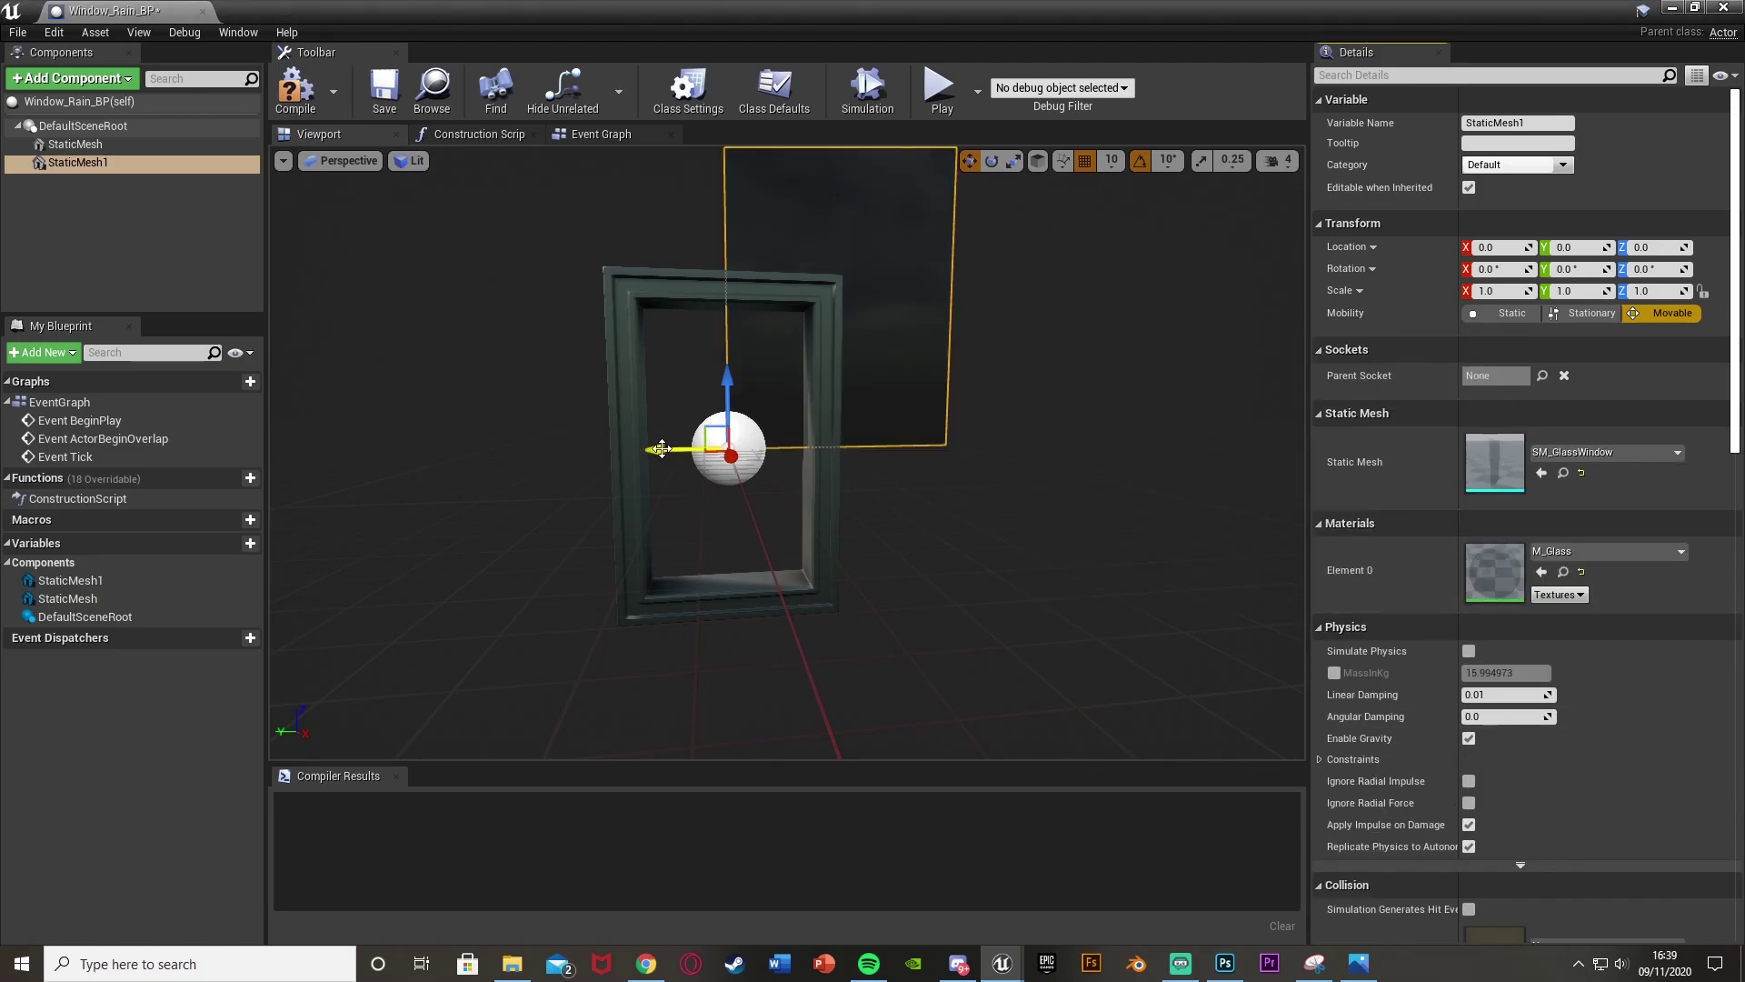
# Fit the glass into the frame at Y 40, Z -70, scaled to about 0.78 in Y and 0.70 in Z, and compile.
pyautogui.moveTo(661, 449); pyautogui.dragTo(618, 455)
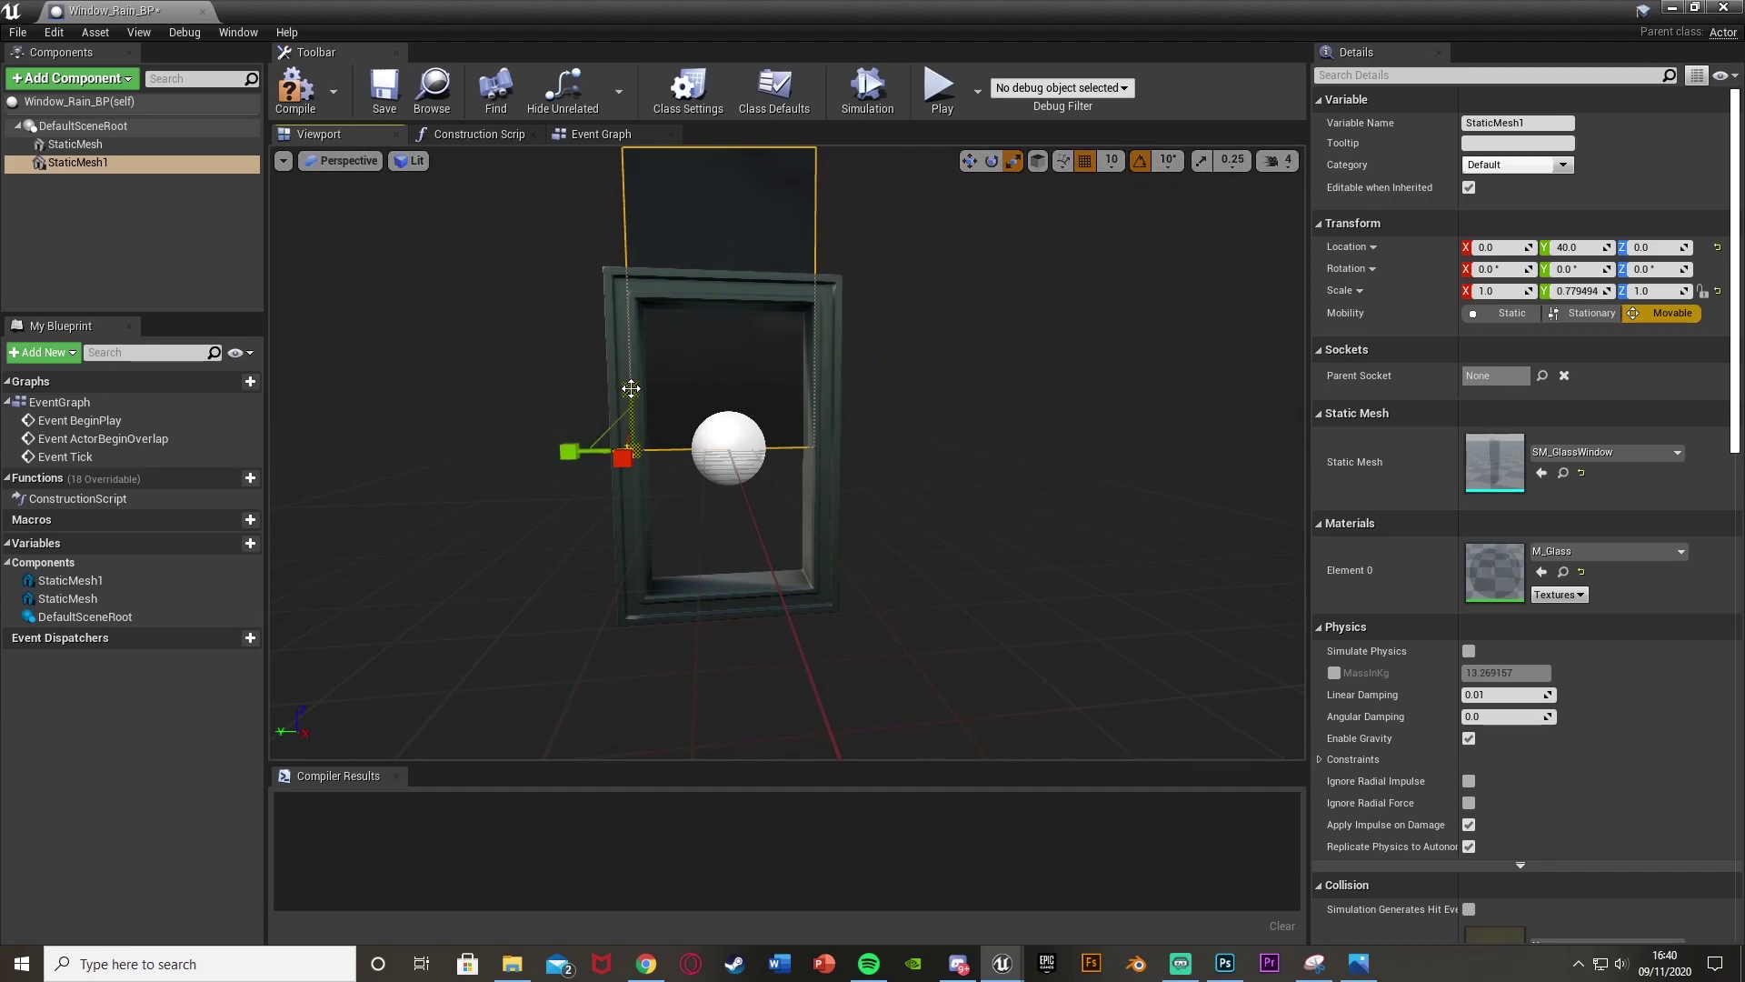
pyautogui.press('w')
pyautogui.moveTo(630, 388); pyautogui.dragTo(635, 550)
pyautogui.press('r')
pyautogui.moveTo(635, 550); pyautogui.dragTo(636, 589)
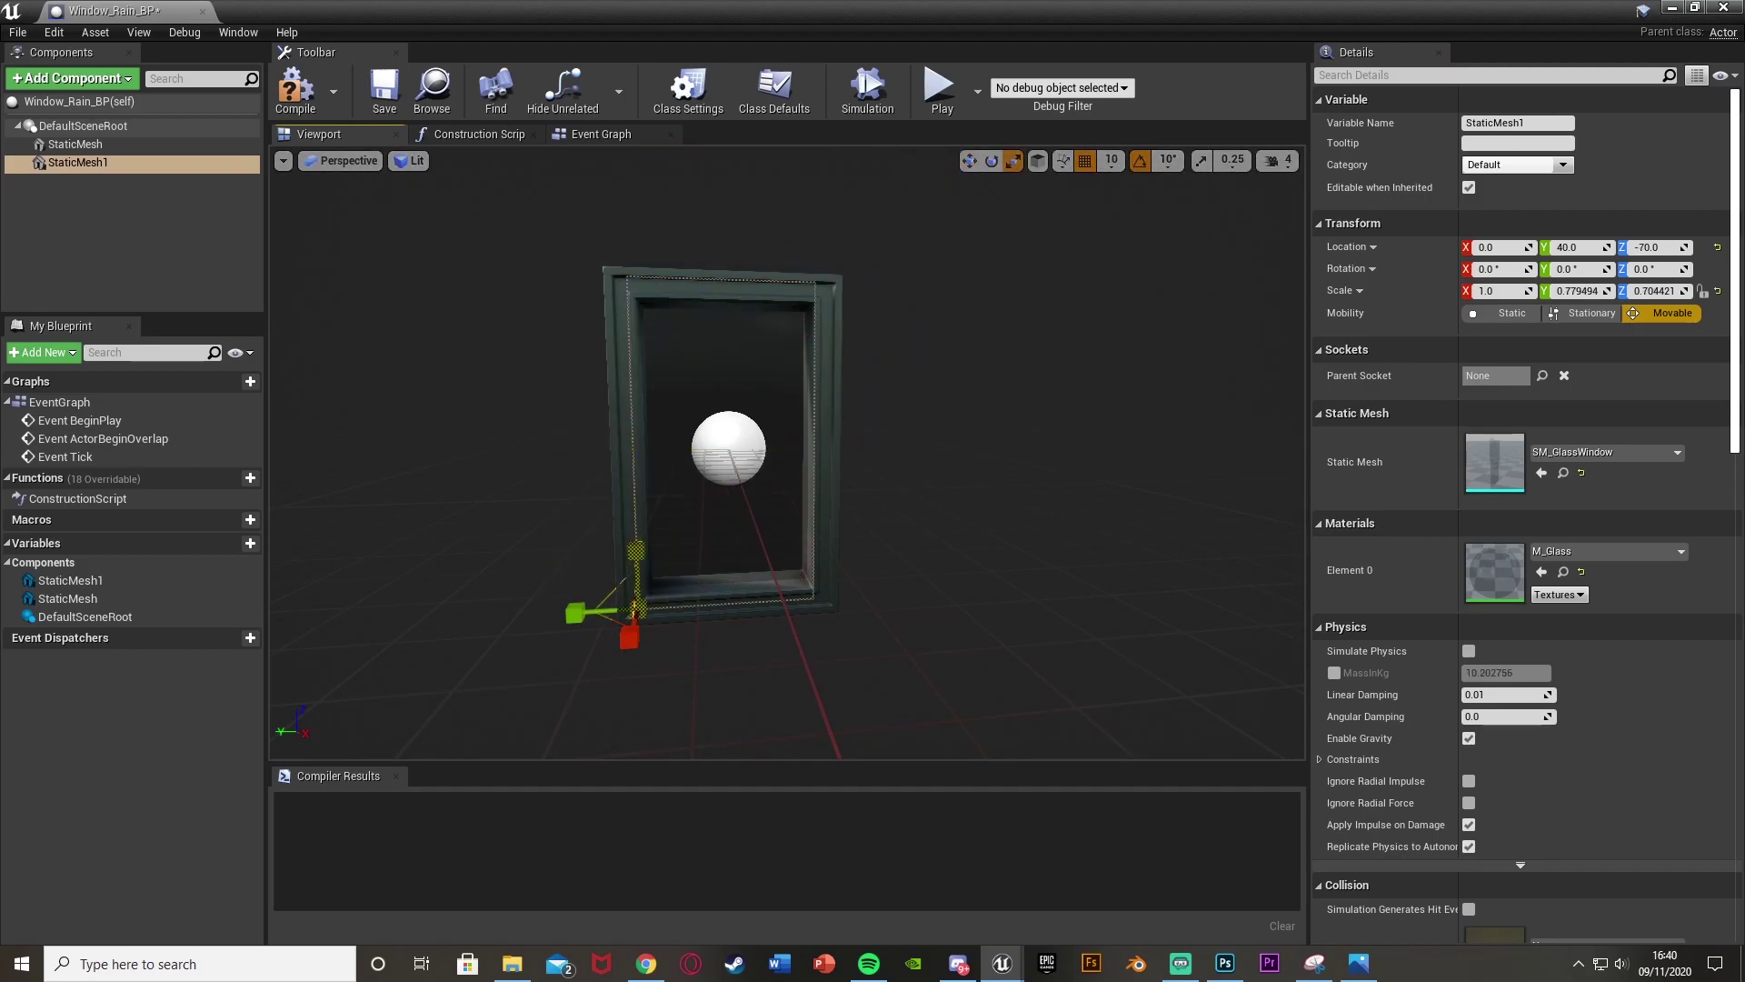
pyautogui.press('w')
pyautogui.moveTo(639, 553)
pyautogui.mouseDown(button='right')
pyautogui.moveTo(663, 518)
pyautogui.moveTo(639, 550)
pyautogui.mouseUp(button='right')
pyautogui.press('s')
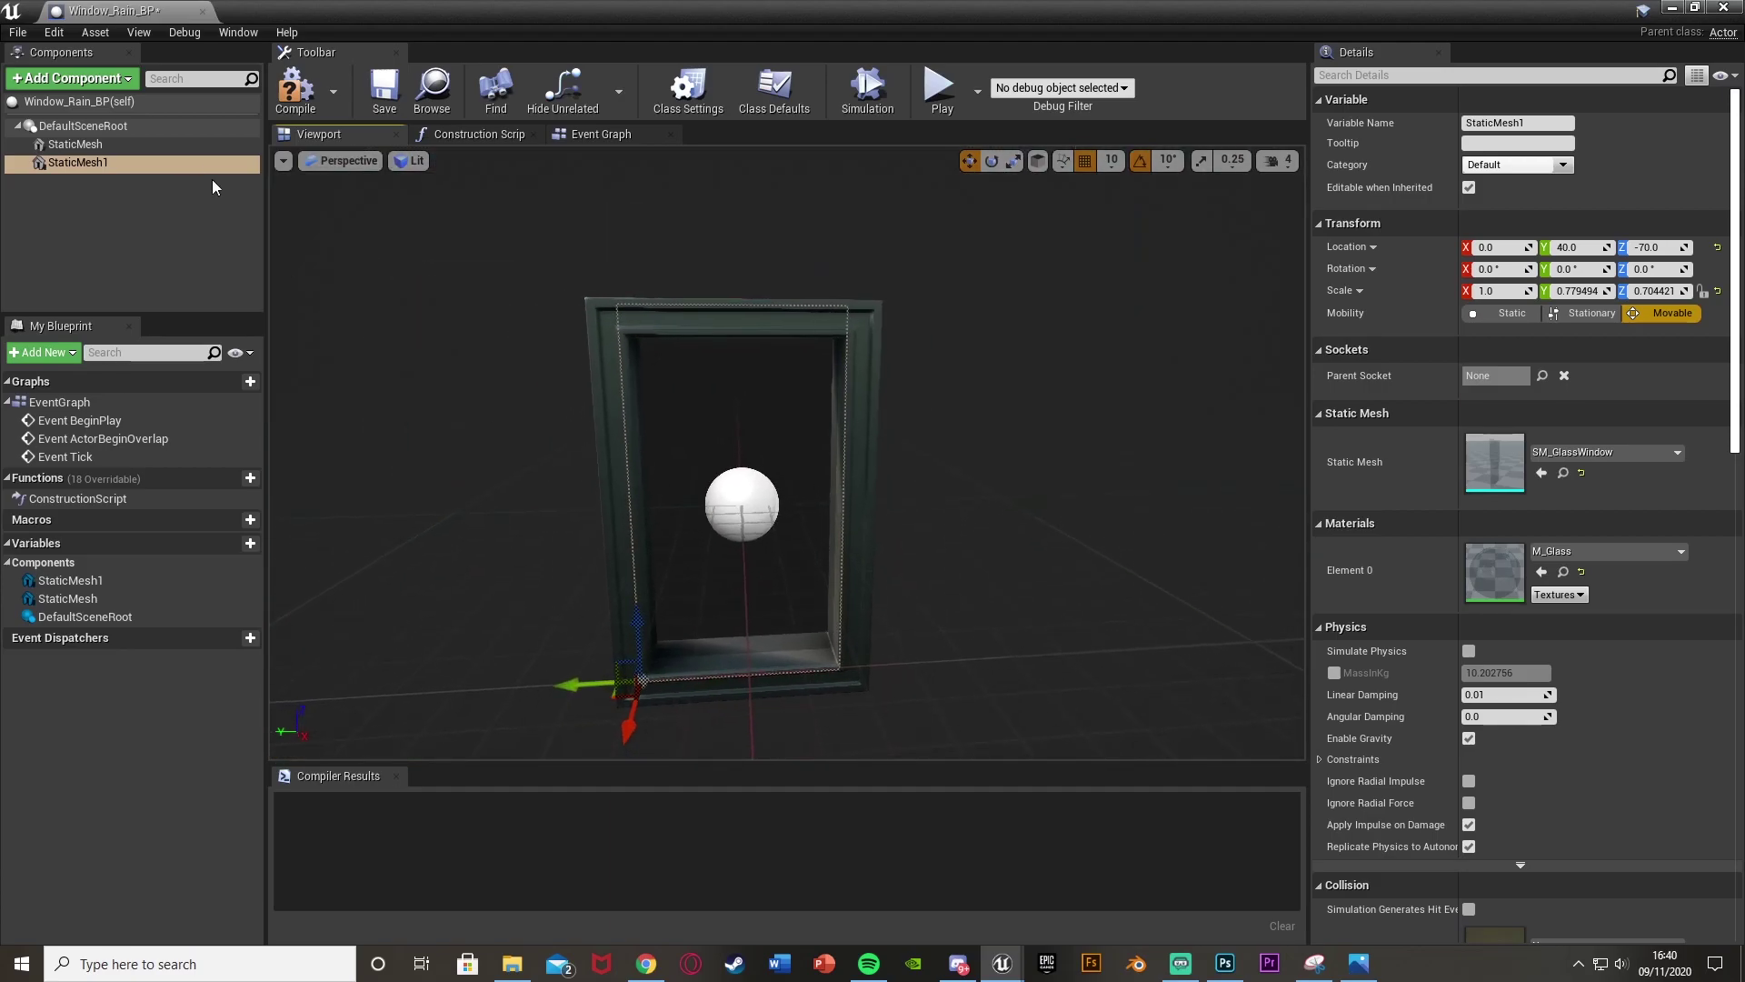
pyautogui.press('F7')
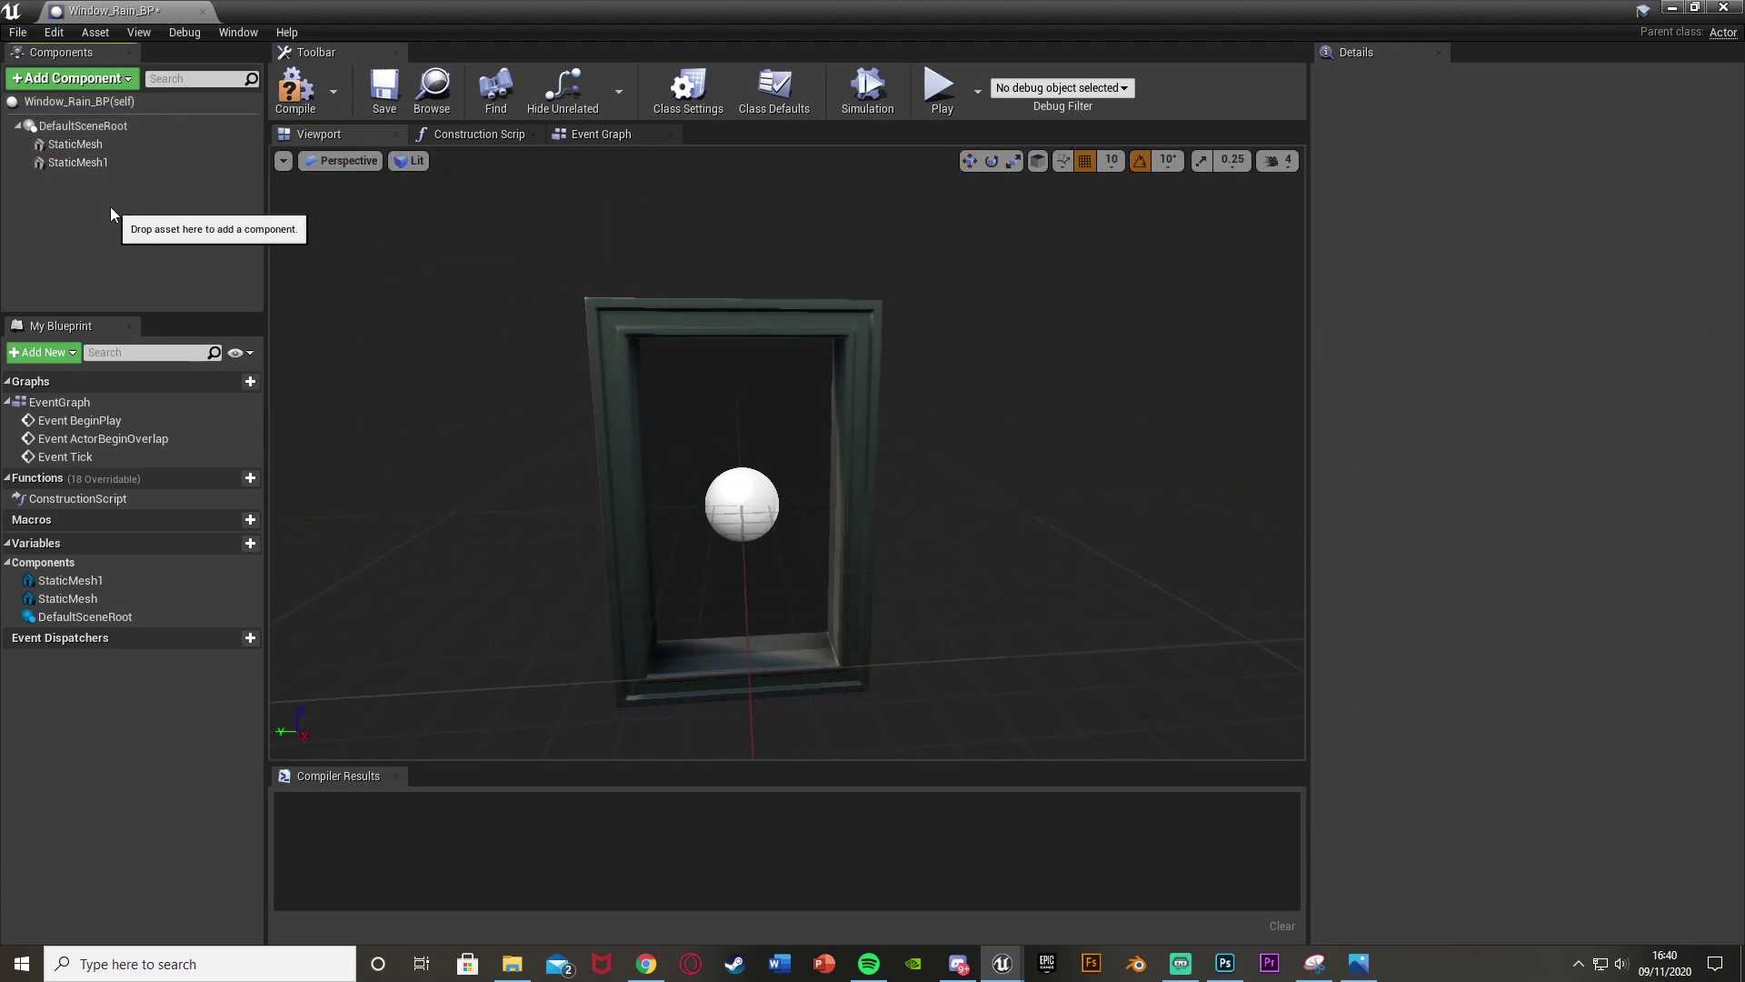
# Add an Audio component to the window blueprint.
pyautogui.click(97, 80)
pyautogui.write('s')
pyautogui.press('BackSpace')
pyautogui.write('audio')
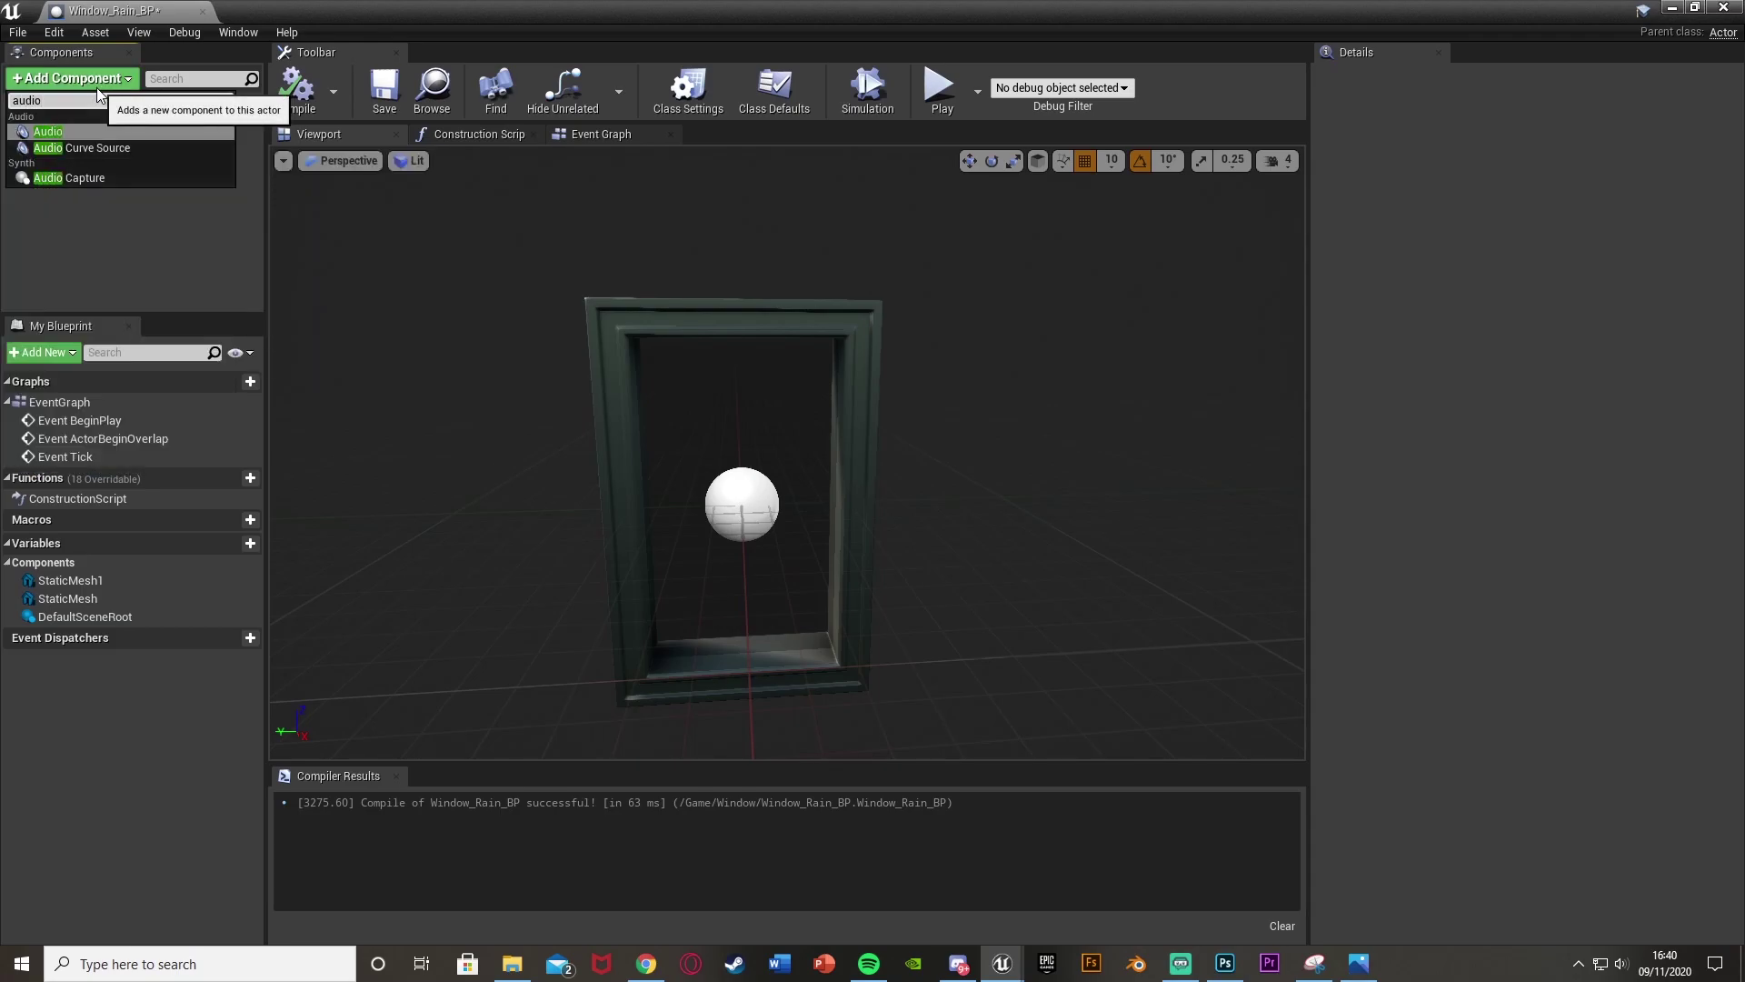
pyautogui.press('Return')
pyautogui.moveTo(491, 378); pyautogui.dragTo(718, 386, button='right')
pyautogui.moveTo(879, 601)
pyautogui.mouseDown(button='right')
pyautogui.moveTo(800, 596)
pyautogui.moveTo(880, 601)
pyautogui.mouseUp(button='right')
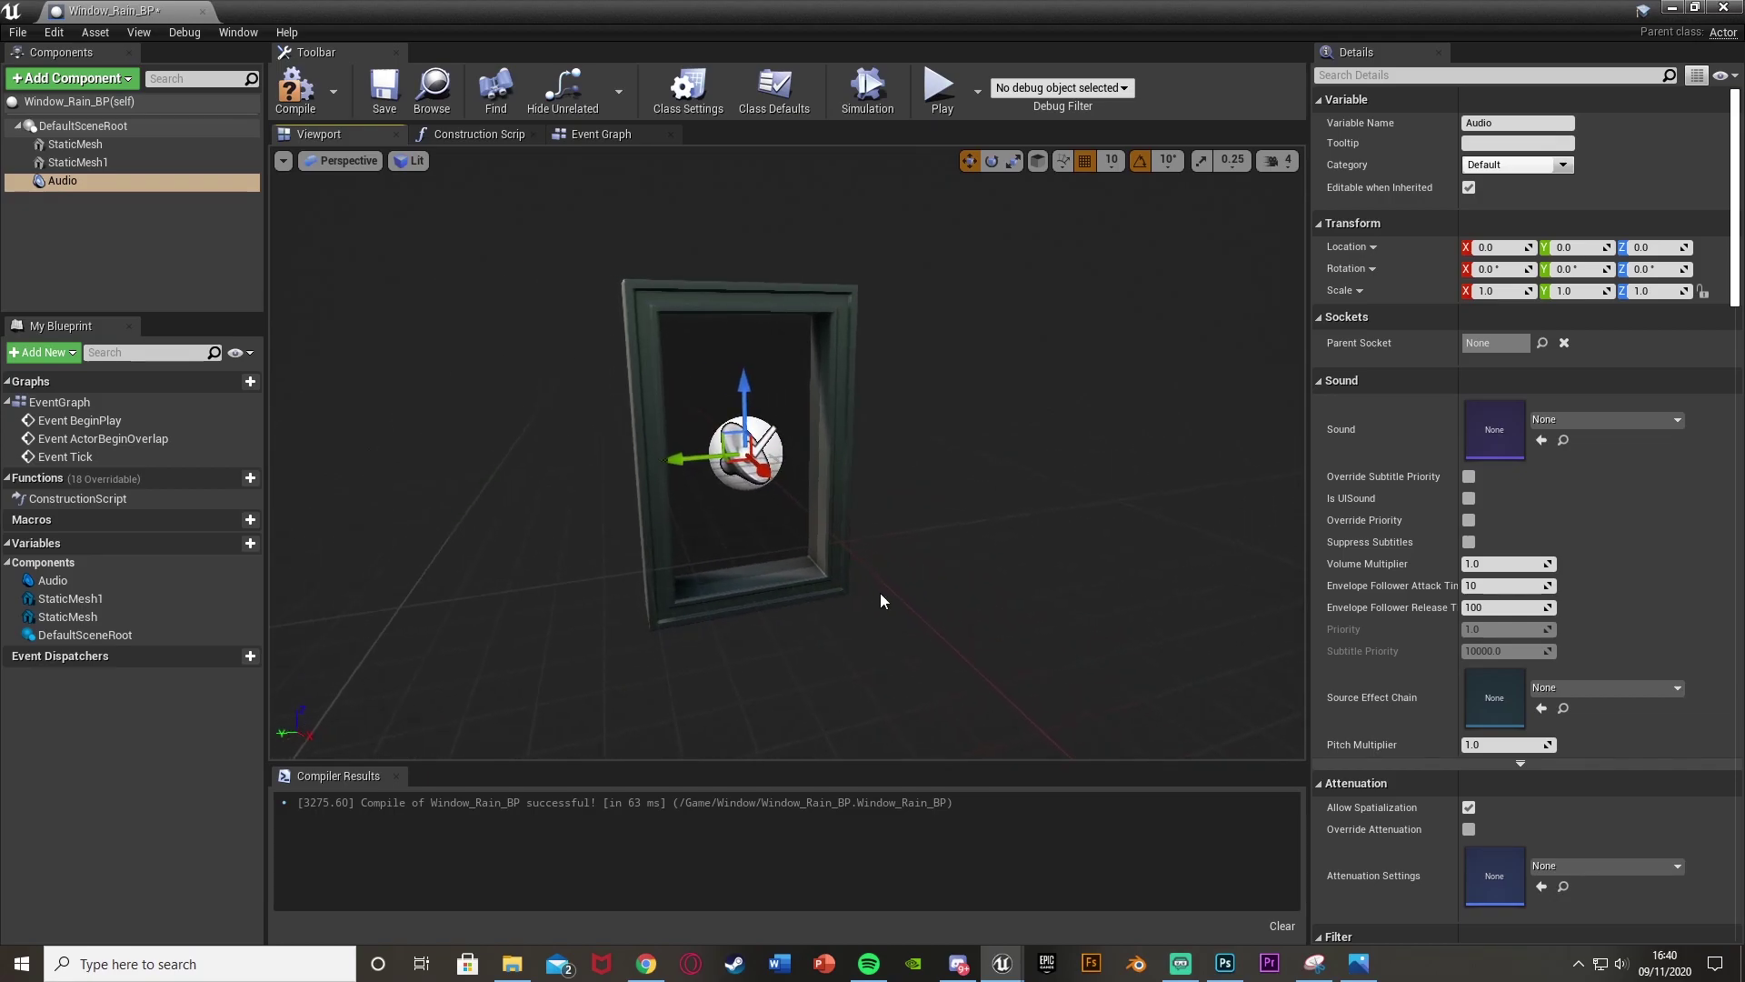
# Compile the window blueprint and import the Rain.wav audio file from File Explorer into the Window content folder.
pyautogui.click(295, 91)
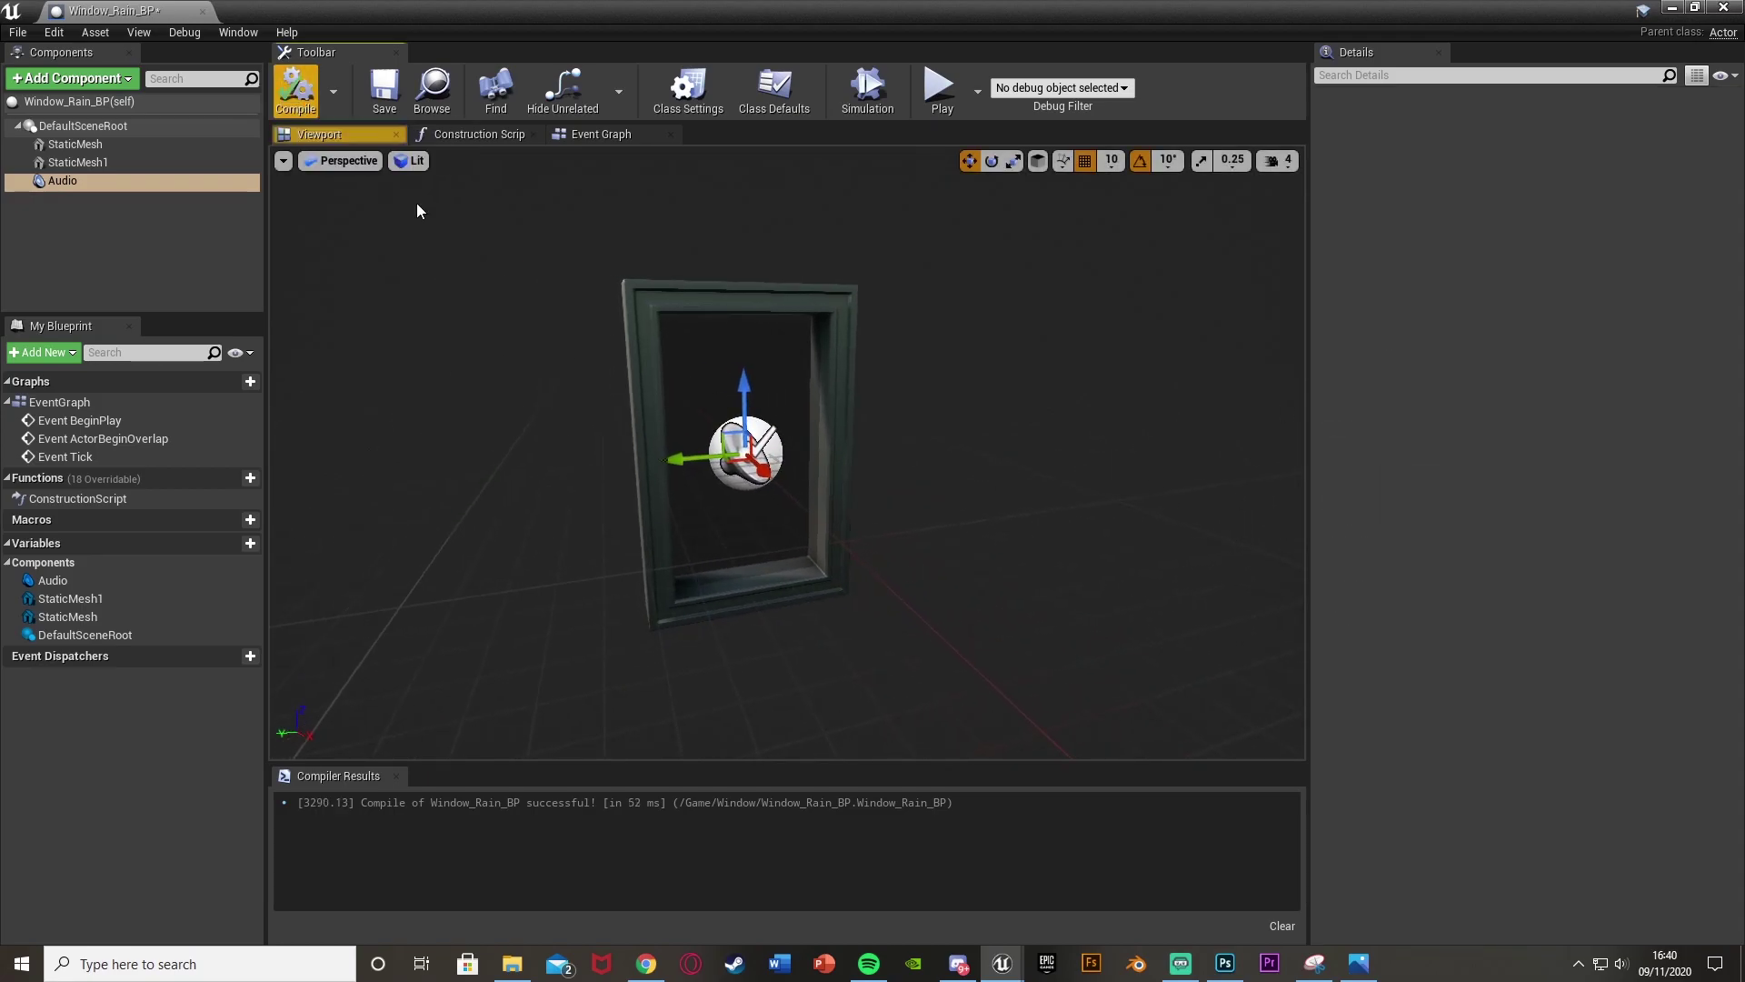
pyautogui.click(1672, 8)
pyautogui.click(282, 805)
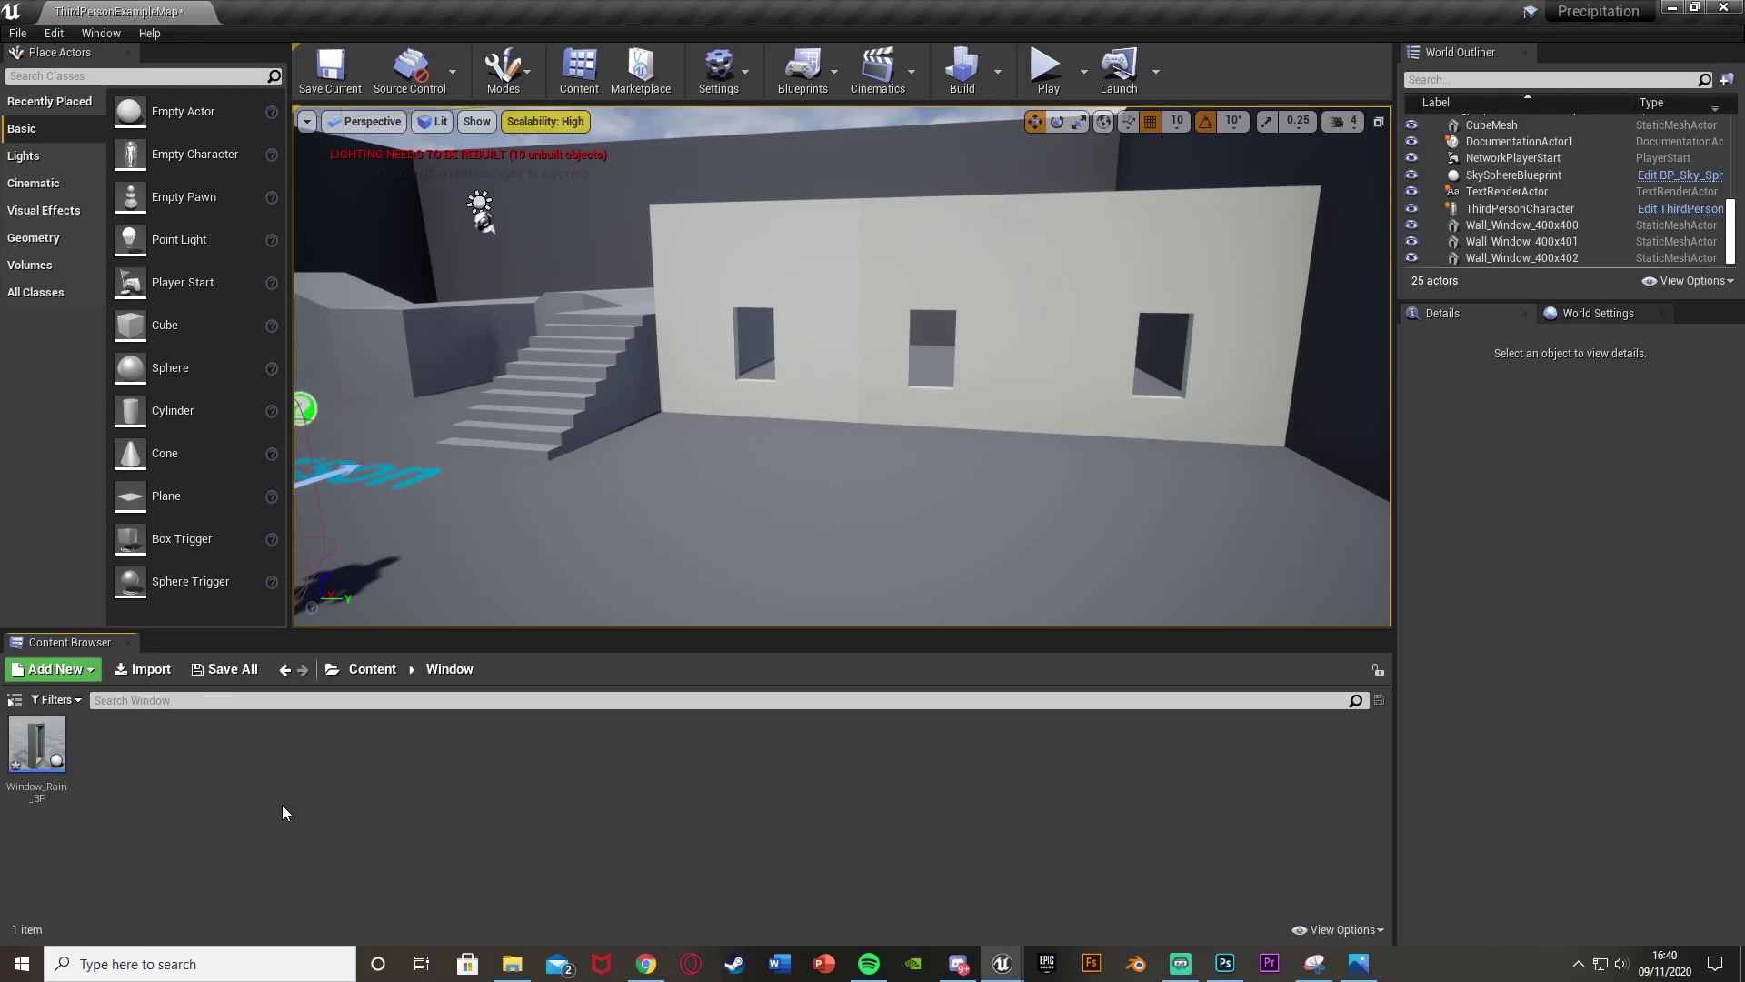
pyautogui.click(512, 963)
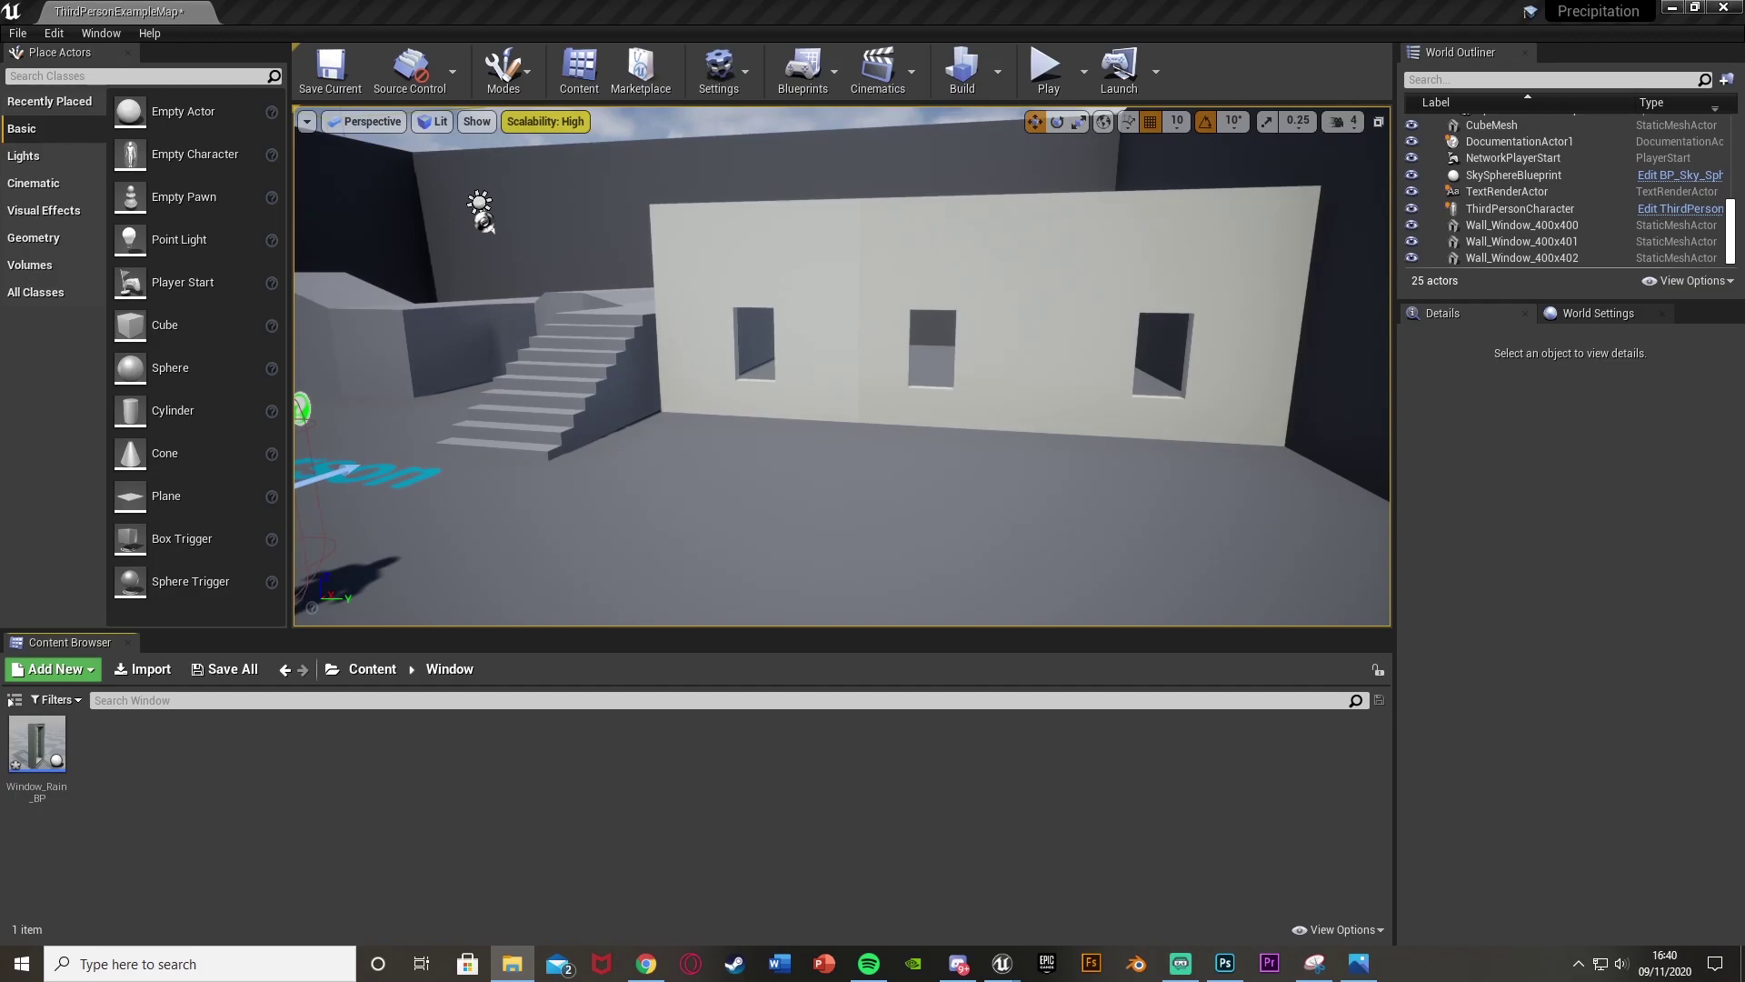
pyautogui.moveTo(0, 793); pyautogui.dragTo(275, 785)
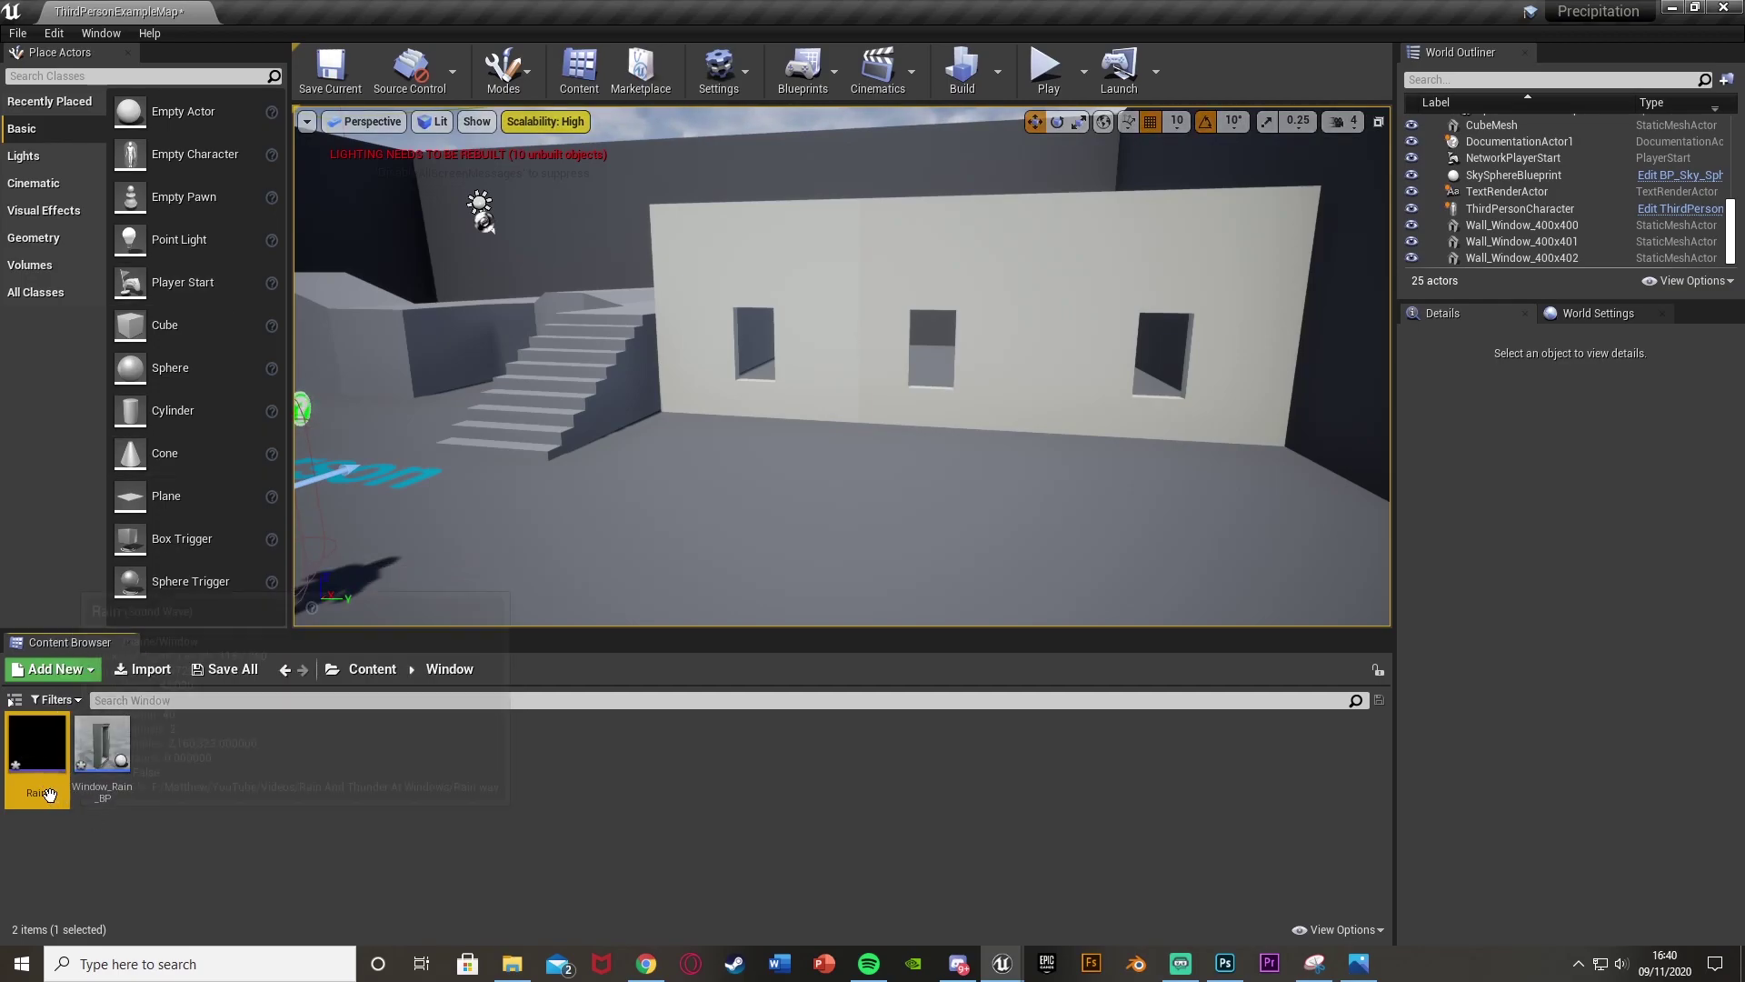
# Create a sound cue named Rain_Cue from the imported Rain sound wave and open it.
pyautogui.click(40, 756)
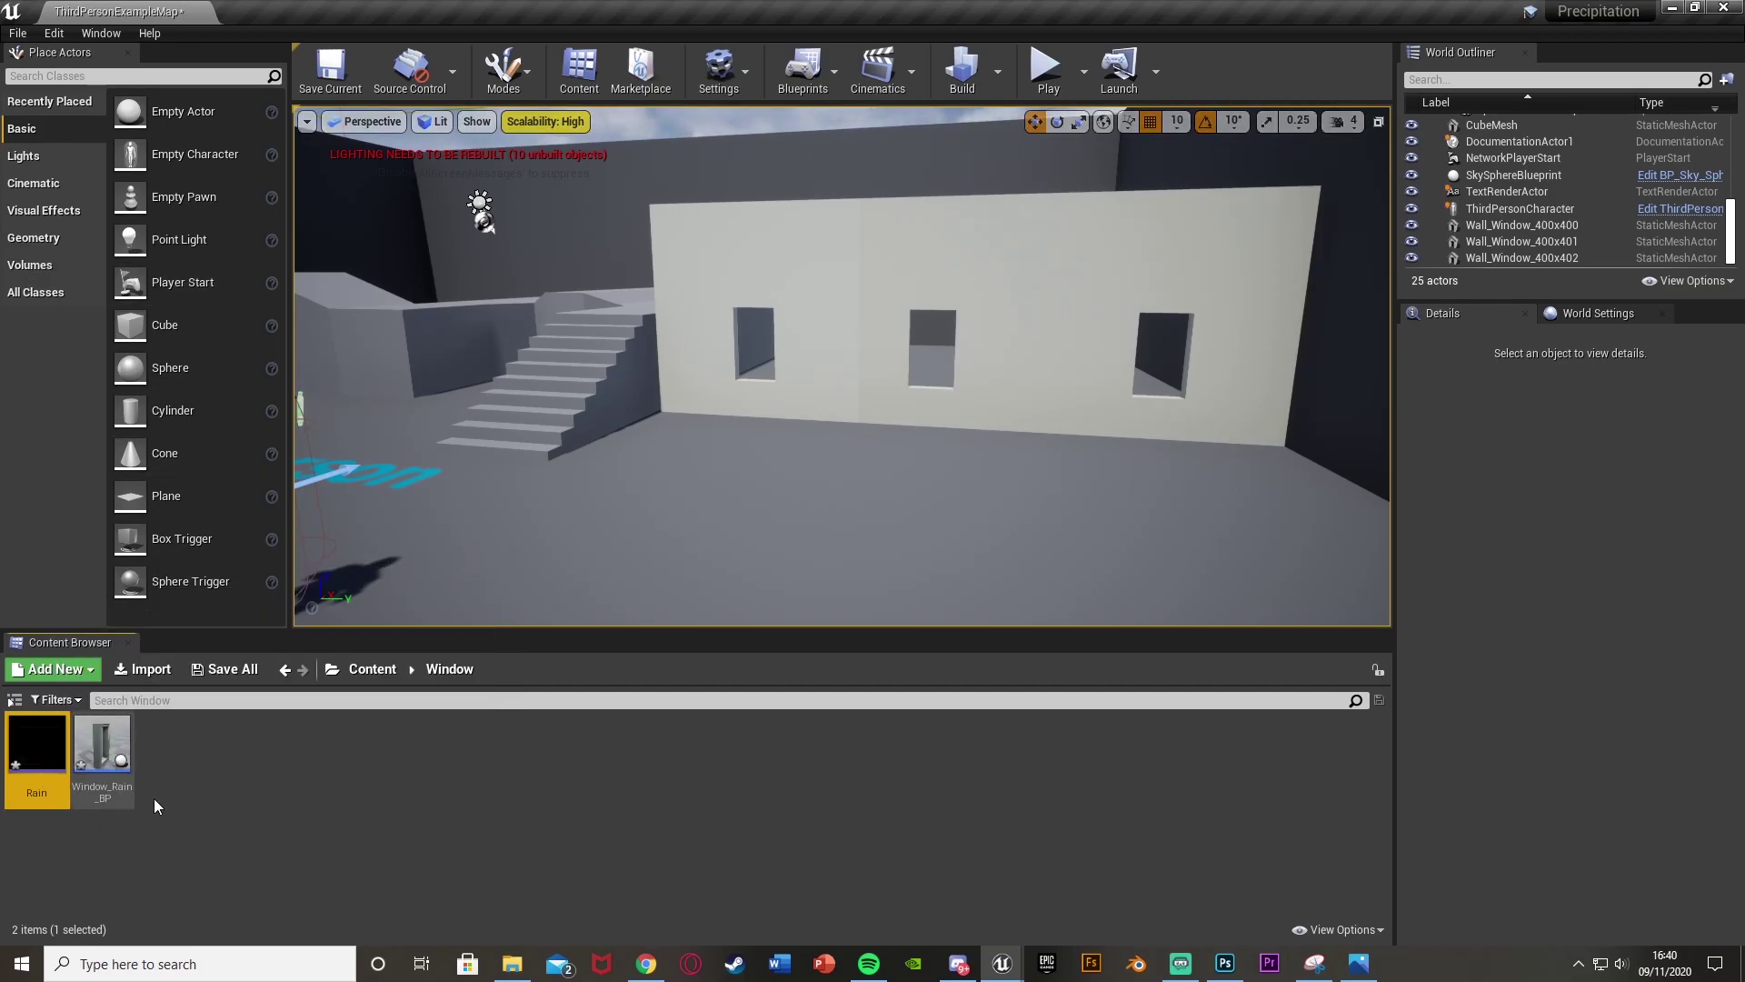
pyautogui.rightClick(53, 771)
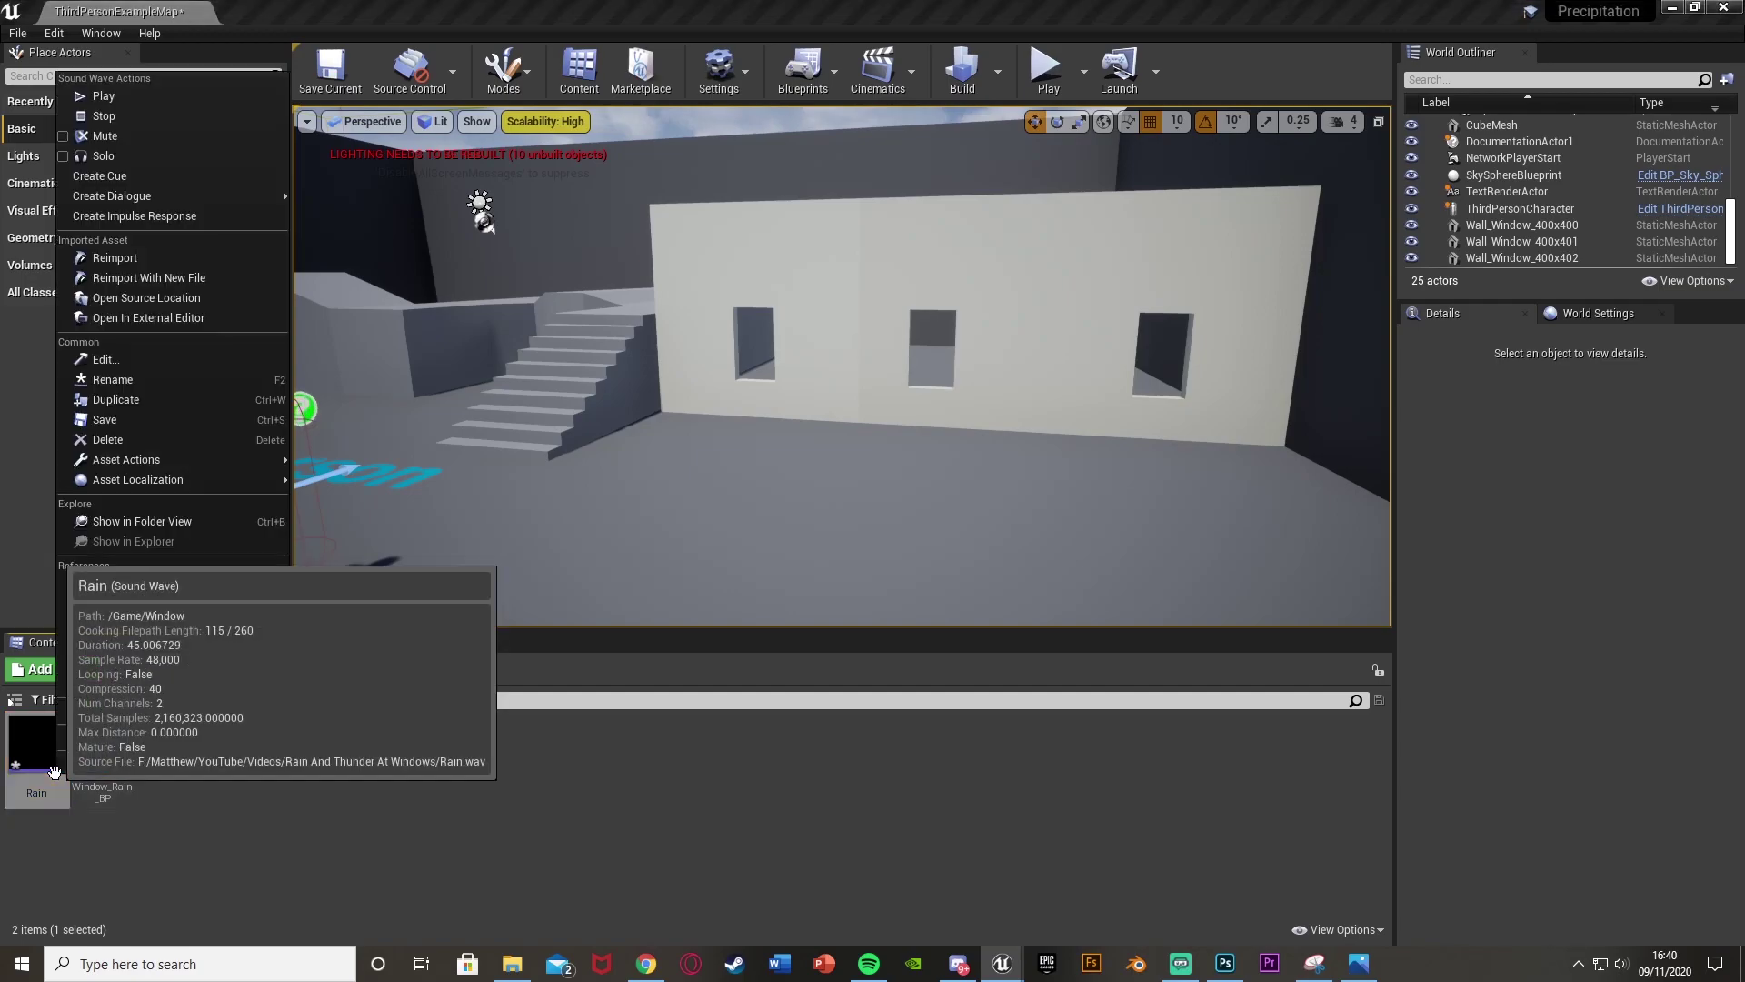
pyautogui.click(125, 175)
pyautogui.press('Return')
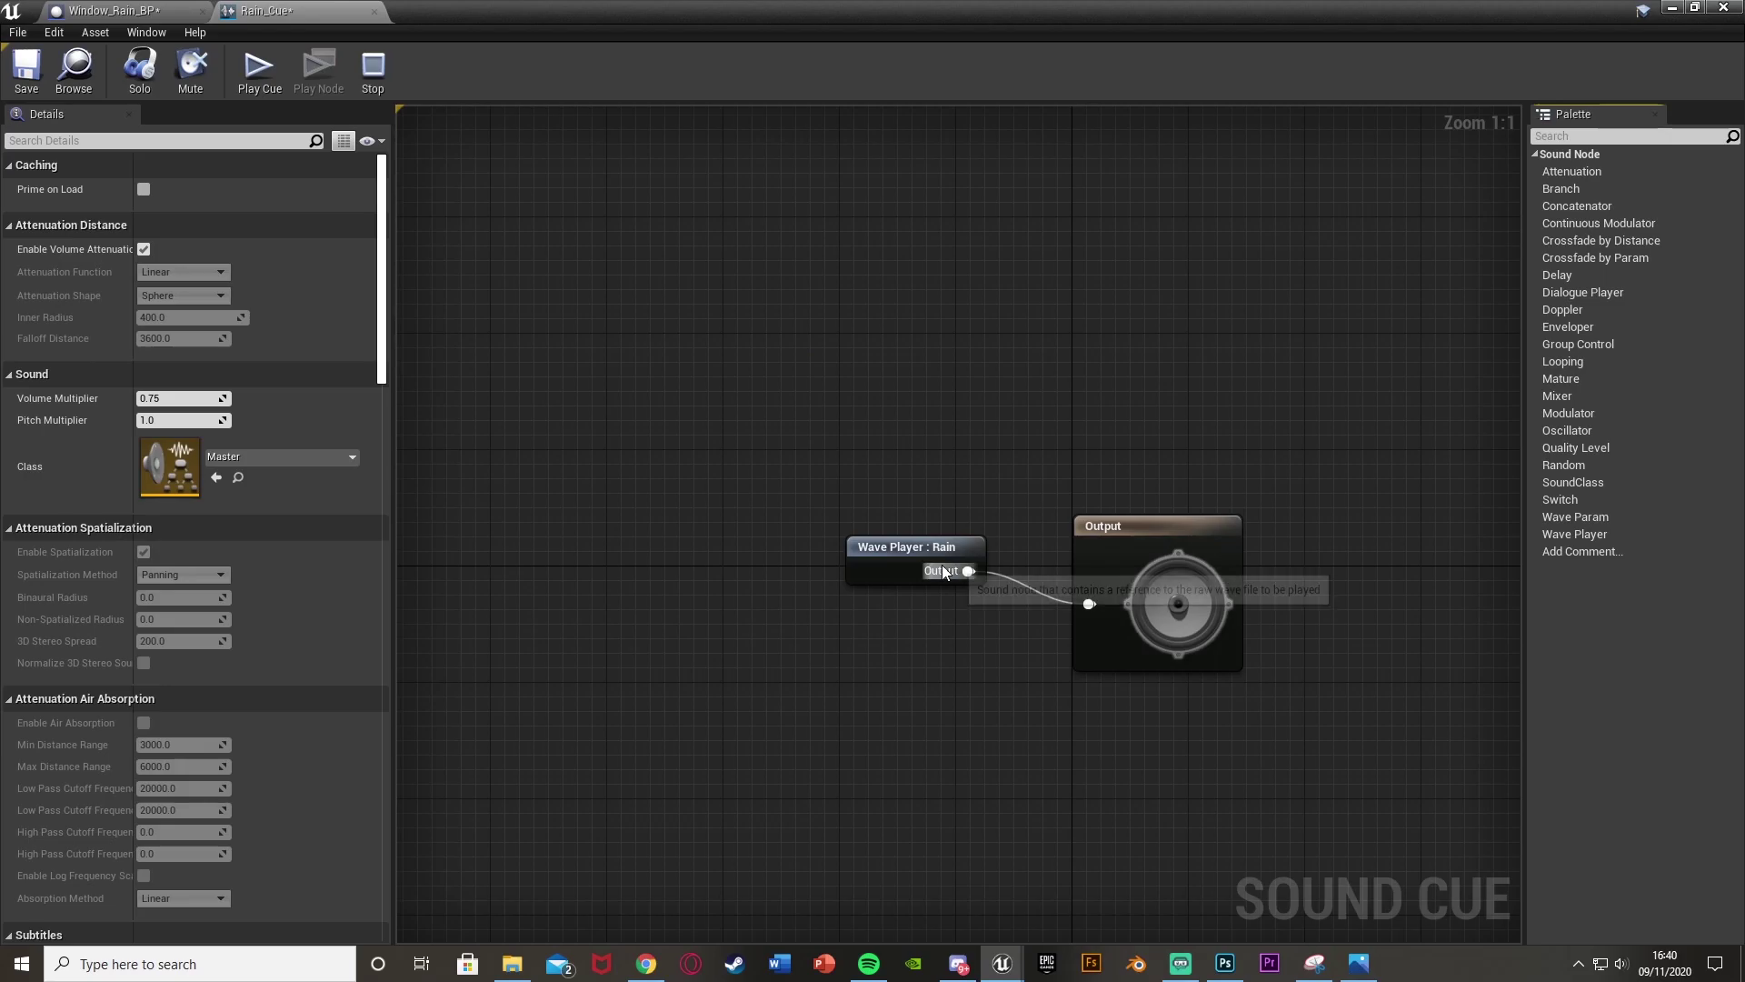
# Move the Rain wave player node farther from the Output node, enable its looping and save the cue.
pyautogui.click(895, 569)
pyautogui.moveTo(895, 569); pyautogui.dragTo(787, 598)
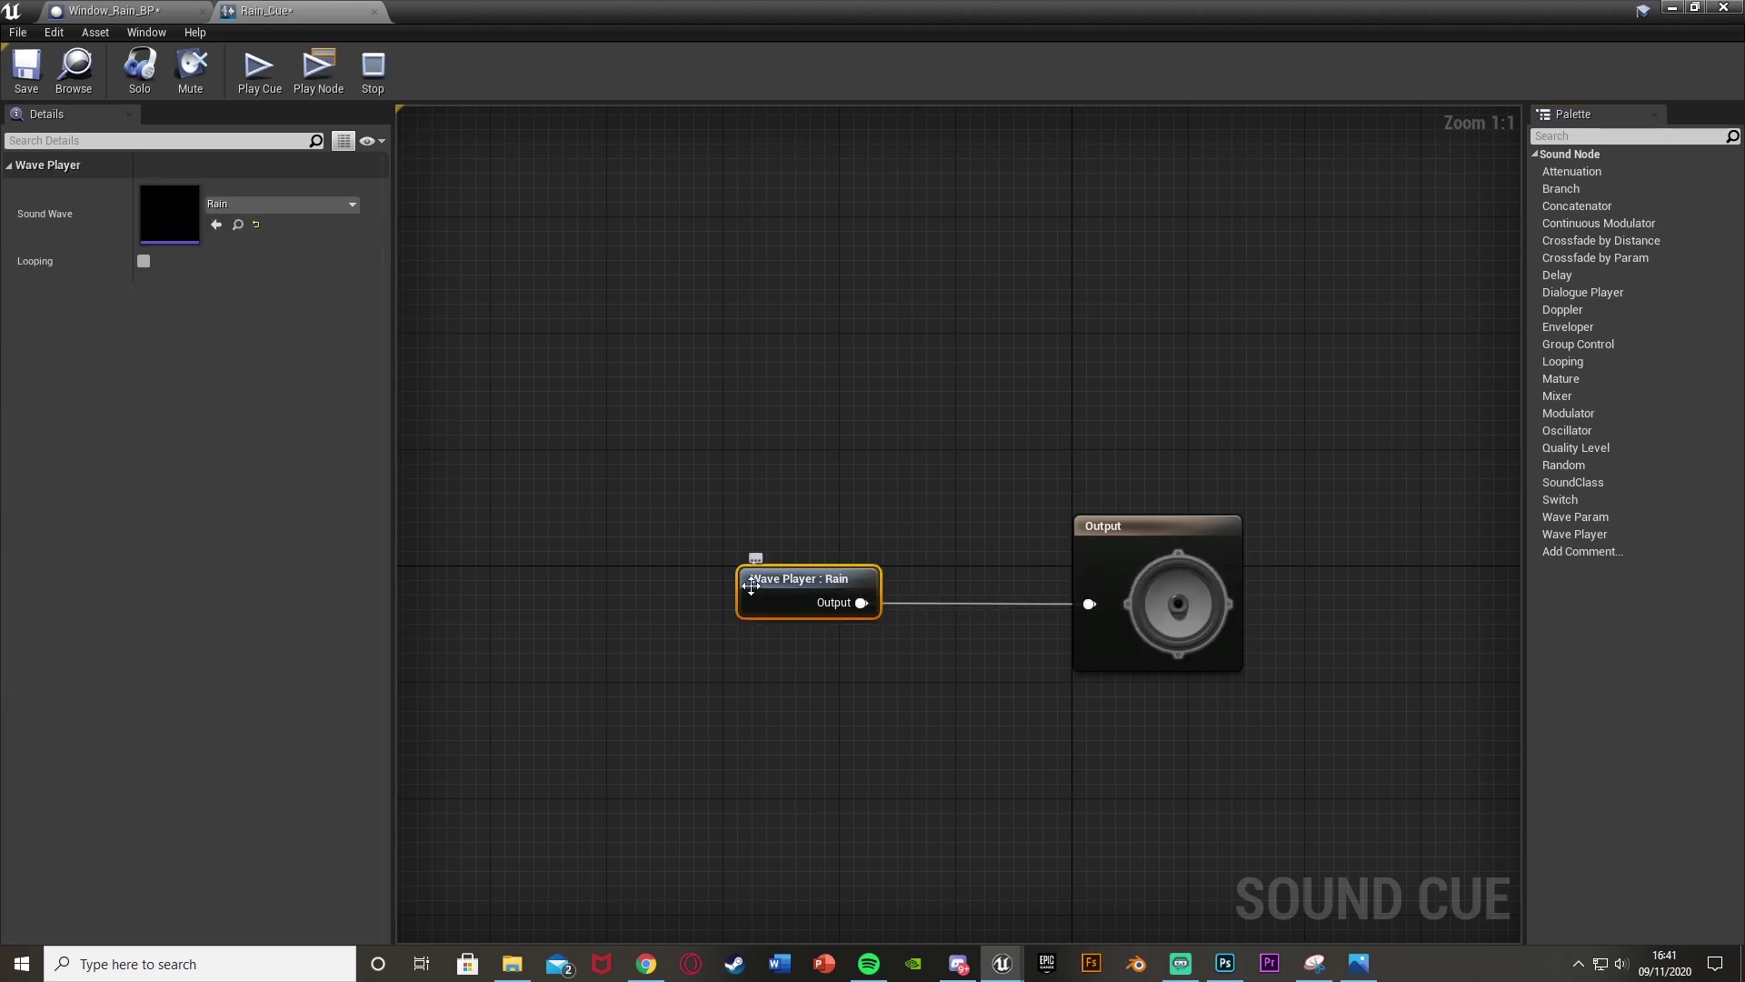
pyautogui.click(144, 261)
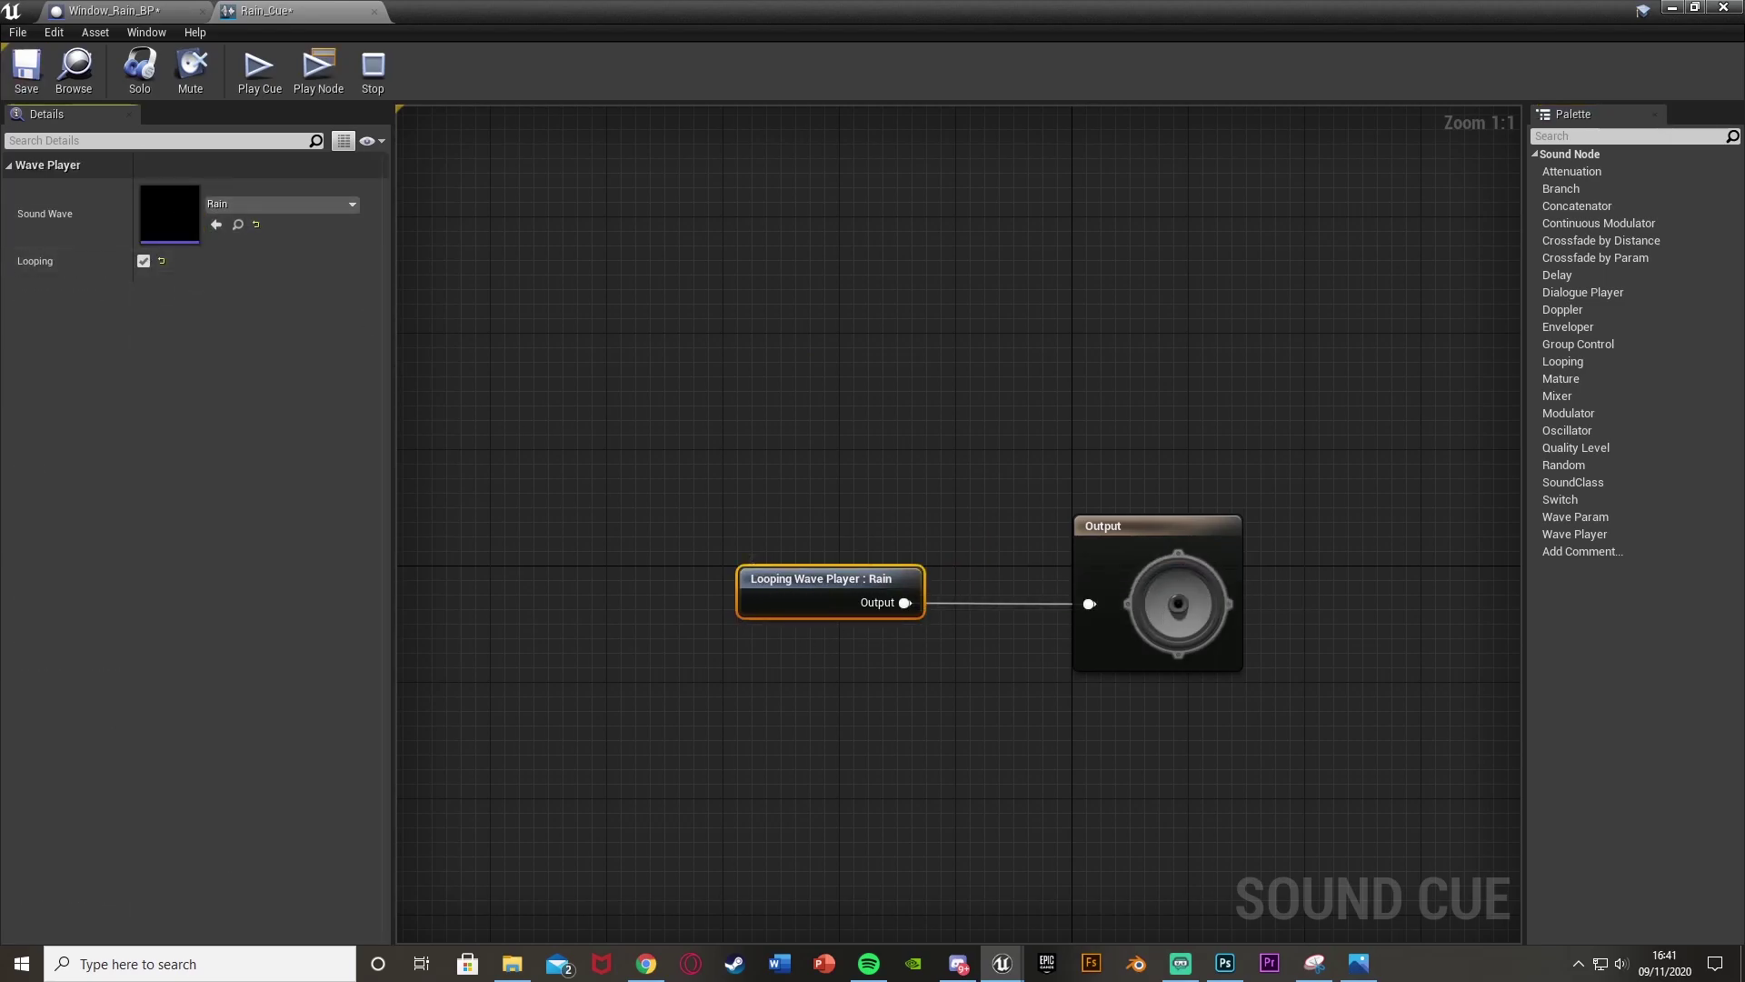
pyautogui.click(27, 72)
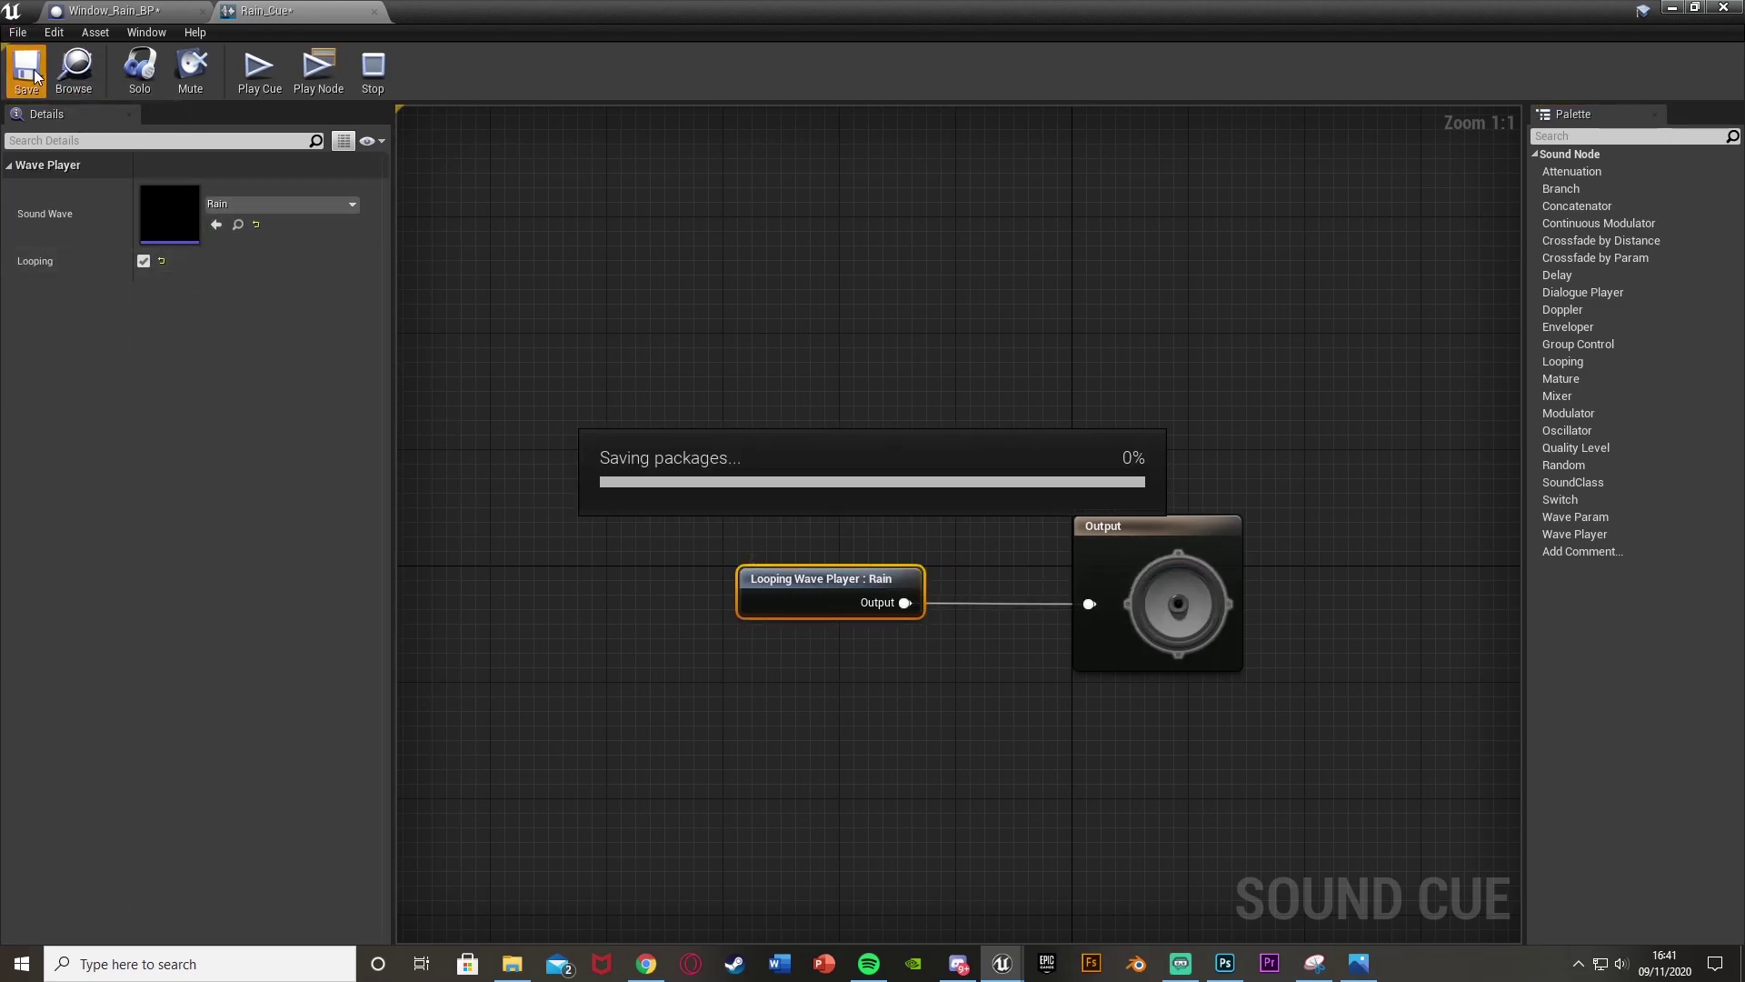
# Assign Rain_Cue as the sound of the window blueprint's Audio component and compile.
pyautogui.click(132, 12)
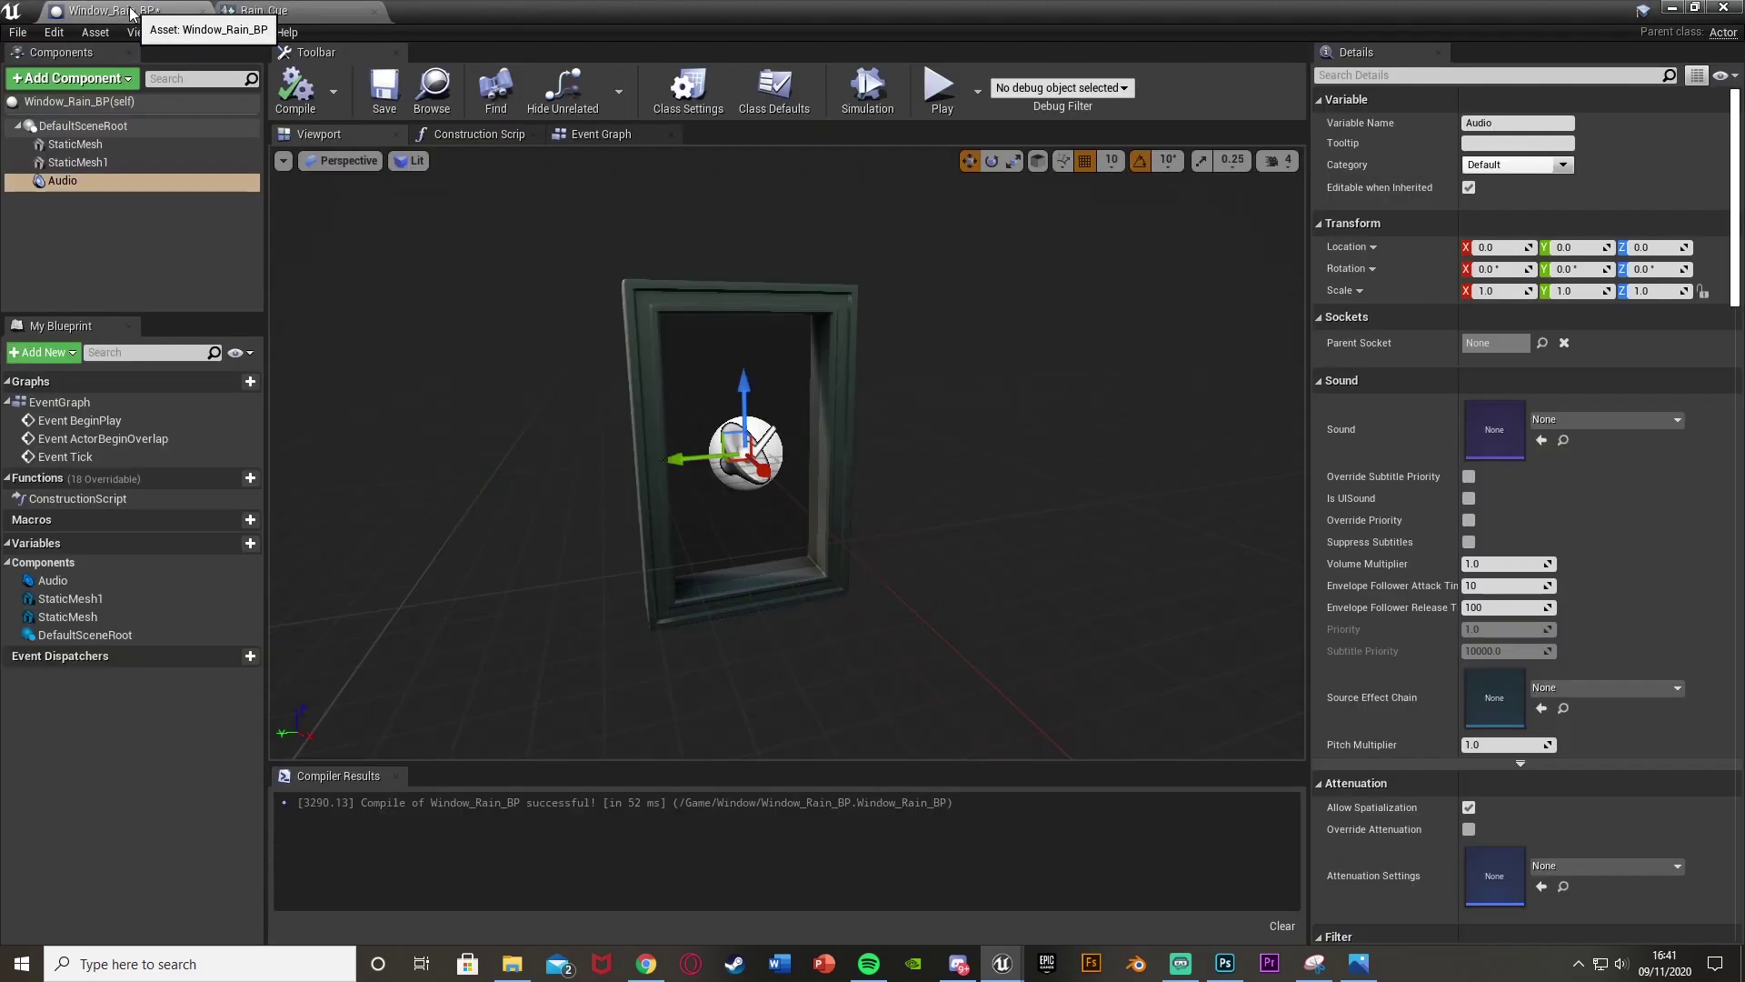
pyautogui.click(1542, 441)
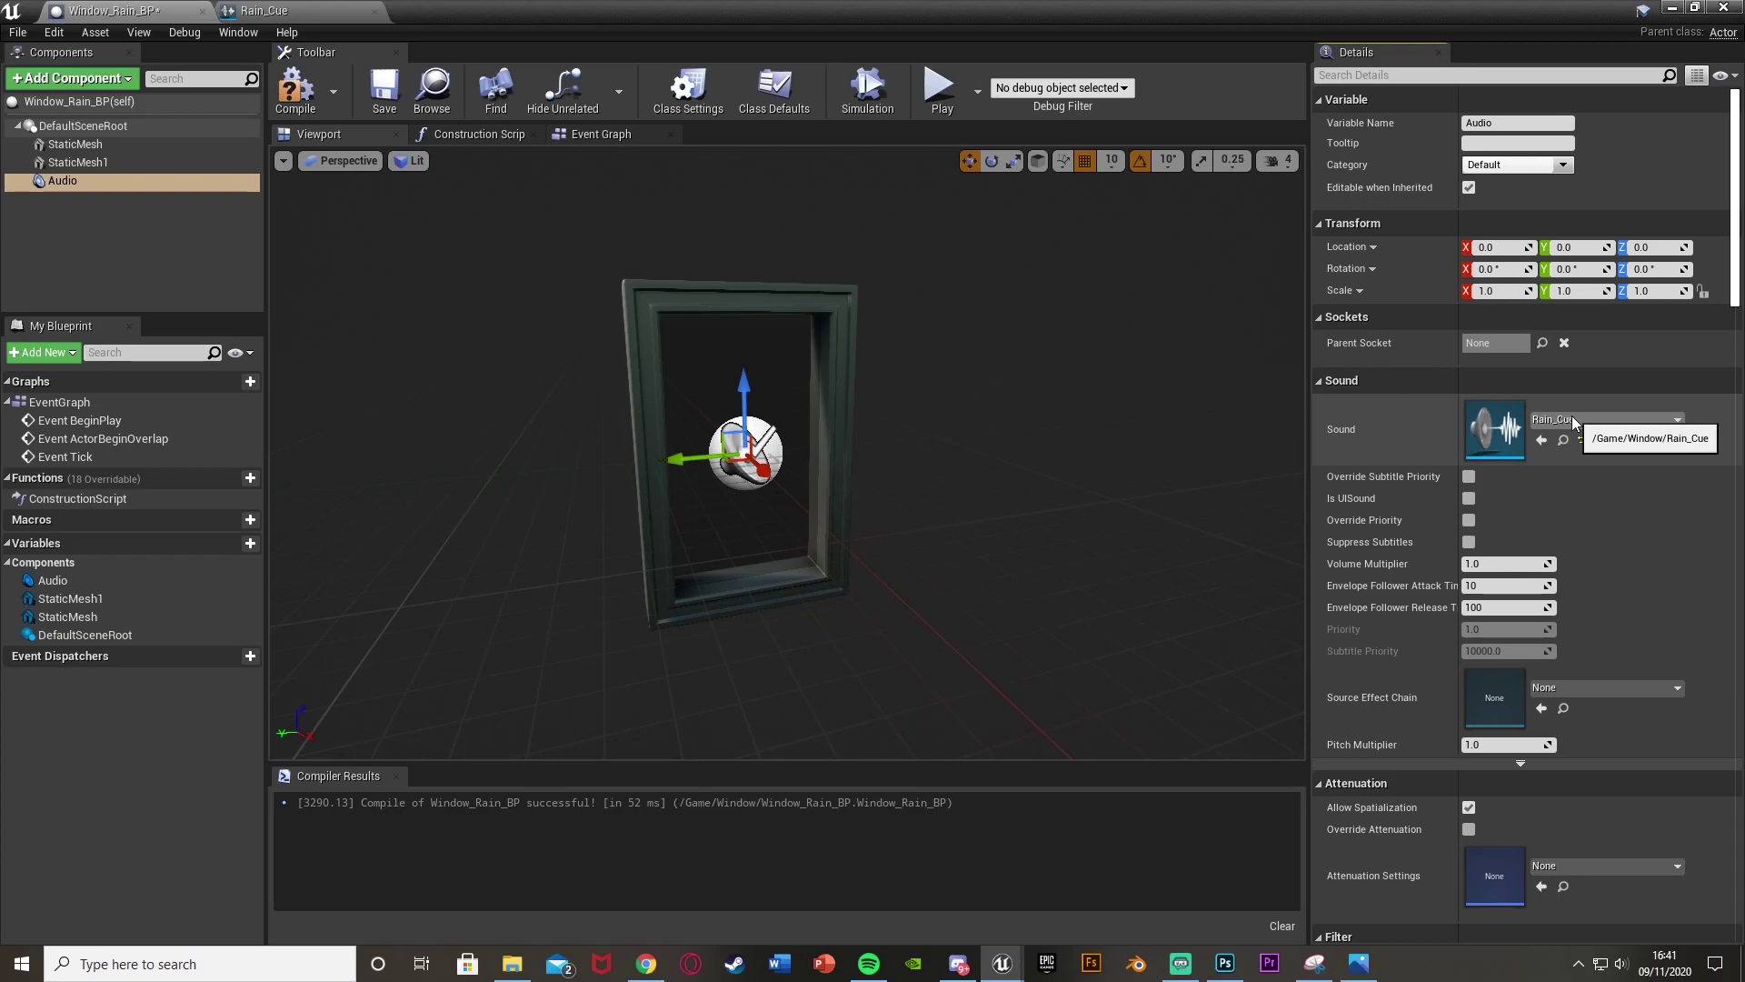
pyautogui.press('F7')
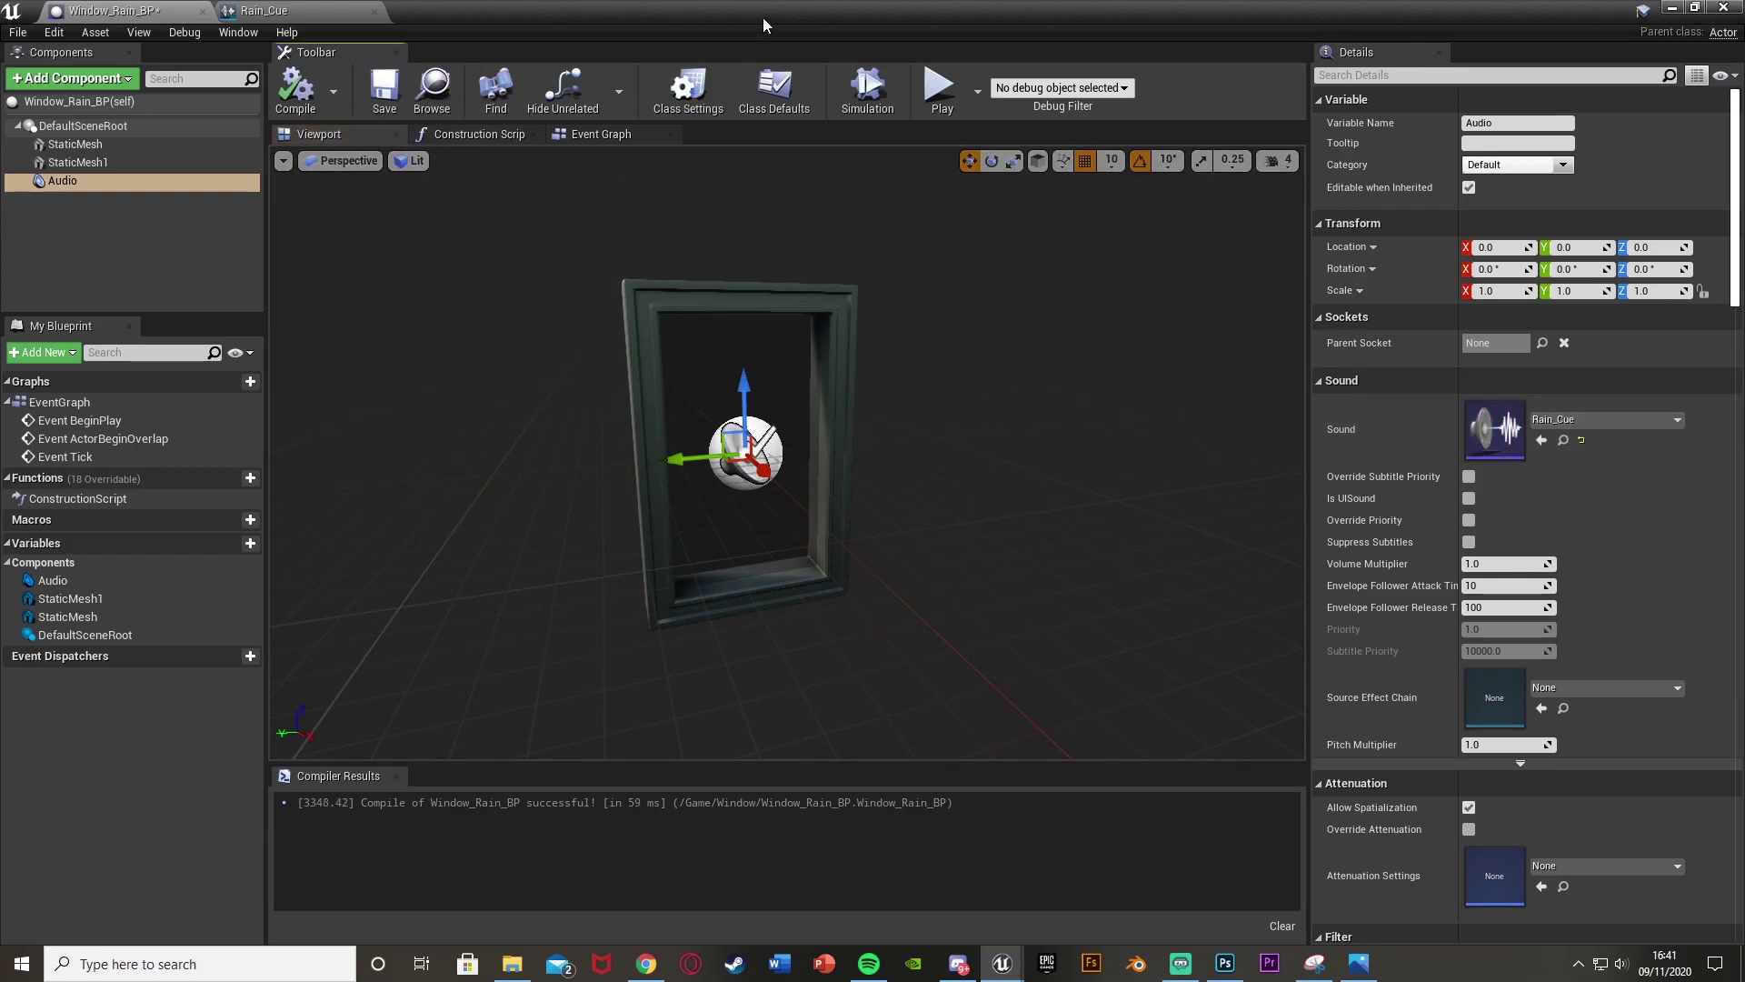
# Place a Window_Rain_BP instance in the level and fit it into the wall opening beside the stairs at X -90, Y 560, Z 280.
pyautogui.doubleClick(762, 18)
pyautogui.moveTo(1268, 670); pyautogui.dragTo(841, 870)
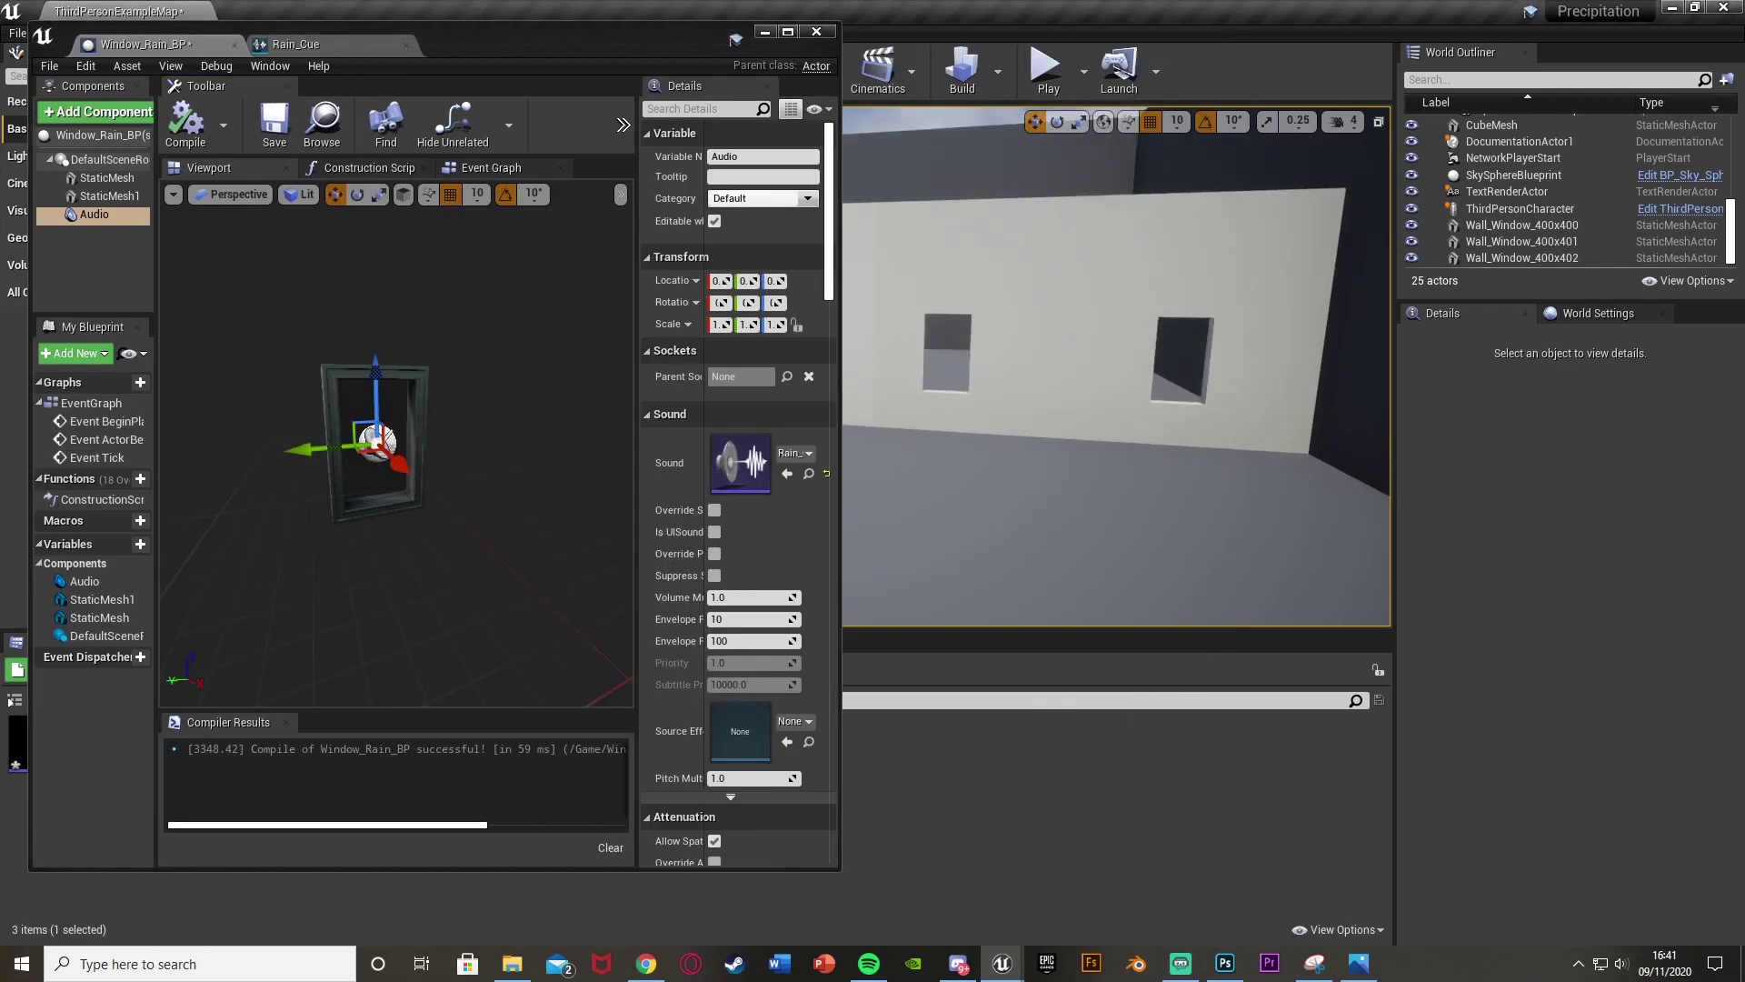
pyautogui.moveTo(1220, 368); pyautogui.dragTo(1234, 375, button='right')
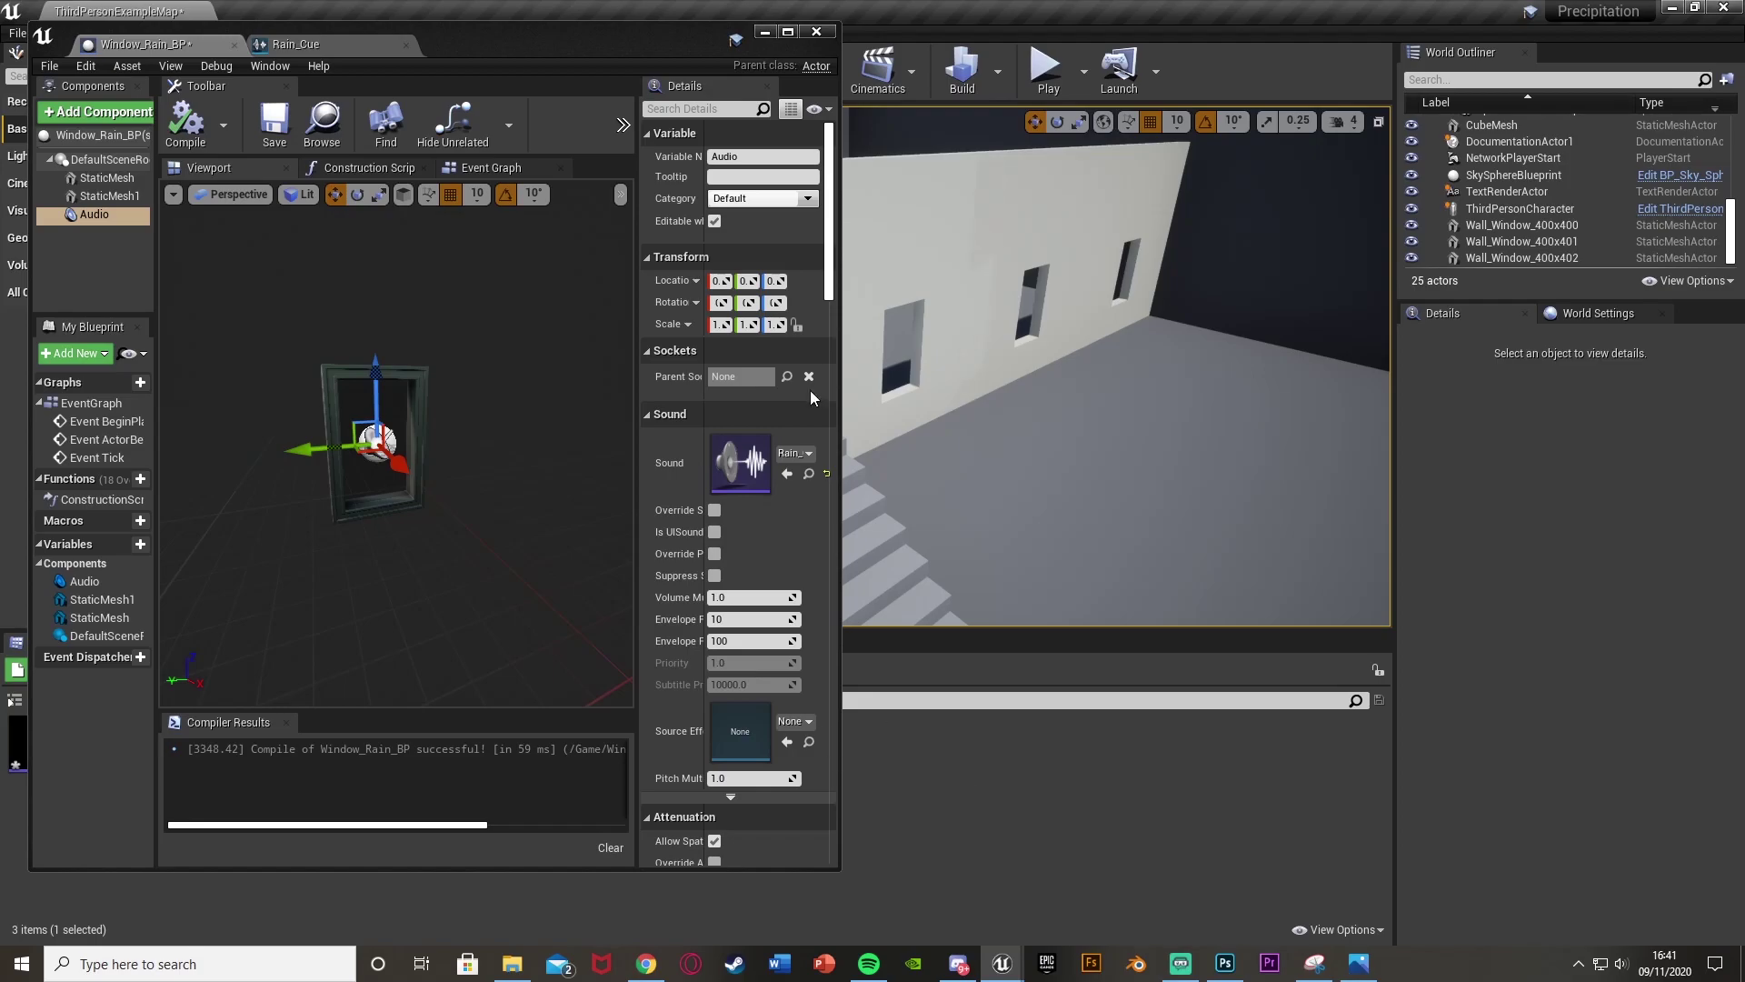
pyautogui.click(765, 32)
pyautogui.moveTo(167, 755); pyautogui.dragTo(895, 372)
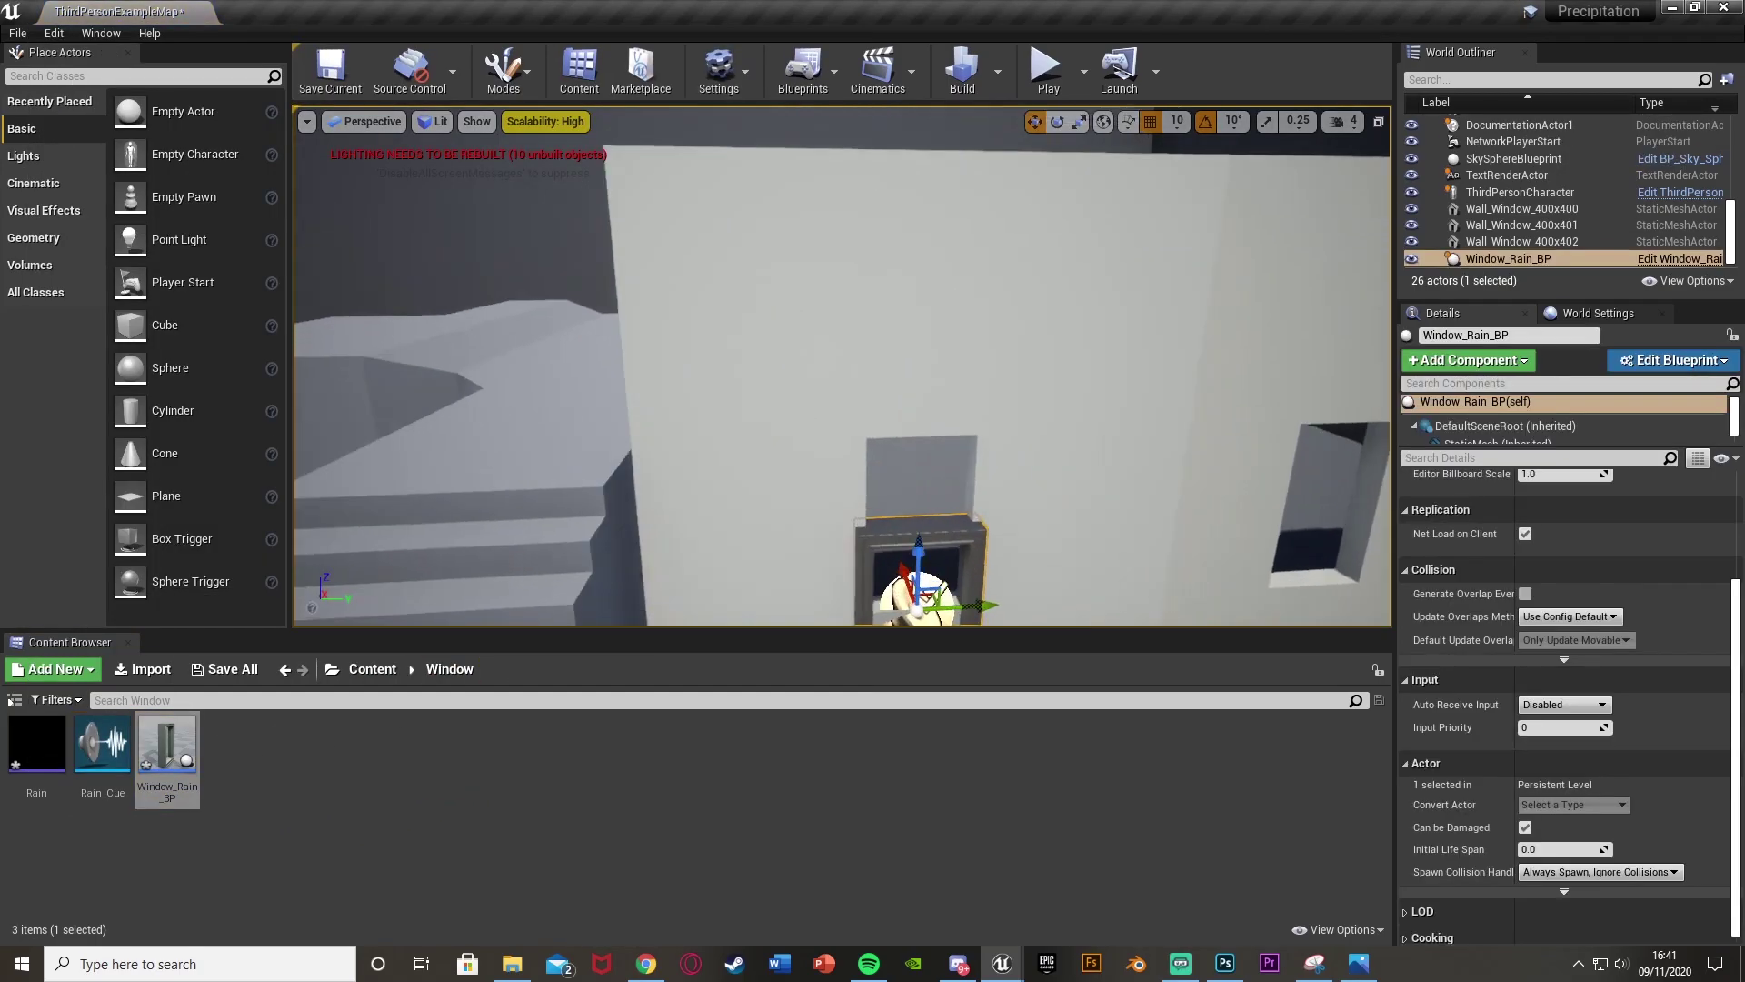
pyautogui.moveTo(950, 391); pyautogui.dragTo(900, 399, button='right')
pyautogui.moveTo(829, 369); pyautogui.dragTo(829, 255)
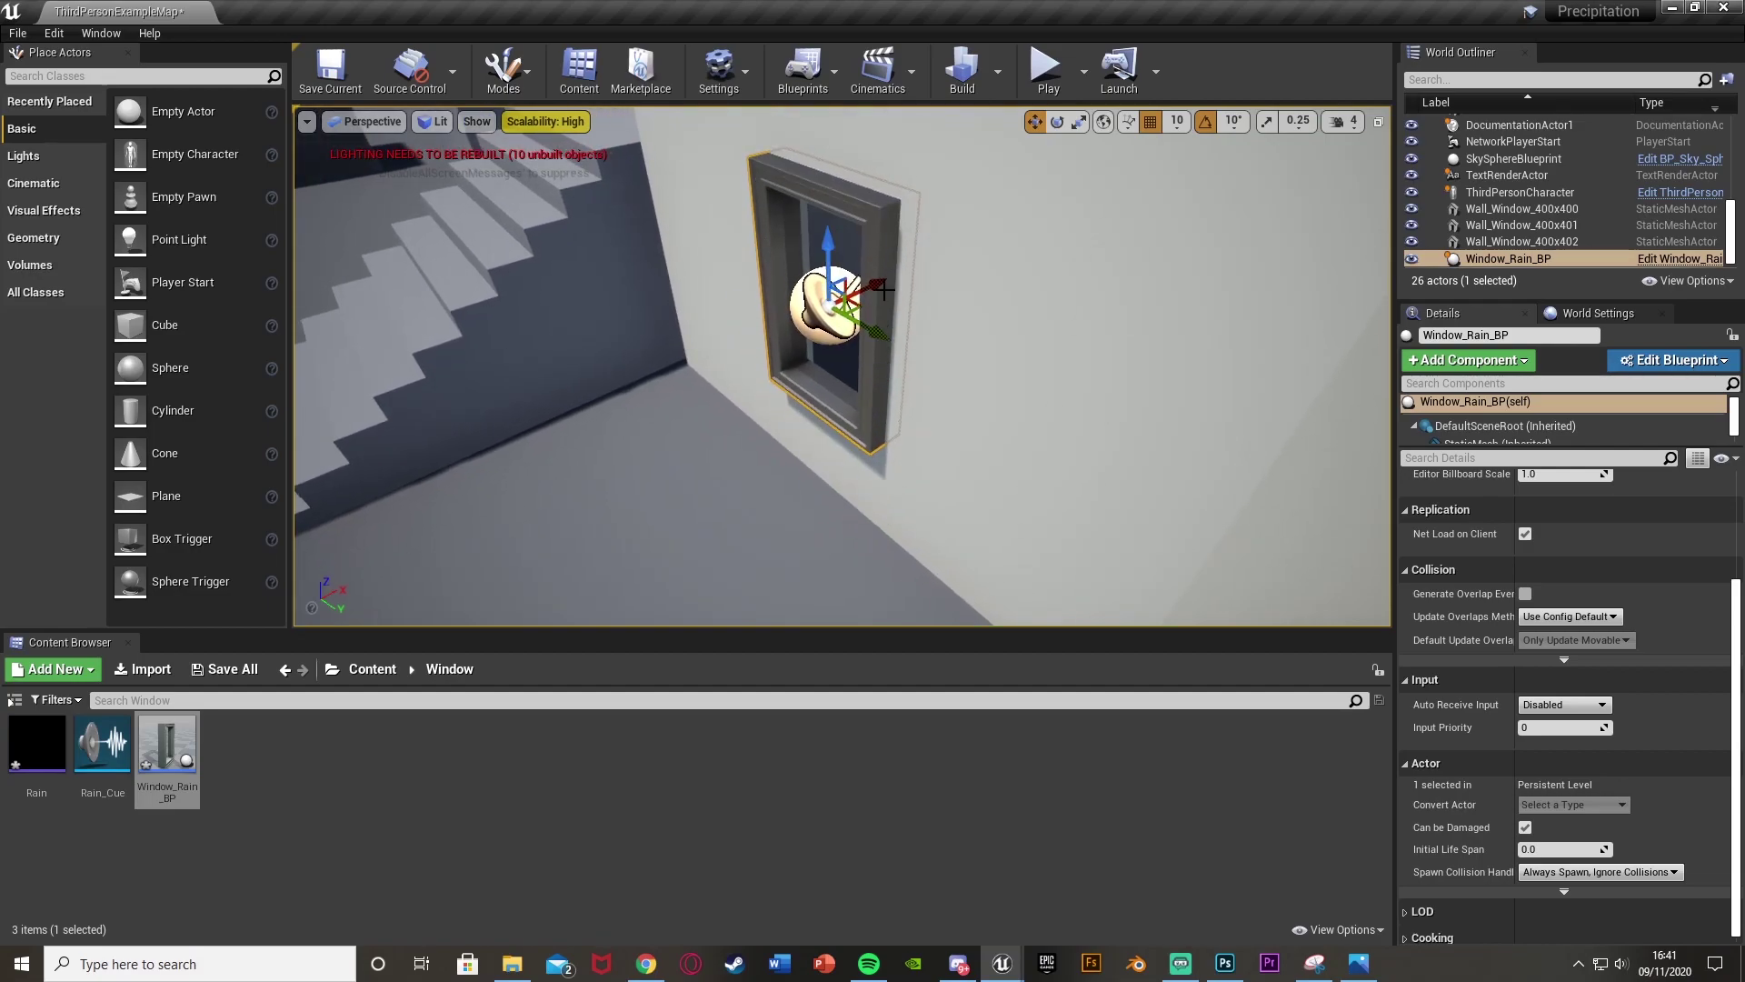
pyautogui.moveTo(854, 250); pyautogui.dragTo(886, 238, button='right')
pyautogui.keyDown('alt'); pyautogui.moveTo(909, 364); pyautogui.dragTo(940, 340); pyautogui.keyUp('alt')
pyautogui.moveTo(939, 340); pyautogui.dragTo(836, 338, button='right')
pyautogui.keyDown('alt'); pyautogui.moveTo(890, 354); pyautogui.dragTo(958, 349); pyautogui.keyUp('alt')
# Return to the Rain_Cue sound cue and enable Override Attenuation in its attenuation settings.
pyautogui.moveTo(1004, 962)
pyautogui.click(1114, 873)
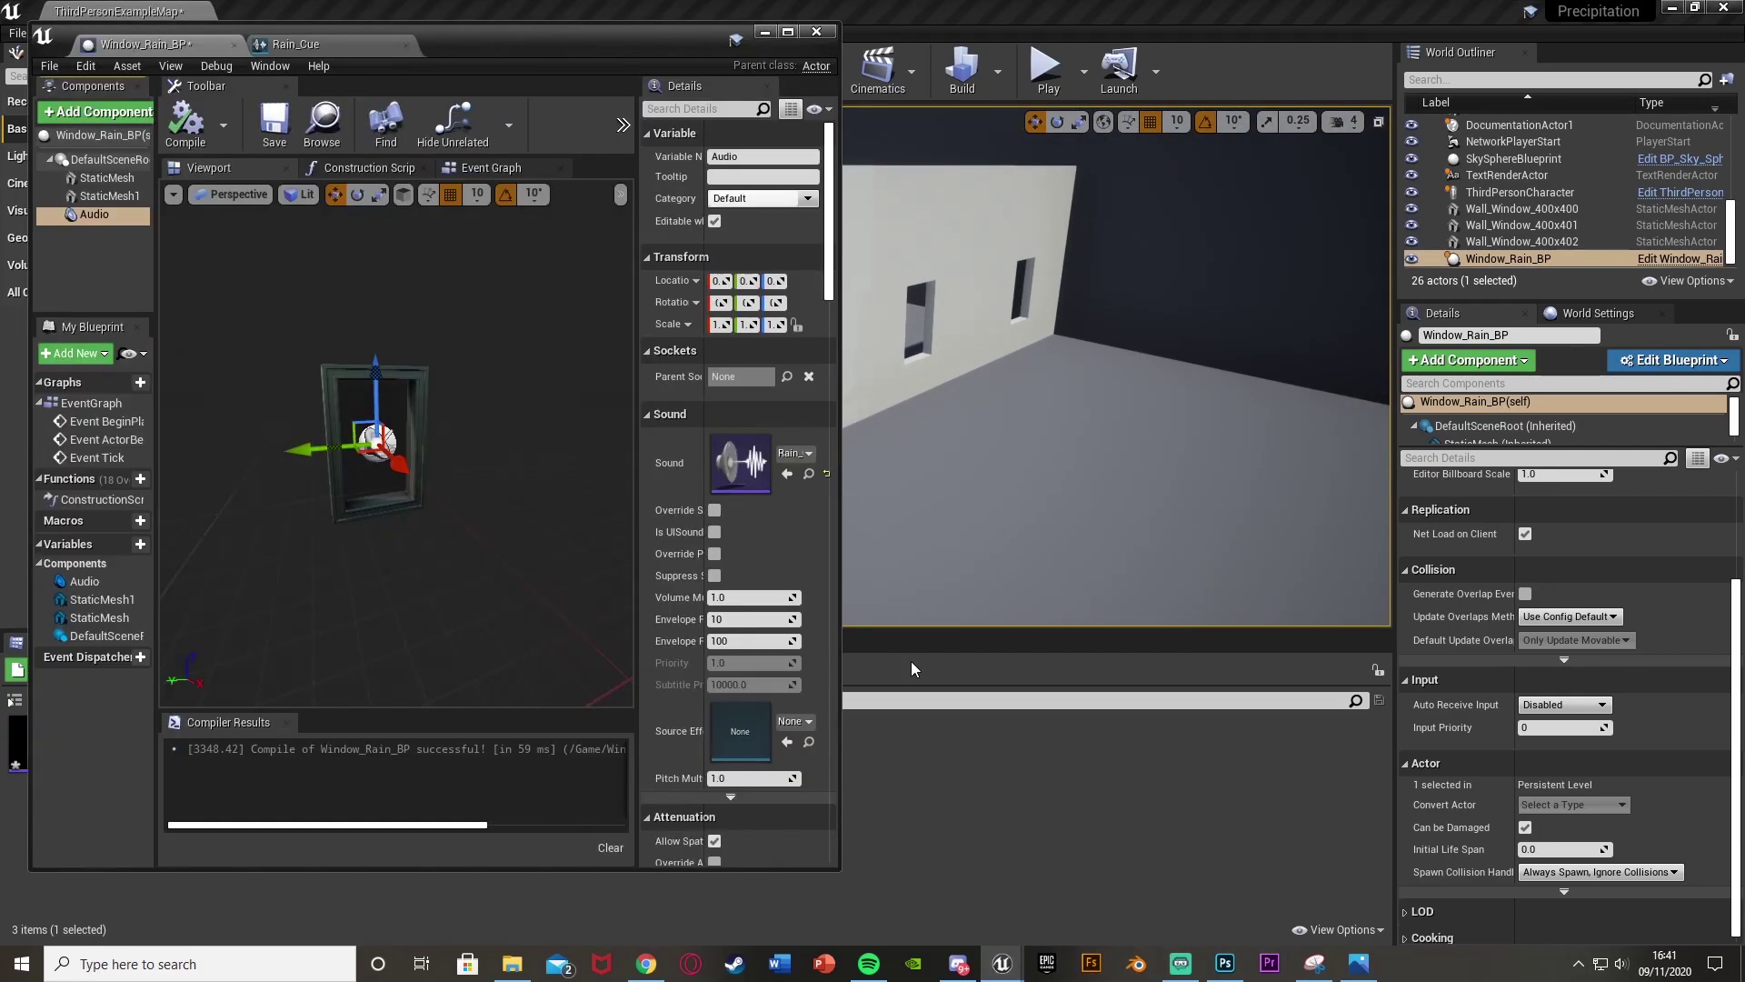
pyautogui.click(293, 44)
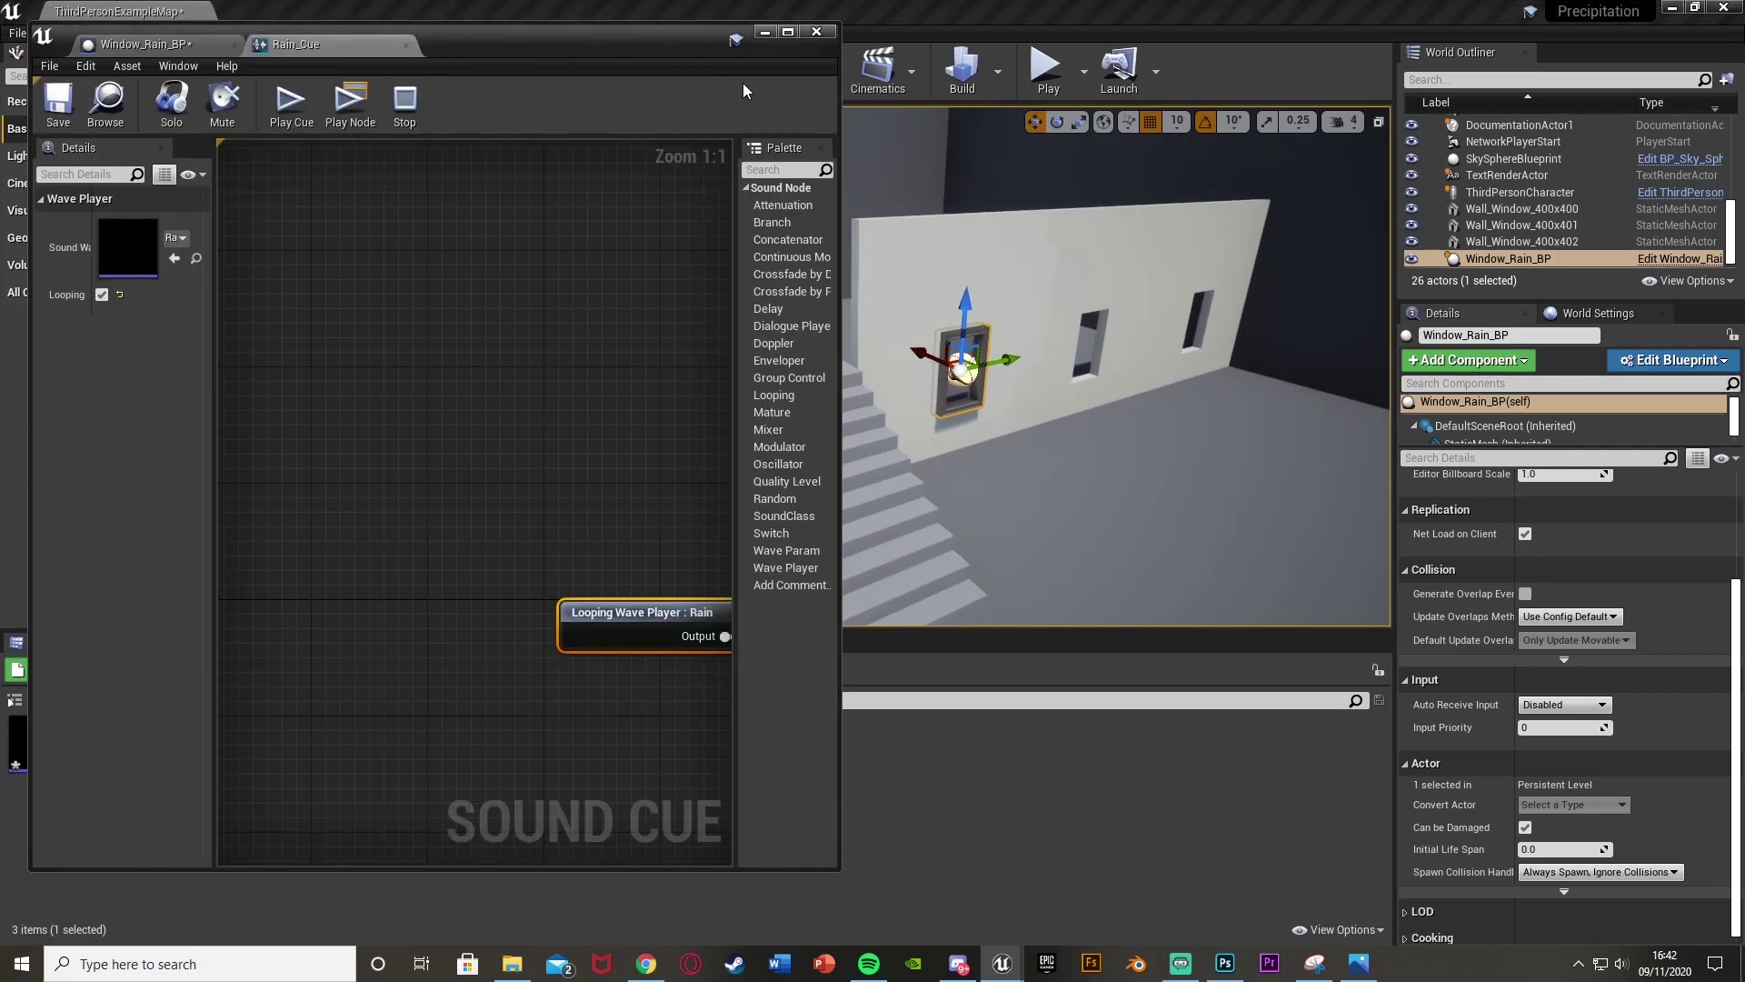
pyautogui.doubleClick(694, 42)
pyautogui.click(745, 378)
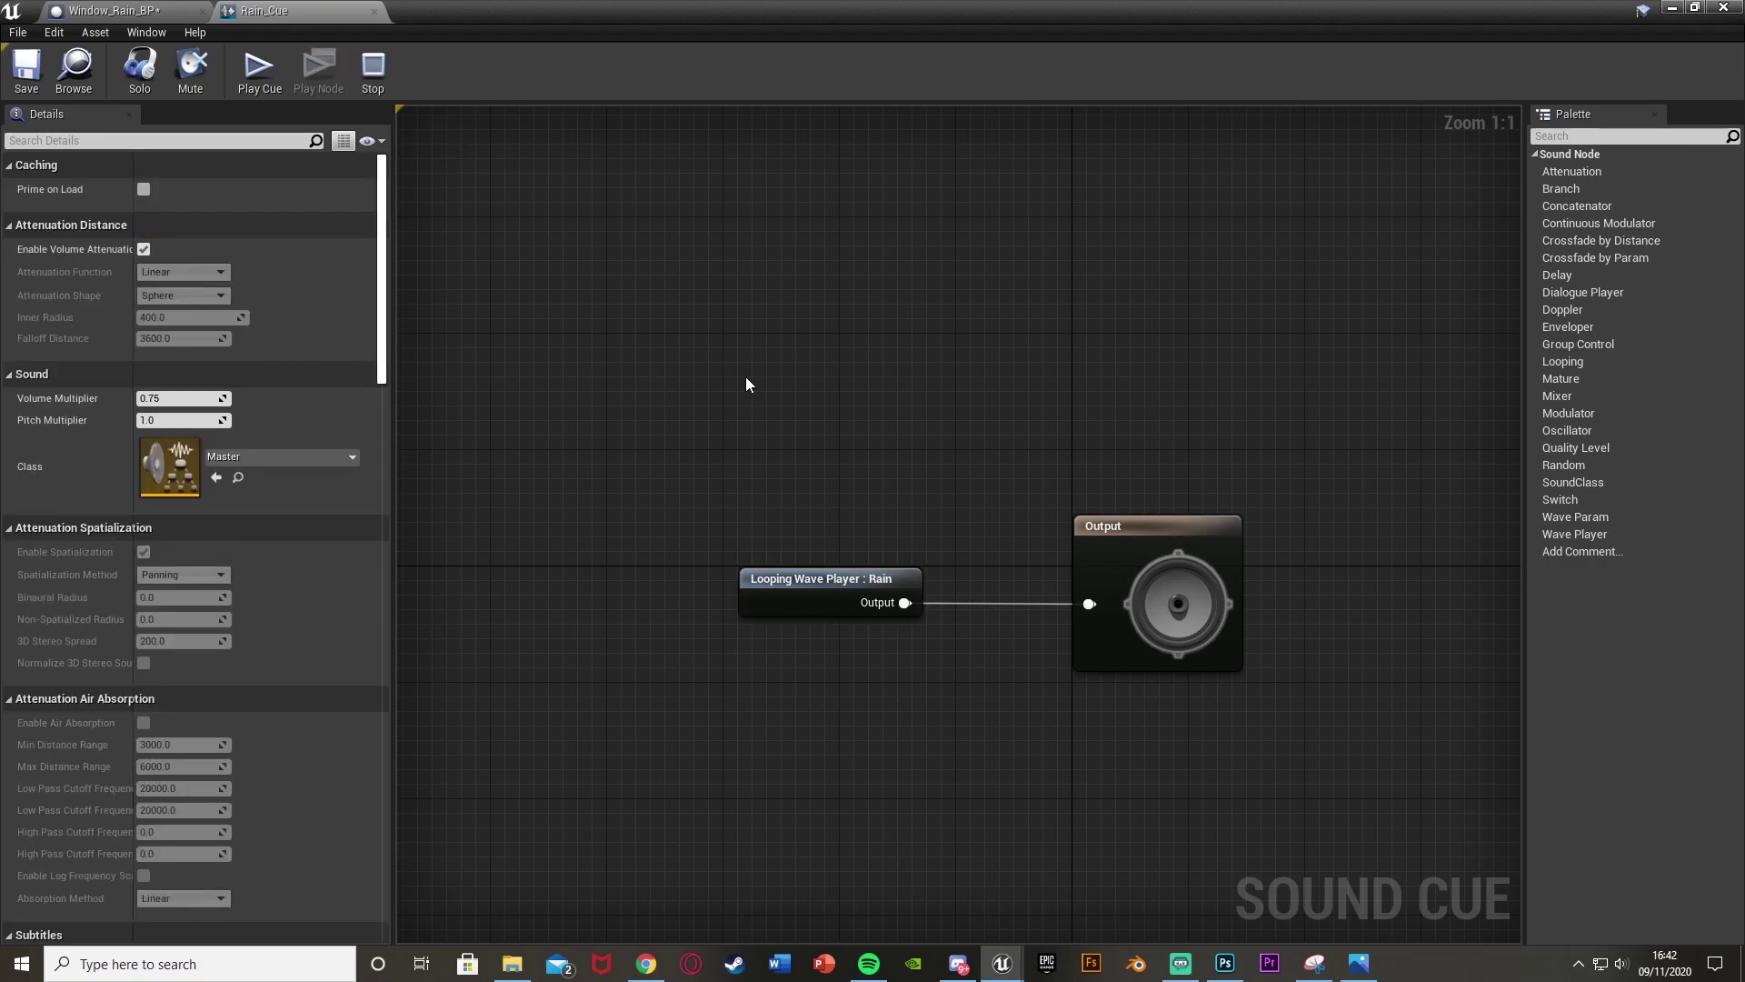
pyautogui.scroll(-15, 209, 556)
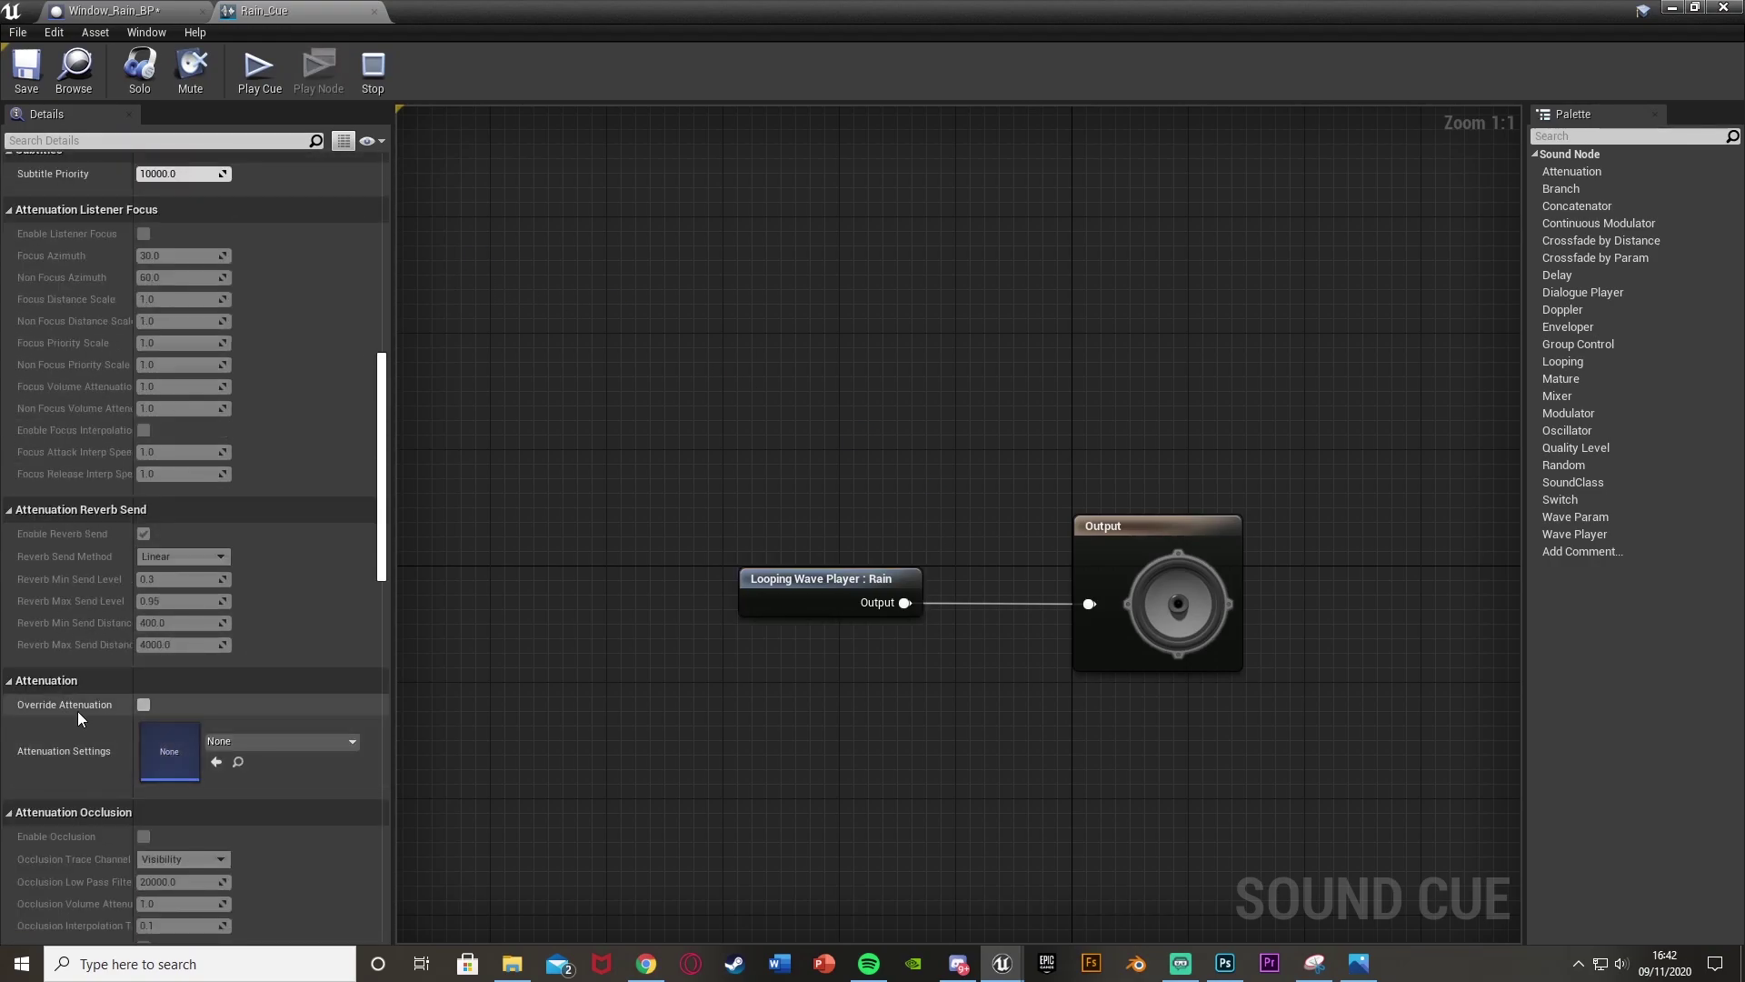
pyautogui.click(143, 705)
pyautogui.scroll(15, 205, 753)
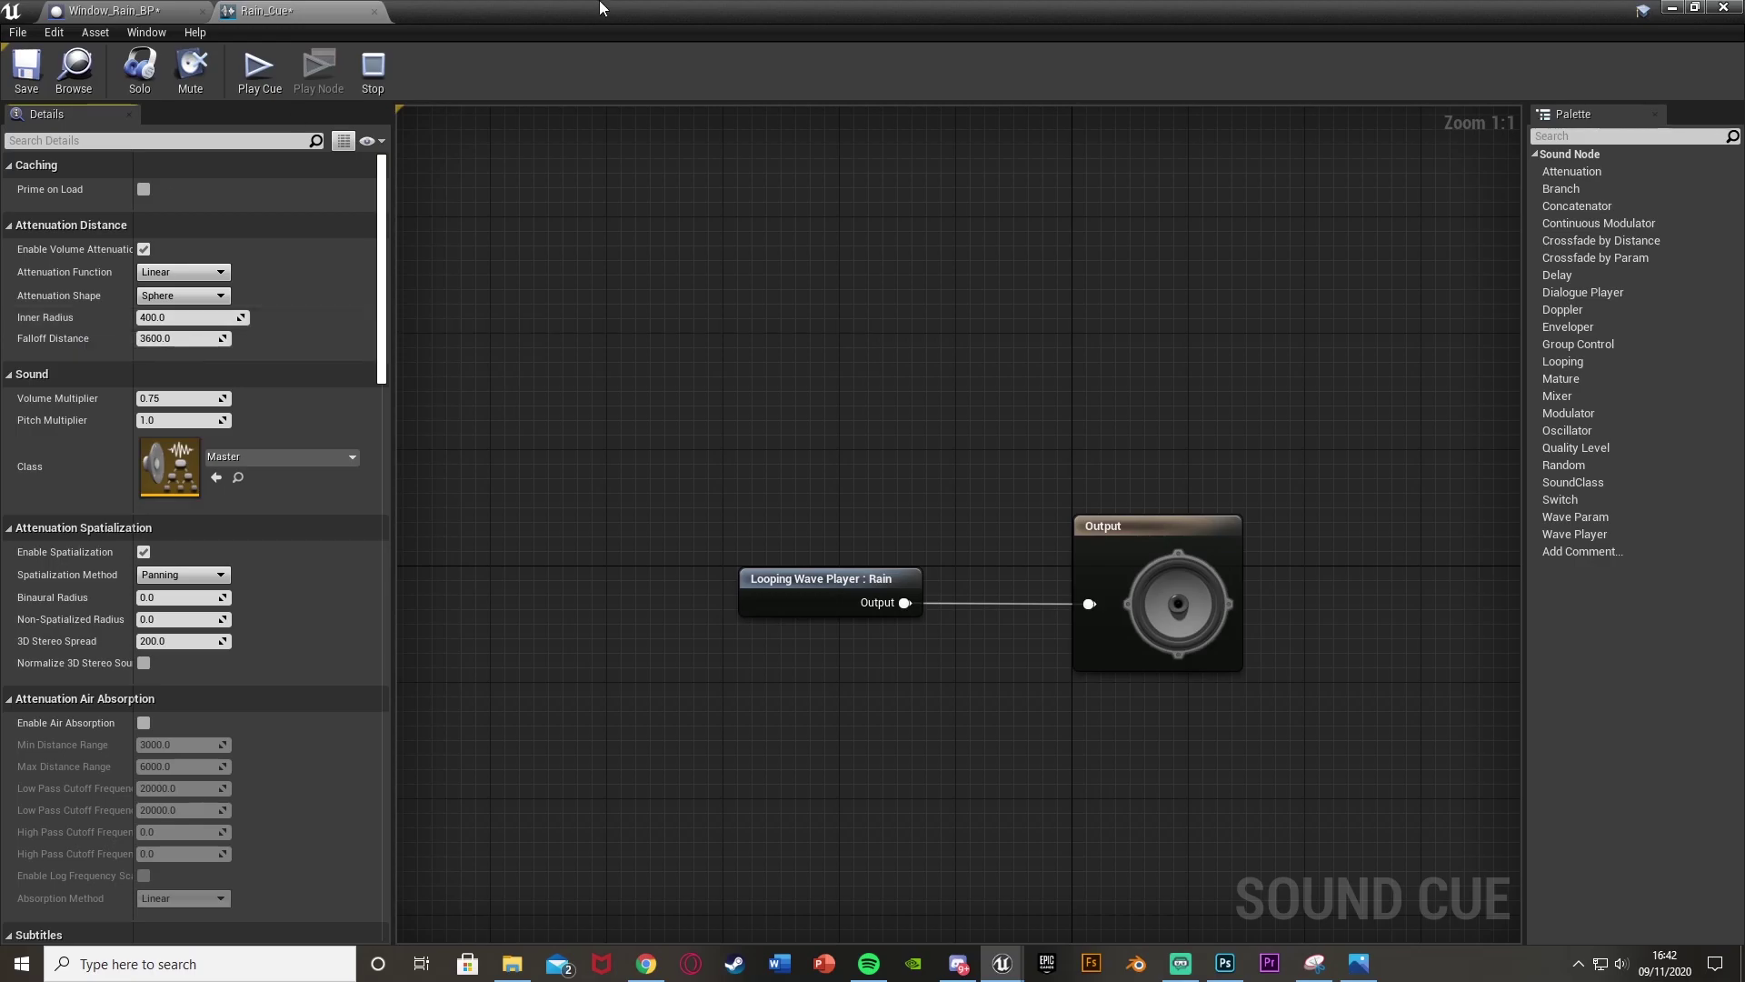
# Set the cue's attenuation inner radius to about 399 and falloff distance to about 266, checking the spheres around the window in the level.
pyautogui.doubleClick(675, 22)
pyautogui.moveTo(1181, 315); pyautogui.dragTo(1173, 292, button='right')
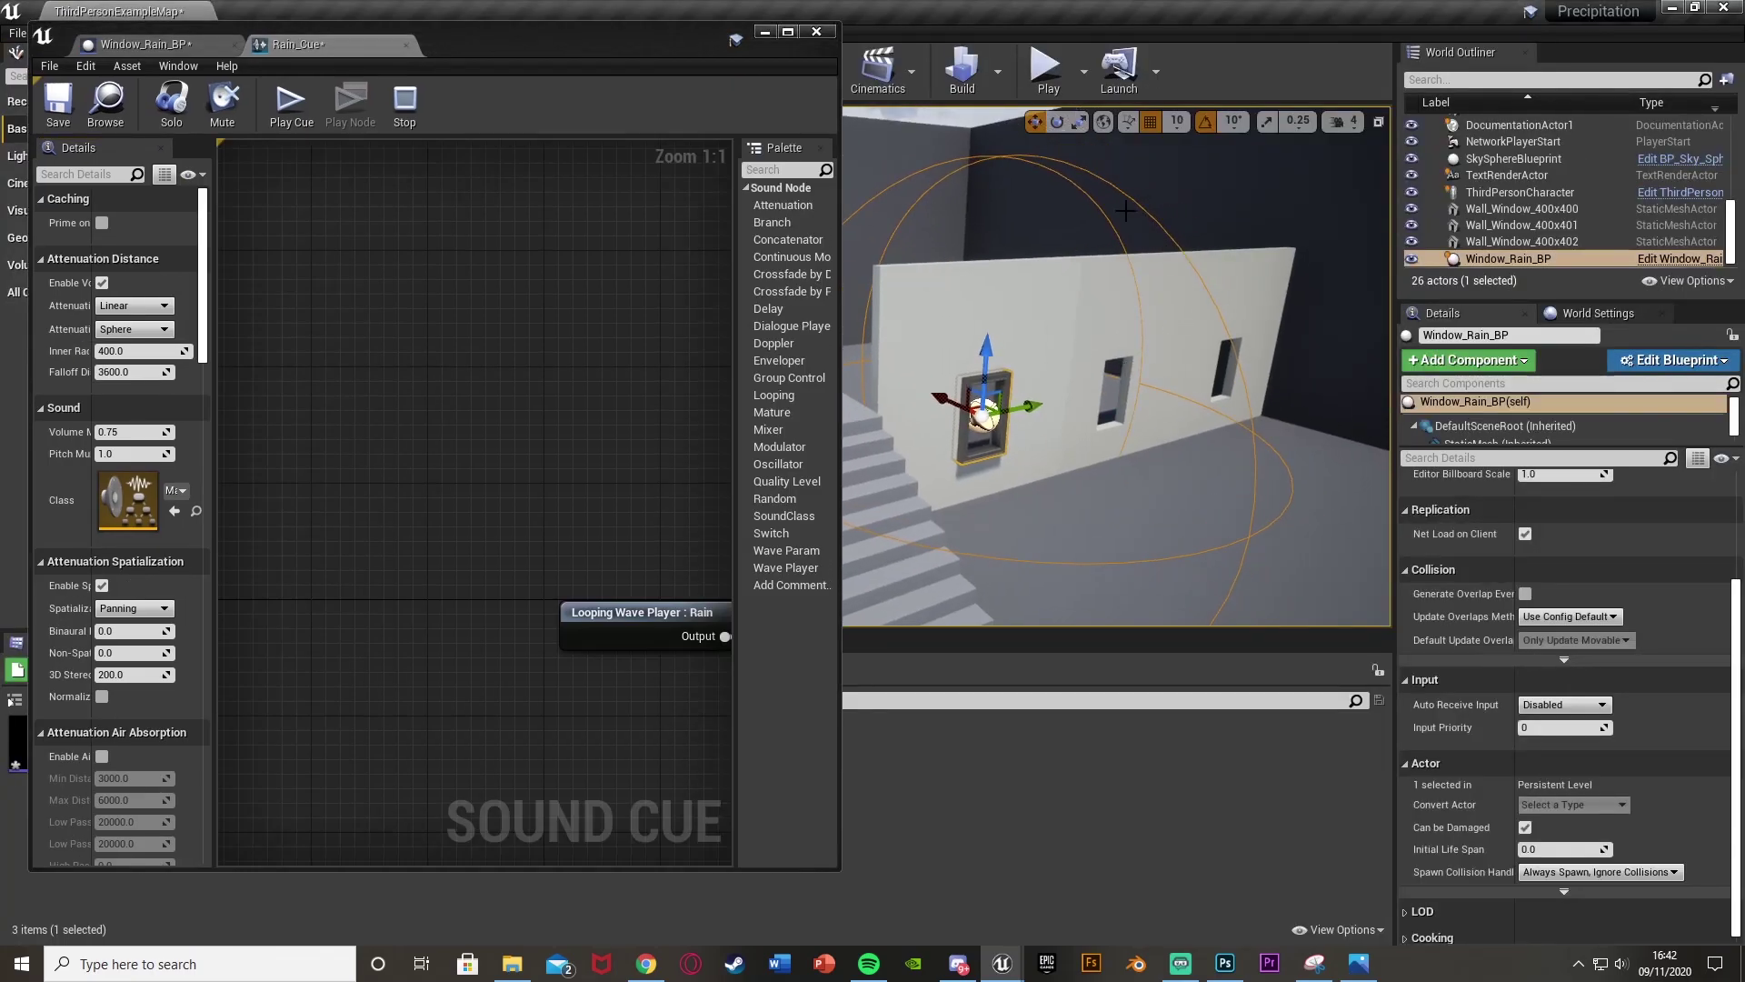
pyautogui.moveTo(1087, 406); pyautogui.dragTo(1112, 381, button='right')
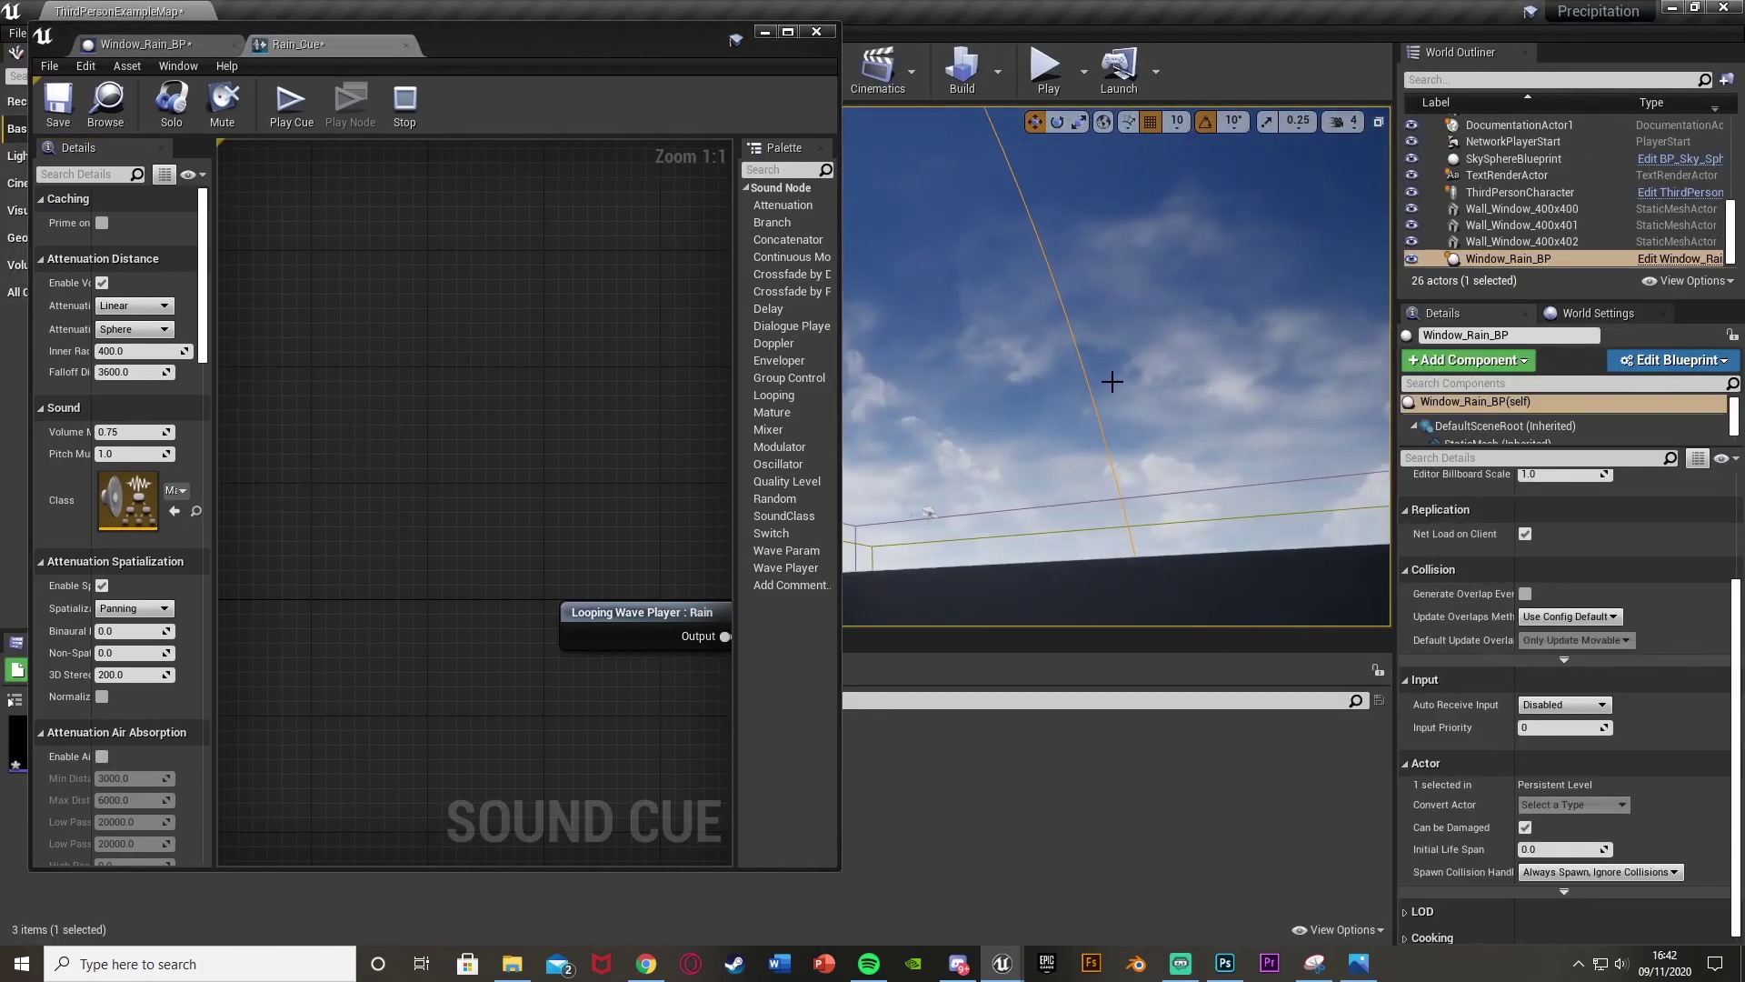
pyautogui.press('f')
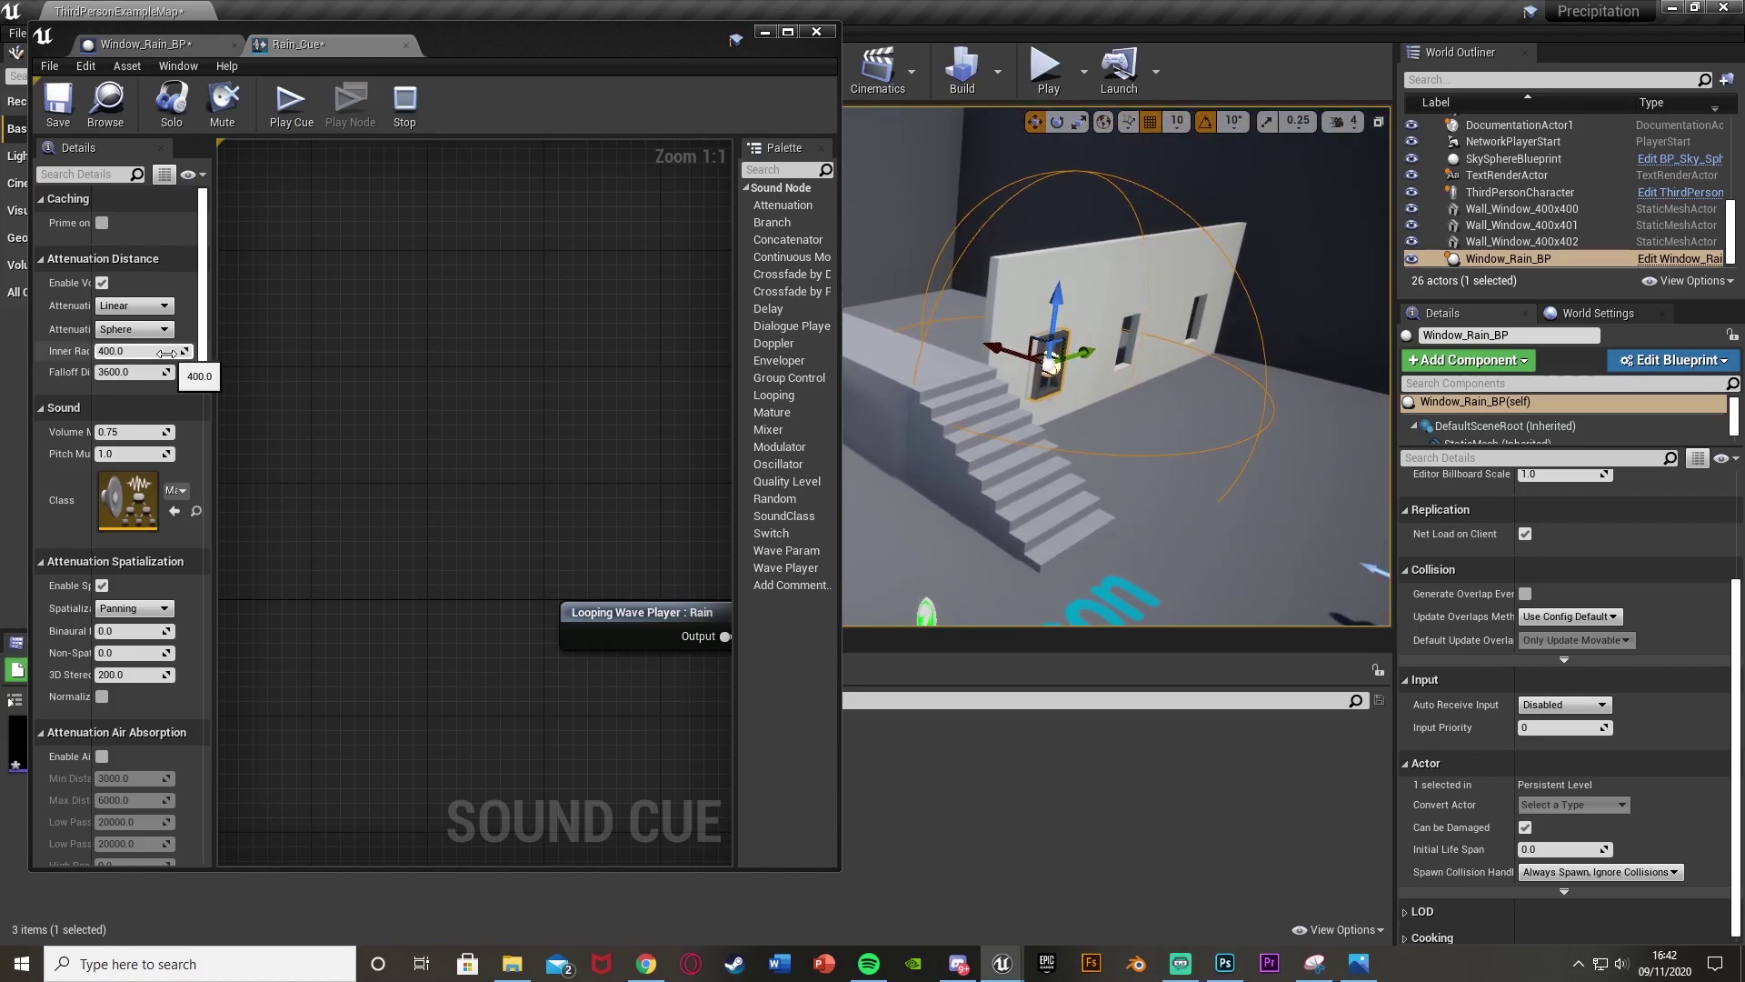
pyautogui.moveTo(167, 353); pyautogui.dragTo(109, 371)
pyautogui.moveTo(1140, 388); pyautogui.dragTo(1062, 425, button='right')
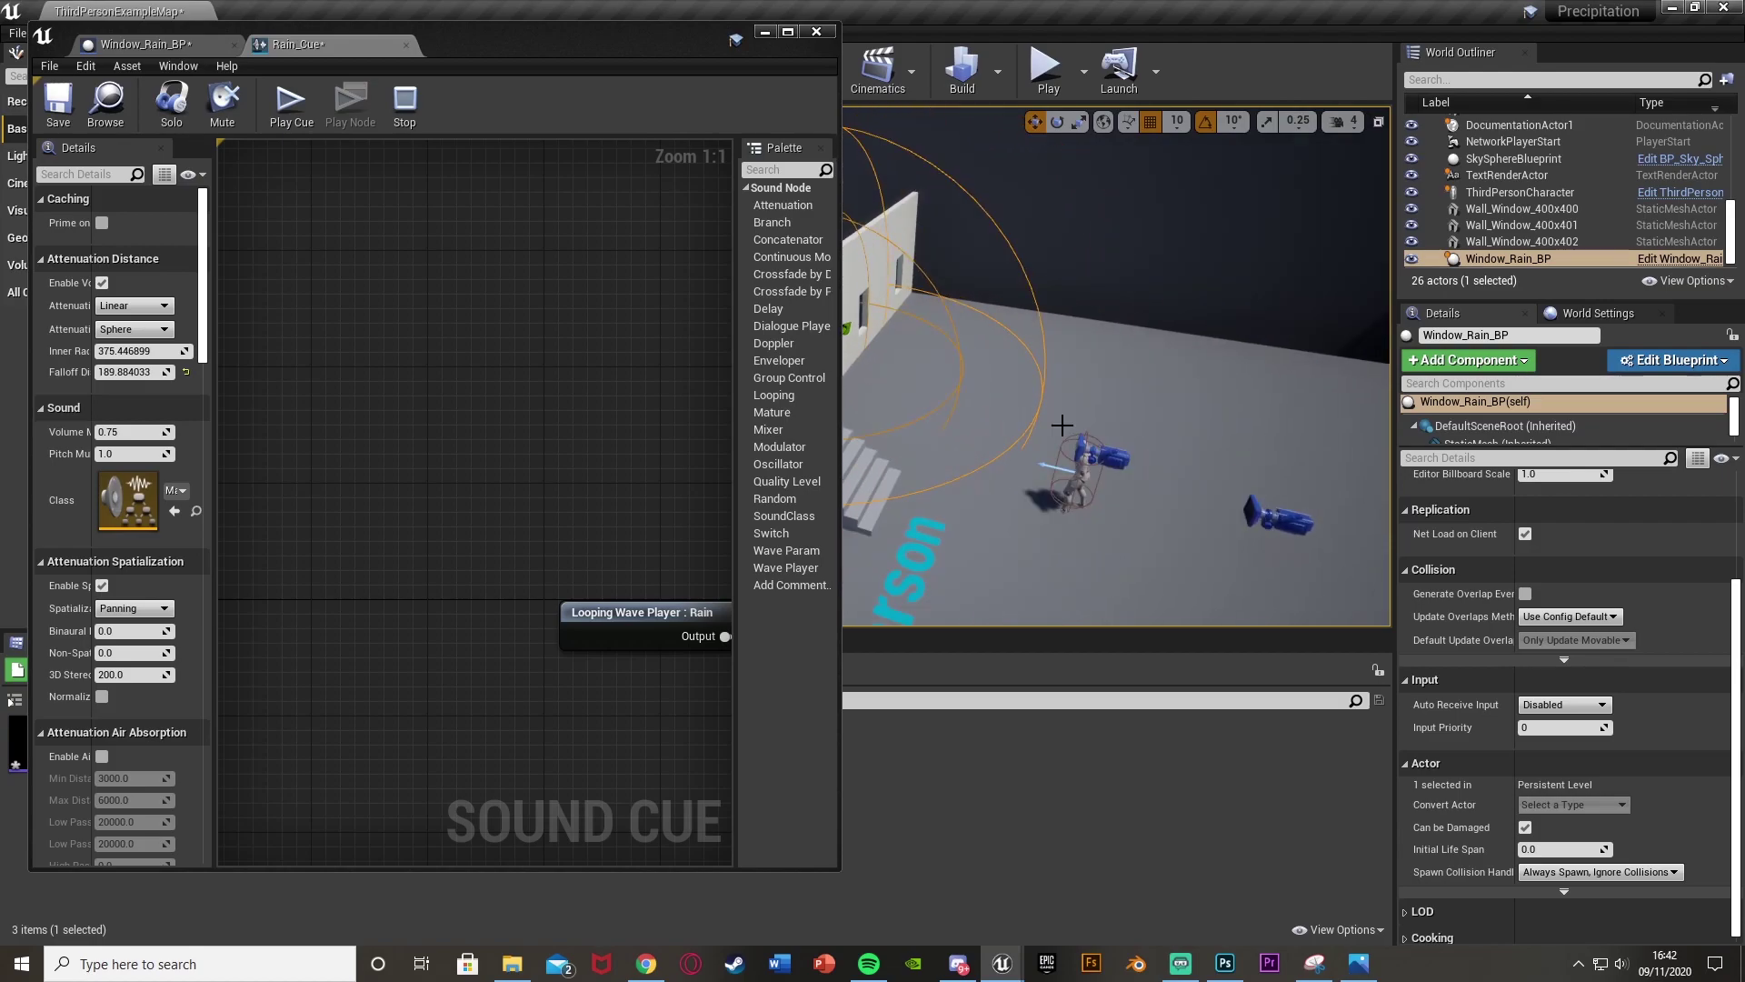
pyautogui.moveTo(1271, 524); pyautogui.dragTo(1244, 511, button='right')
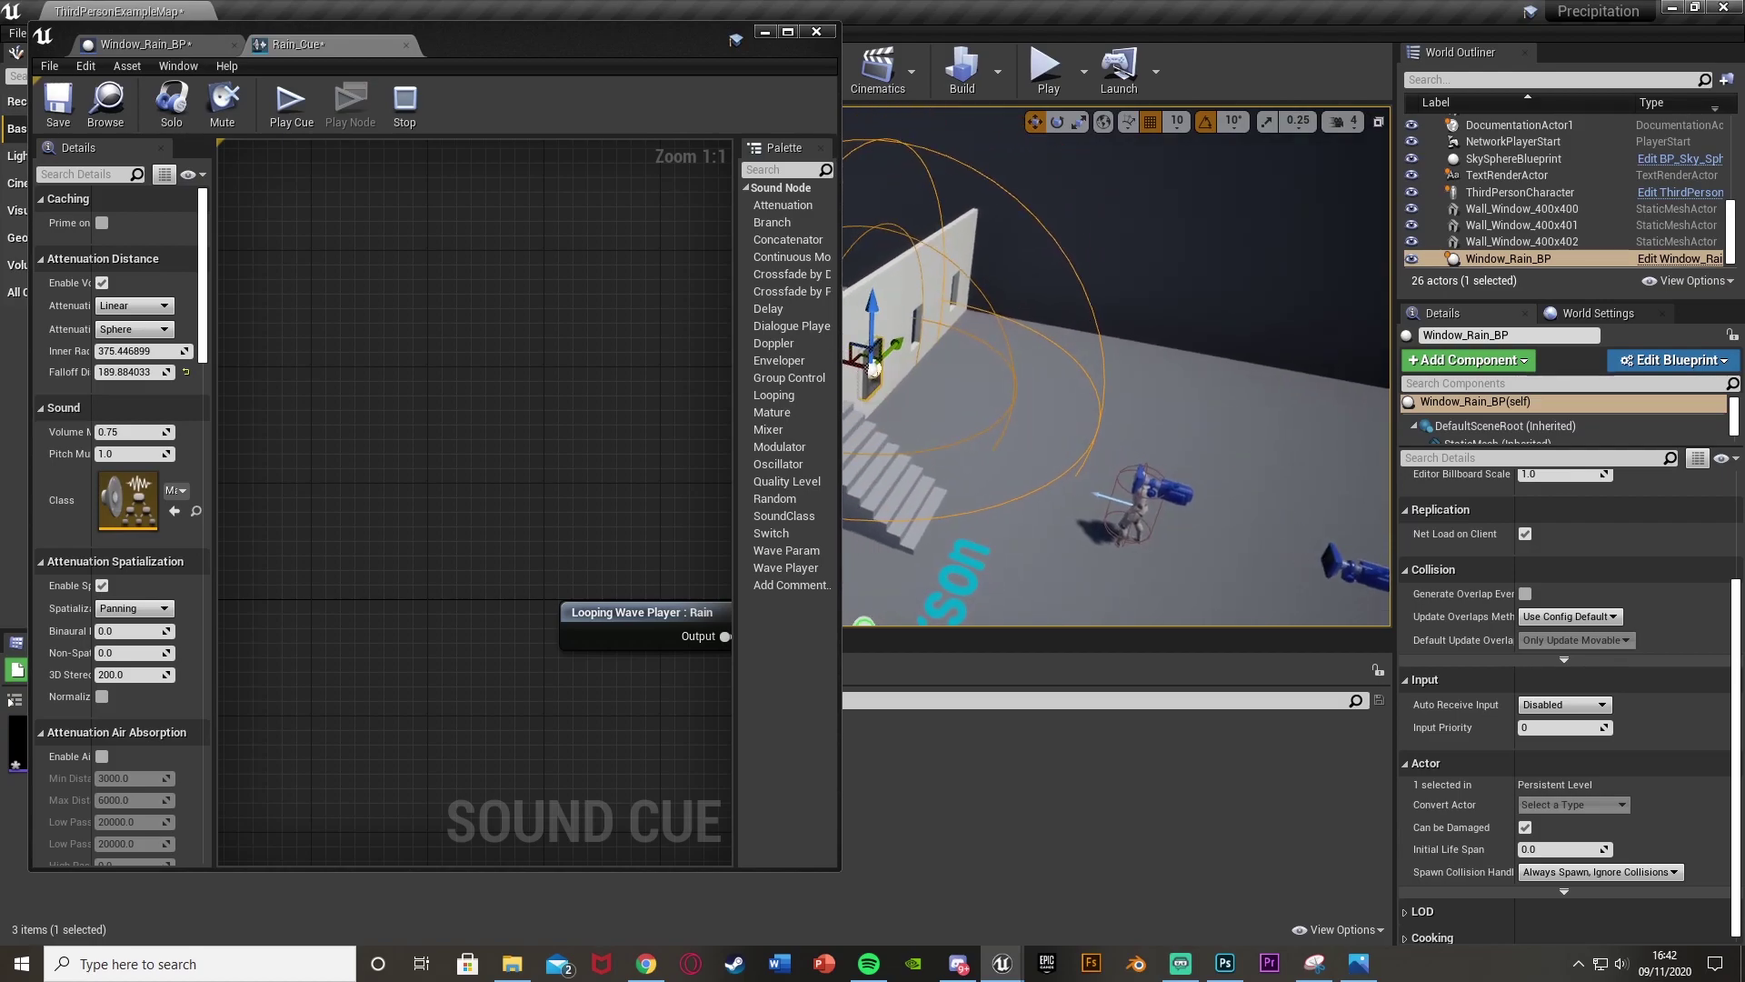
pyautogui.moveTo(141, 351); pyautogui.dragTo(155, 371)
pyautogui.moveTo(1146, 422); pyautogui.dragTo(872, 405, button='right')
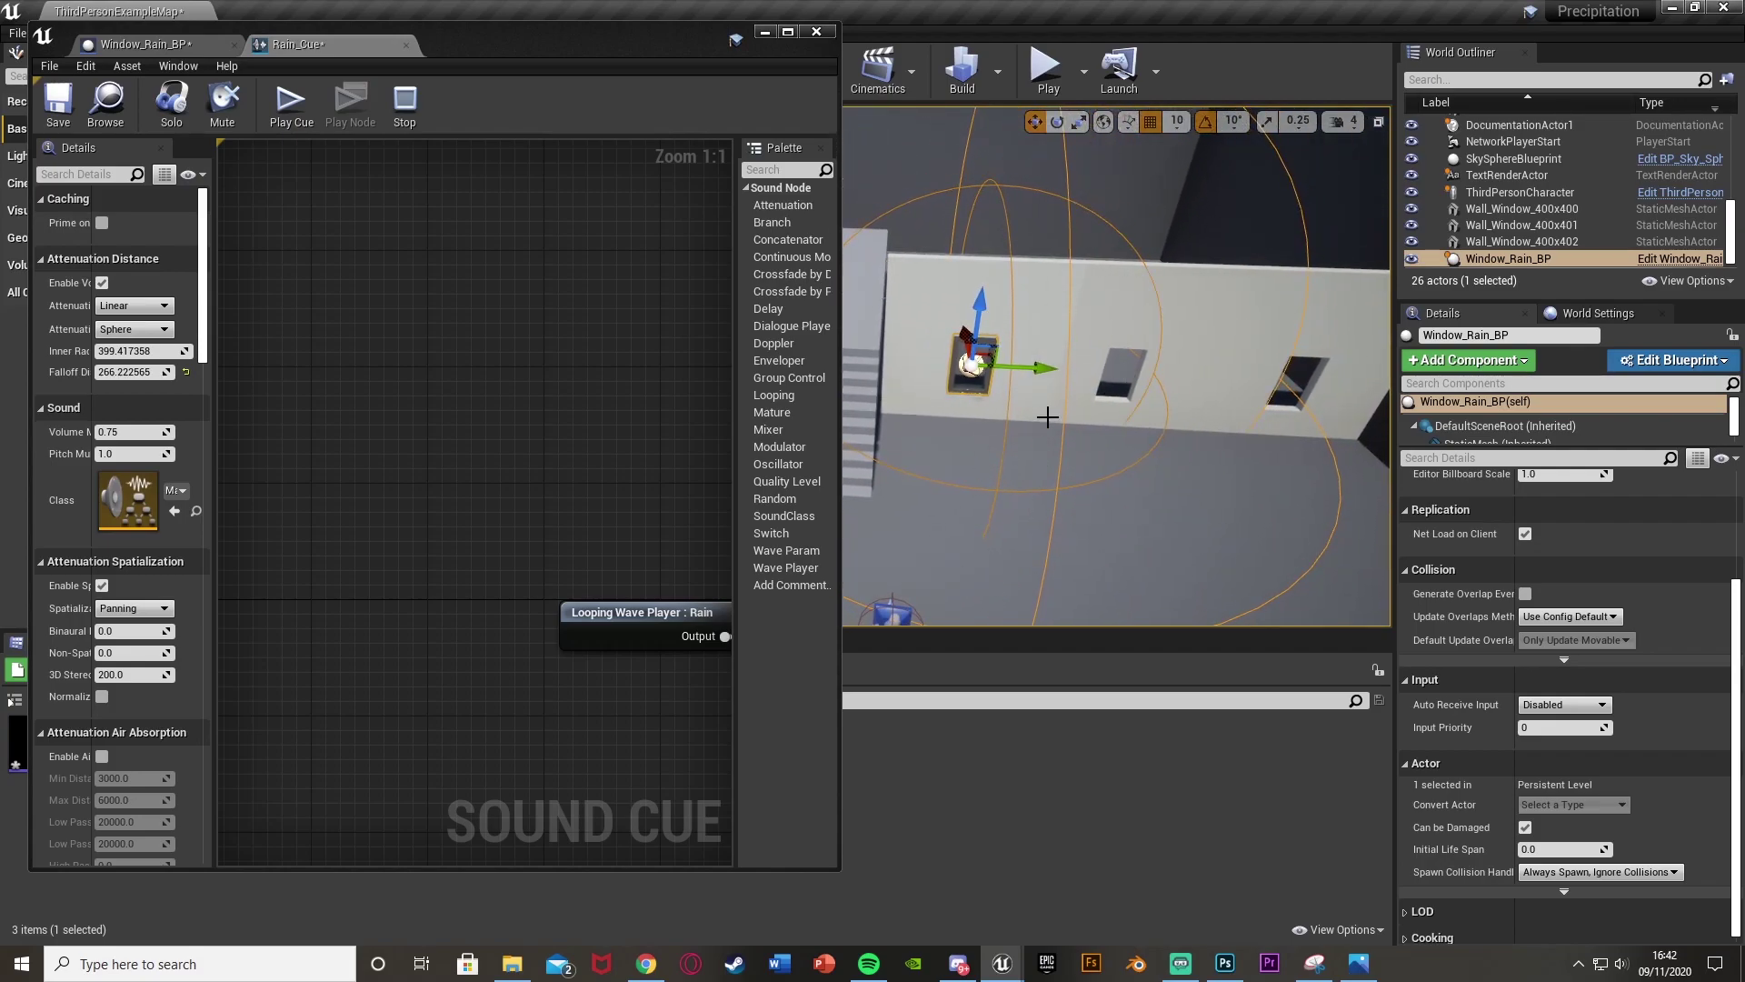
pyautogui.moveTo(949, 460)
pyautogui.mouseDown(button='right')
pyautogui.moveTo(942, 473)
pyautogui.moveTo(949, 459)
pyautogui.mouseUp(button='right')
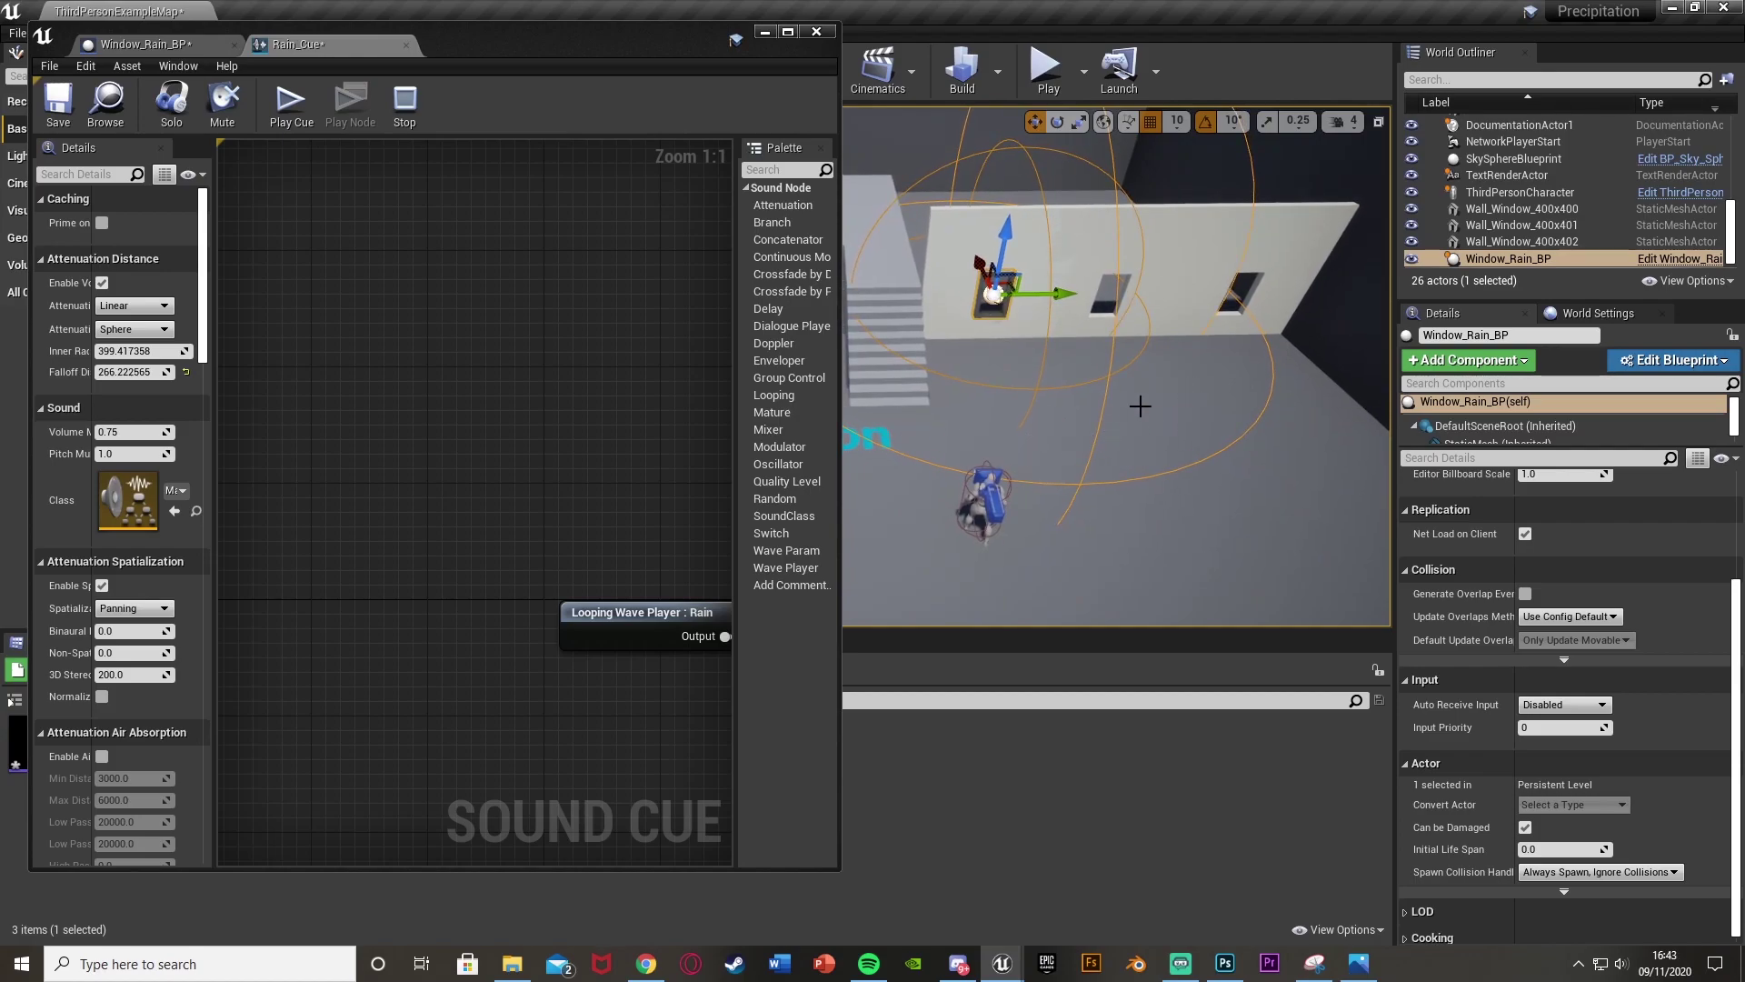
pyautogui.moveTo(1065, 427); pyautogui.dragTo(1106, 393, button='right')
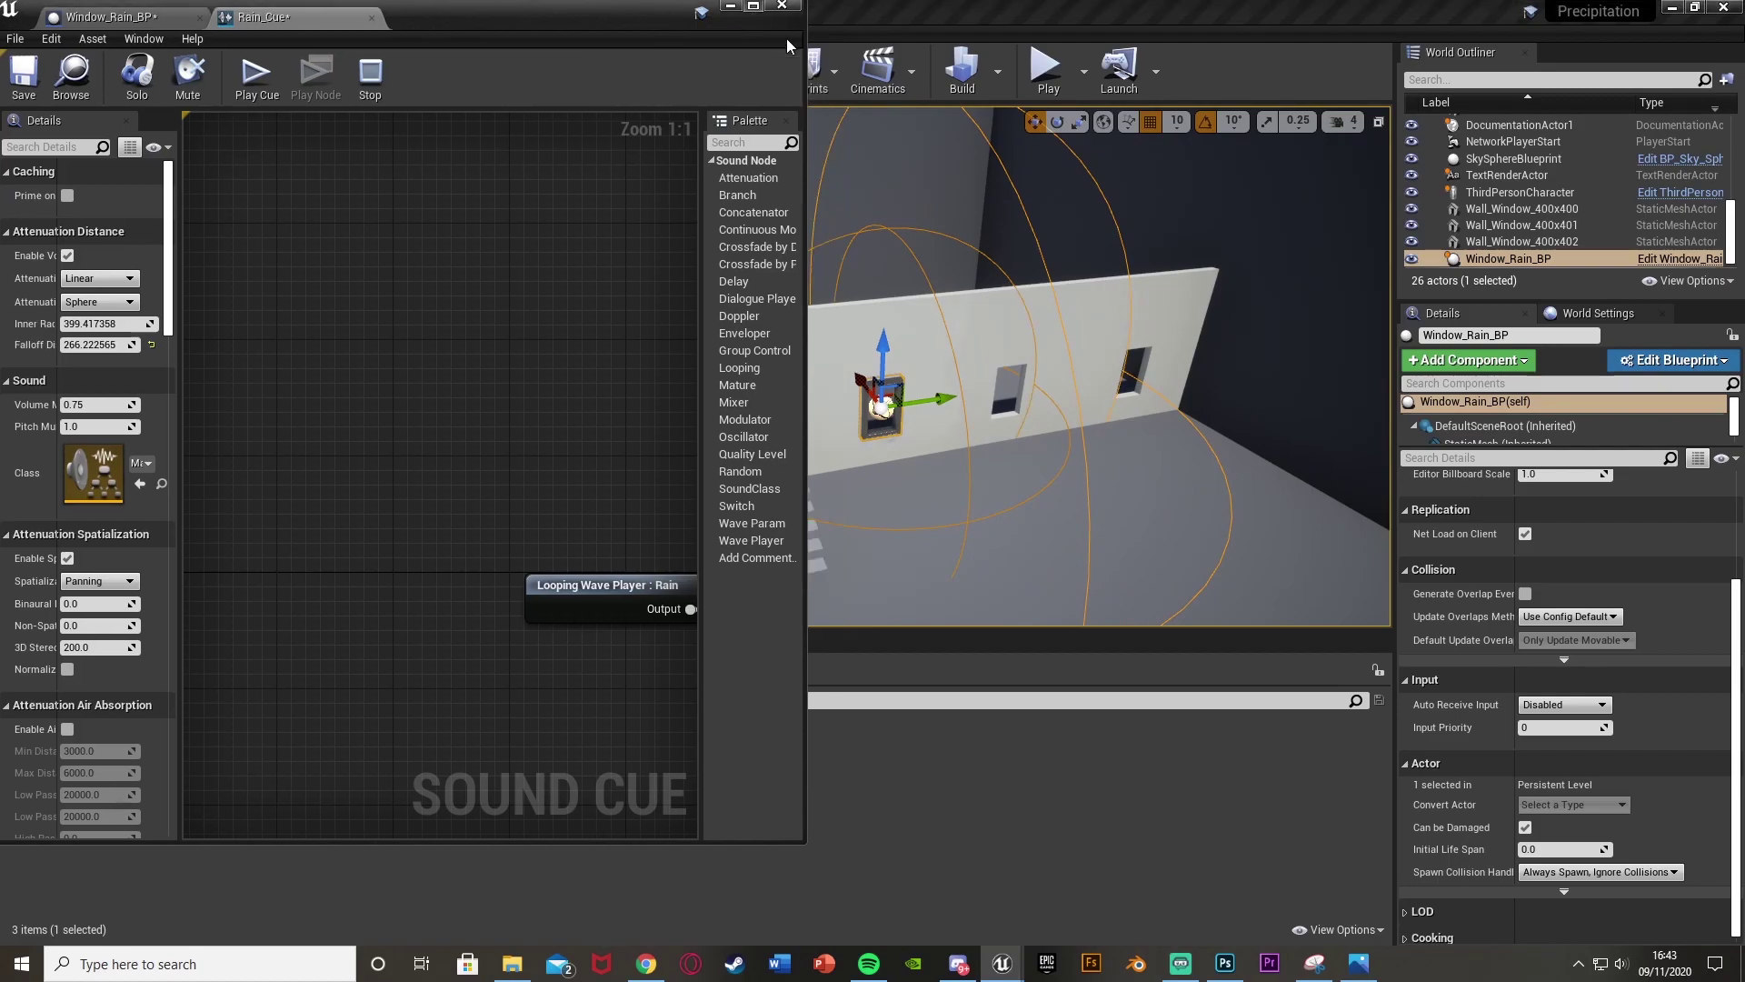
# Save the Rain_Cue sound cue and close it.
pyautogui.click(787, 33)
pyautogui.hotkey('ctrl', 's')
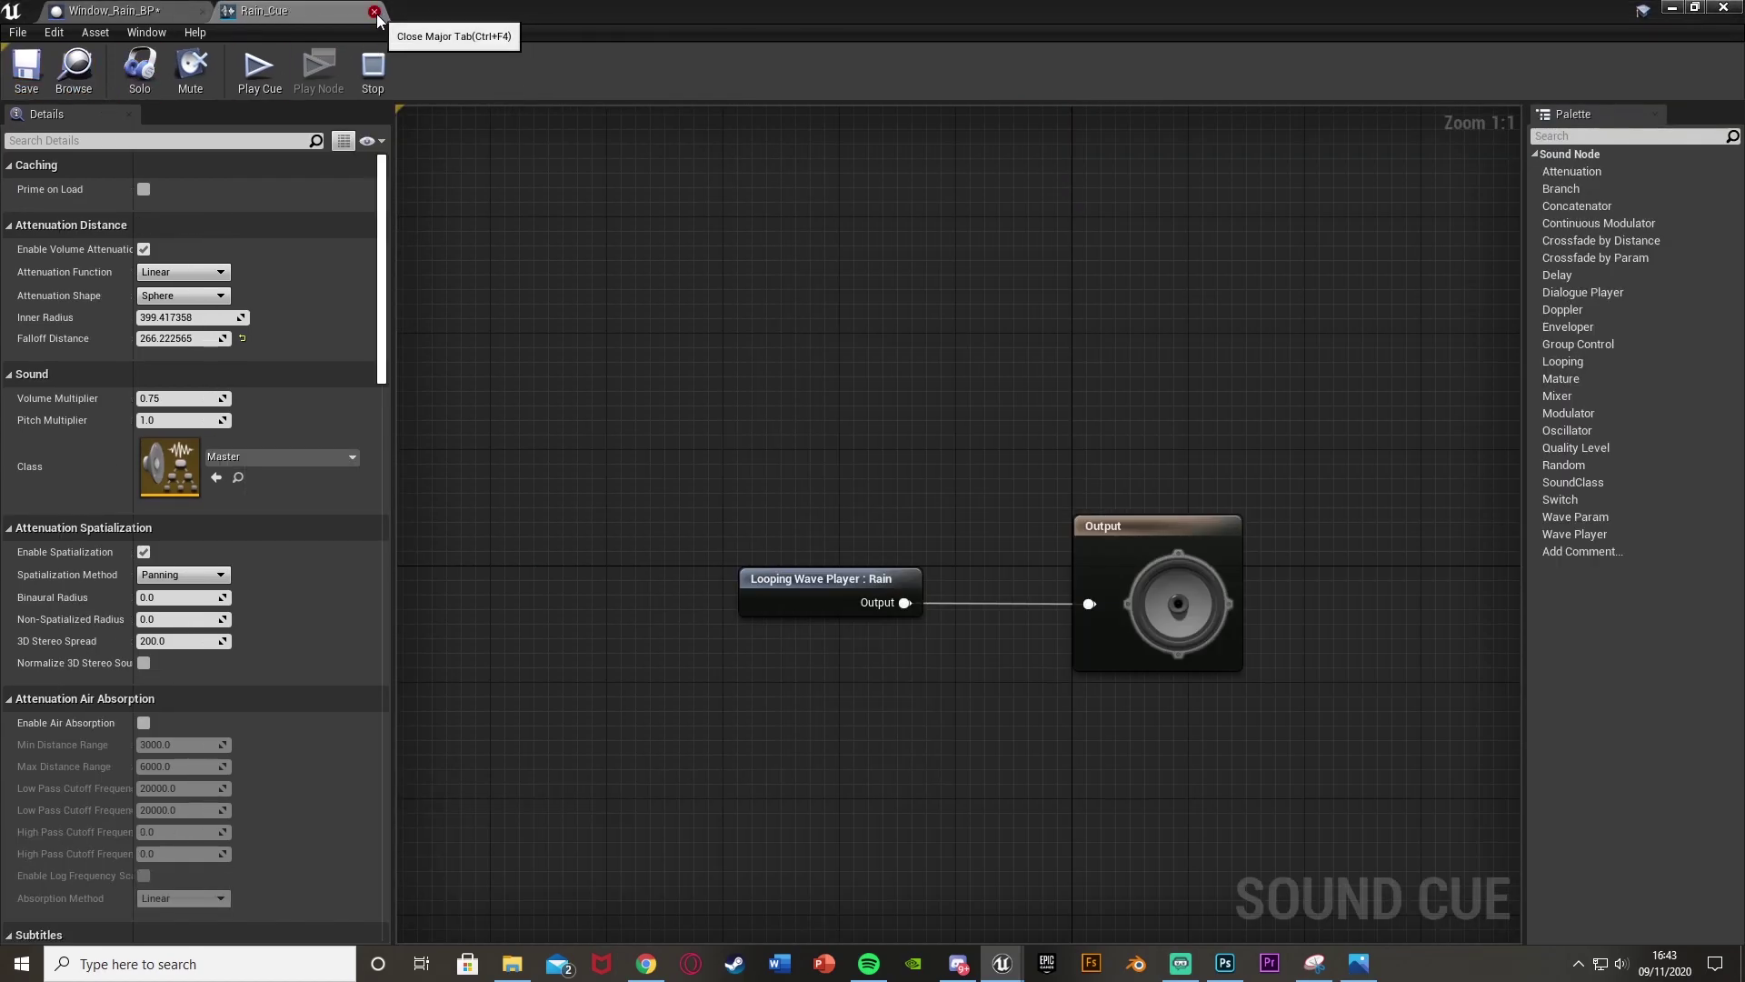
pyautogui.click(374, 13)
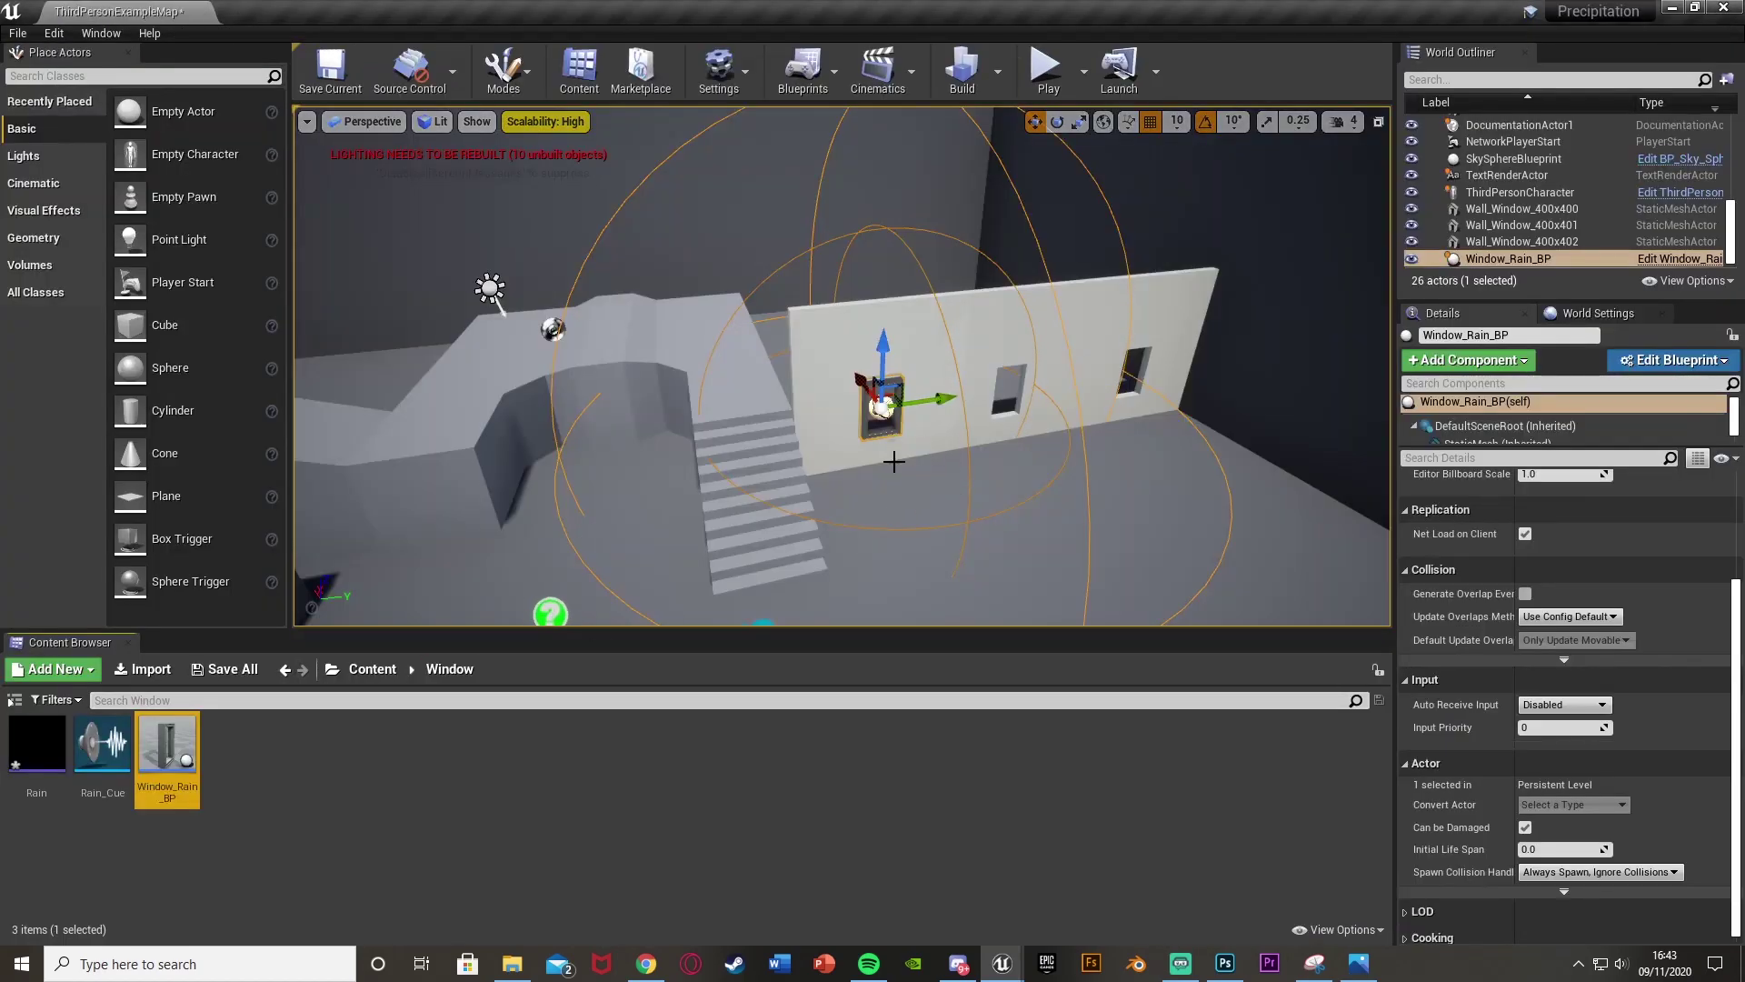
# Add a second Window_Rain_BP instance to the level at the first window's location, X -90, Y 560, Z 280.
pyautogui.press('w')
pyautogui.moveTo(894, 462); pyautogui.dragTo(1152, 362, button='right')
pyautogui.scroll(3, 1508, 591)
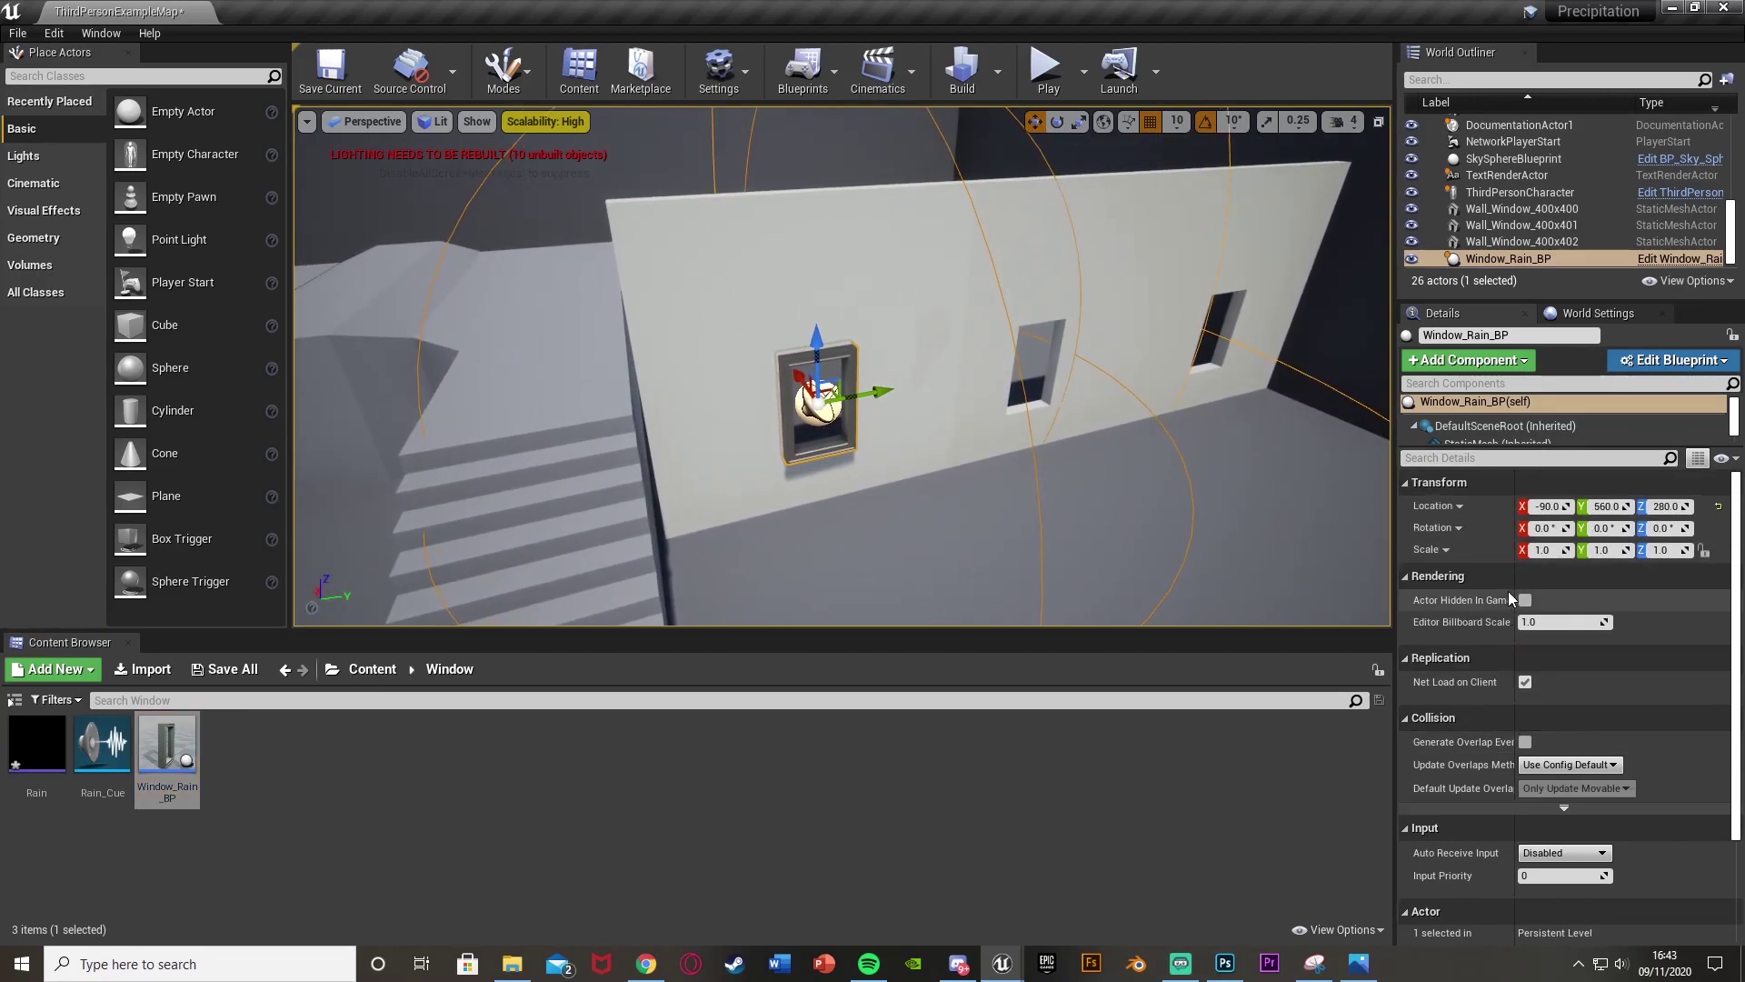
pyautogui.moveTo(167, 754); pyautogui.dragTo(981, 393)
pyautogui.rightClick(1445, 509)
pyautogui.click(1469, 536)
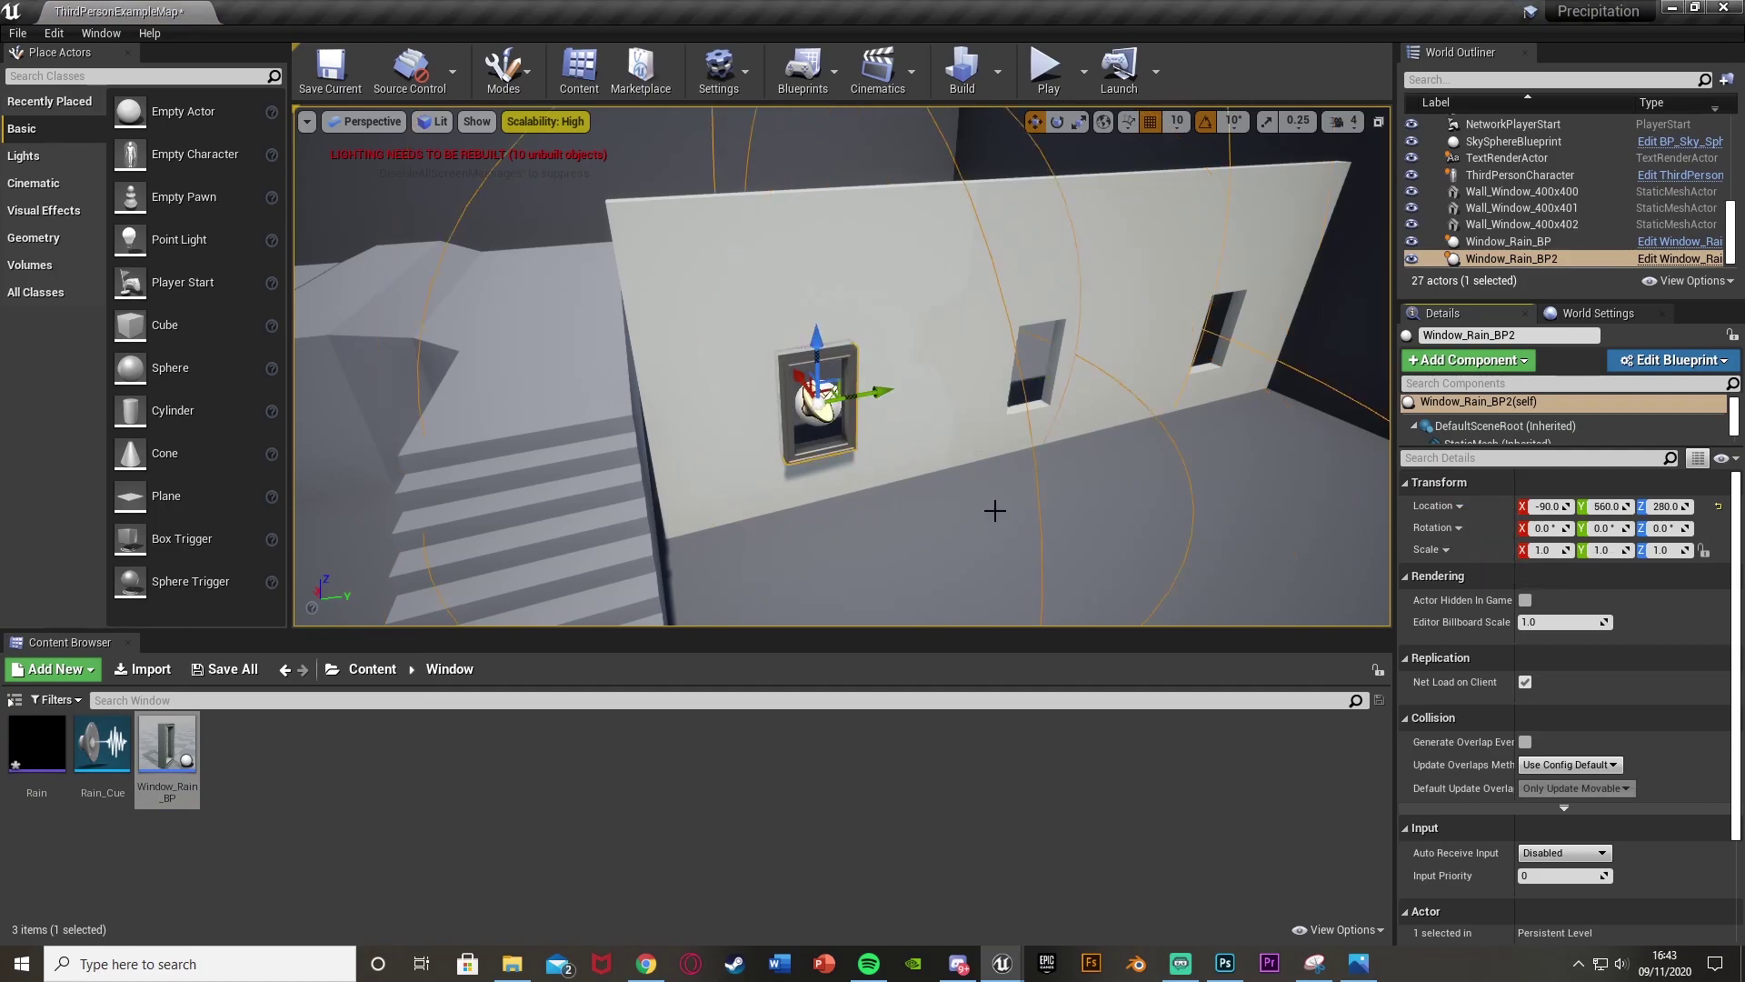
# Move the second window instance along the wall's Y axis into the middle opening.
pyautogui.moveTo(993, 506); pyautogui.dragTo(938, 493, button='right')
pyautogui.moveTo(1002, 455); pyautogui.dragTo(1250, 449)
pyautogui.moveTo(873, 464); pyautogui.dragTo(831, 489, button='right')
pyautogui.moveTo(1012, 440); pyautogui.dragTo(999, 439)
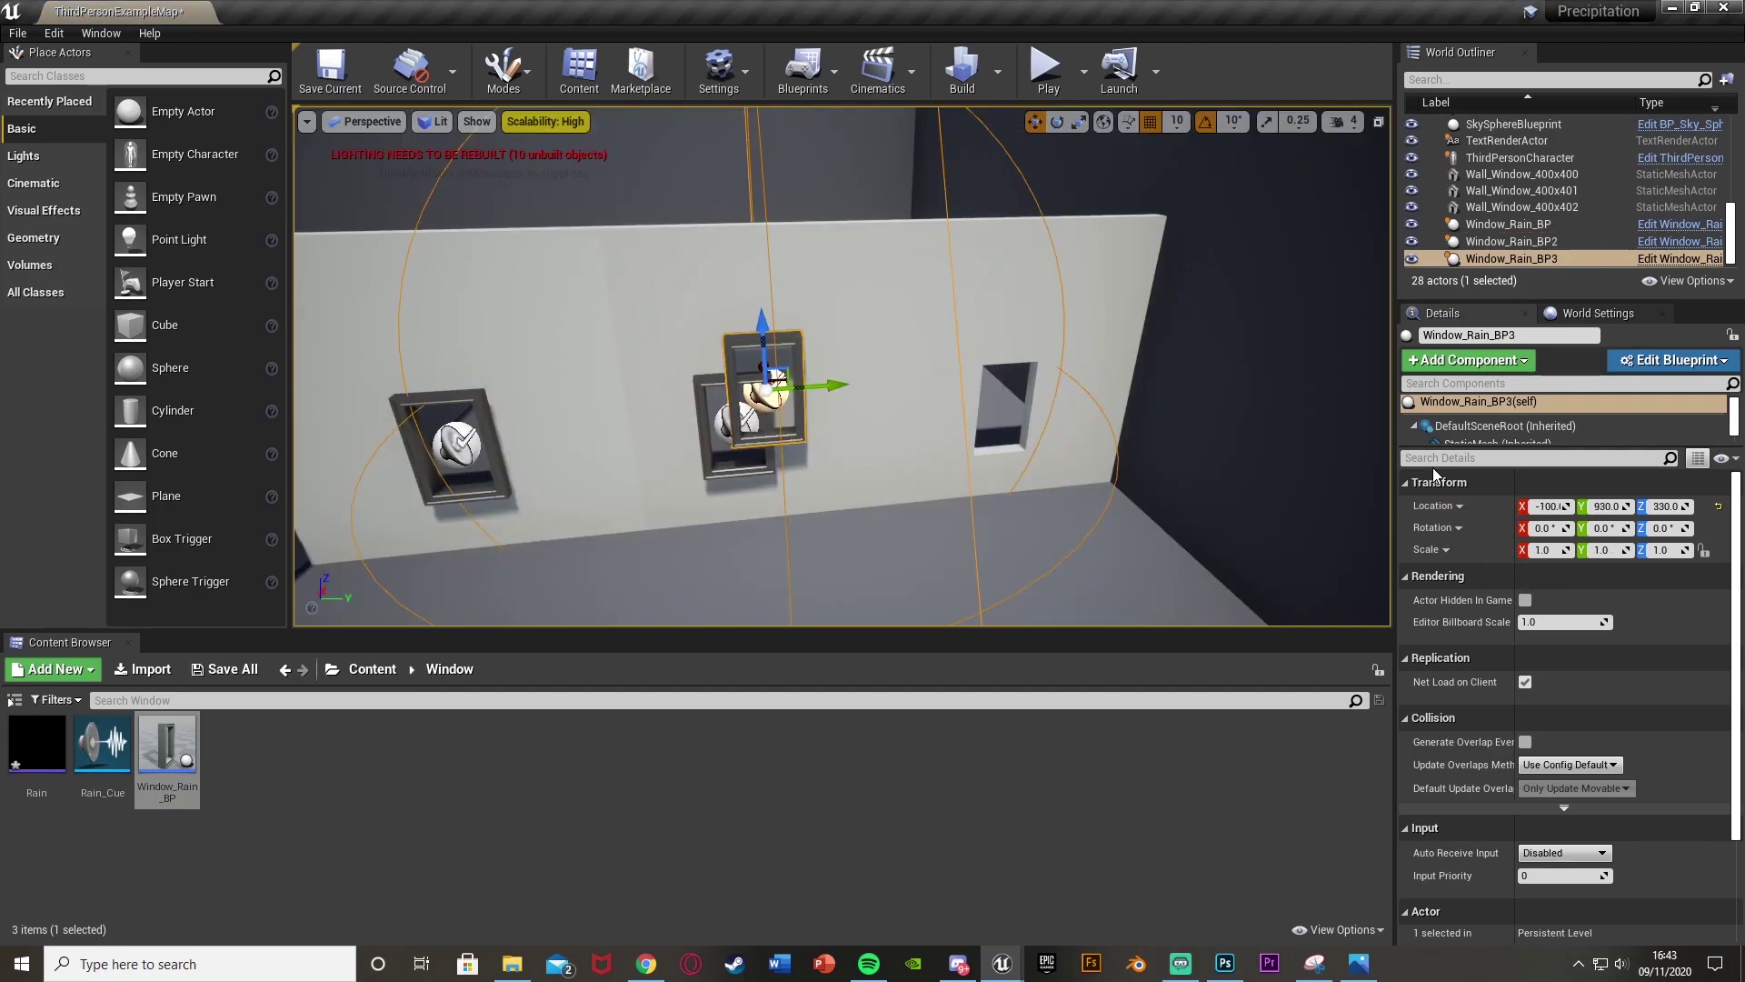
# Place the third Window_Rain_BP instance in the last wall opening at X -90, Y 1260, Z 280.
pyautogui.rightClick(1432, 507)
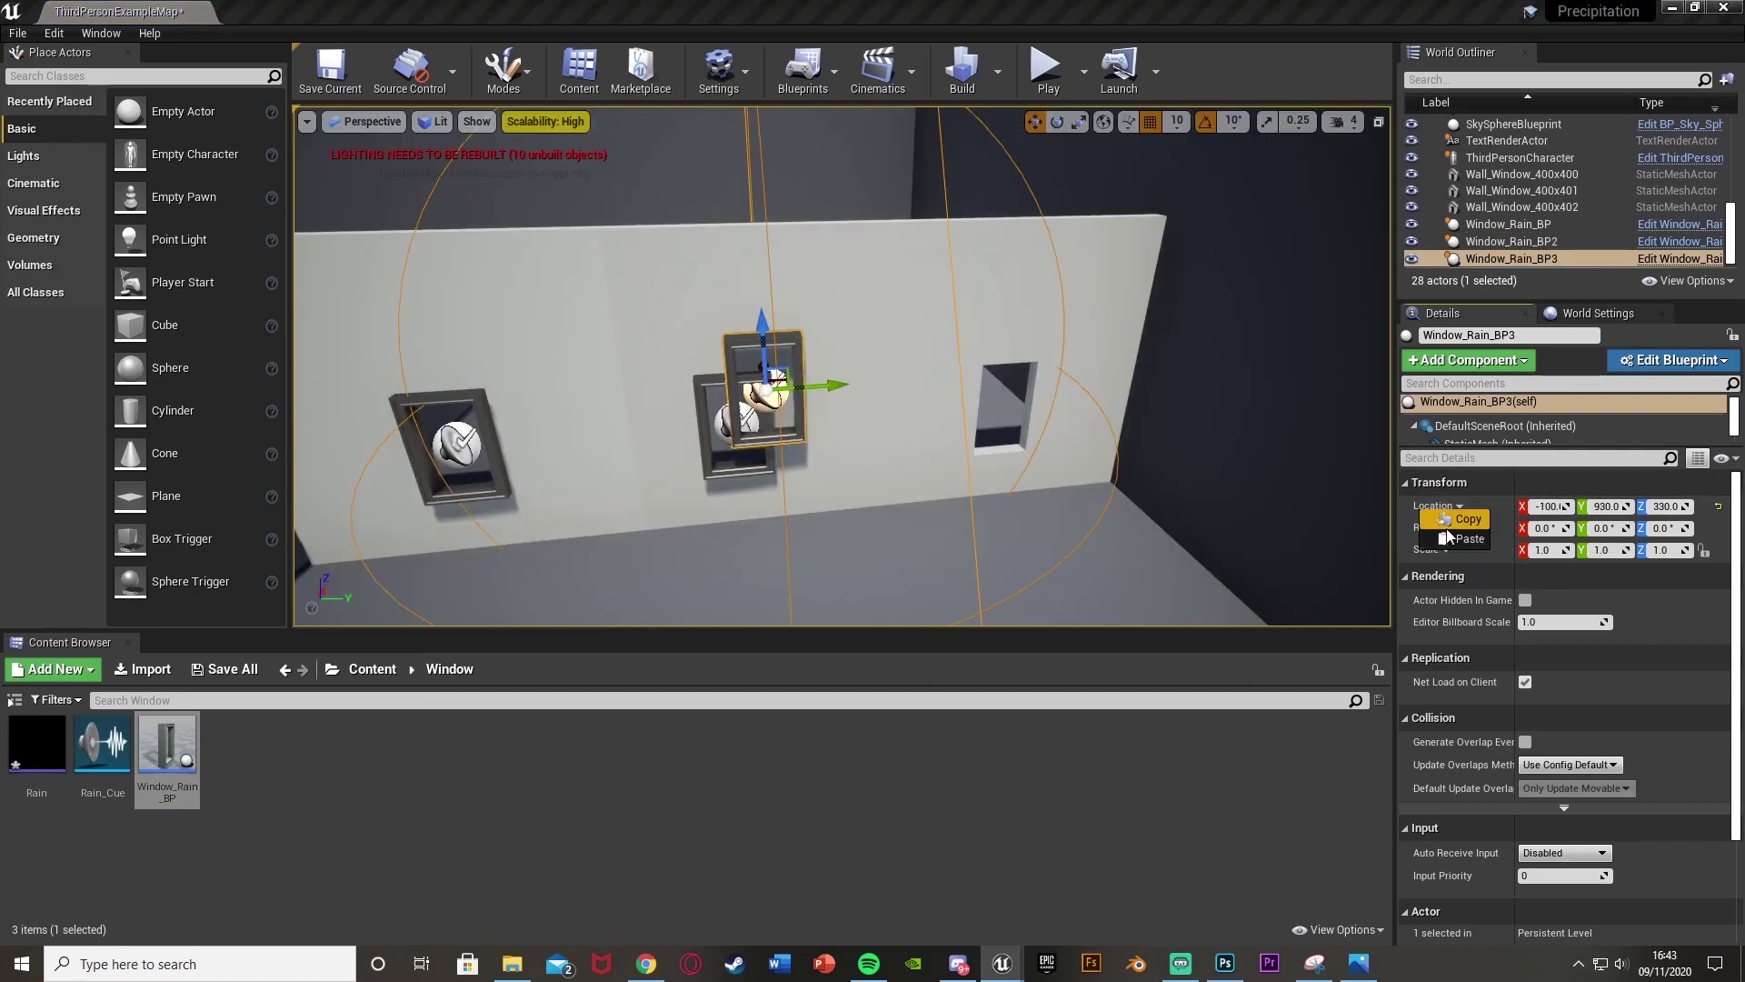
pyautogui.click(1443, 536)
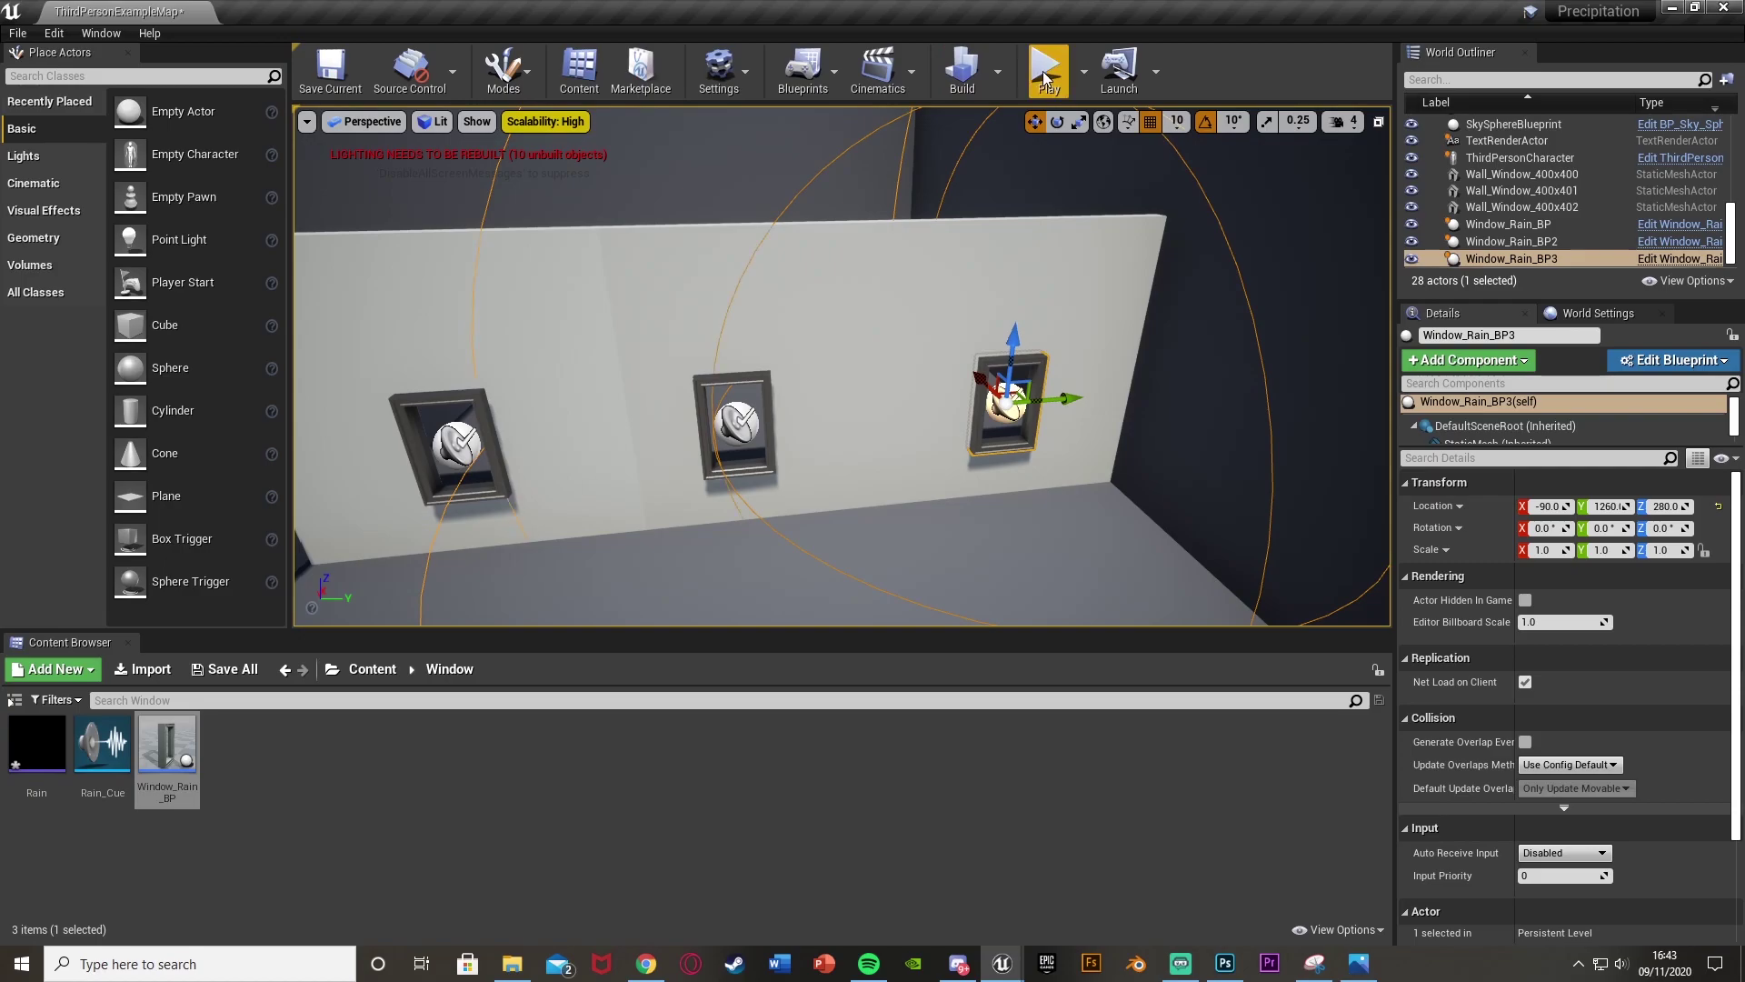
# Play-test the level by walking the character up to and along the three windows, and end the session.
pyautogui.click(1048, 73)
pyautogui.click(982, 352)
pyautogui.press('w')
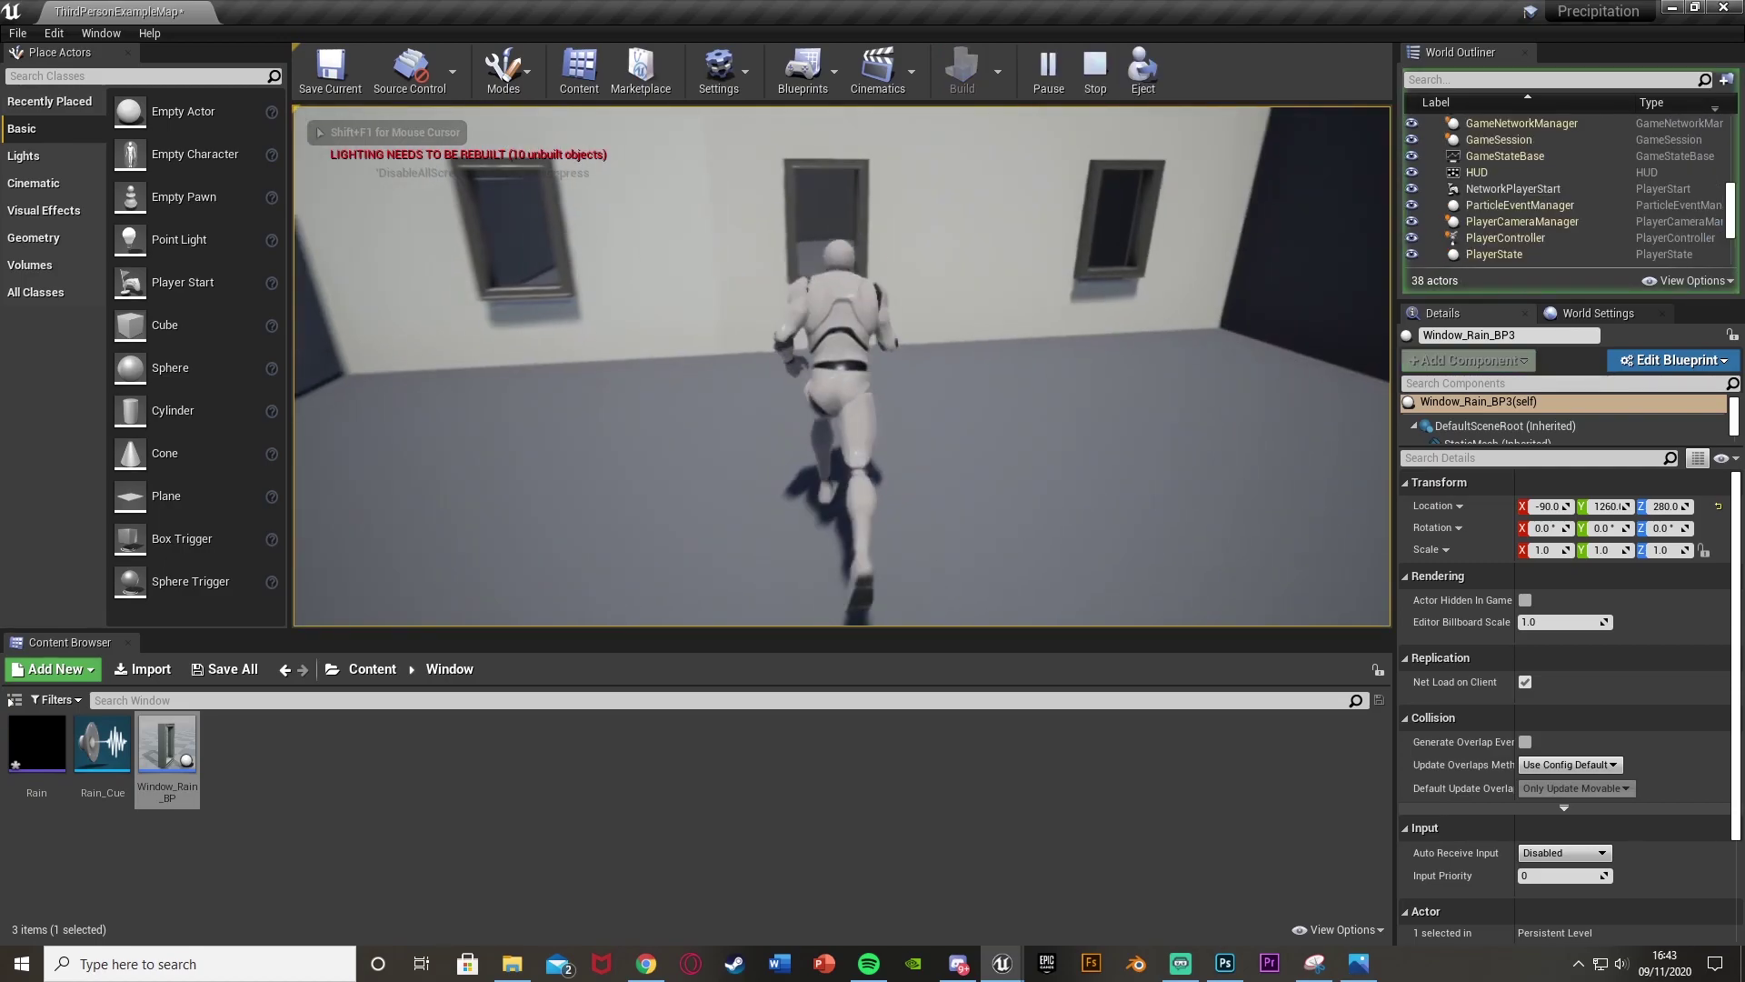
pyautogui.press('w')
pyautogui.press('space')
pyautogui.press('s')
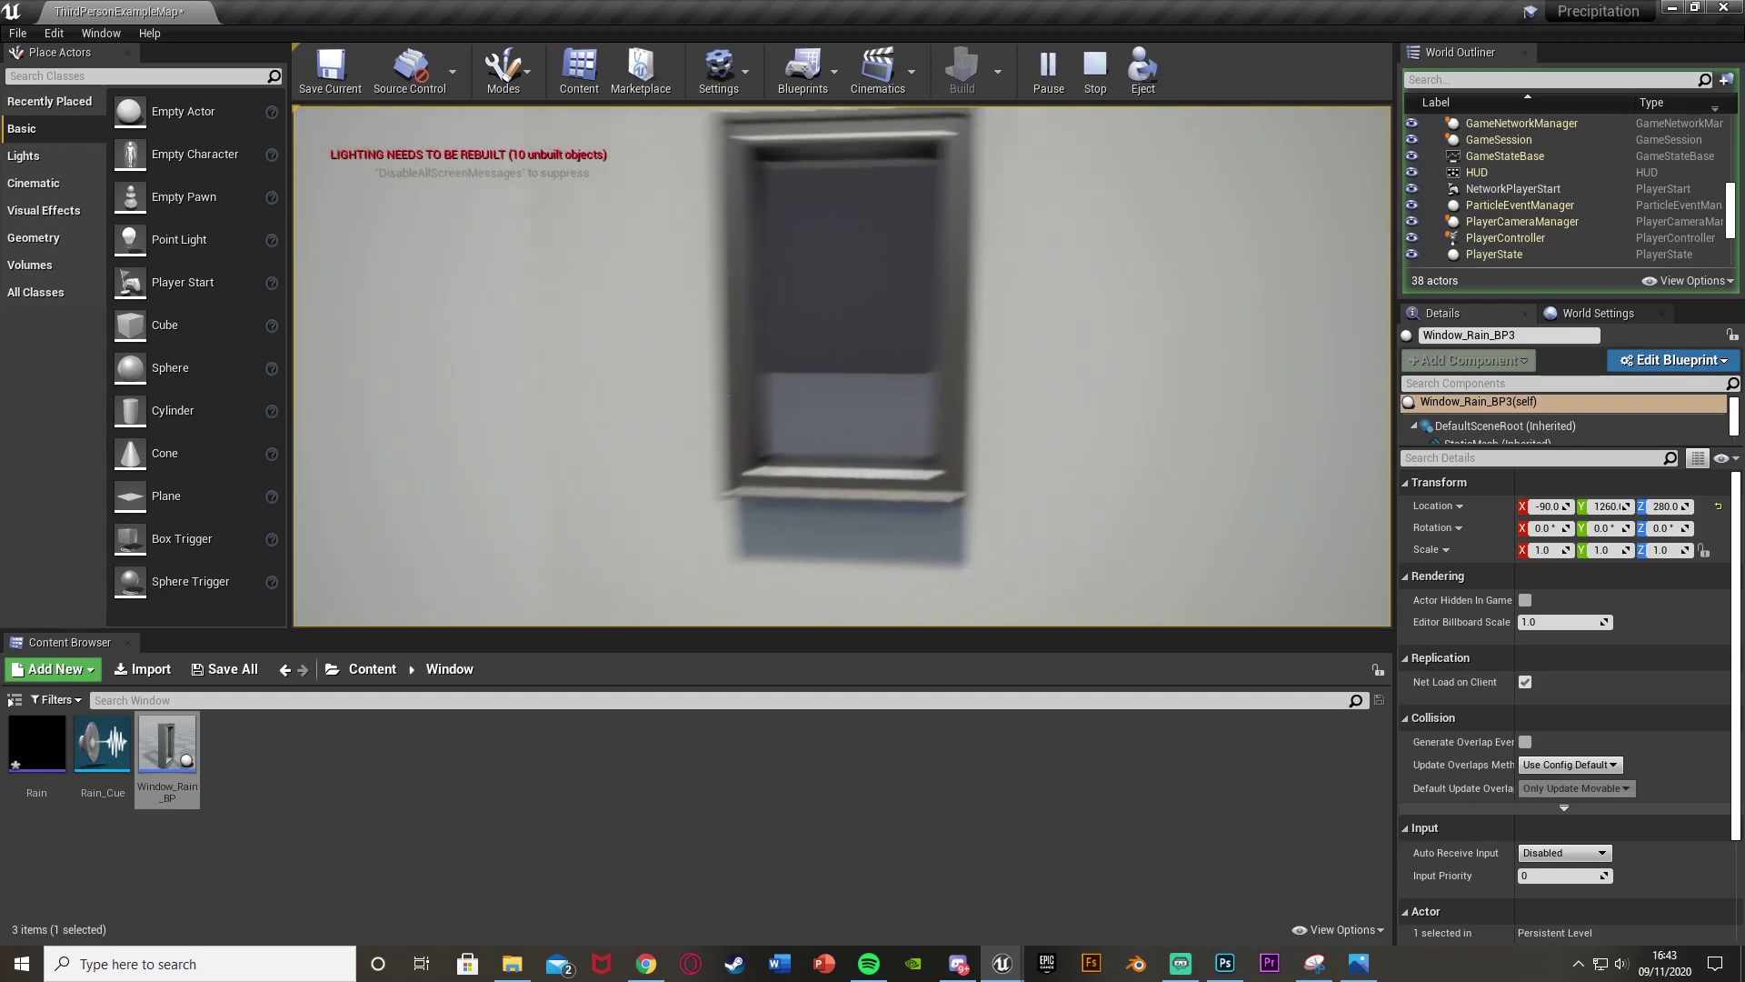
pyautogui.press('a')
pyautogui.press('w')
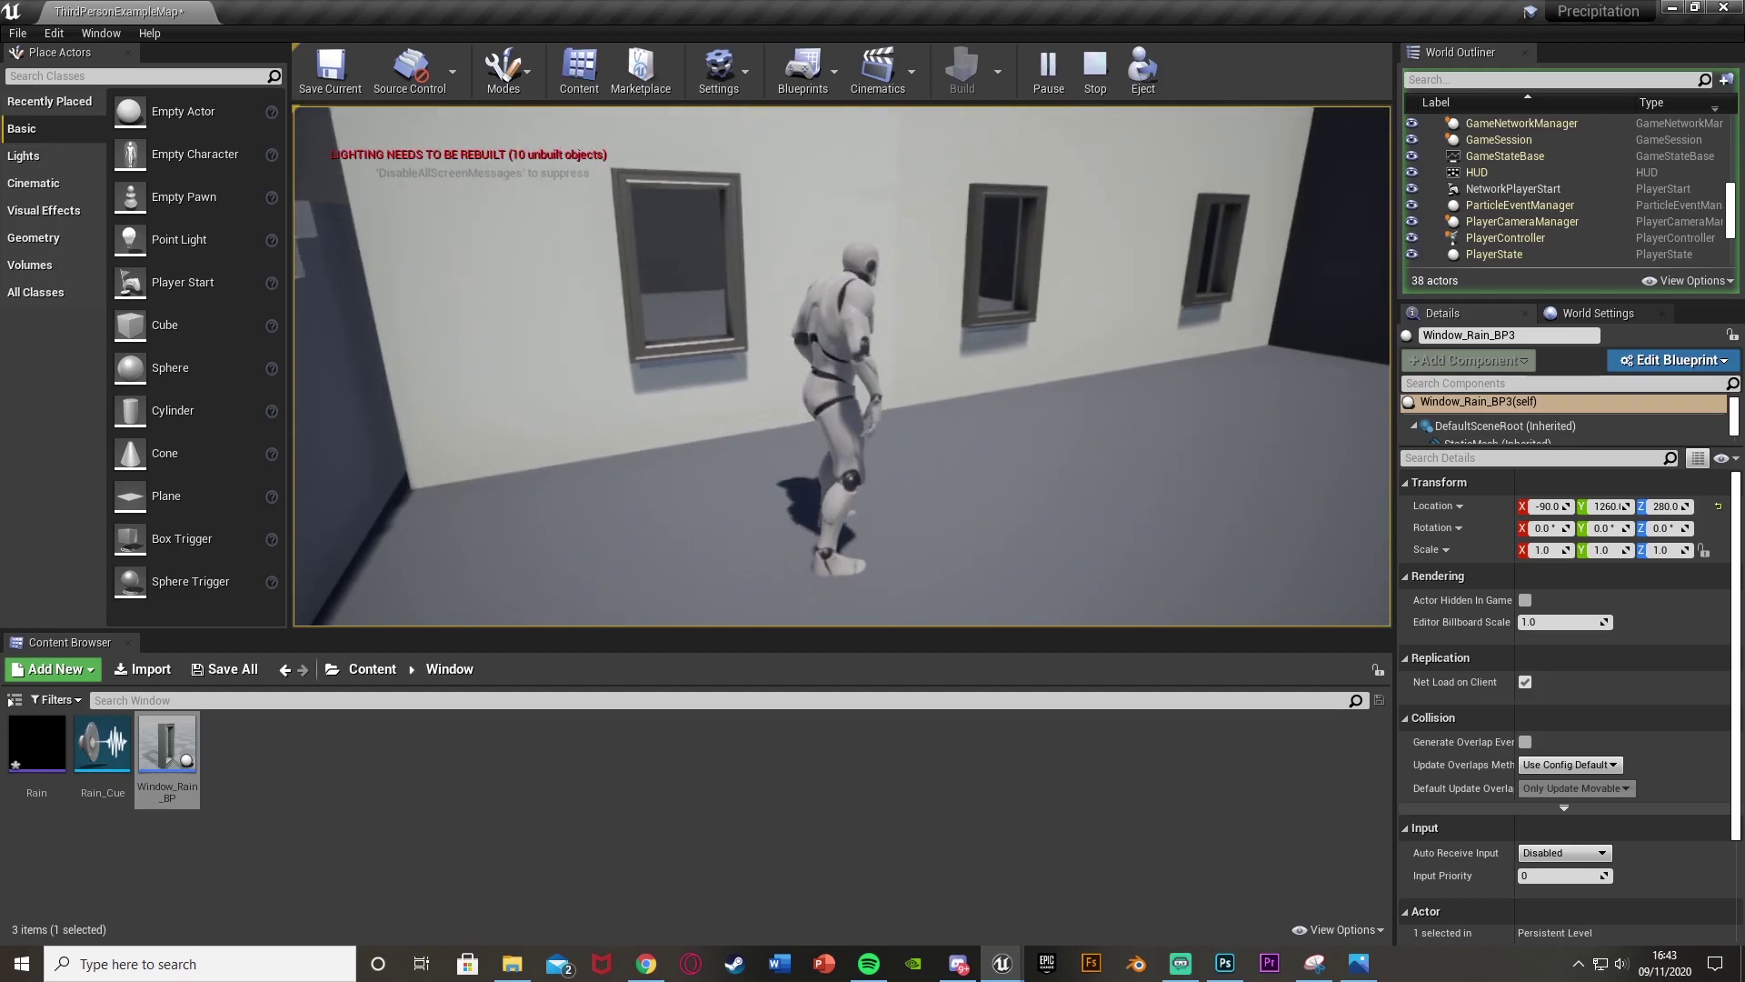
pyautogui.press('Escape')
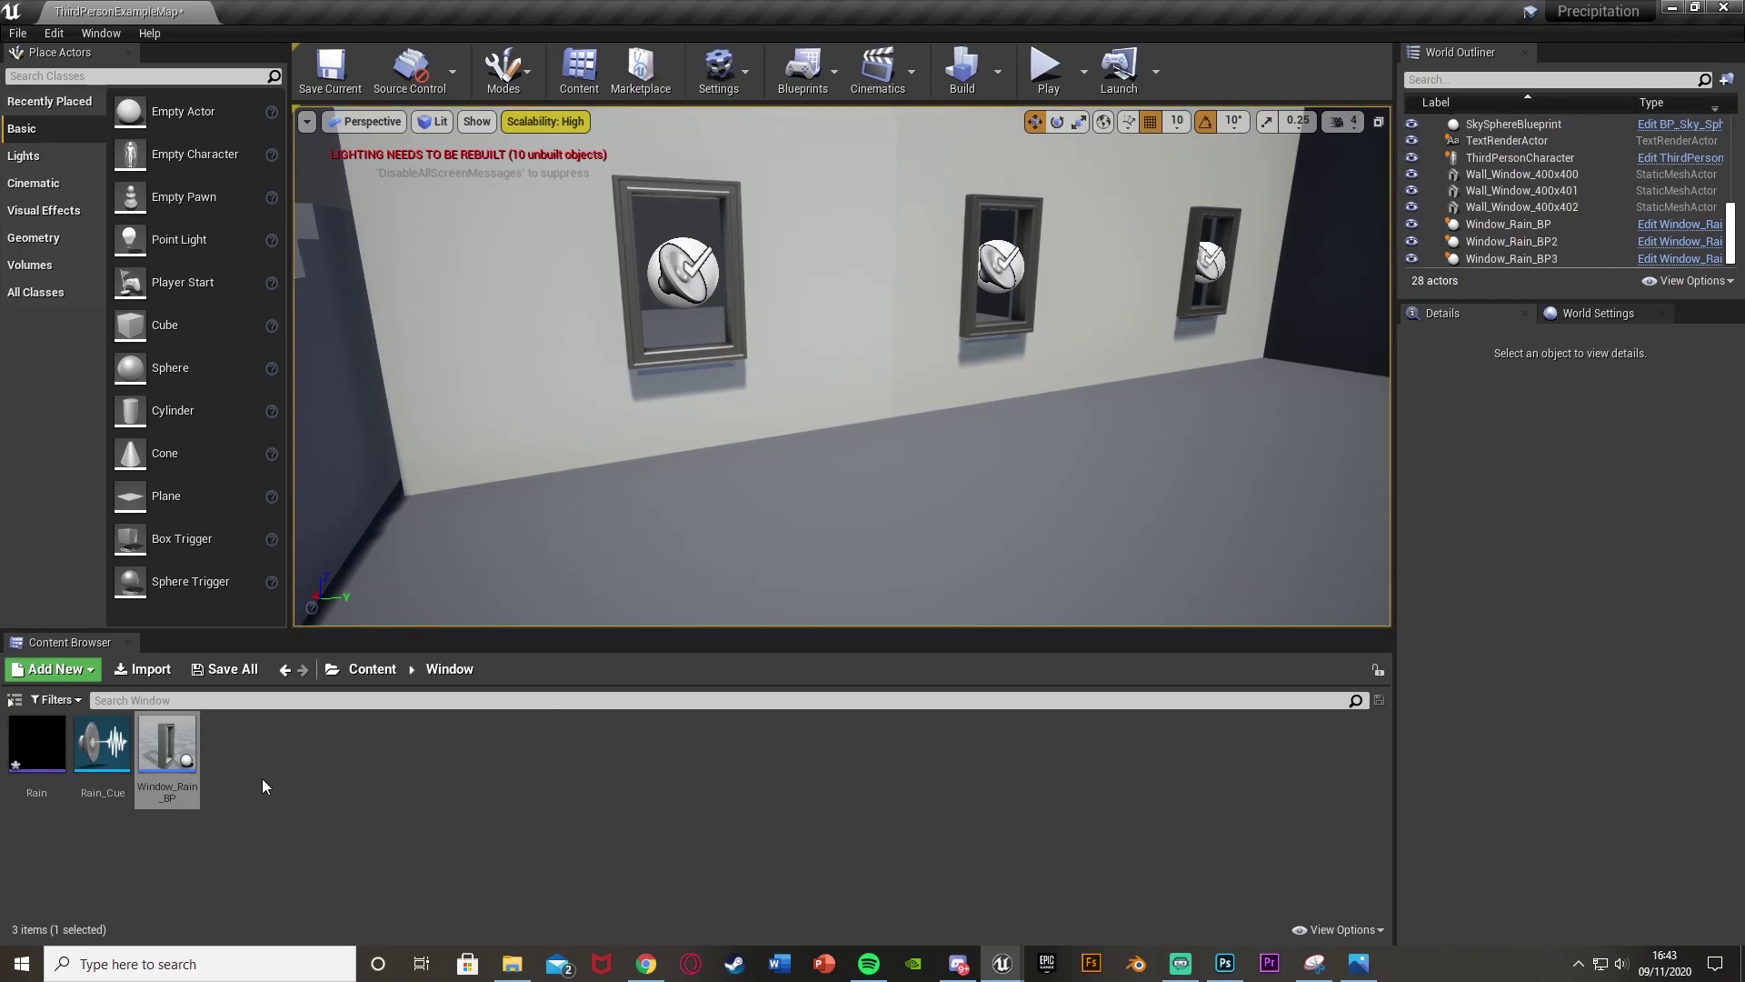
# Import the Rain_Texture image from File Explorer into the Window content folder.
pyautogui.click(400, 767)
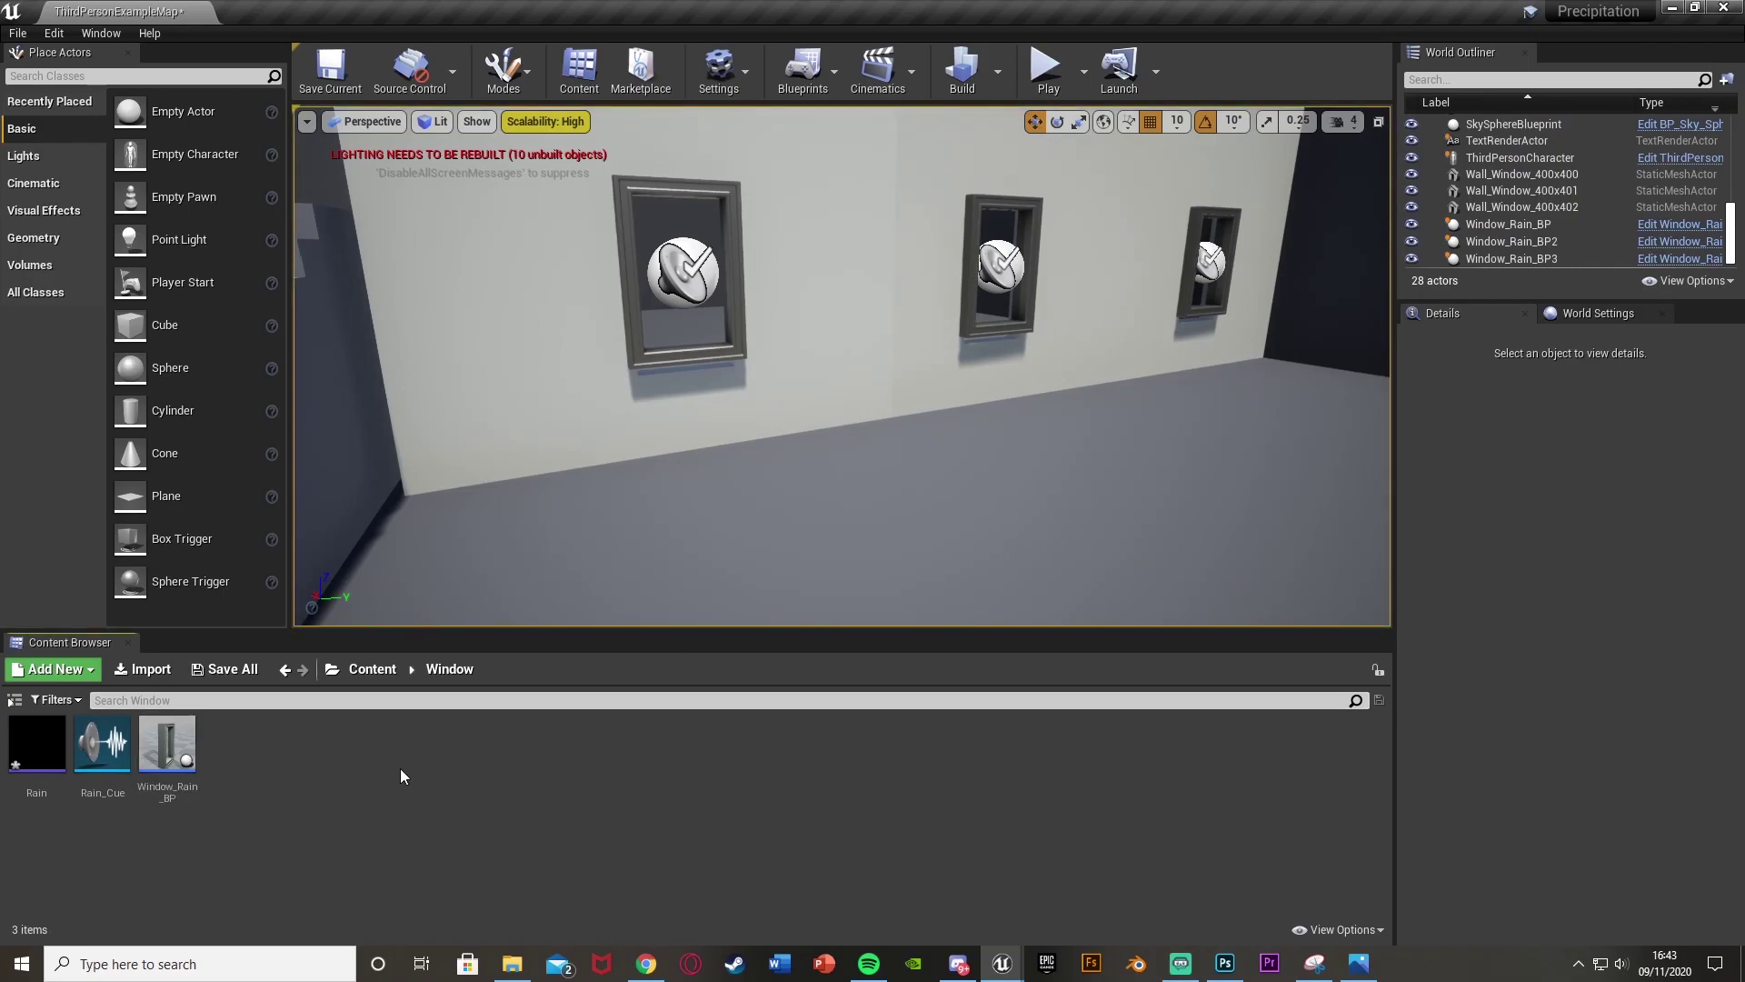
pyautogui.click(511, 963)
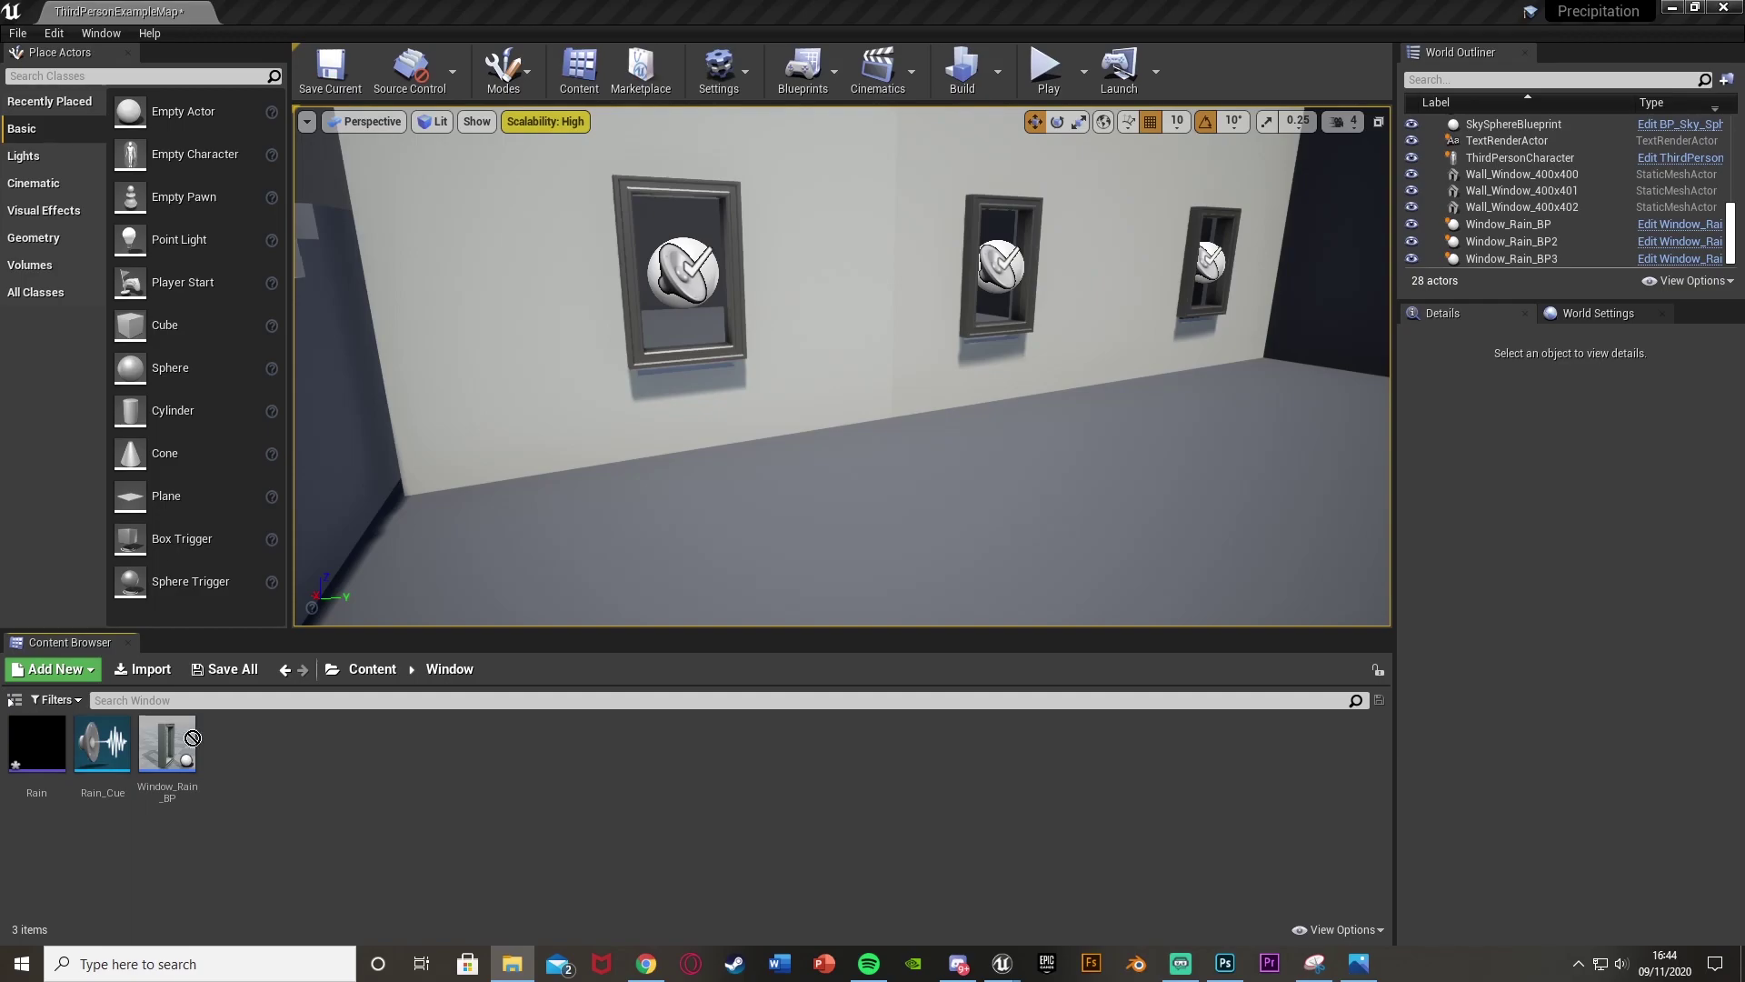
pyautogui.moveTo(192, 737); pyautogui.dragTo(427, 793)
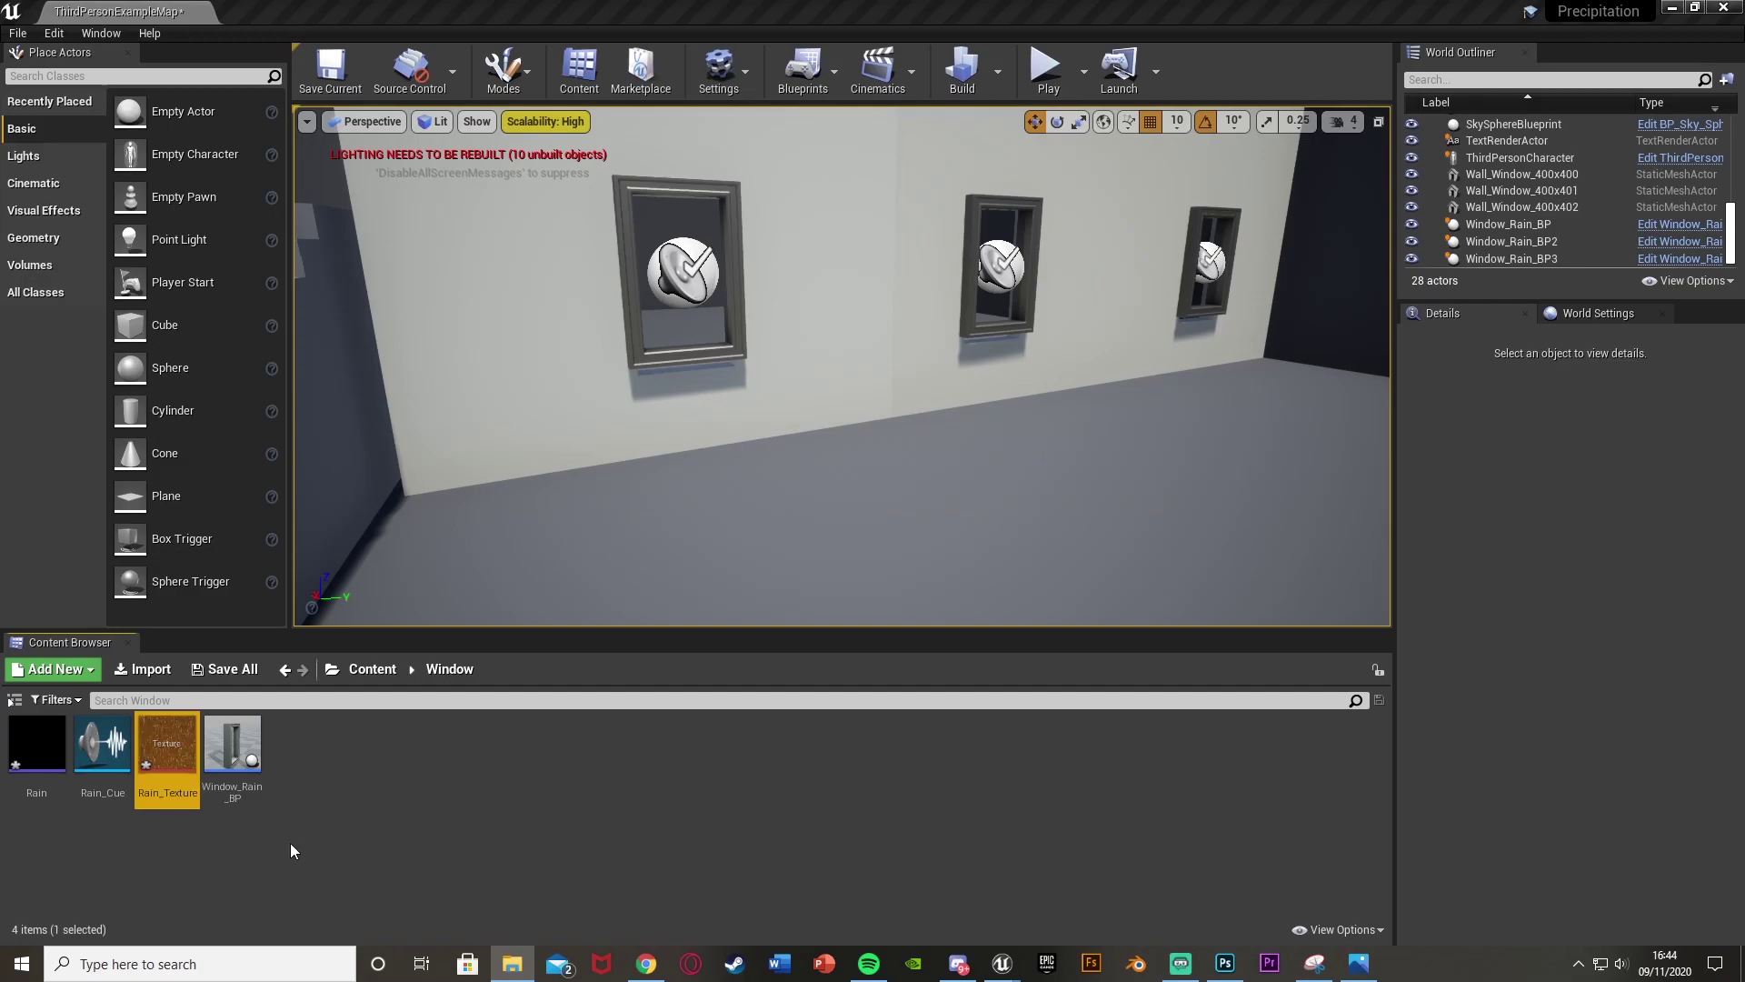
pyautogui.click(168, 791)
# Open Rain_Texture, enable Chroma Key Texture with black as the key color, and save the texture.
pyautogui.doubleClick(193, 749)
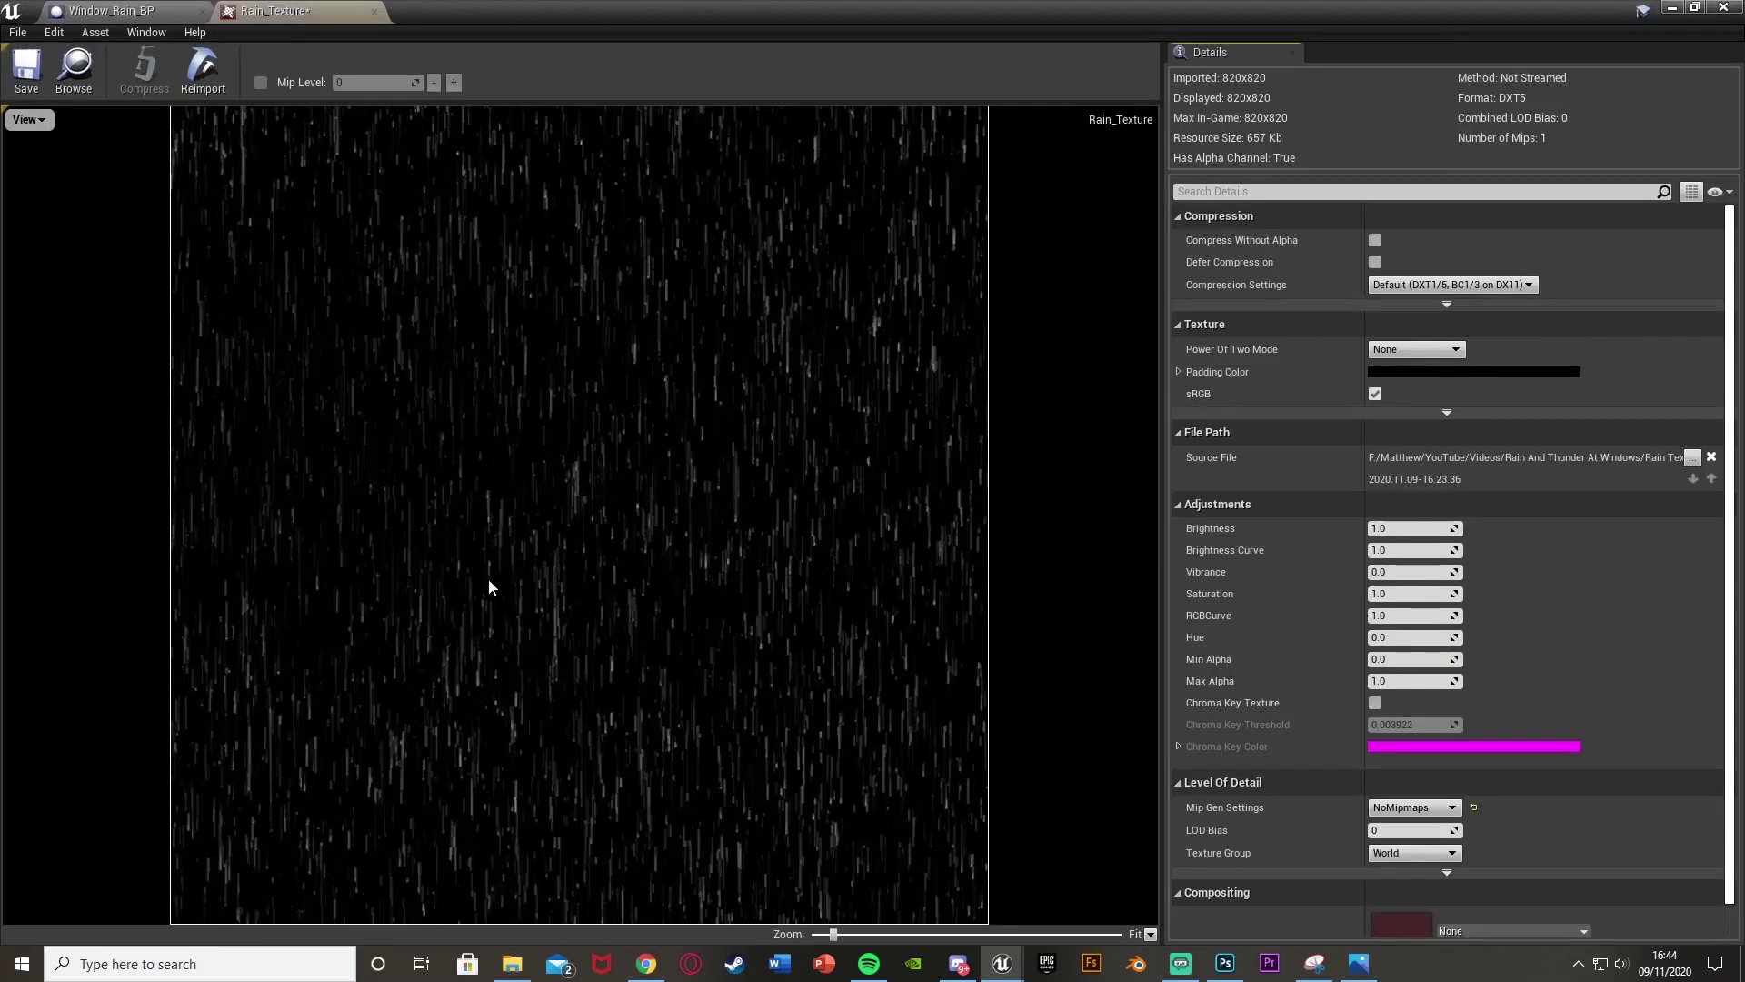
pyautogui.scroll(-5, 611, 484)
pyautogui.scroll(5, 610, 484)
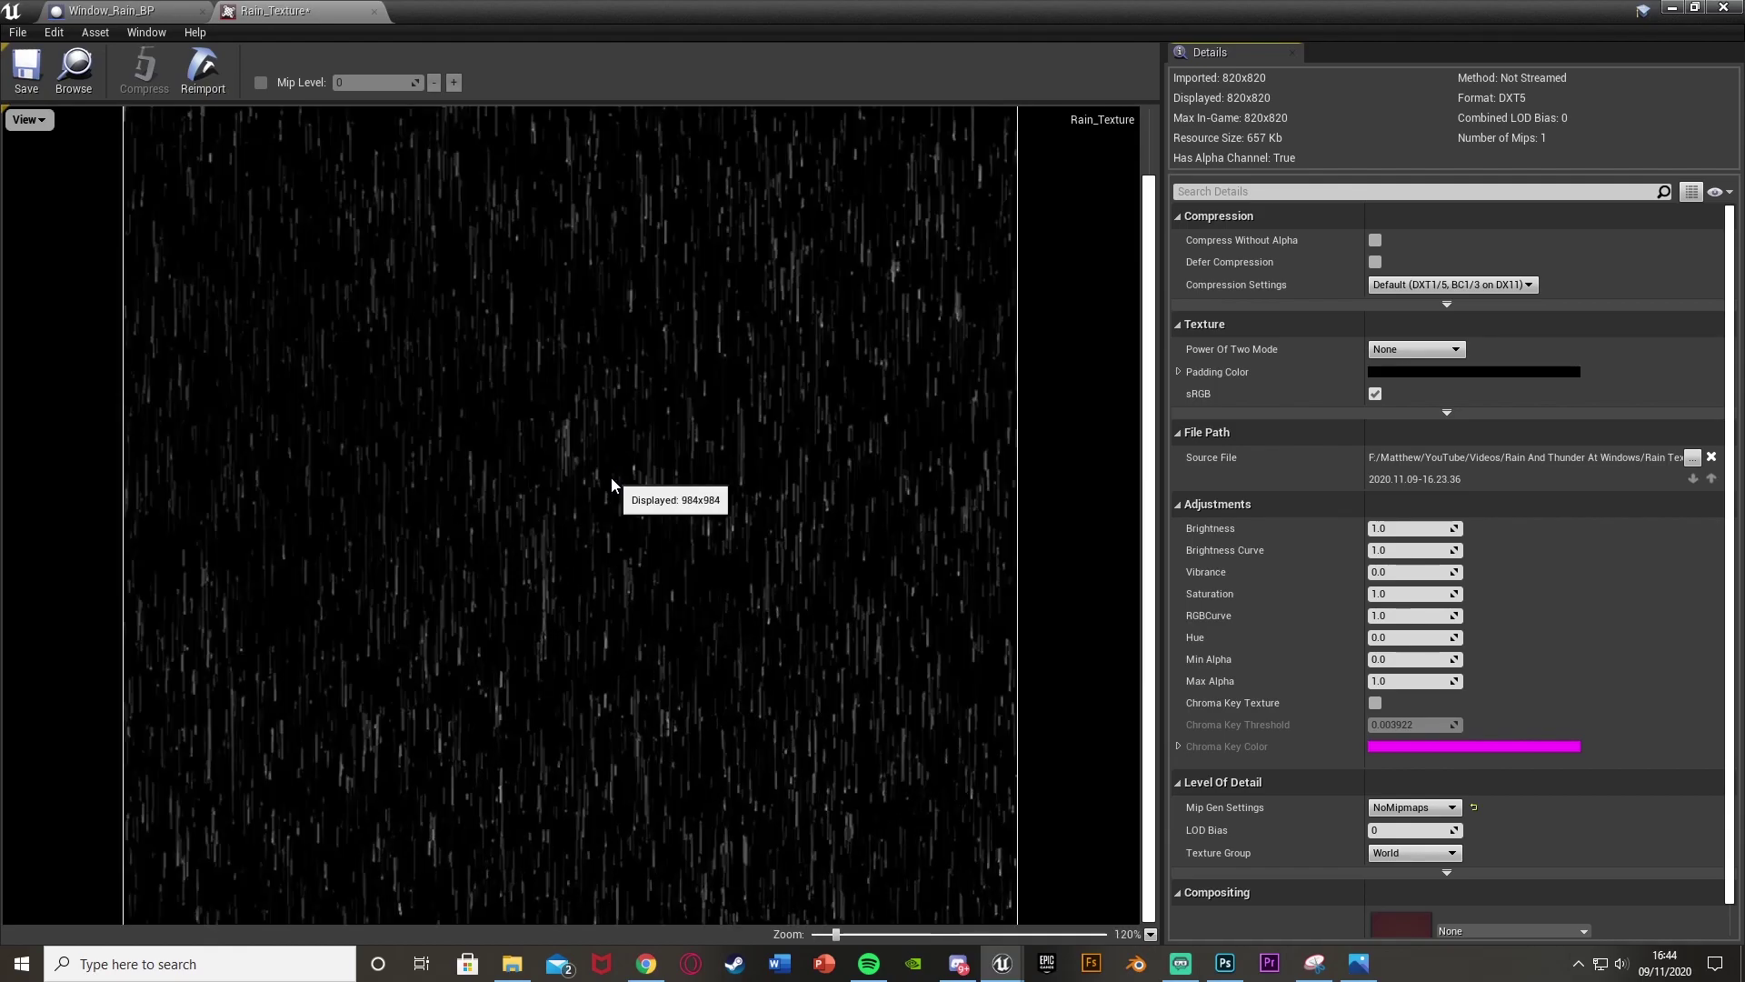
pyautogui.scroll(-1, 627, 491)
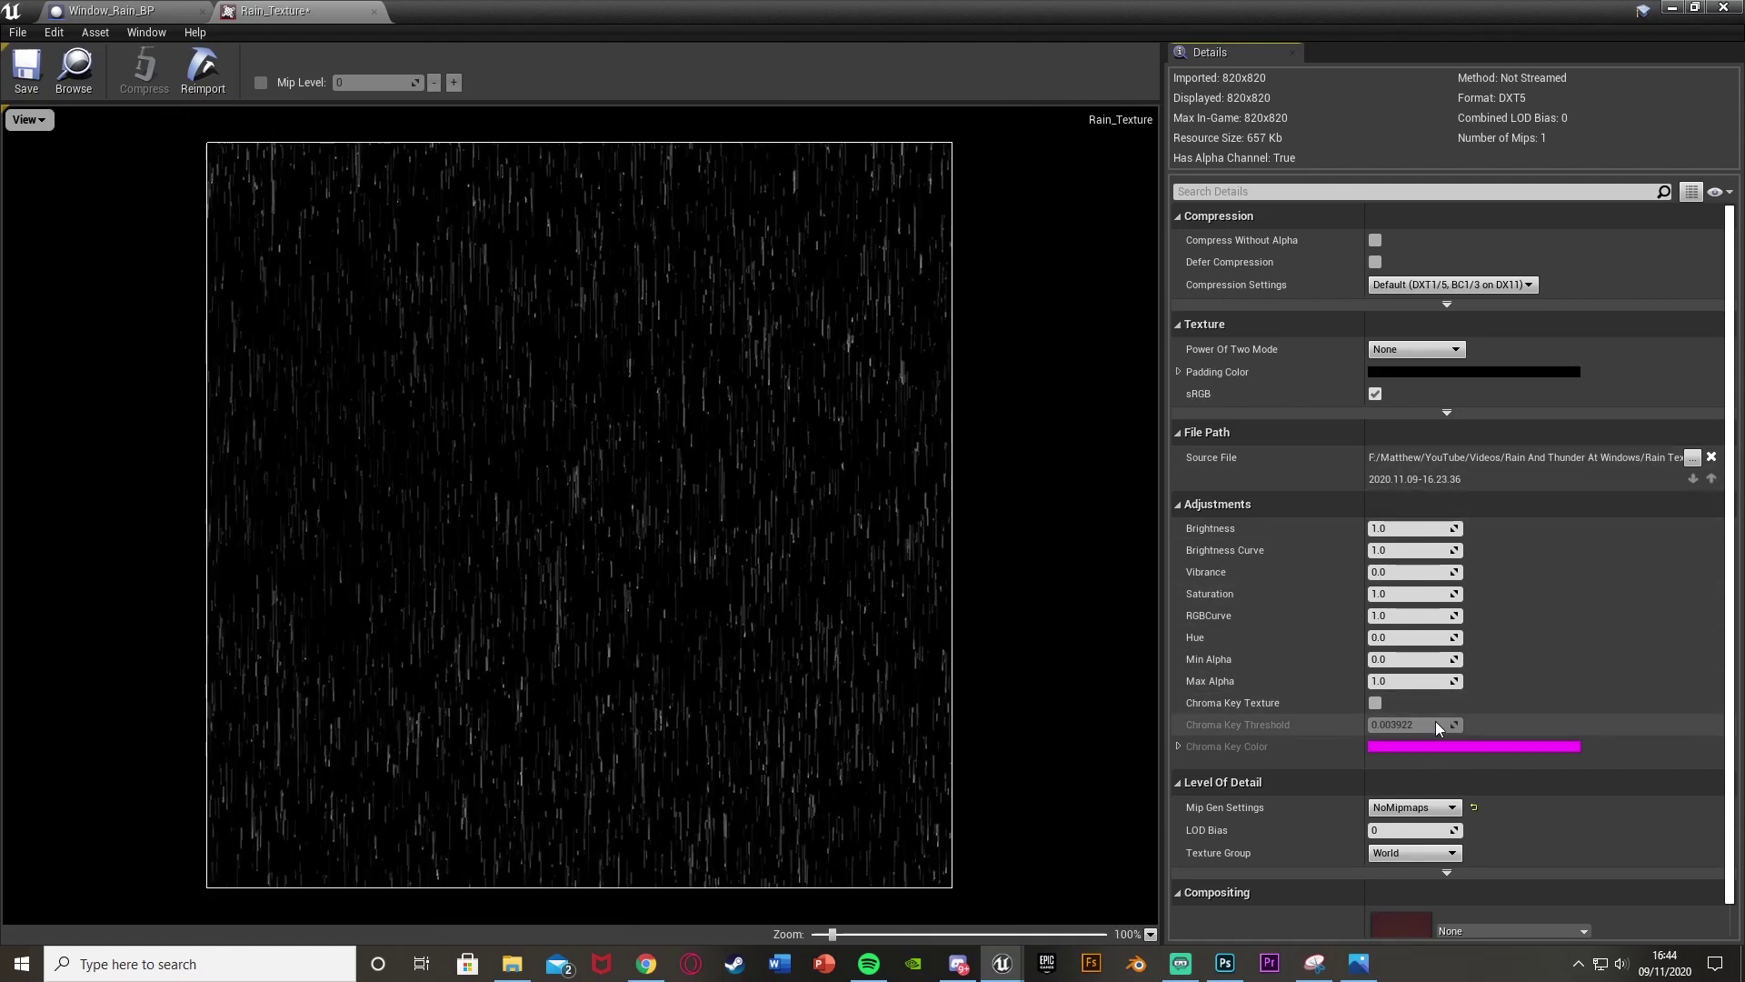
pyautogui.click(1375, 702)
pyautogui.click(1398, 750)
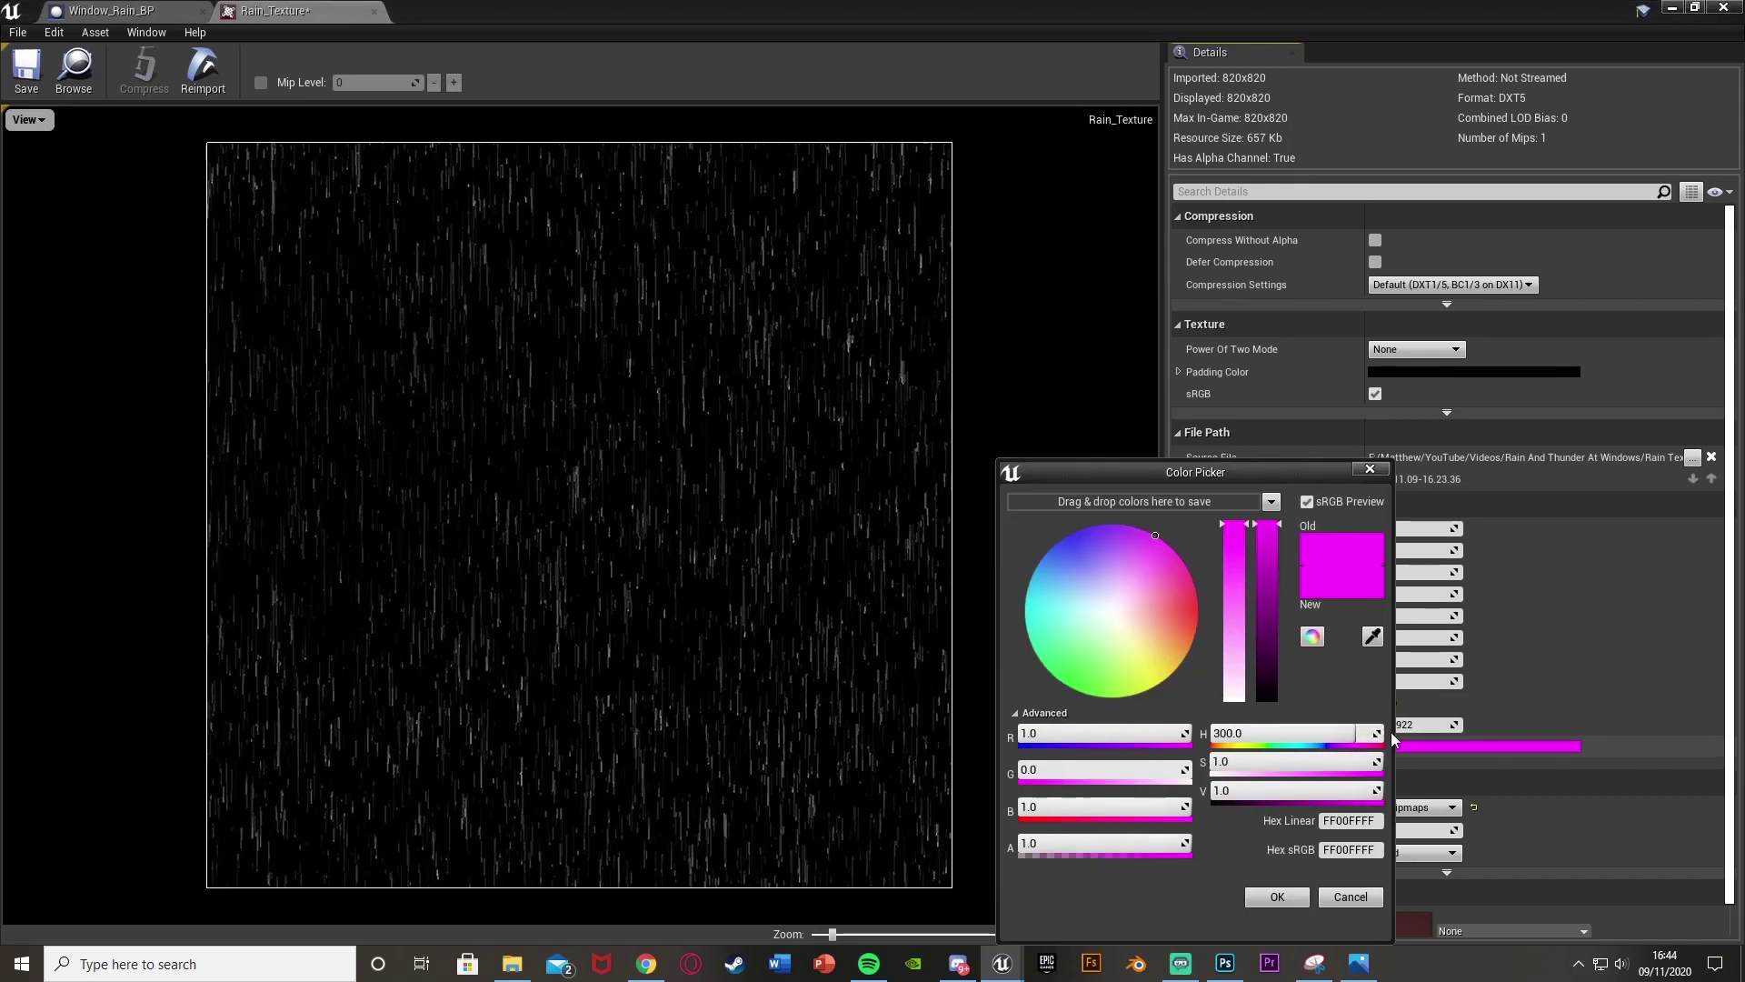
pyautogui.moveTo(1267, 591); pyautogui.dragTo(1272, 741)
pyautogui.click(1277, 897)
pyautogui.click(988, 538)
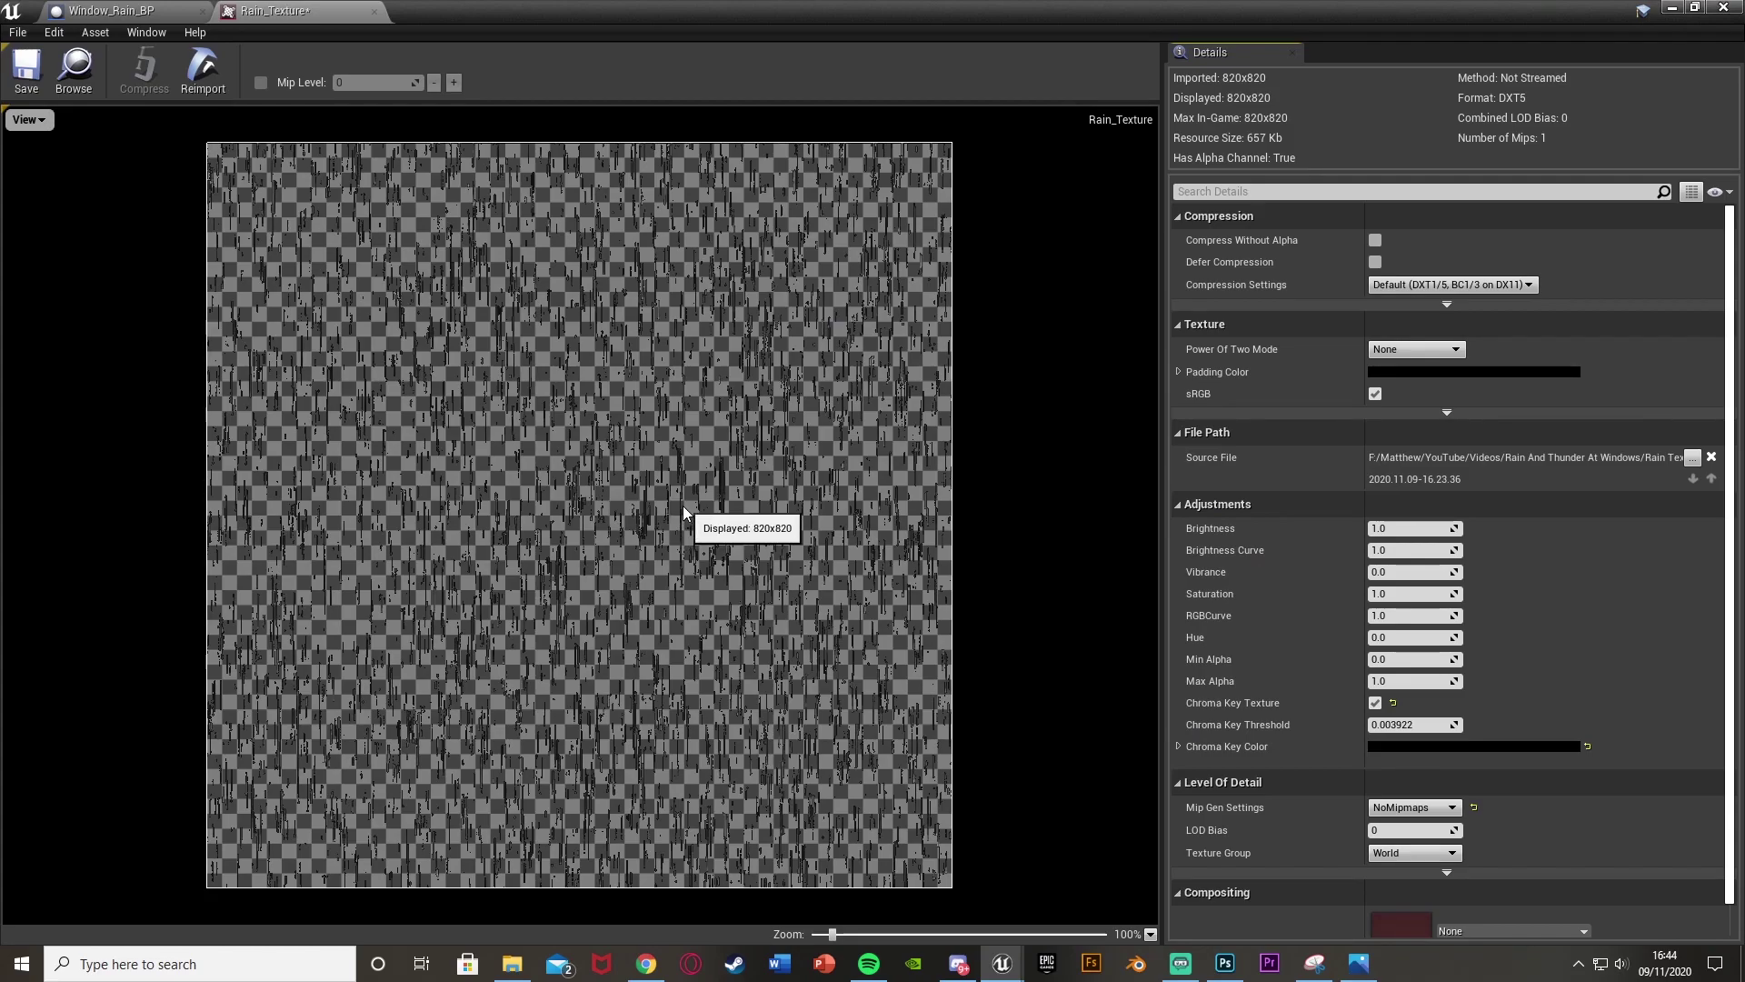
pyautogui.click(28, 73)
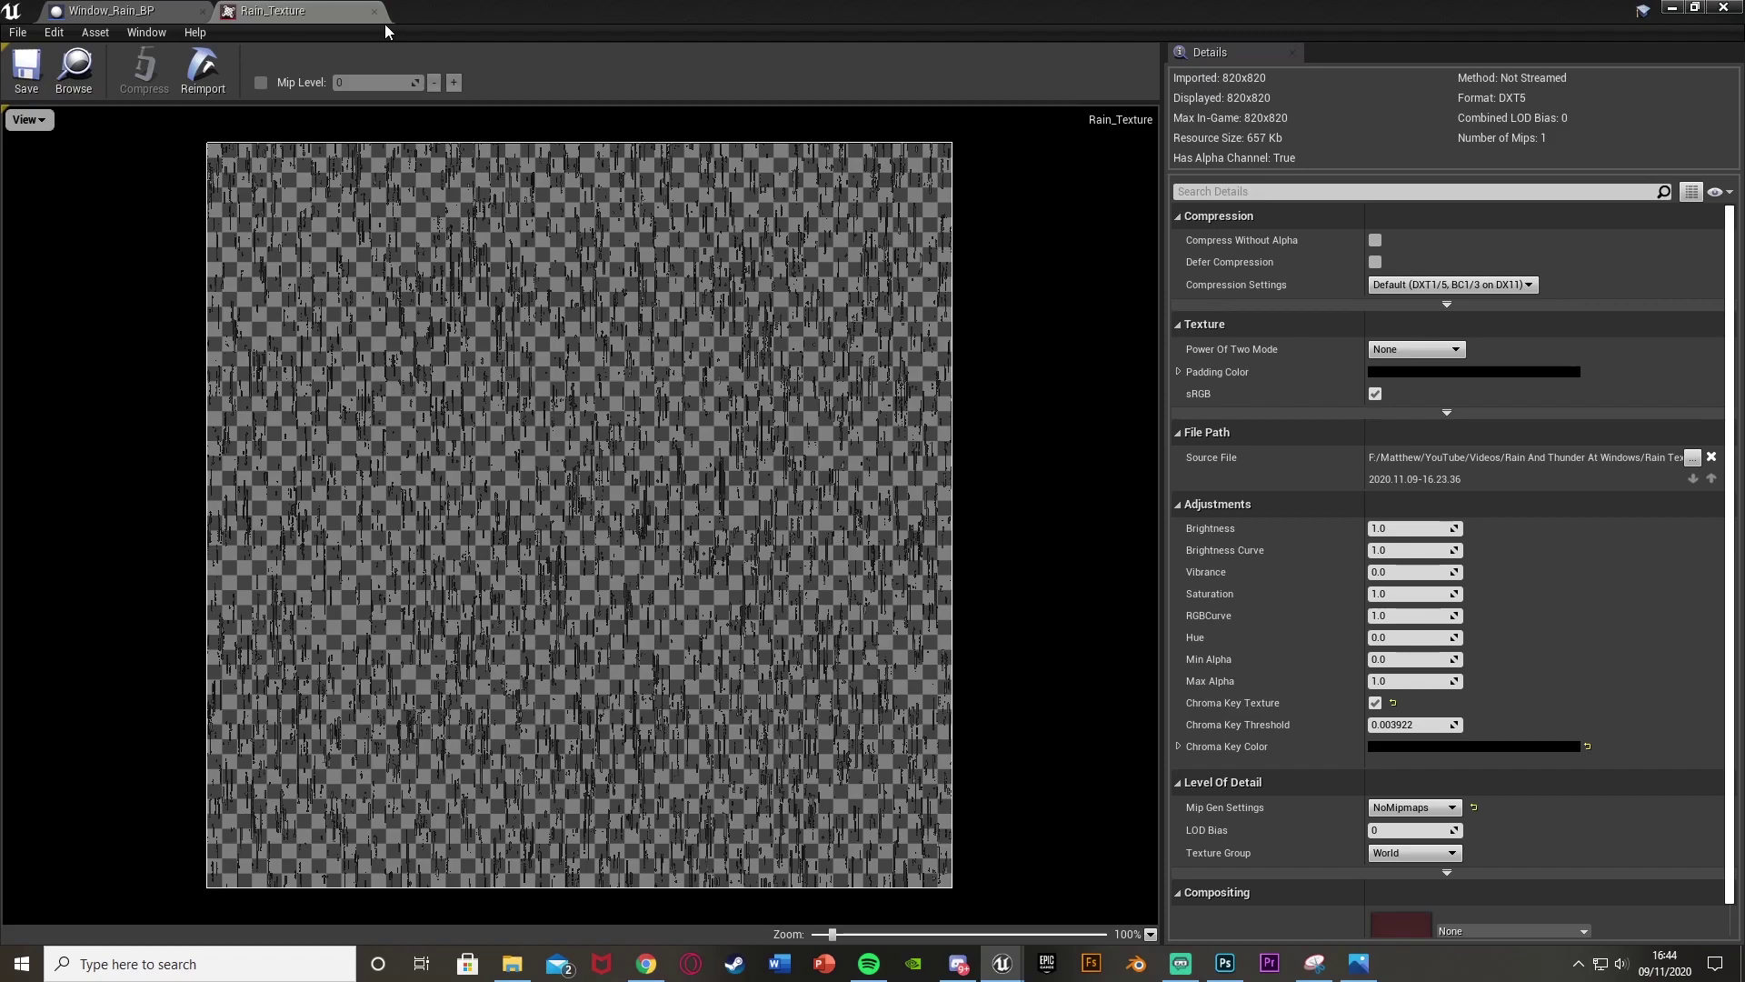
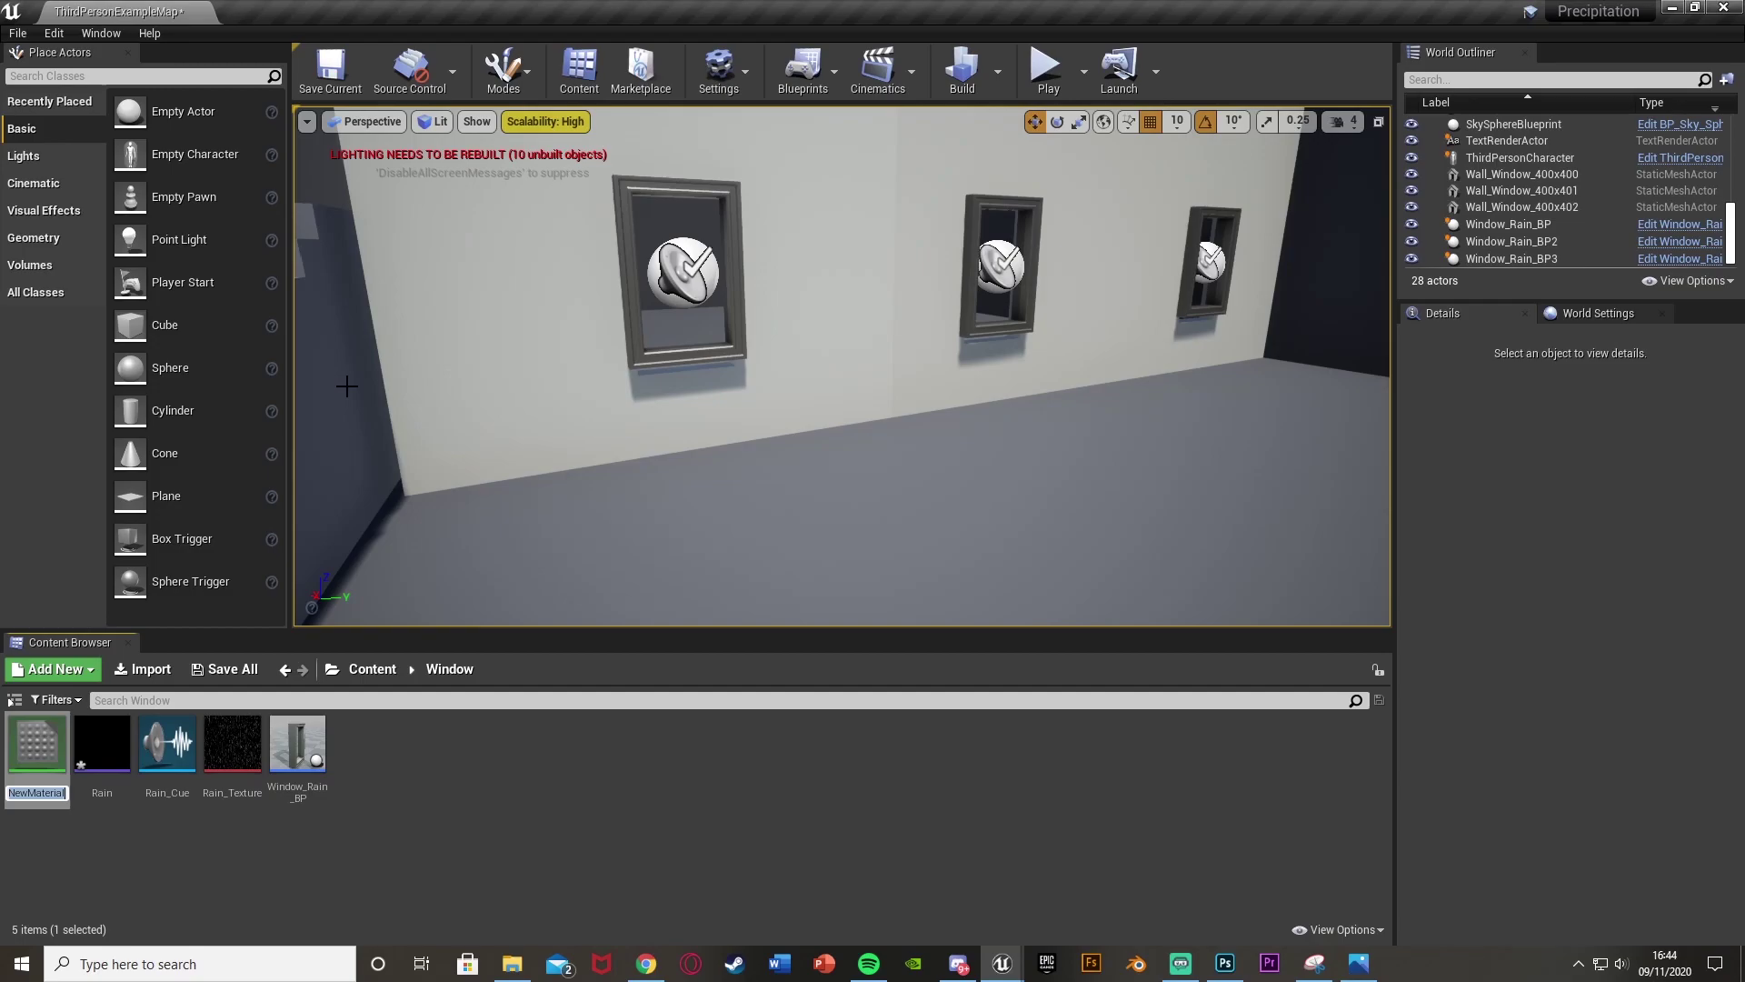
pyautogui.write('Rain')
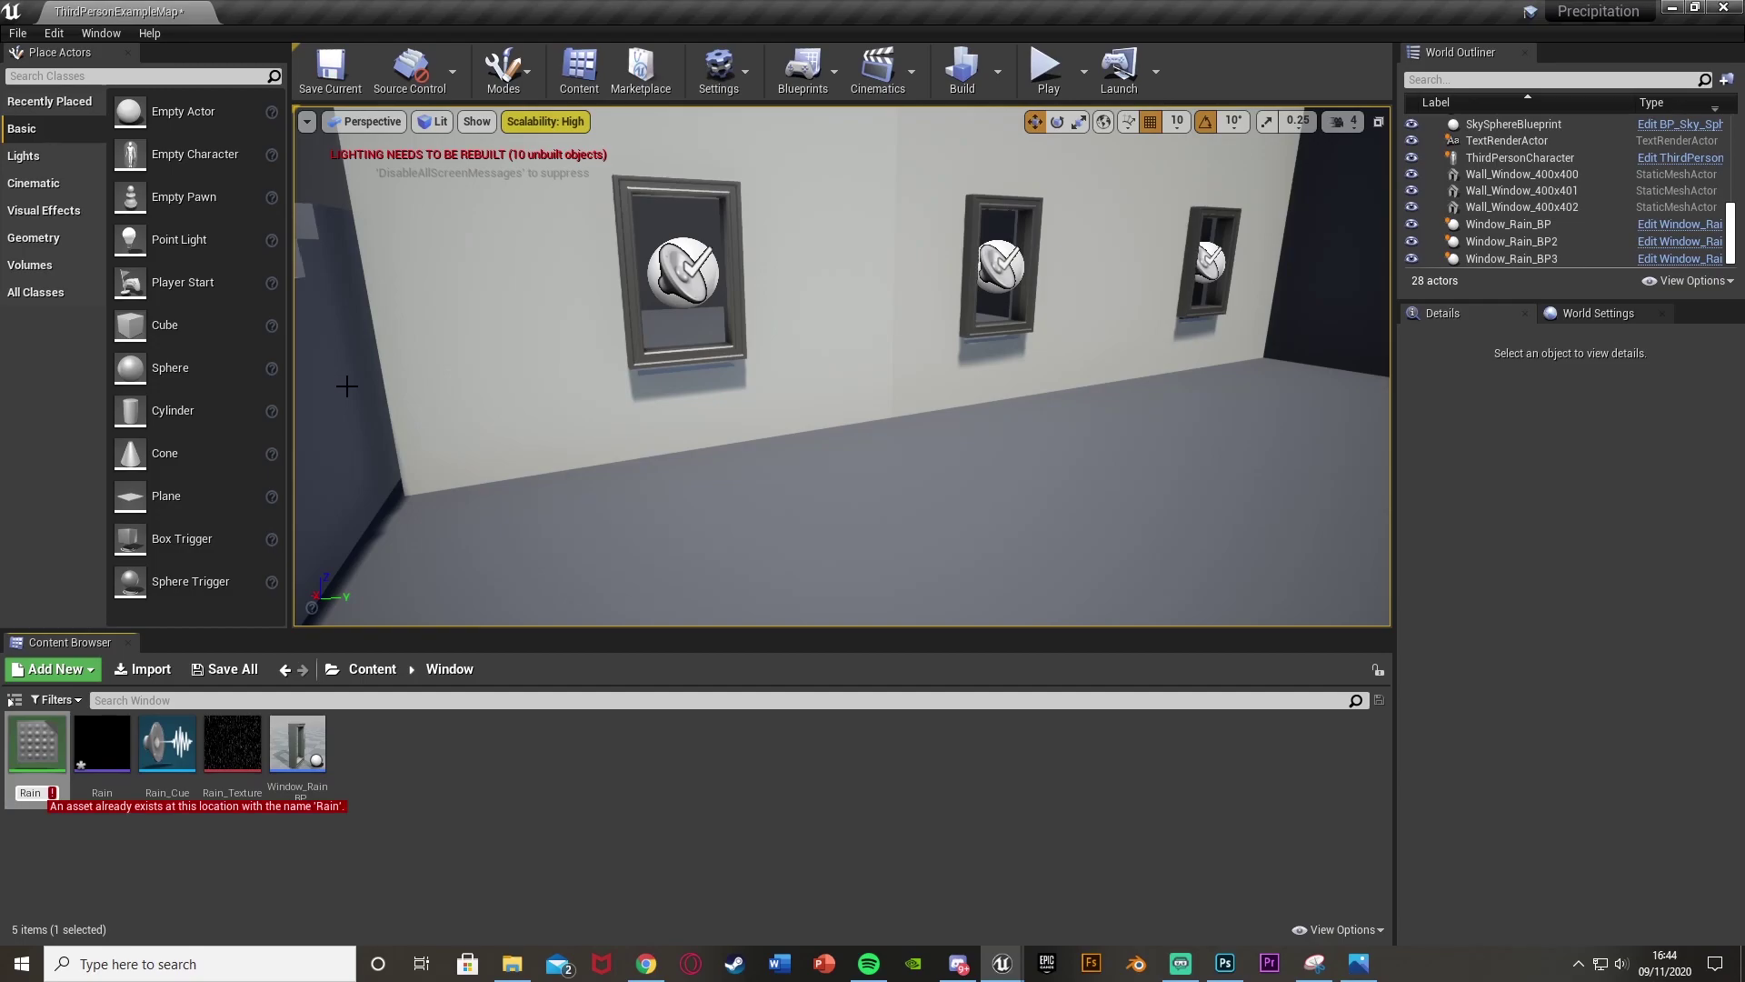
pyautogui.write('_MAt')
pyautogui.press('Return')
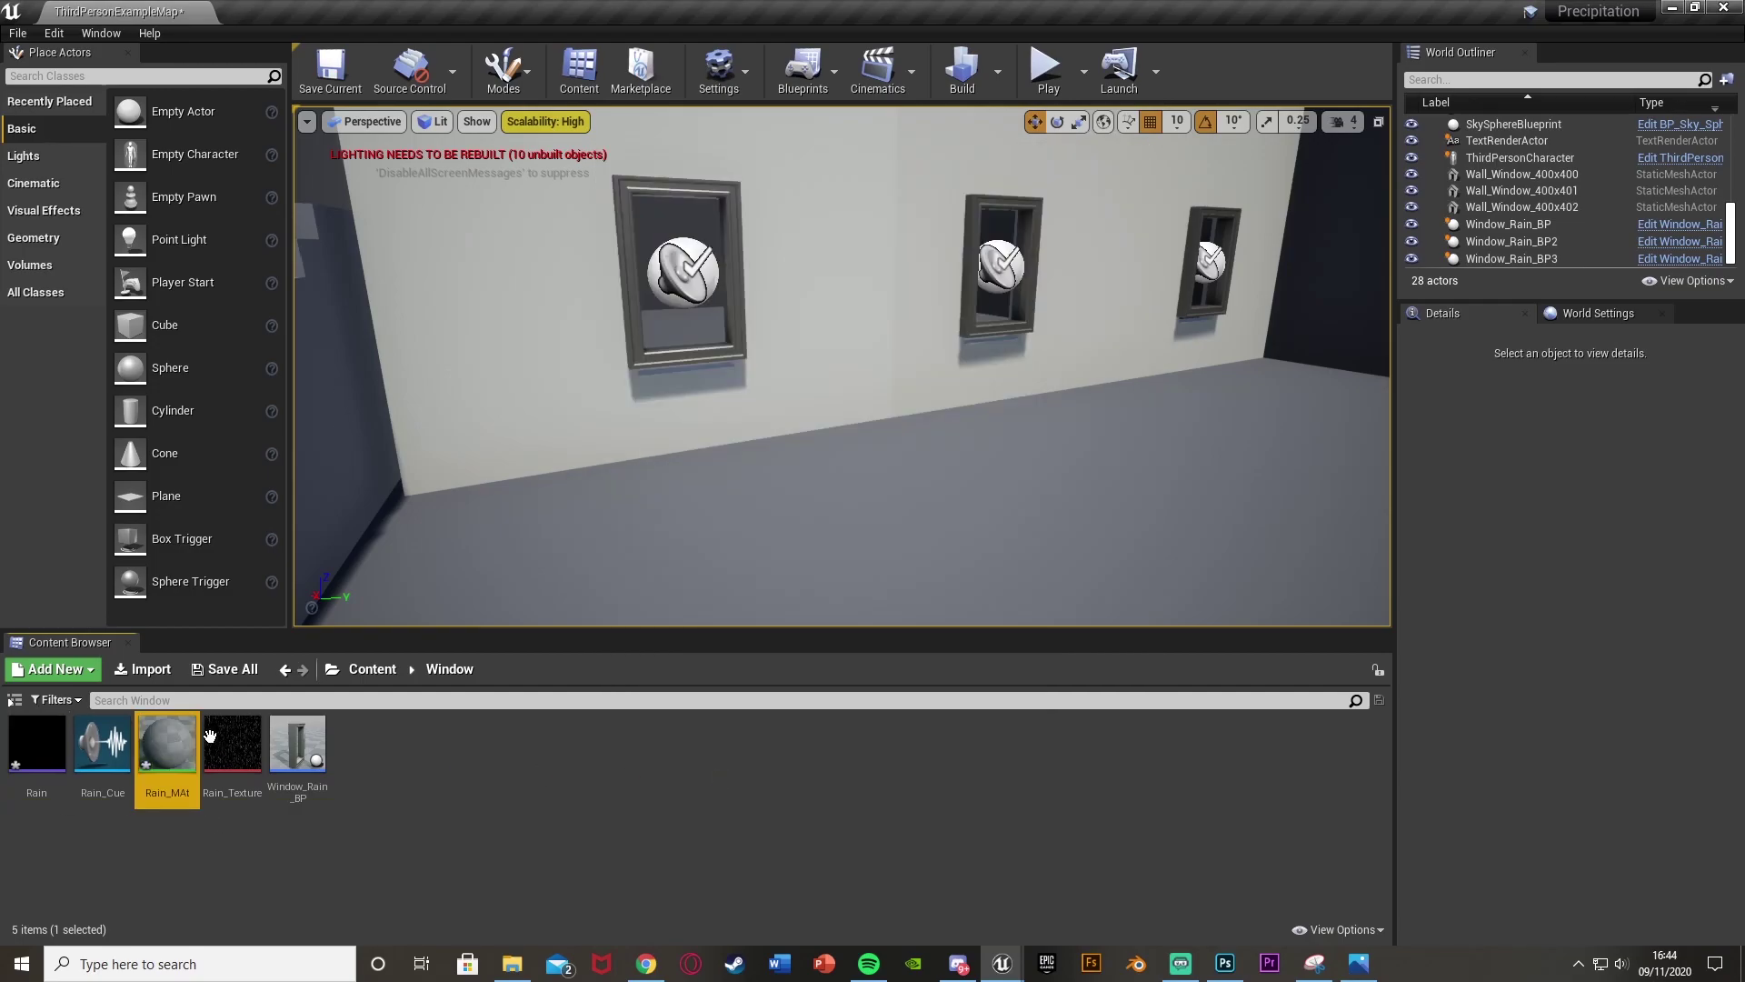
# Create a material from Rain_Texture and name it Rain_MAT.
pyautogui.rightClick(175, 747)
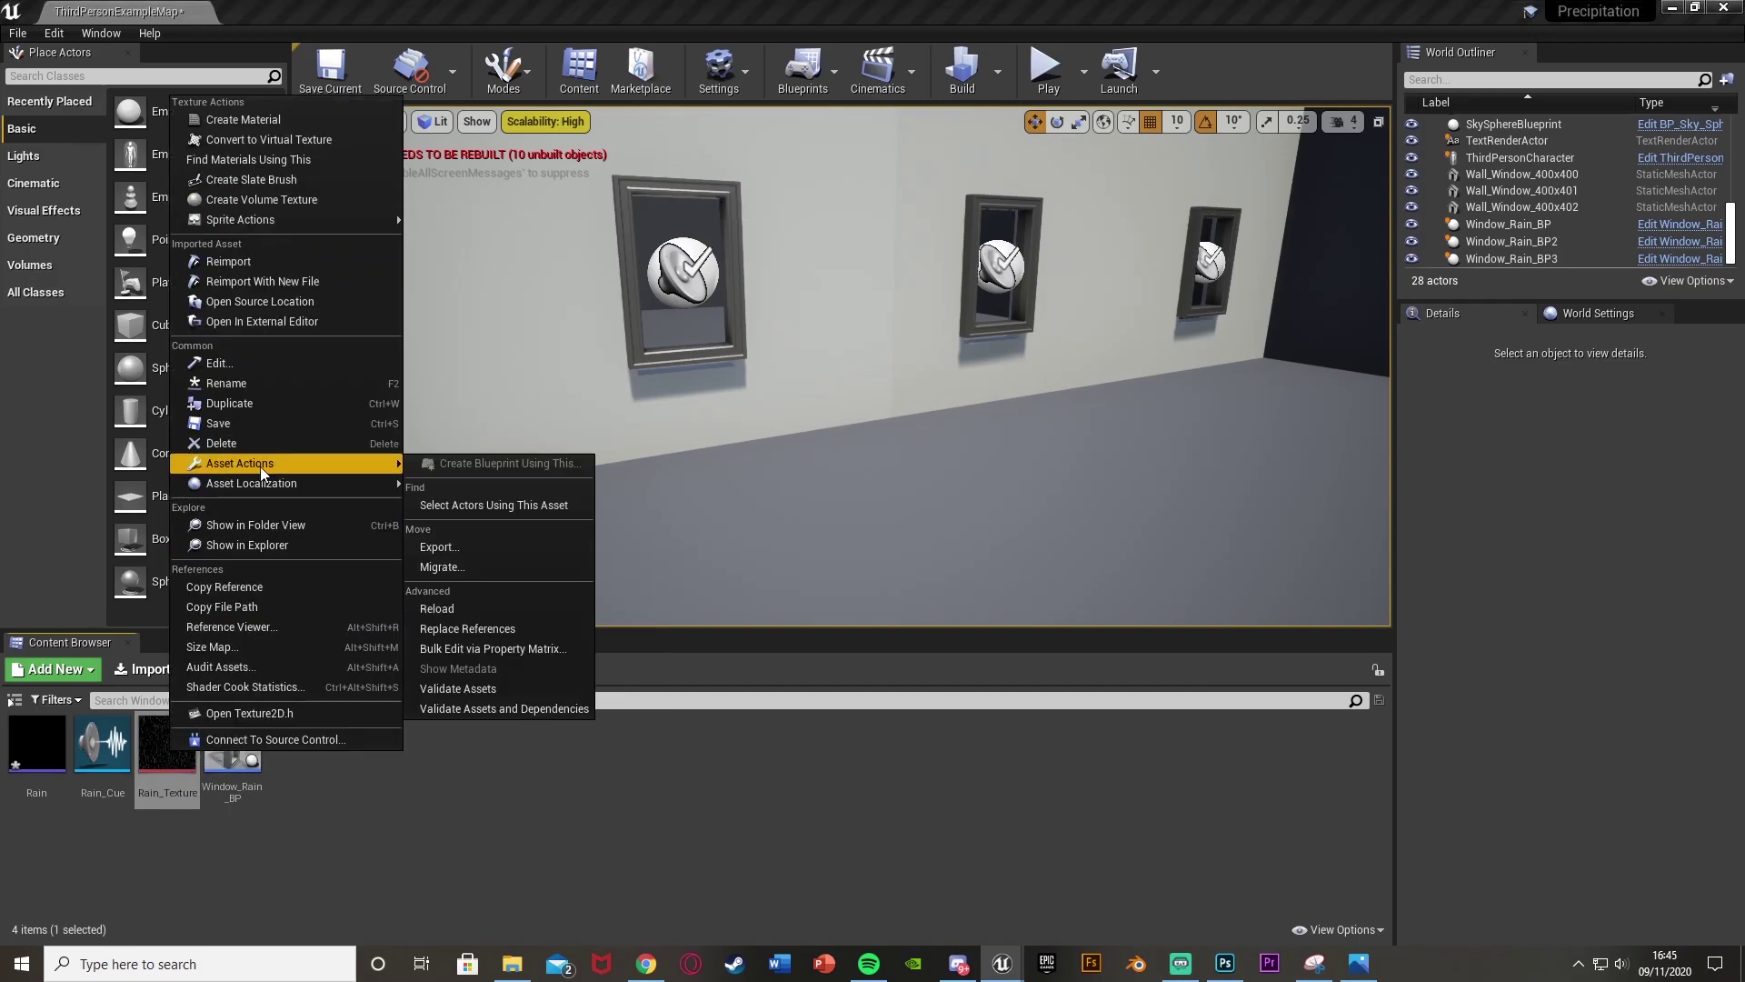
pyautogui.click(267, 121)
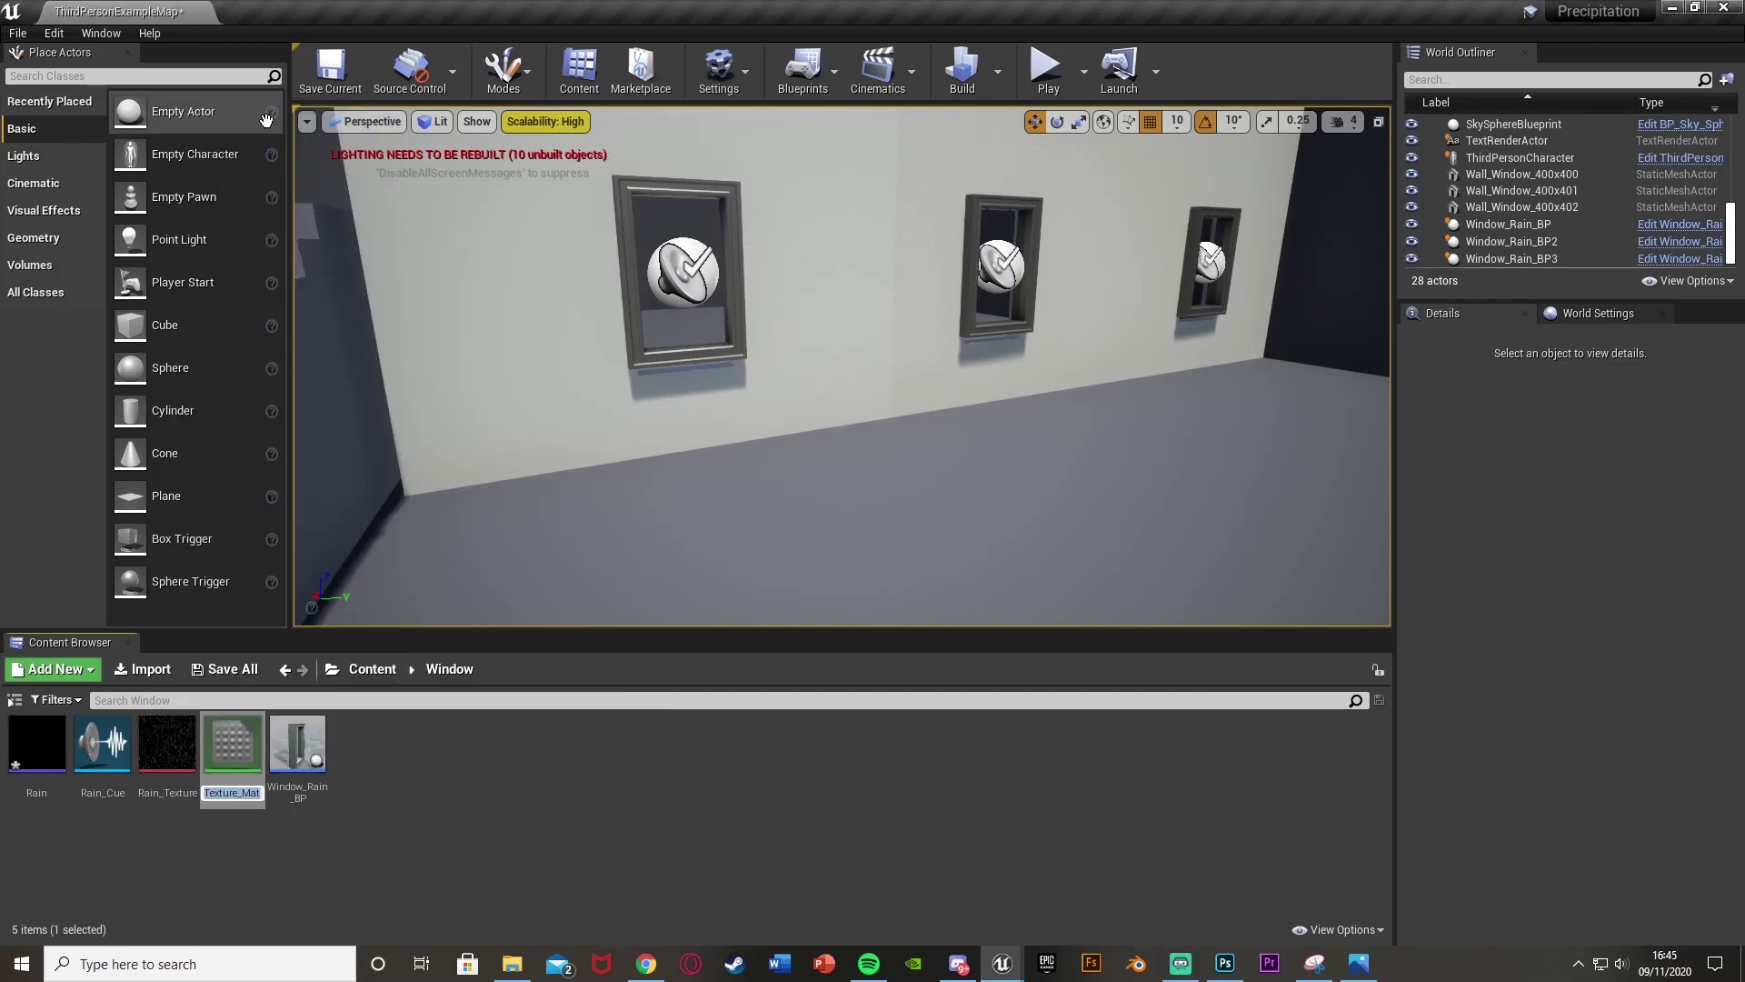
pyautogui.write('Rain_MAT')
pyautogui.press('Return')
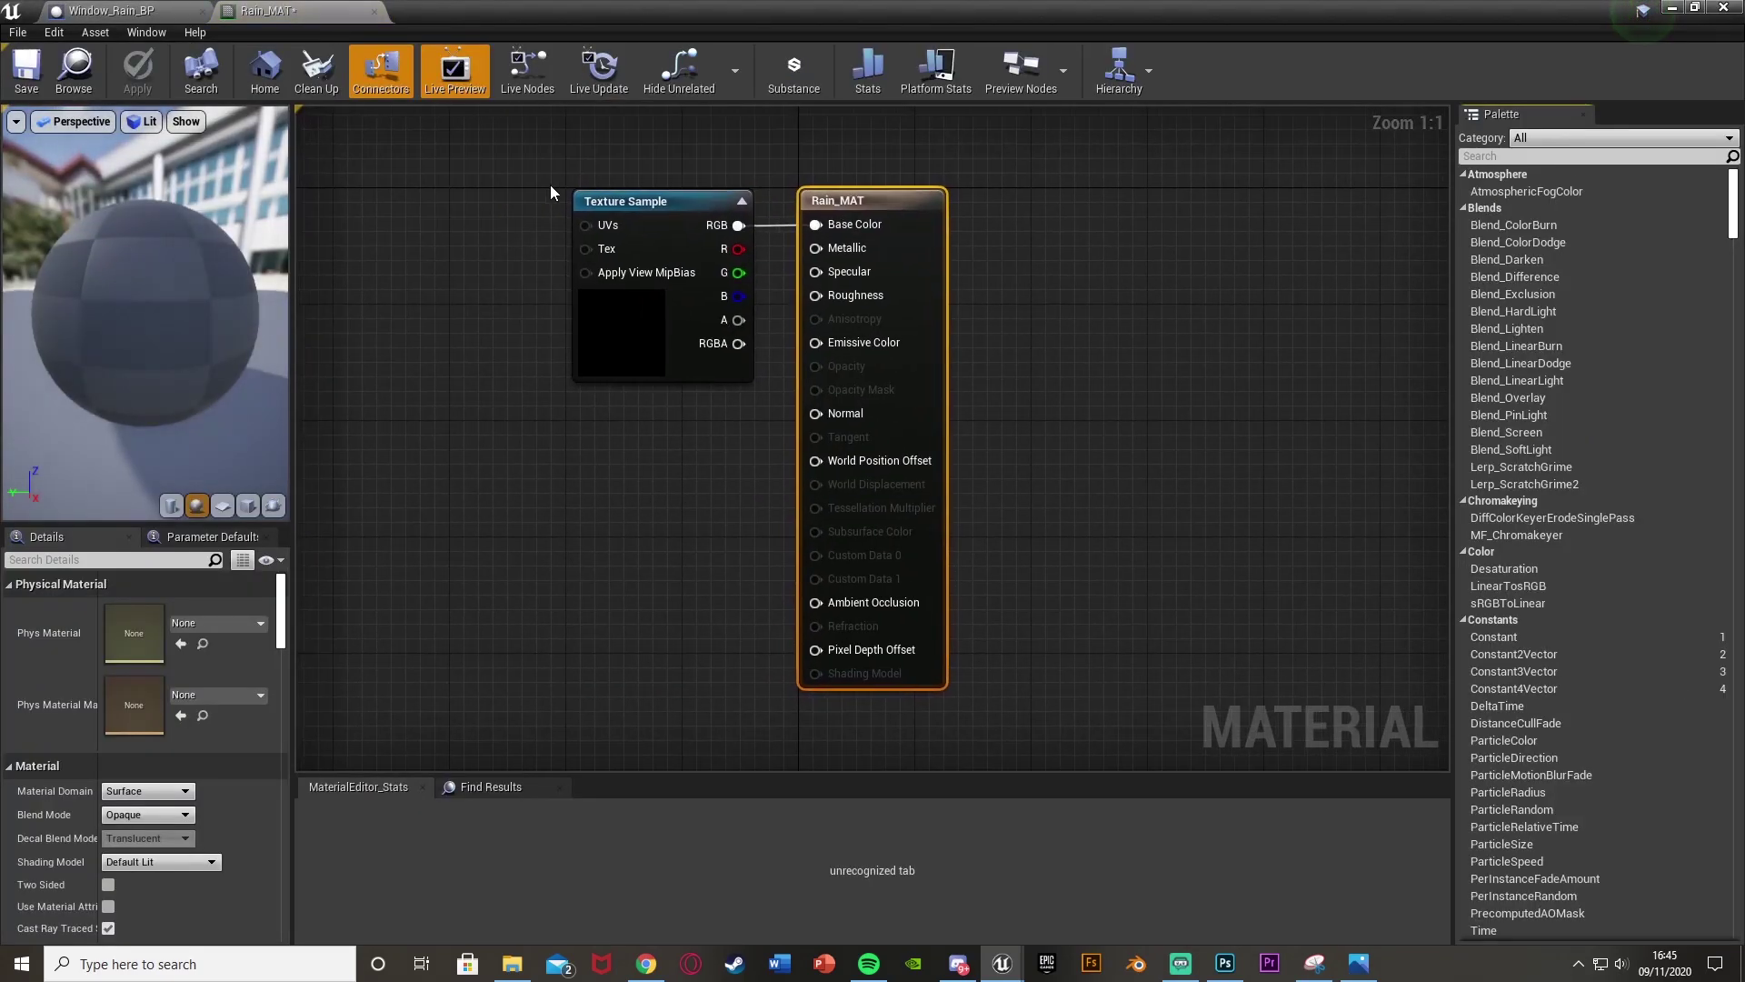
# Spread the Rain_MAT output node and the Texture Sample node farther apart in the material graph.
pyautogui.moveTo(1080, 460); pyautogui.dragTo(716, 471)
pyautogui.click(713, 546)
pyautogui.moveTo(708, 576); pyautogui.dragTo(707, 540, button='right')
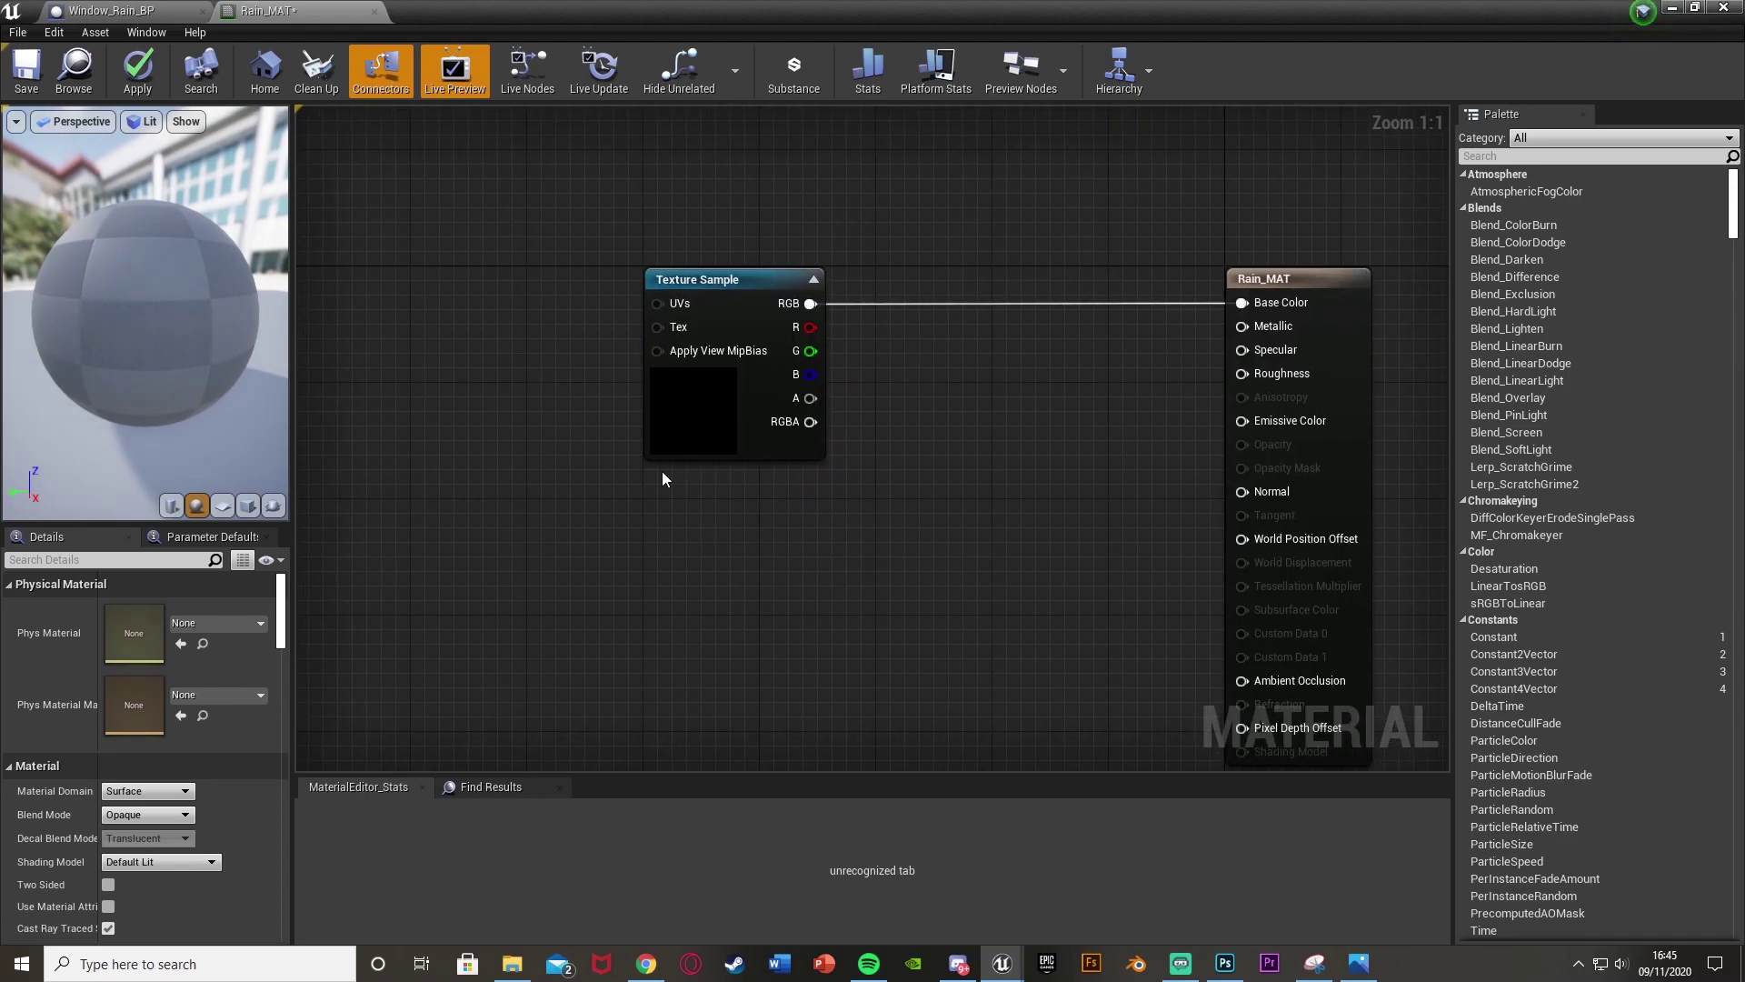
pyautogui.click(624, 546)
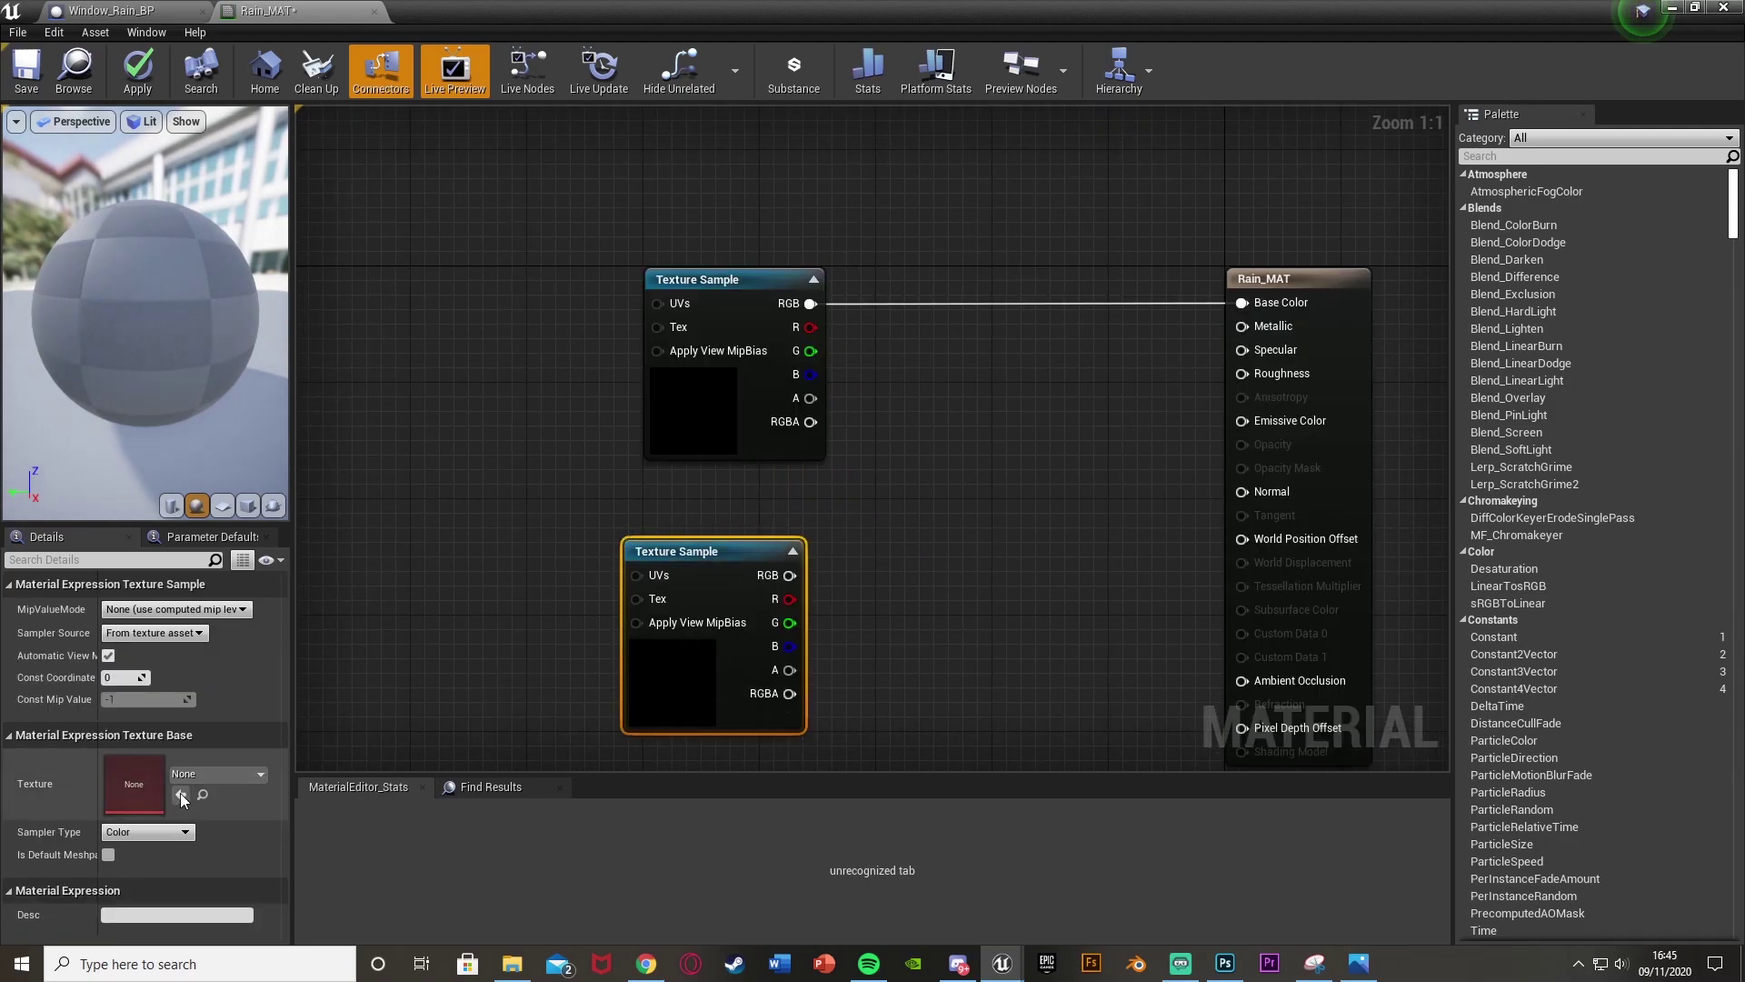
pyautogui.click(214, 775)
pyautogui.click(705, 635)
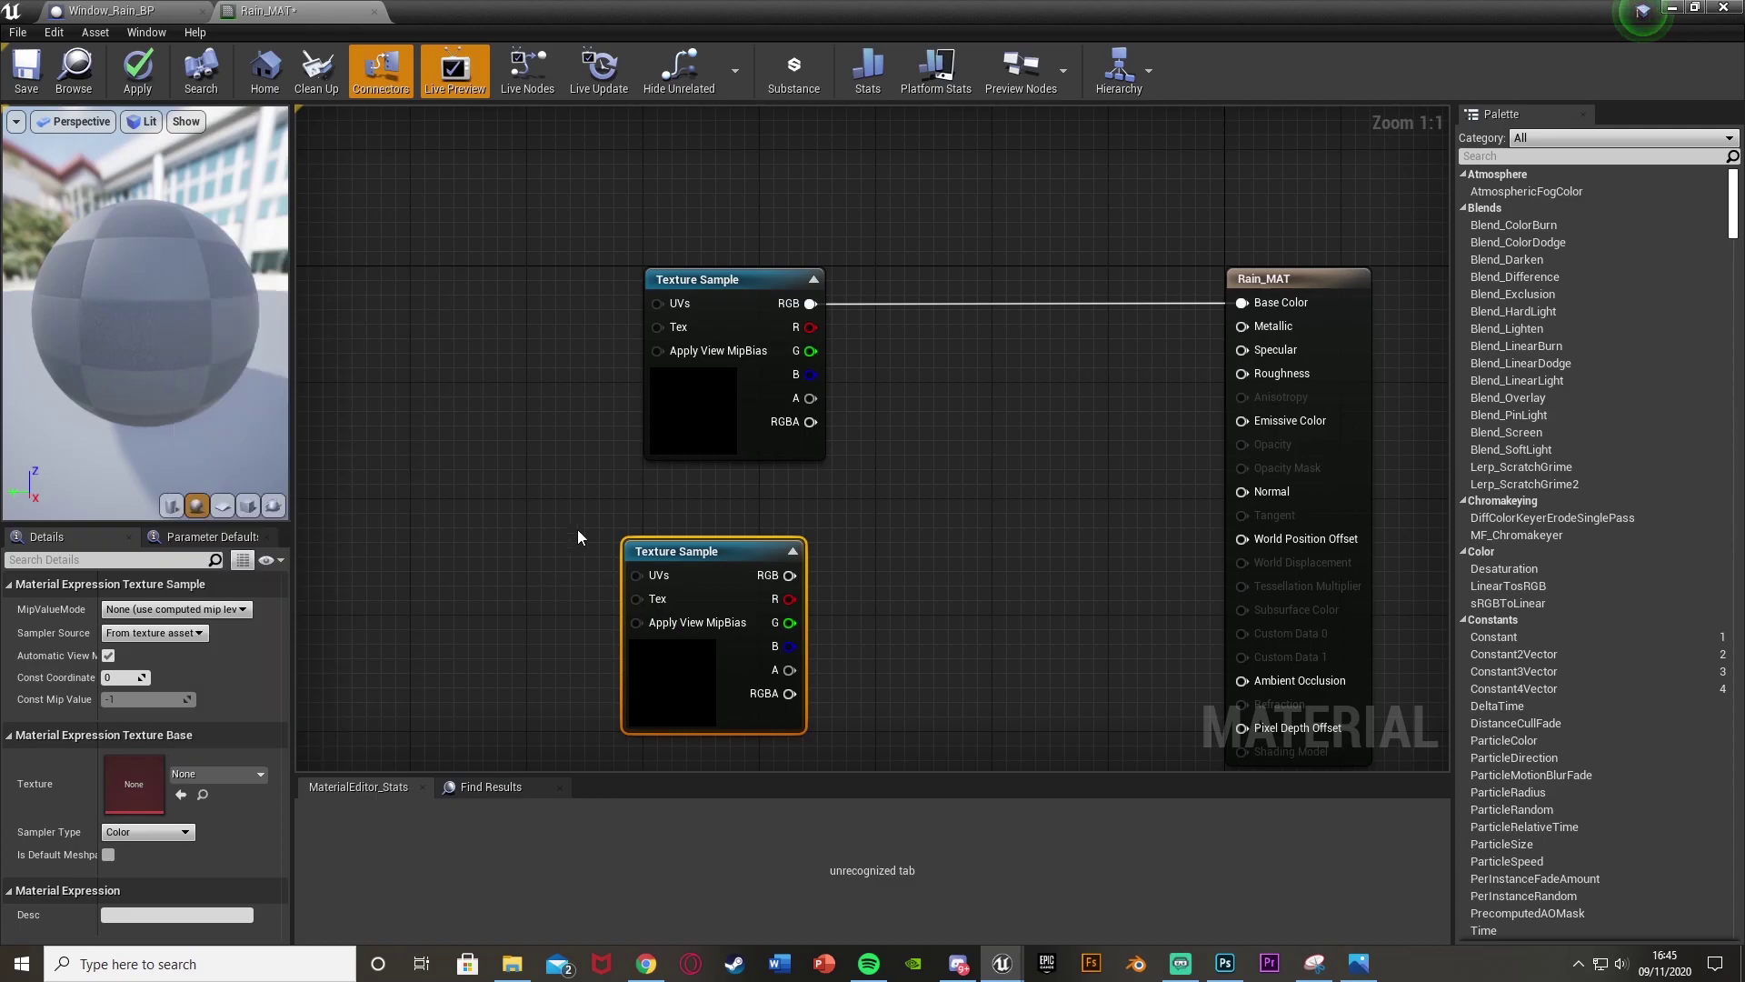
pyautogui.press('Delete')
# Set the Rain_MAT material's blend mode to Translucent and save it.
pyautogui.moveTo(749, 443); pyautogui.dragTo(682, 482, button='right')
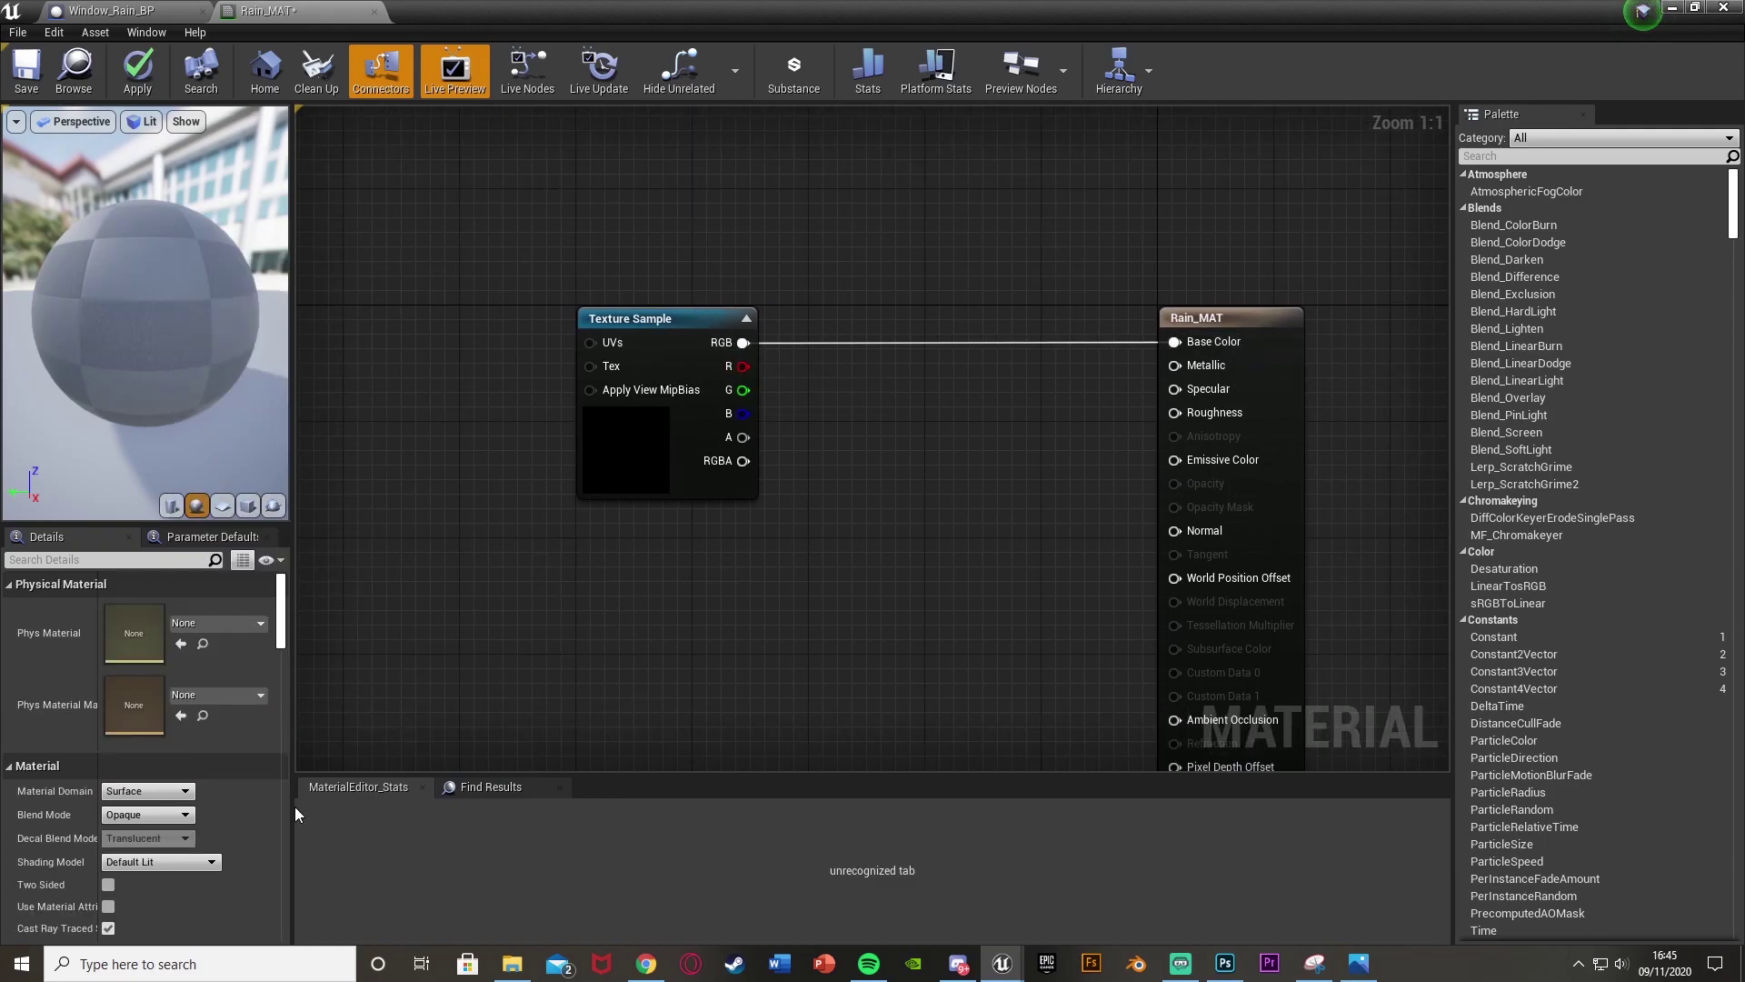
pyautogui.click(127, 814)
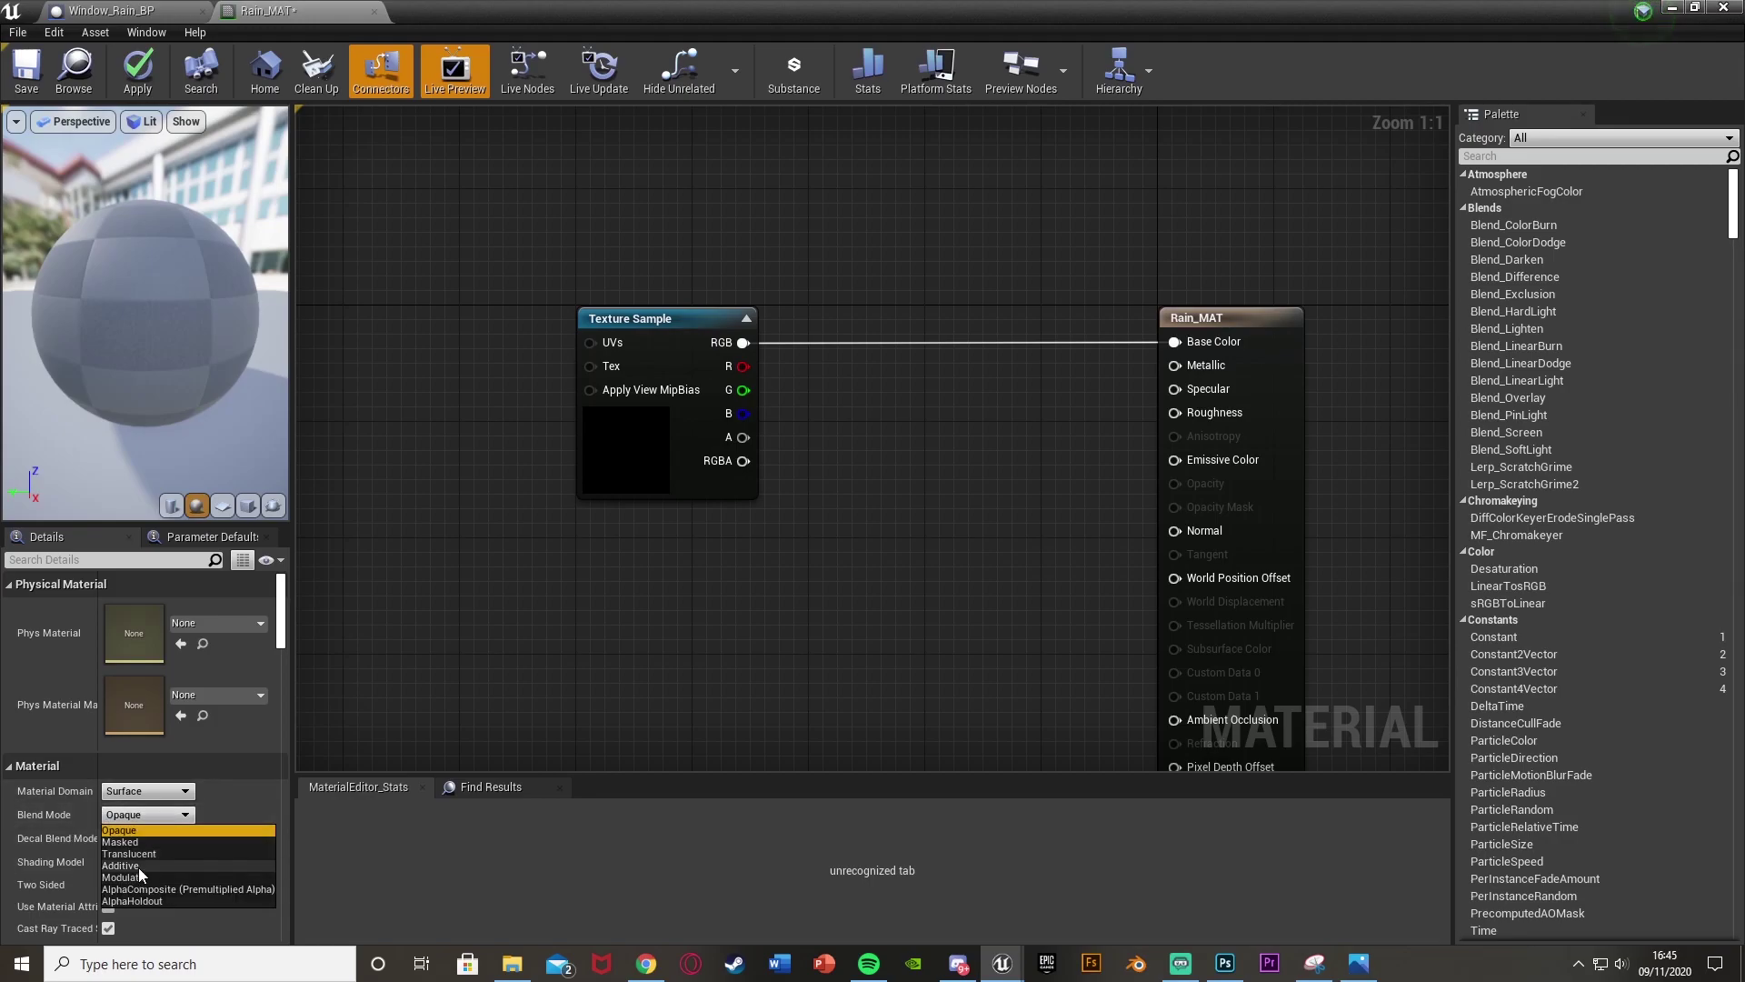
pyautogui.click(136, 855)
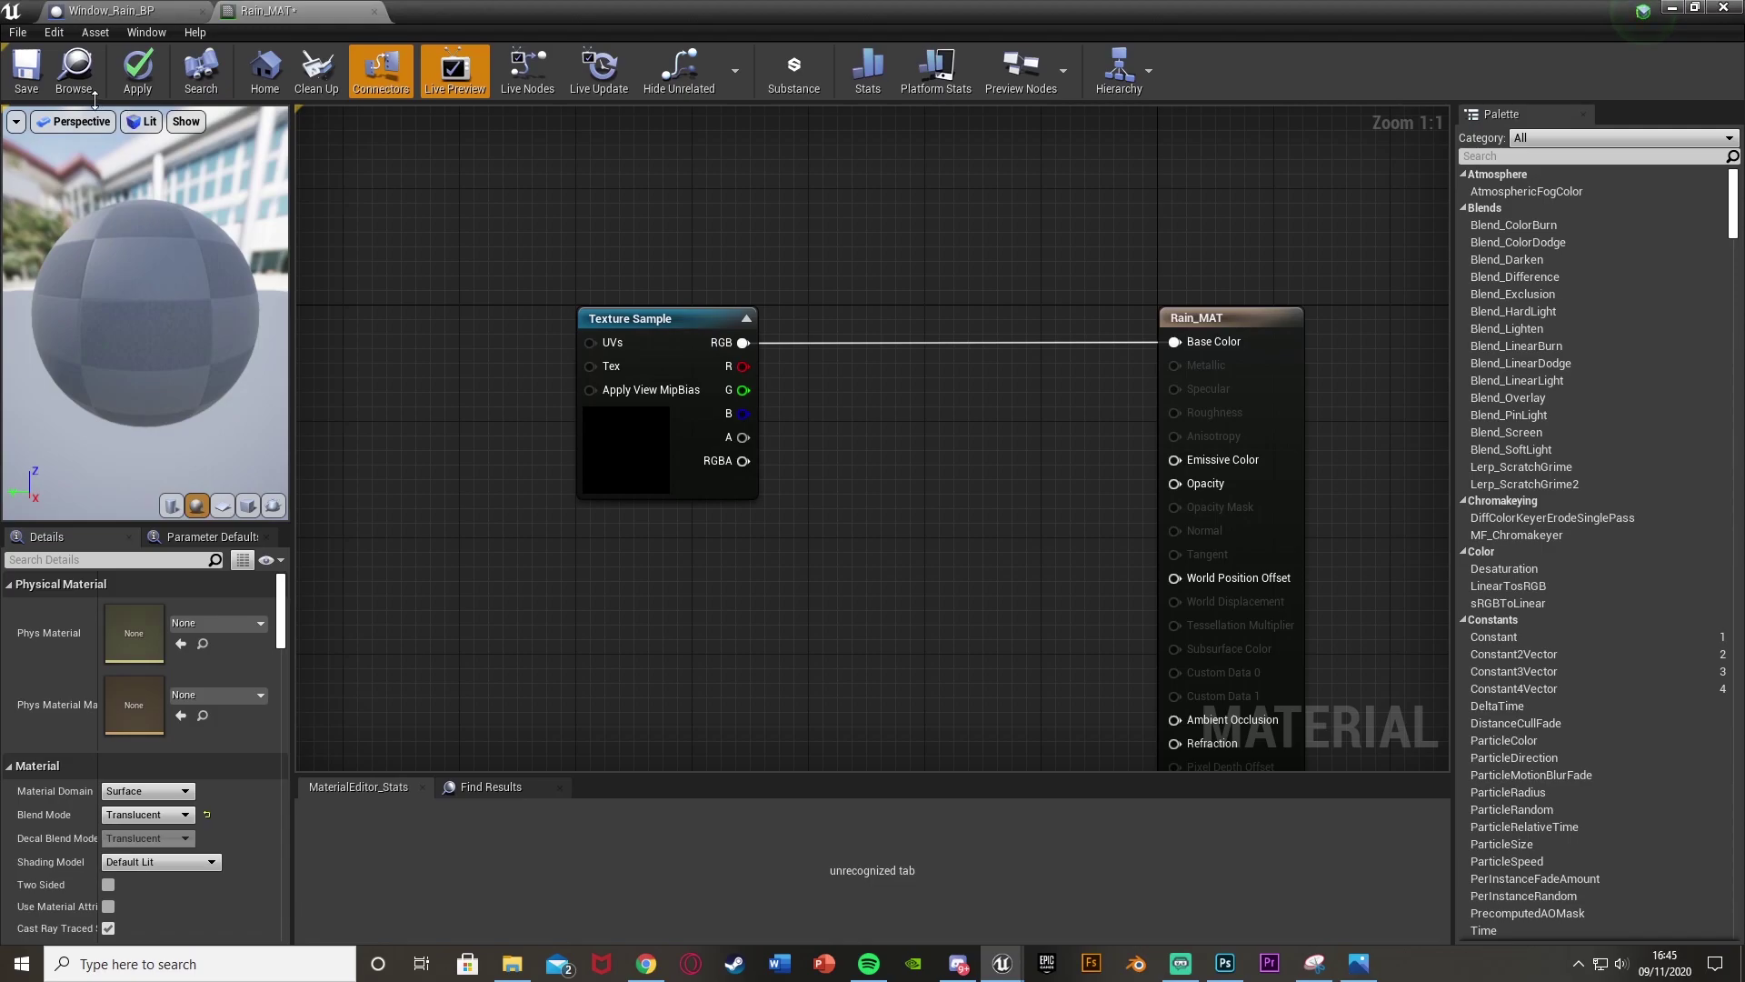
pyautogui.click(27, 70)
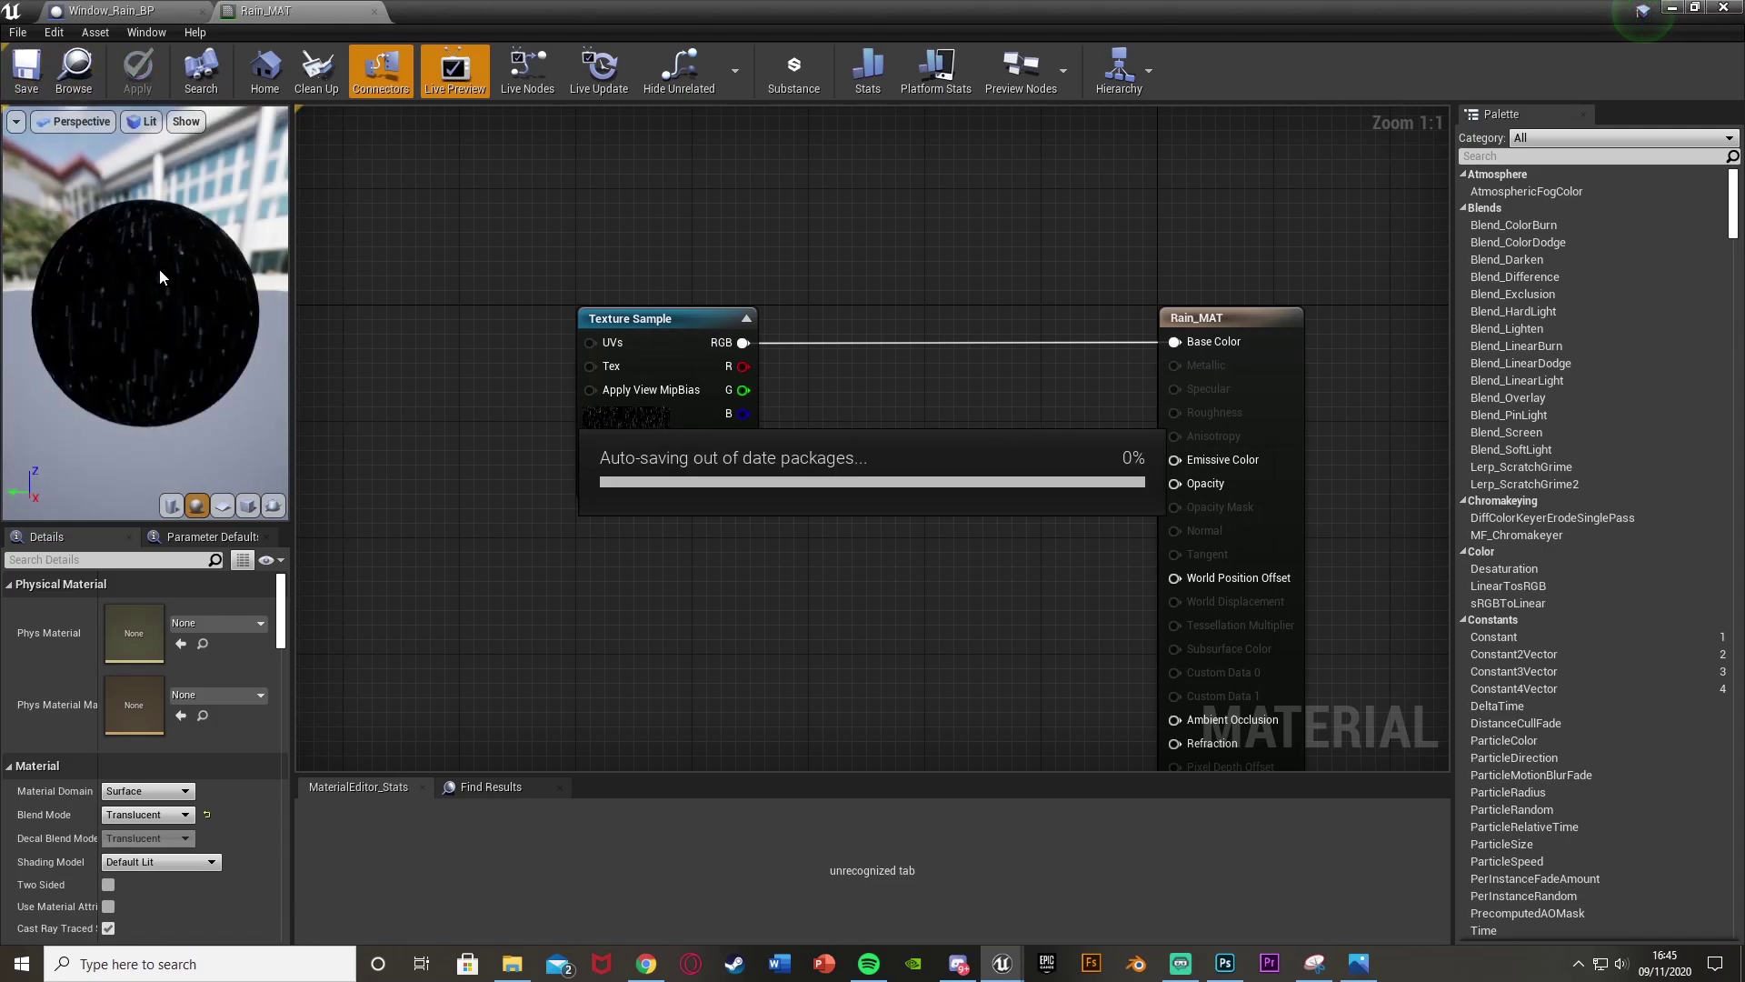
# Add a Panner node, connect it to the Texture Sample's UVs input, and align it level with that node.
pyautogui.moveTo(344, 402); pyautogui.dragTo(698, 414, button='right')
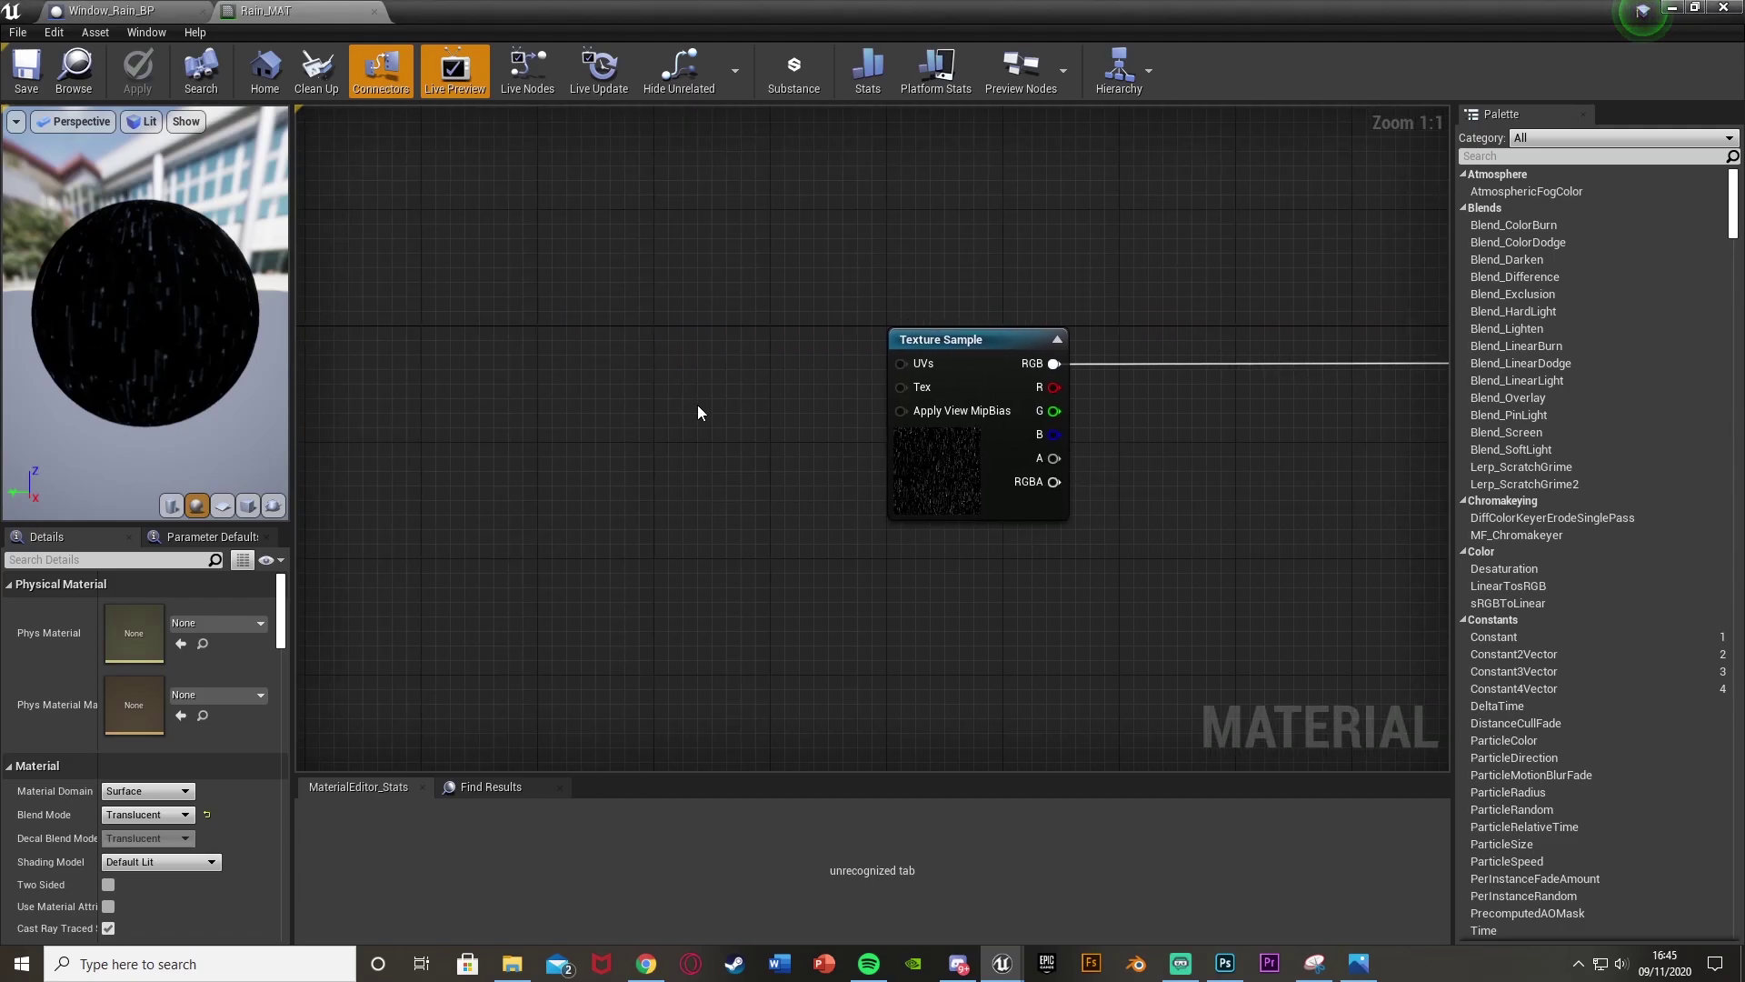
pyautogui.click(627, 377)
pyautogui.moveTo(724, 412); pyautogui.dragTo(916, 366)
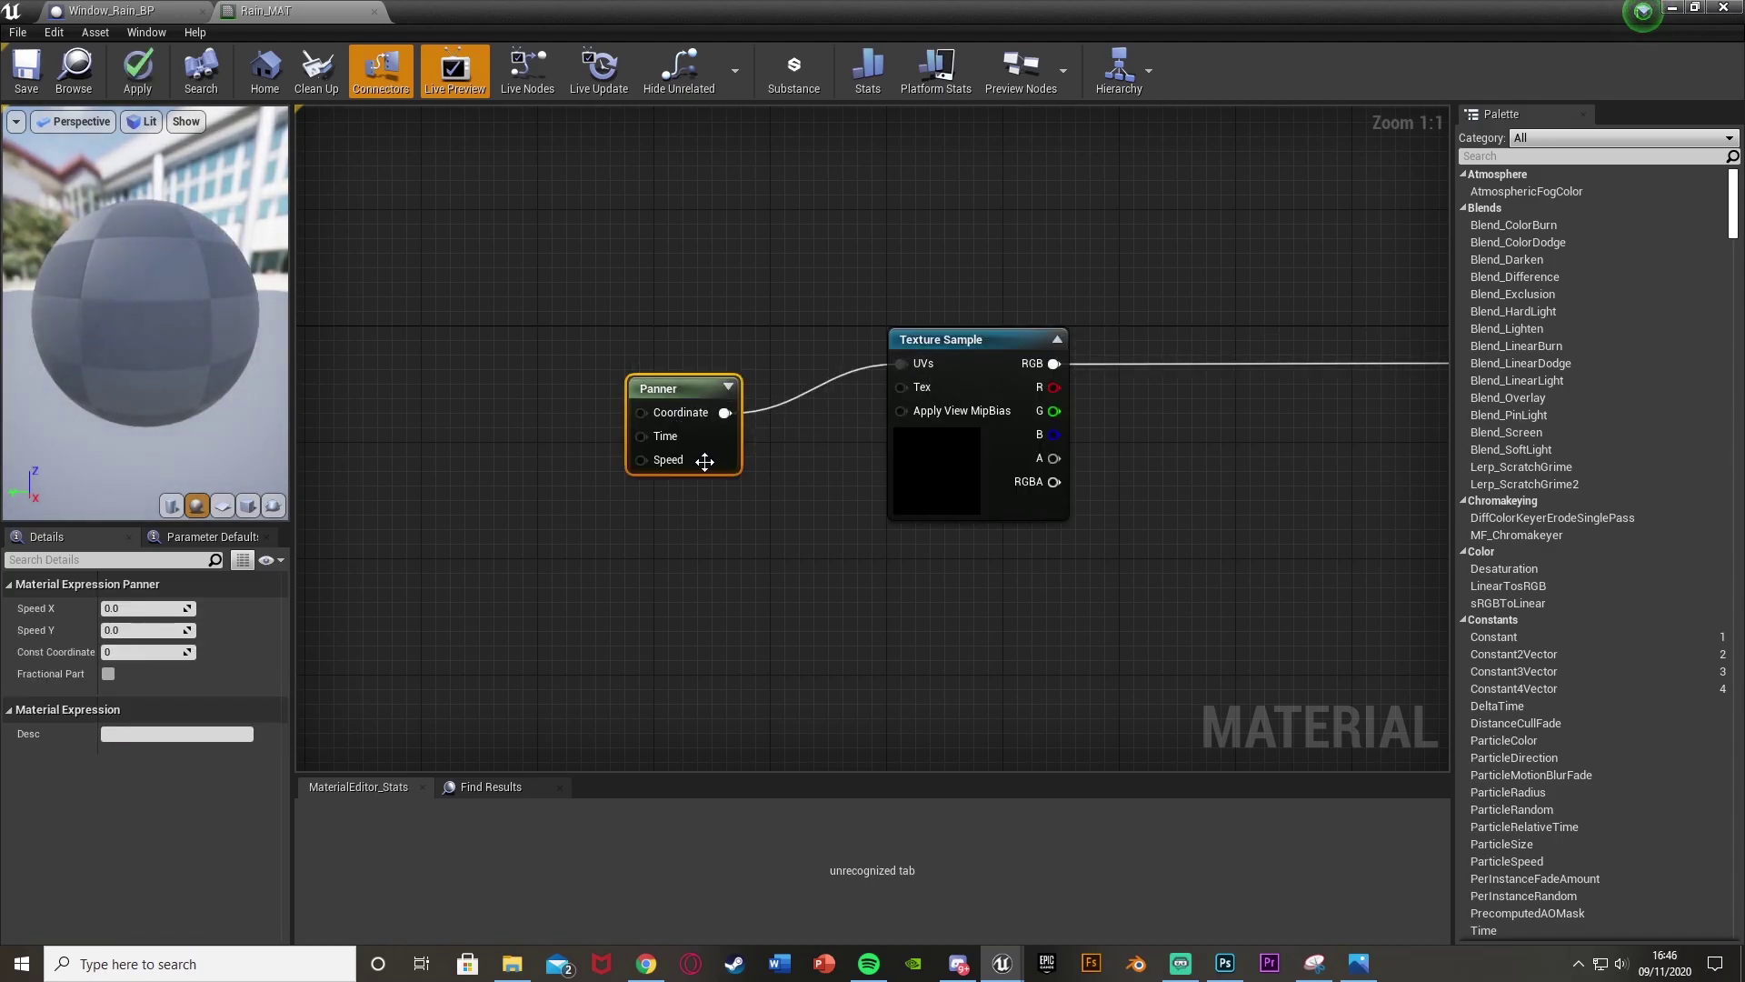
pyautogui.moveTo(703, 460); pyautogui.dragTo(702, 411)
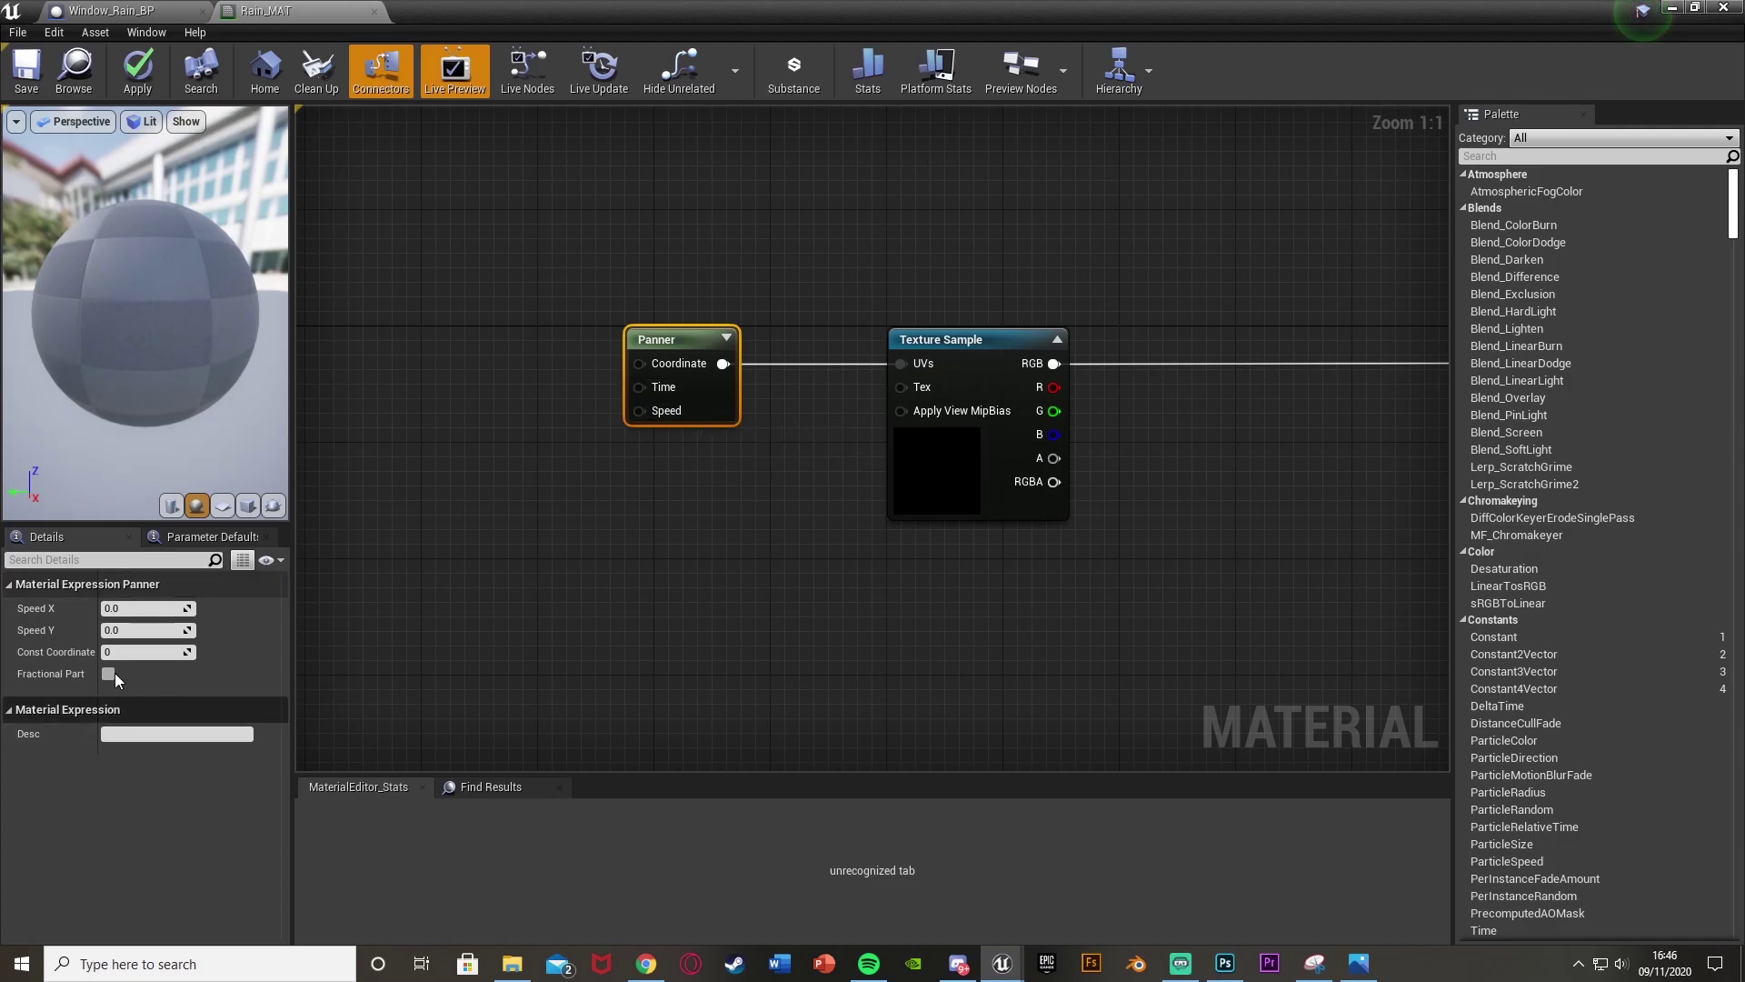
# Set the Panner's Speed Y to -1.0, and apply and save the material.
pyautogui.click(129, 630)
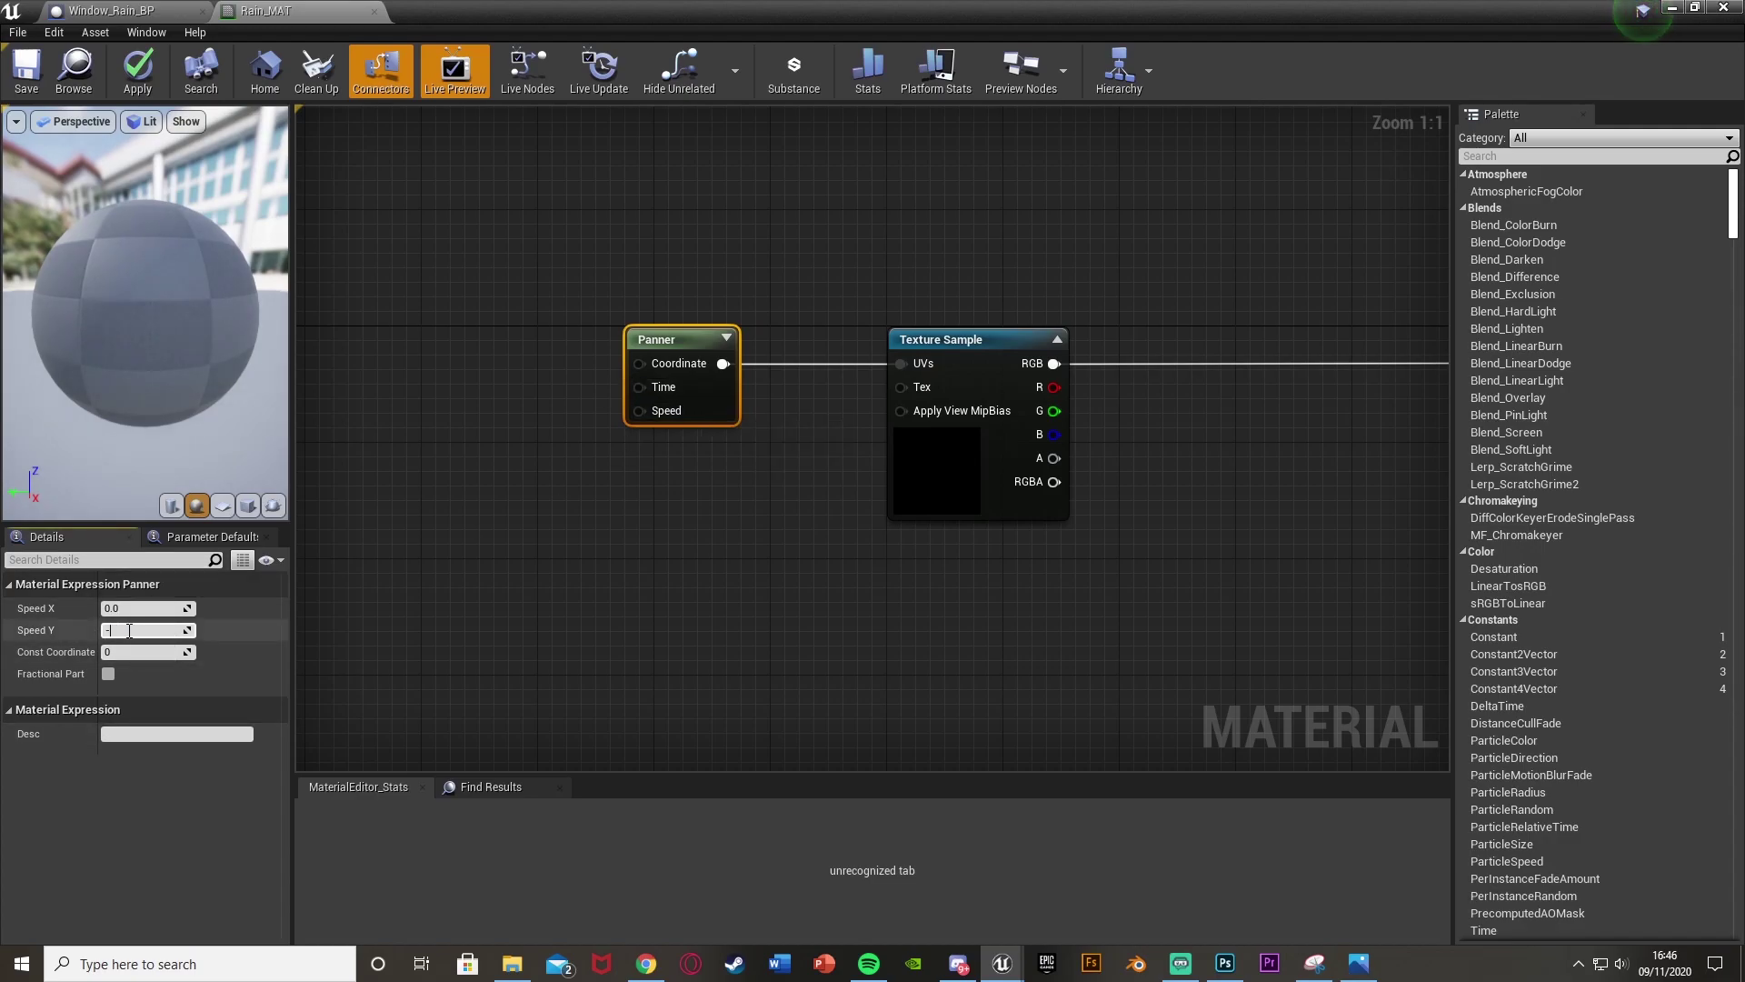
pyautogui.write('-1.0')
pyautogui.press('Return')
pyautogui.click(144, 88)
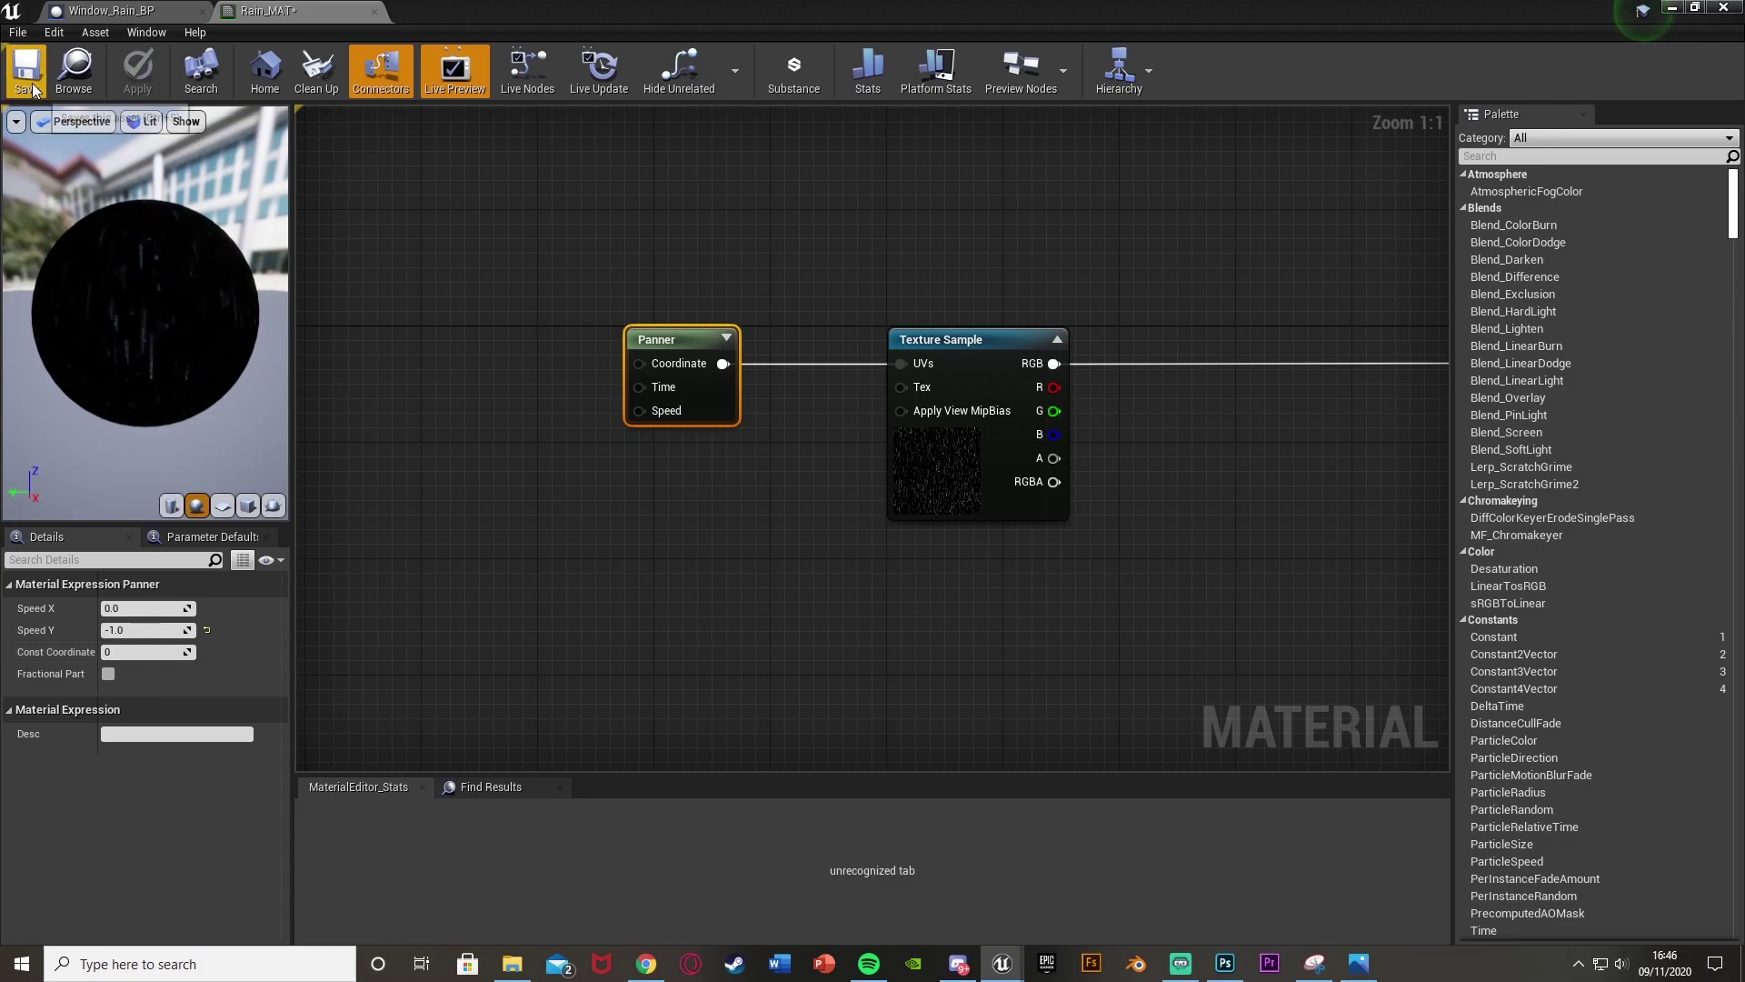
pyautogui.hotkey('ctrl', 's')
pyautogui.moveTo(788, 521); pyautogui.dragTo(662, 553, button='right')
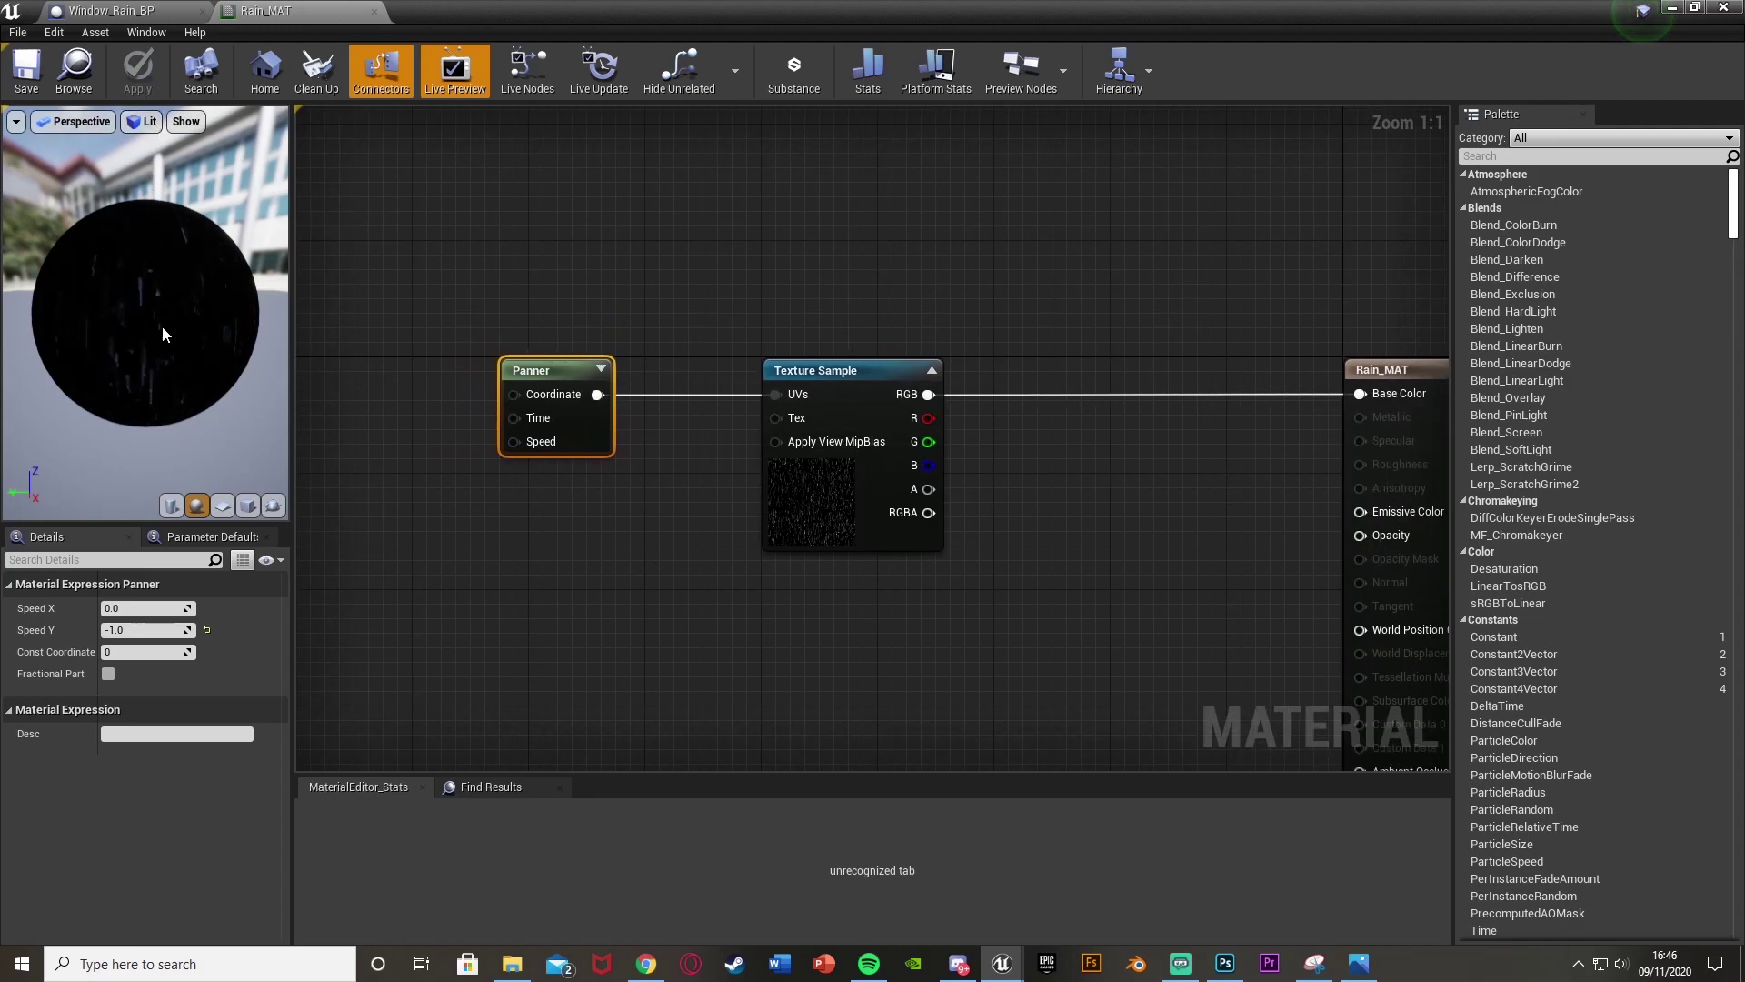
pyautogui.moveTo(1011, 617); pyautogui.dragTo(799, 515, button='right')
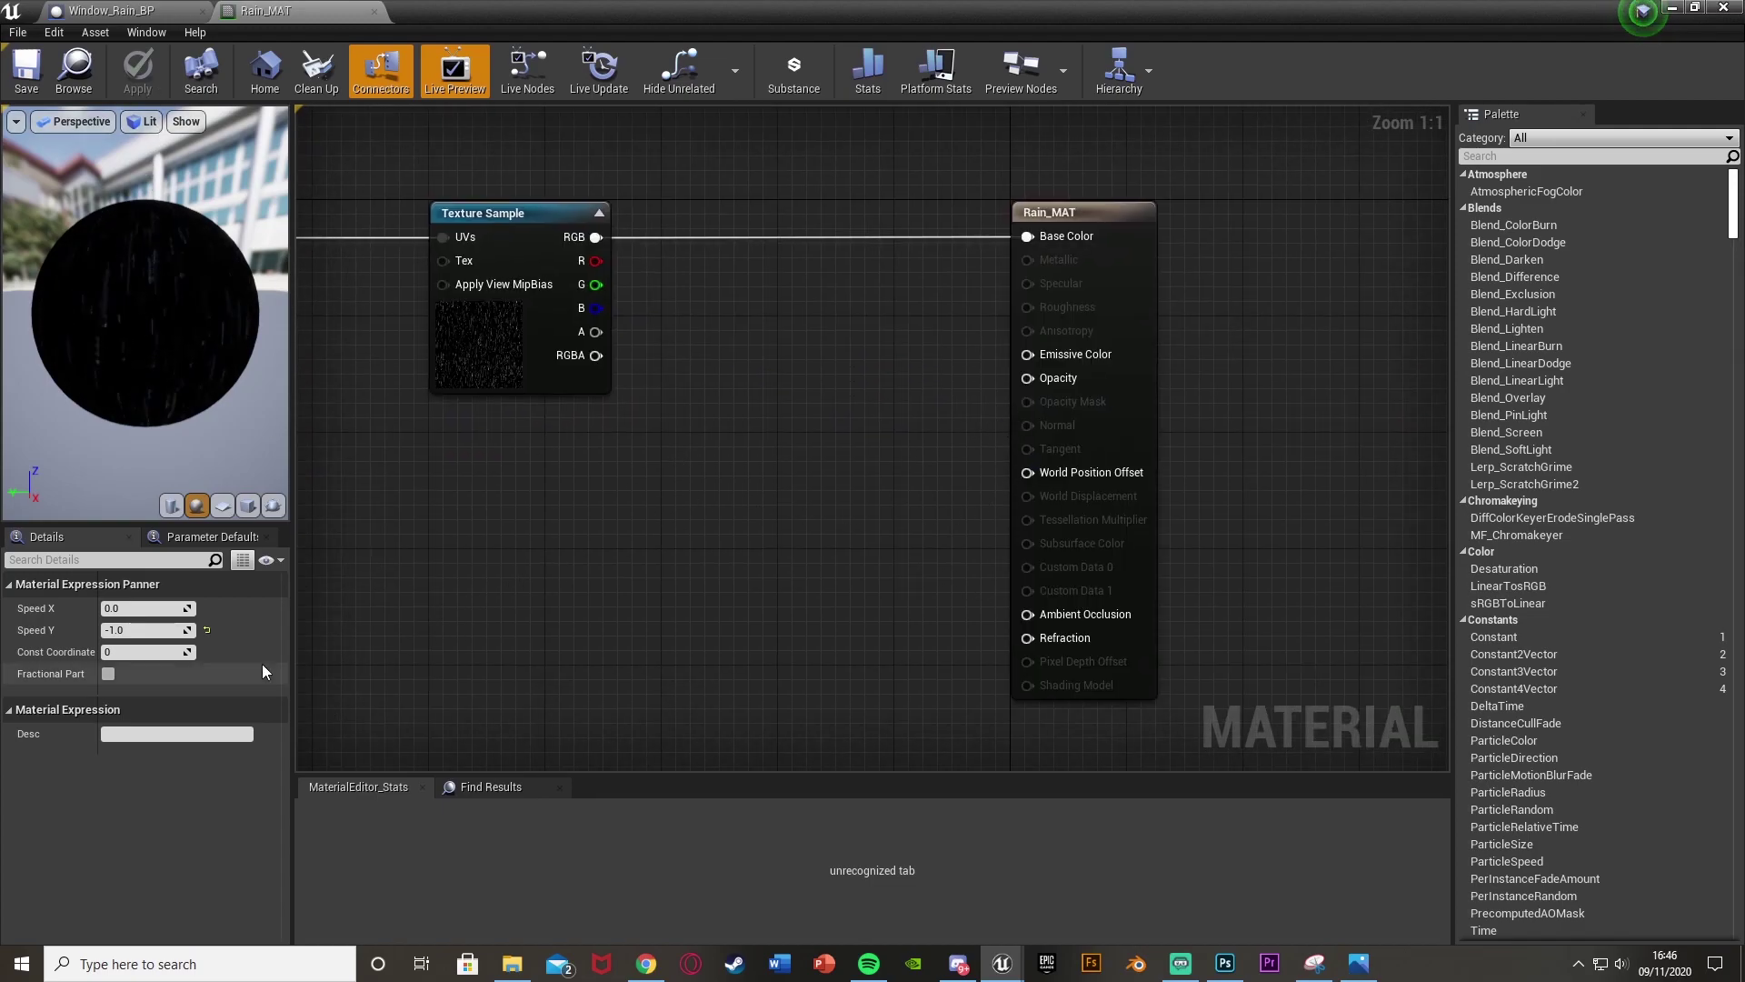
# Add a Constant node below the Texture Sample in the Rain_MAT graph and set its value to 0.7.
pyautogui.click(564, 477)
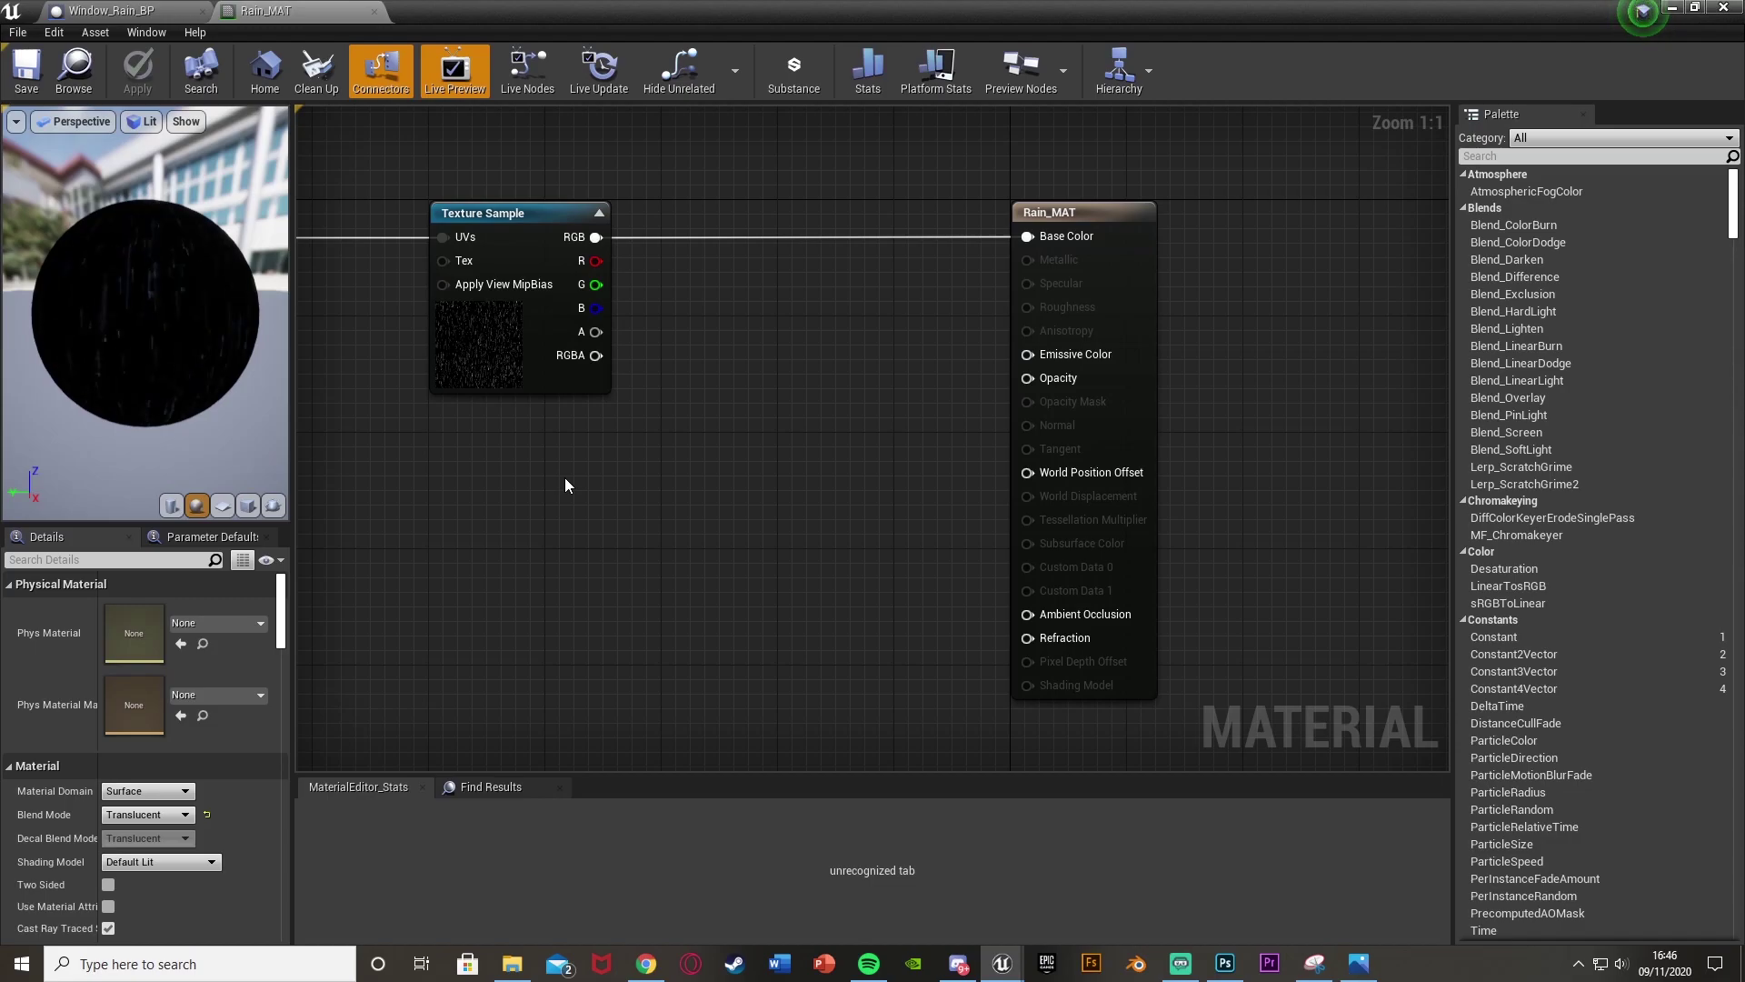
pyautogui.click(564, 477)
pyautogui.click(169, 608)
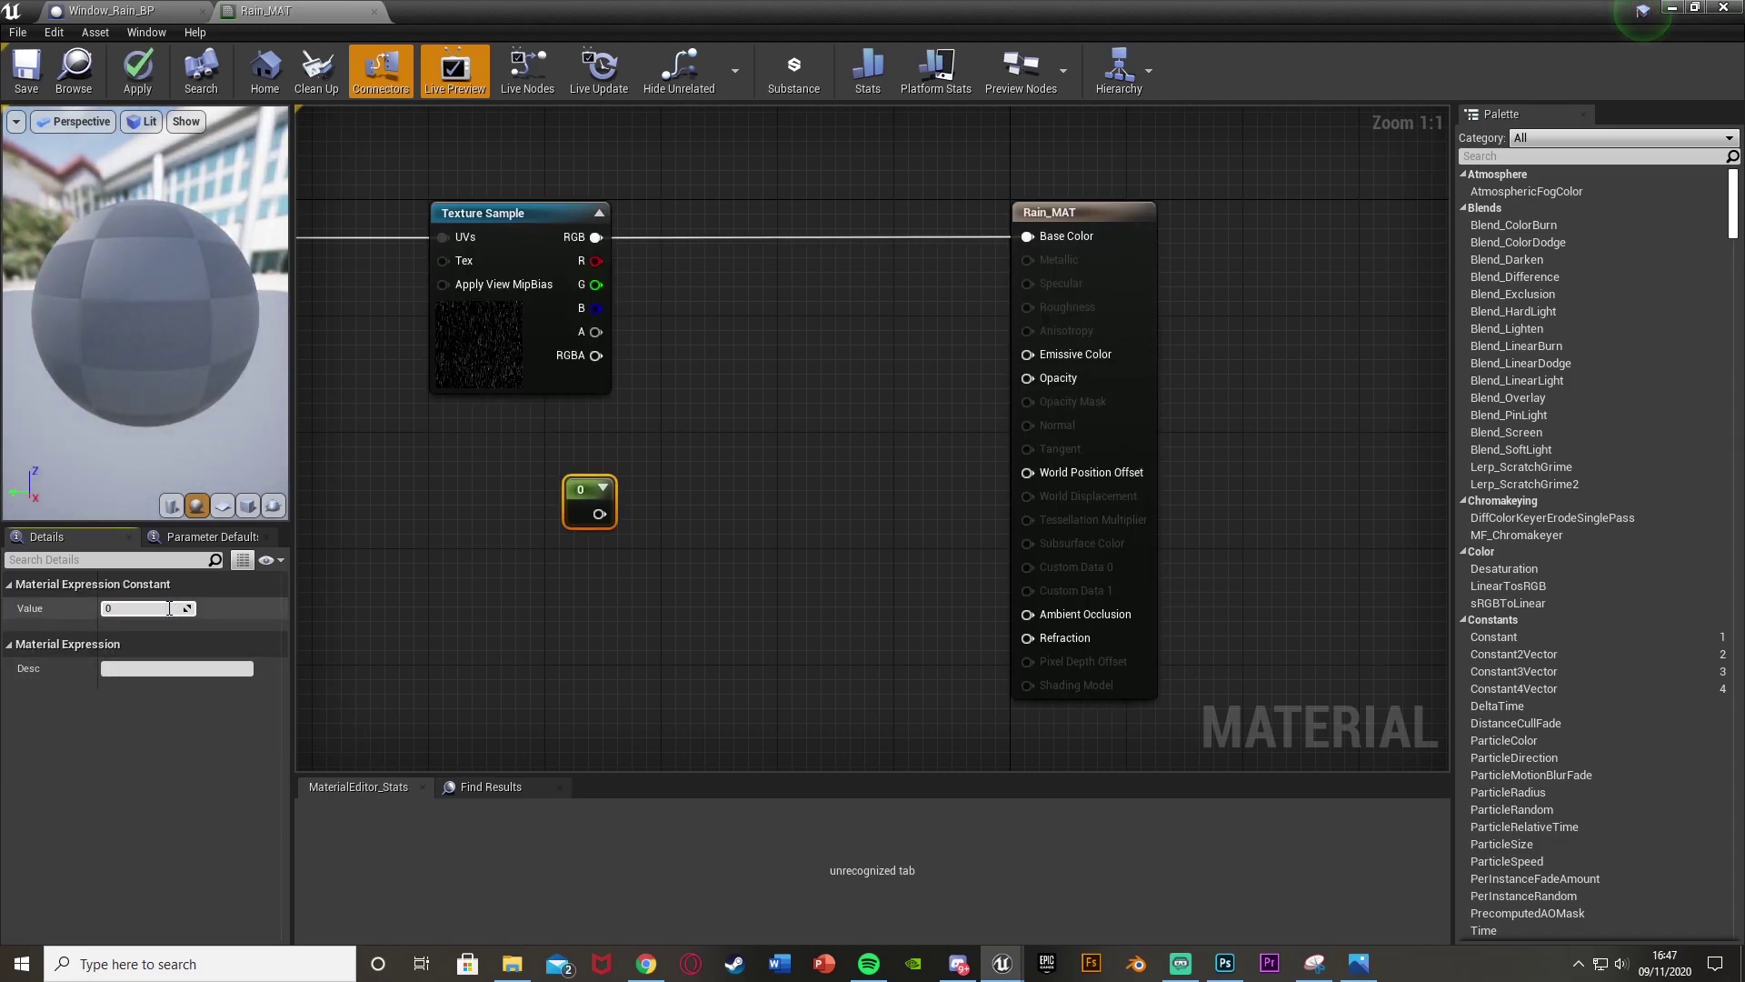
pyautogui.write('0.7')
pyautogui.press('Return')
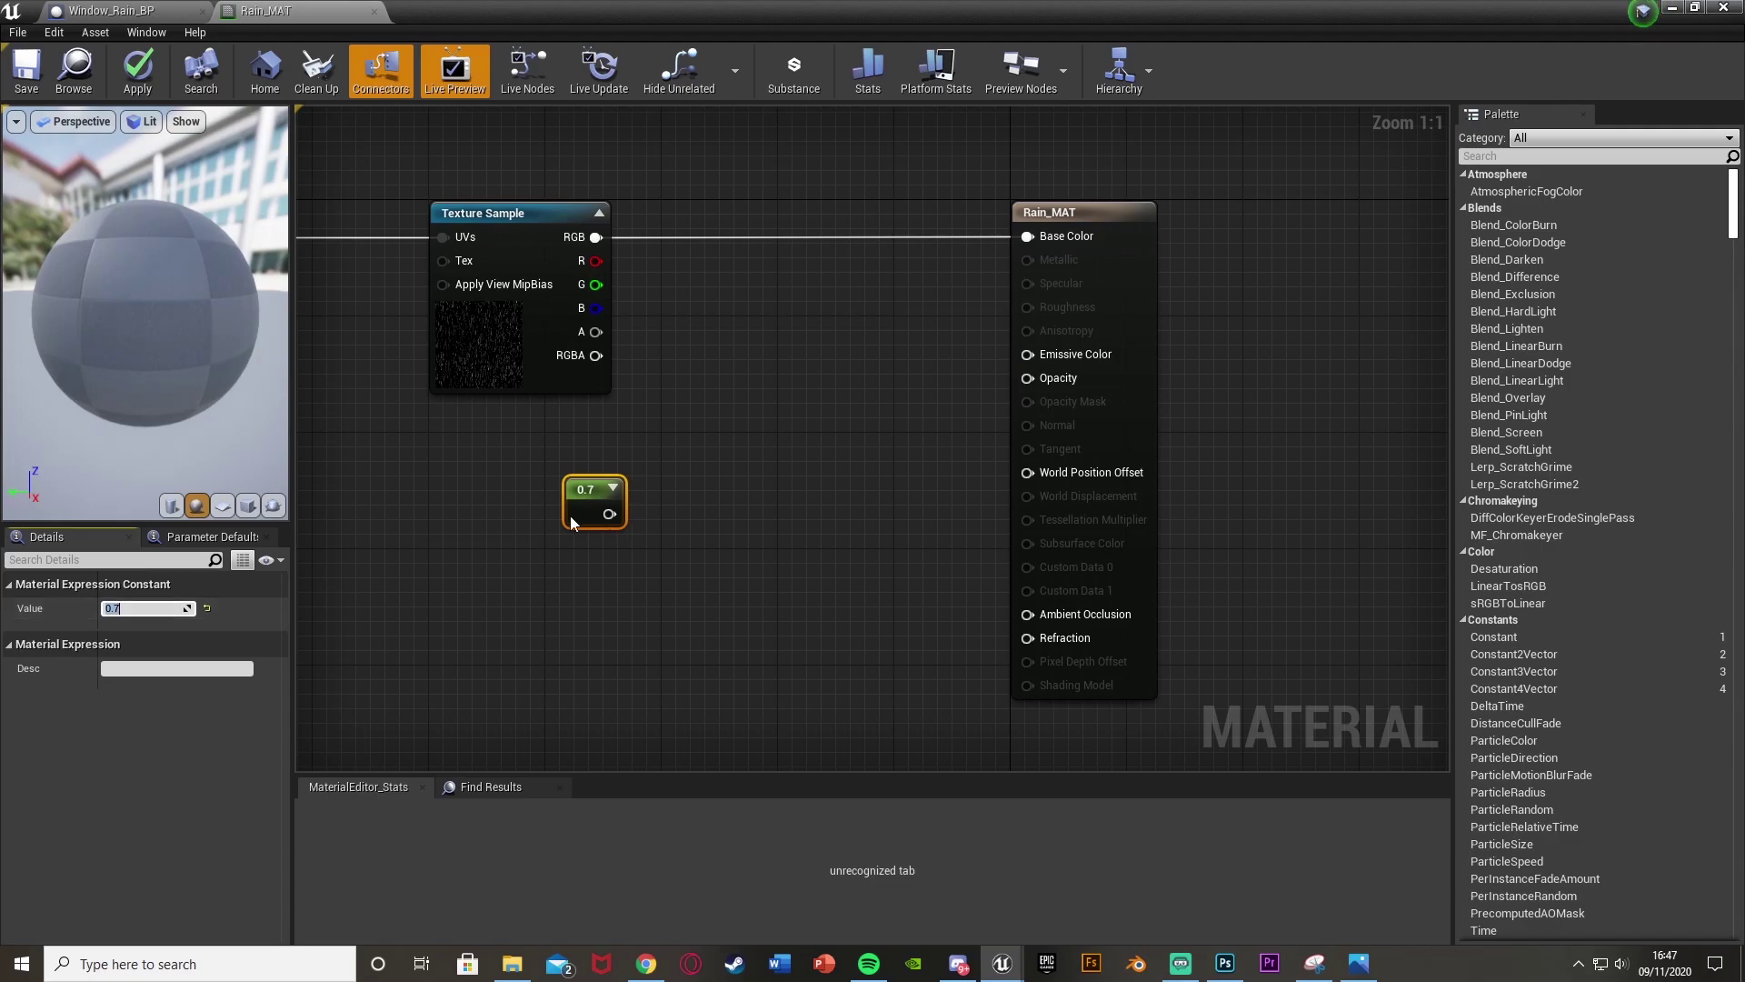
# Connect the 0.7 constant to the material's Opacity input, place the node between Texture Sample and the output, and apply the change.
pyautogui.moveTo(609, 514); pyautogui.dragTo(1027, 377)
pyautogui.moveTo(604, 491); pyautogui.dragTo(811, 362)
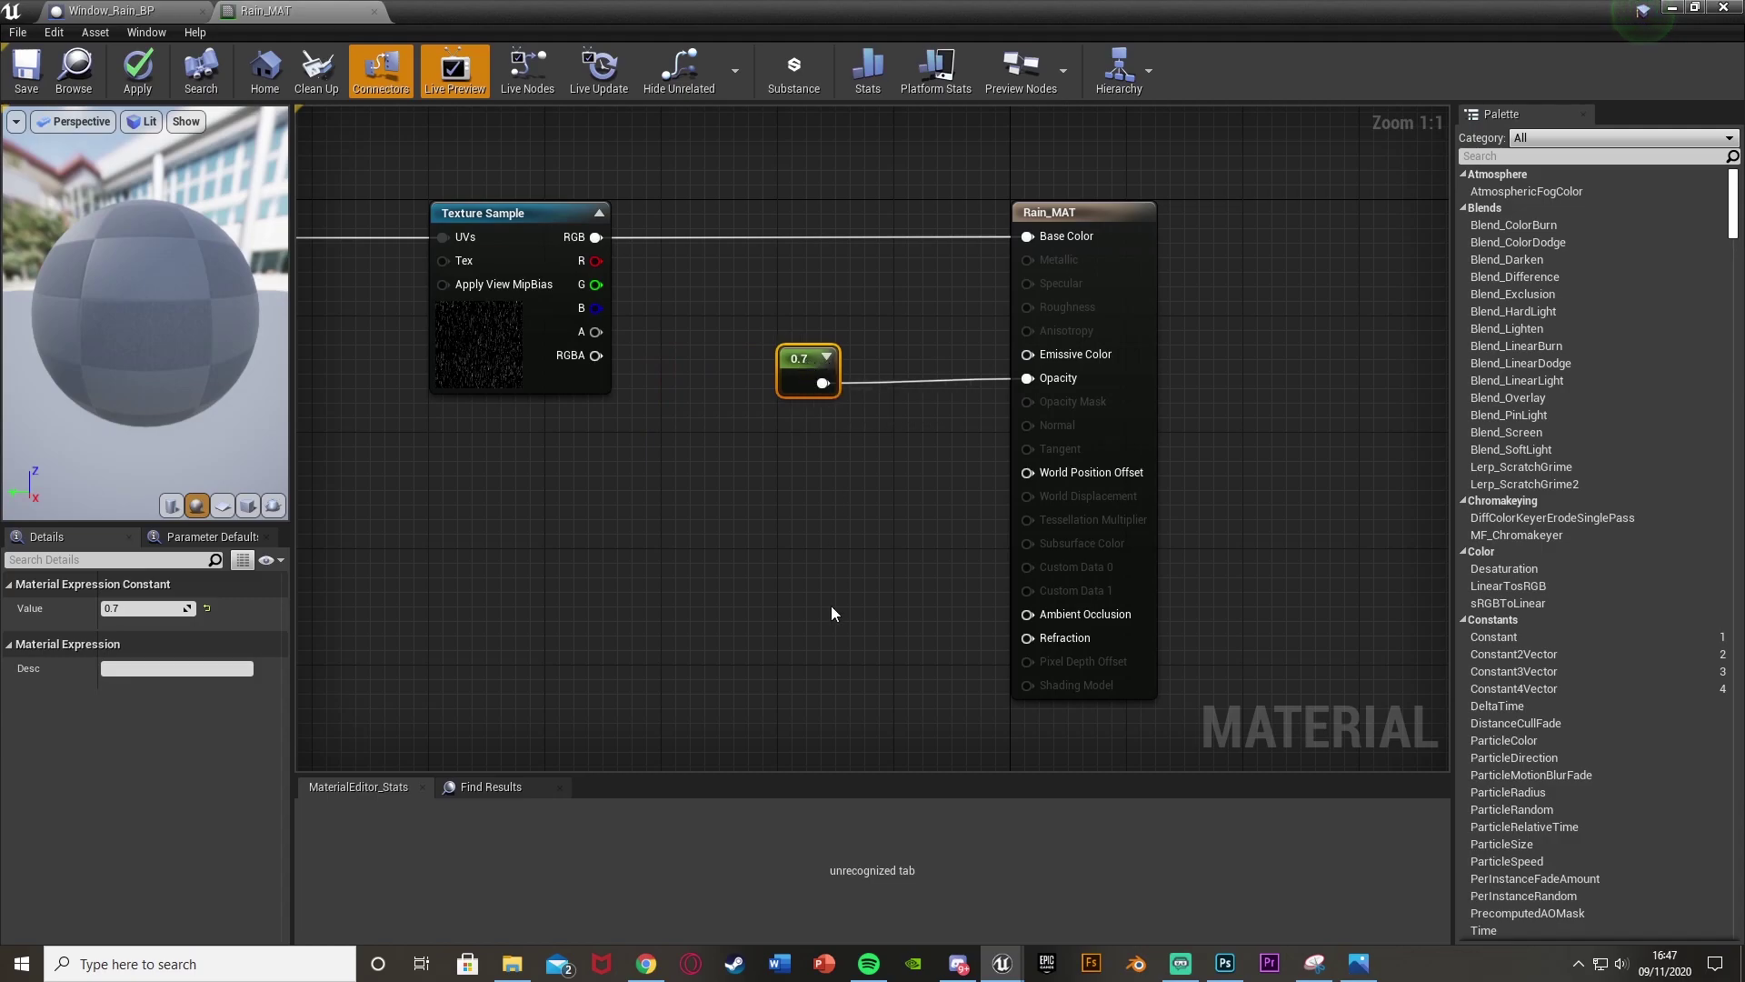
pyautogui.click(145, 80)
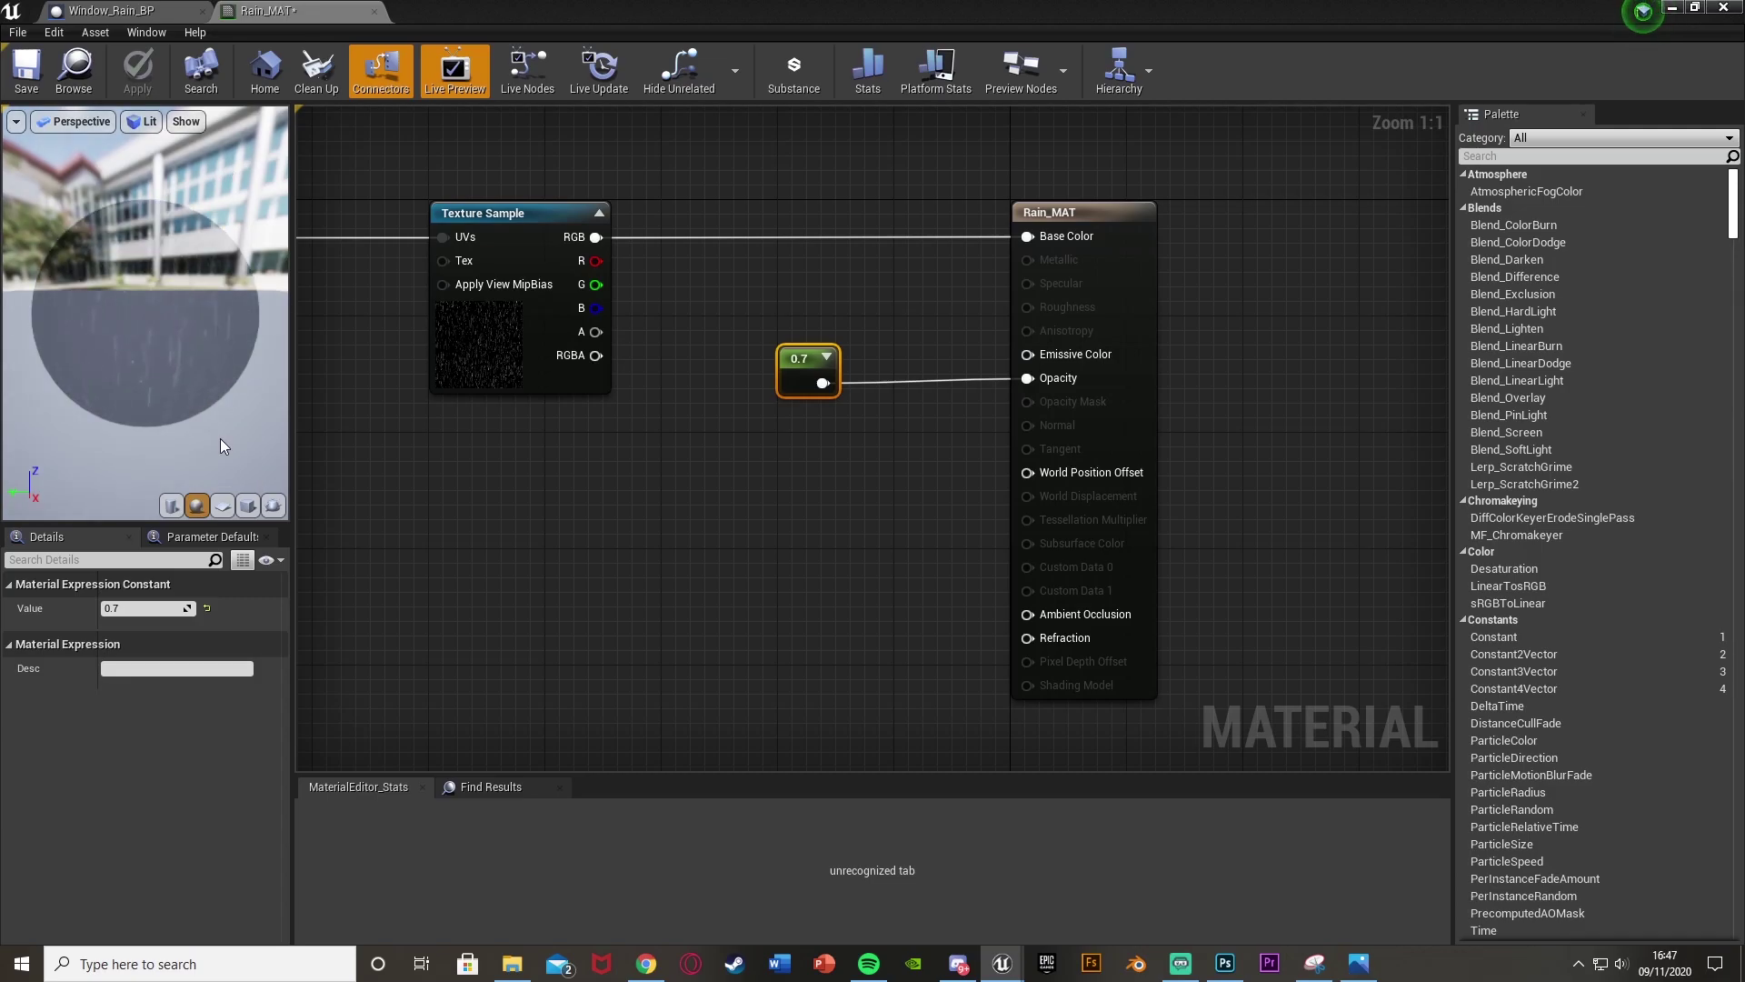
# Save the Rain_MAT material and close its editor to return to the Window_Rain_BP blueprint.
pyautogui.moveTo(638, 481); pyautogui.dragTo(799, 534, button='right')
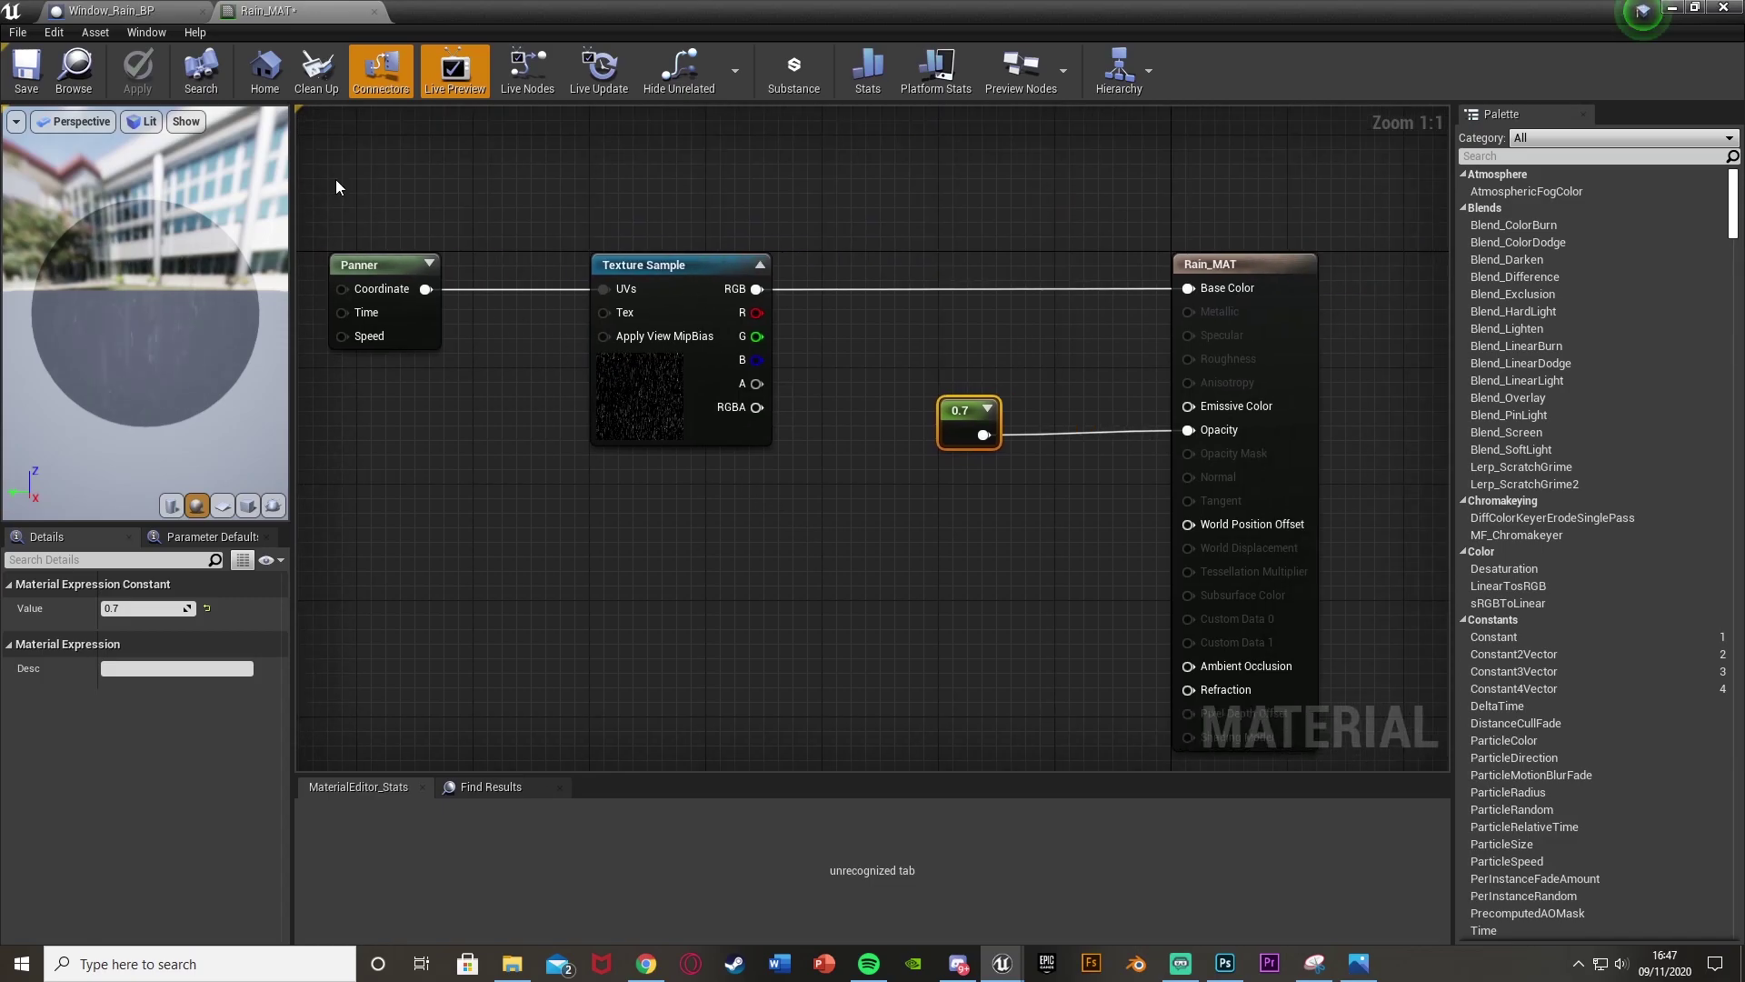
pyautogui.click(364, 262)
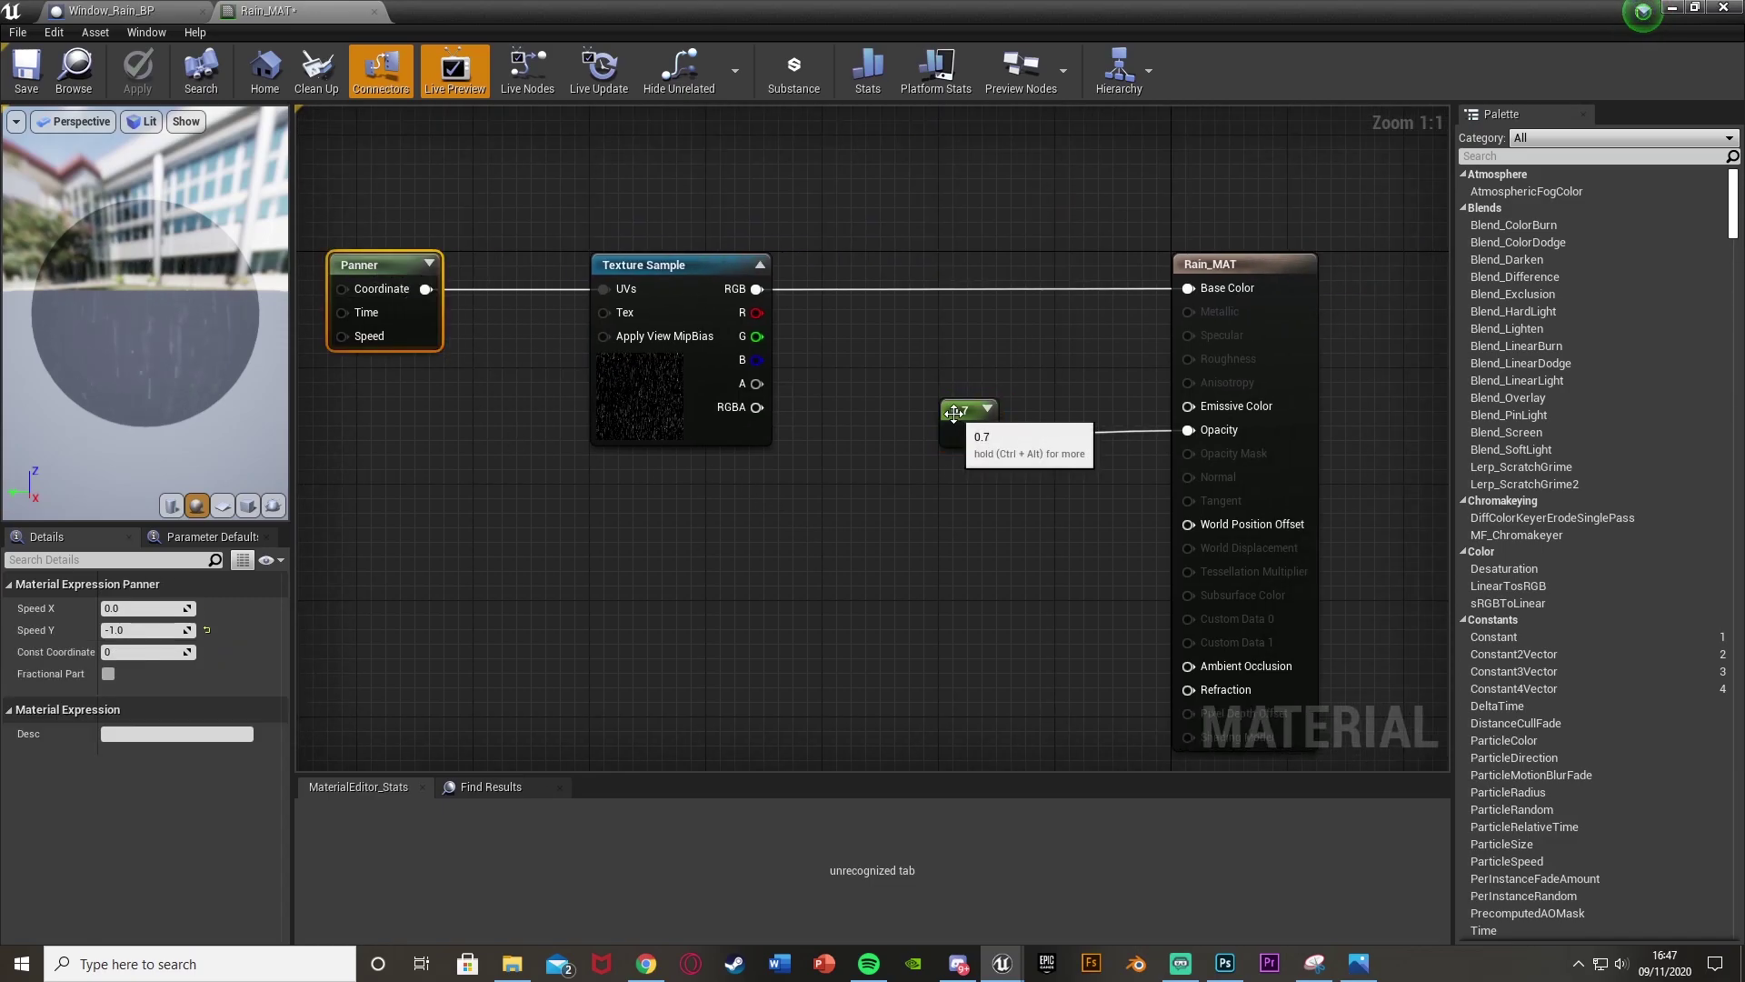
pyautogui.click(987, 440)
pyautogui.click(796, 491)
pyautogui.scroll(-1, 792, 489)
pyautogui.moveTo(792, 489); pyautogui.dragTo(725, 476, button='right')
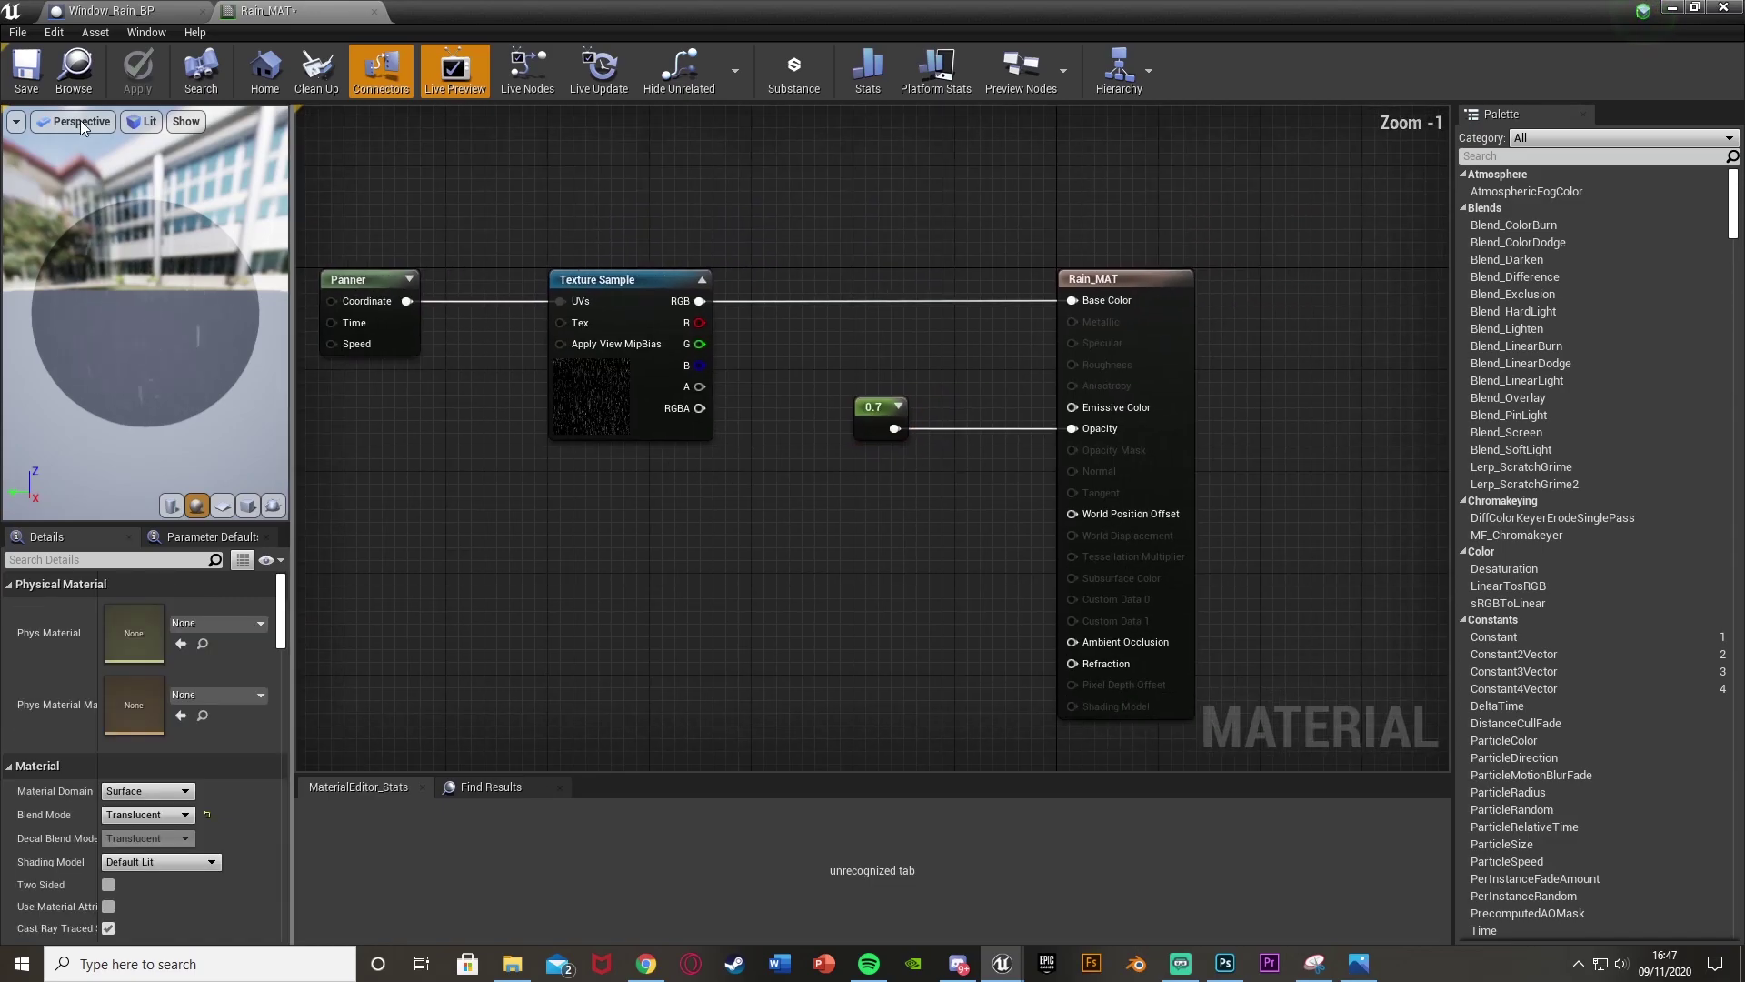
pyautogui.click(27, 72)
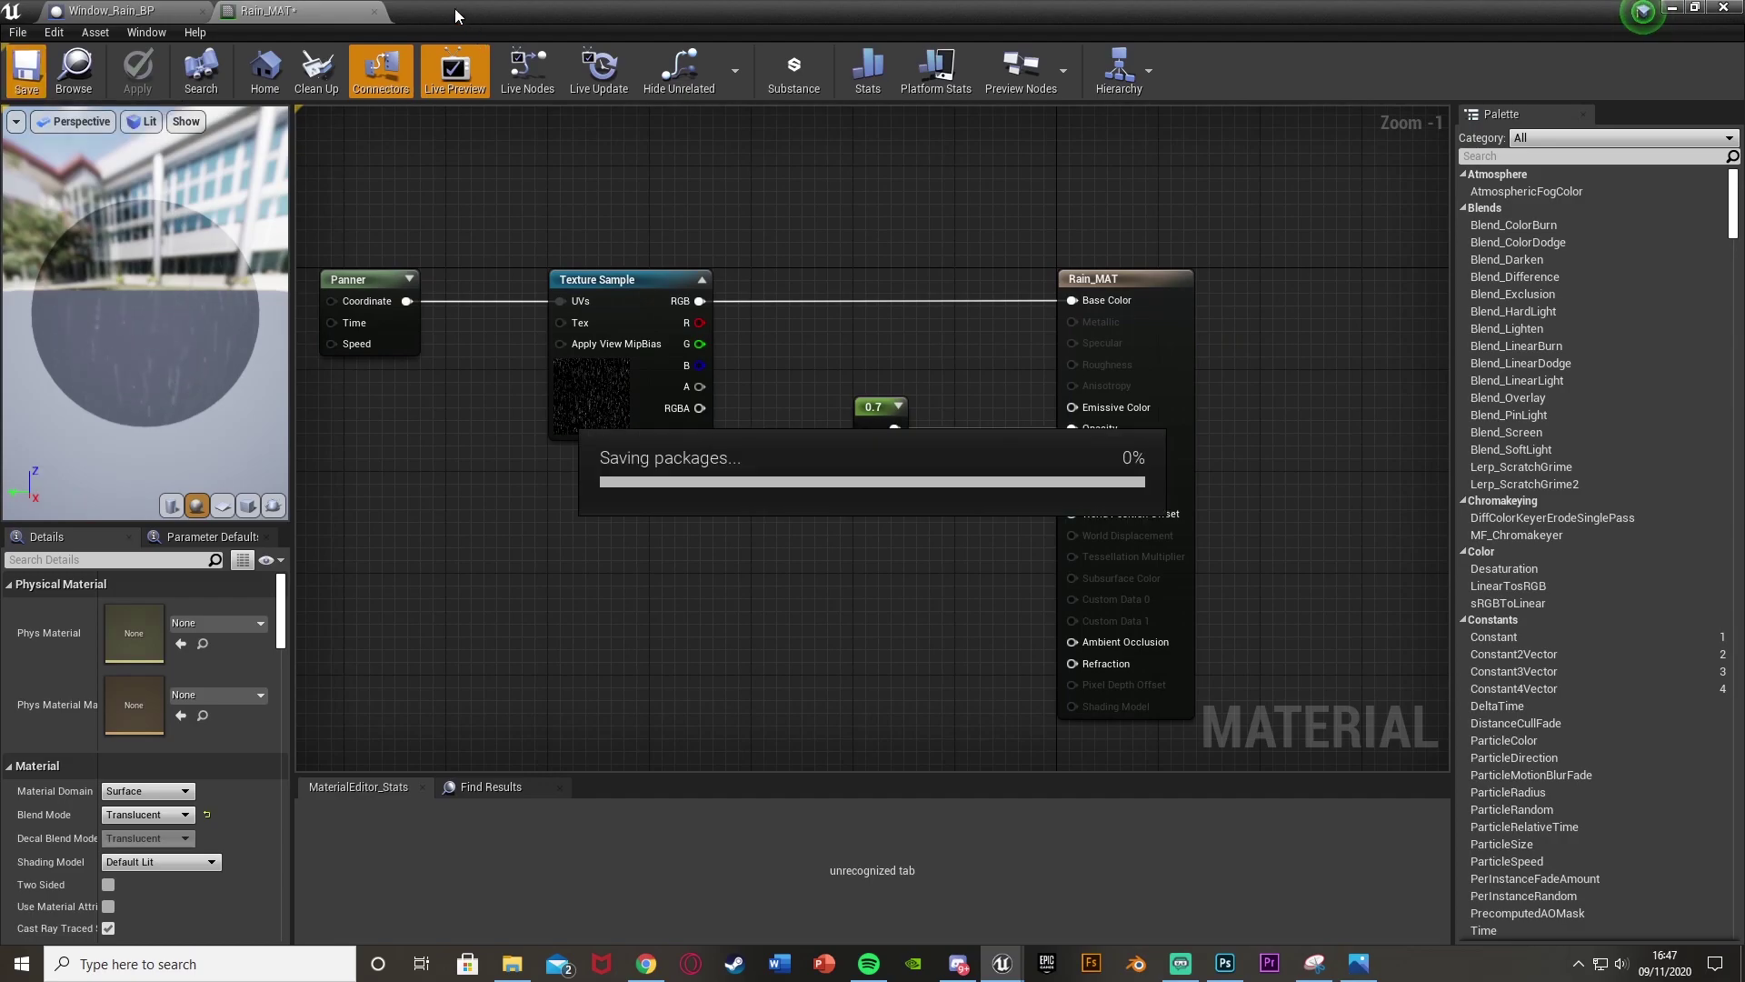
pyautogui.click(375, 11)
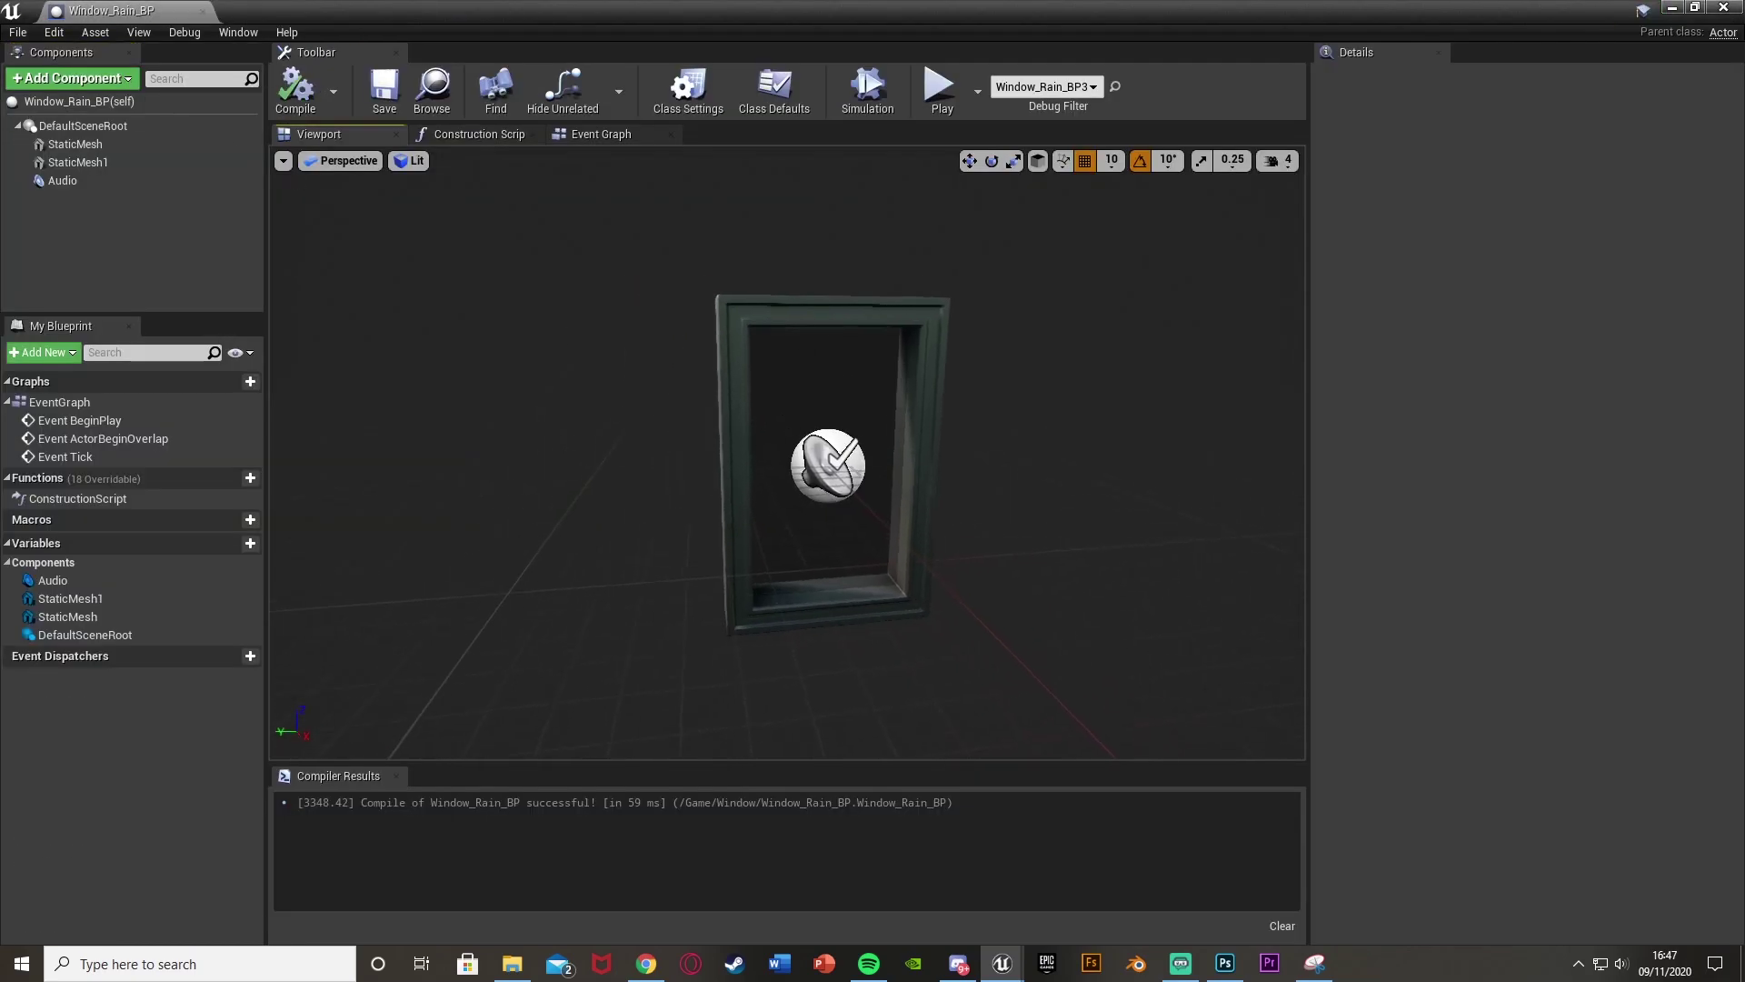
# Add a Plane component to Window_Rain_BP and assign the Rain_MAT material to it.
pyautogui.click(109, 83)
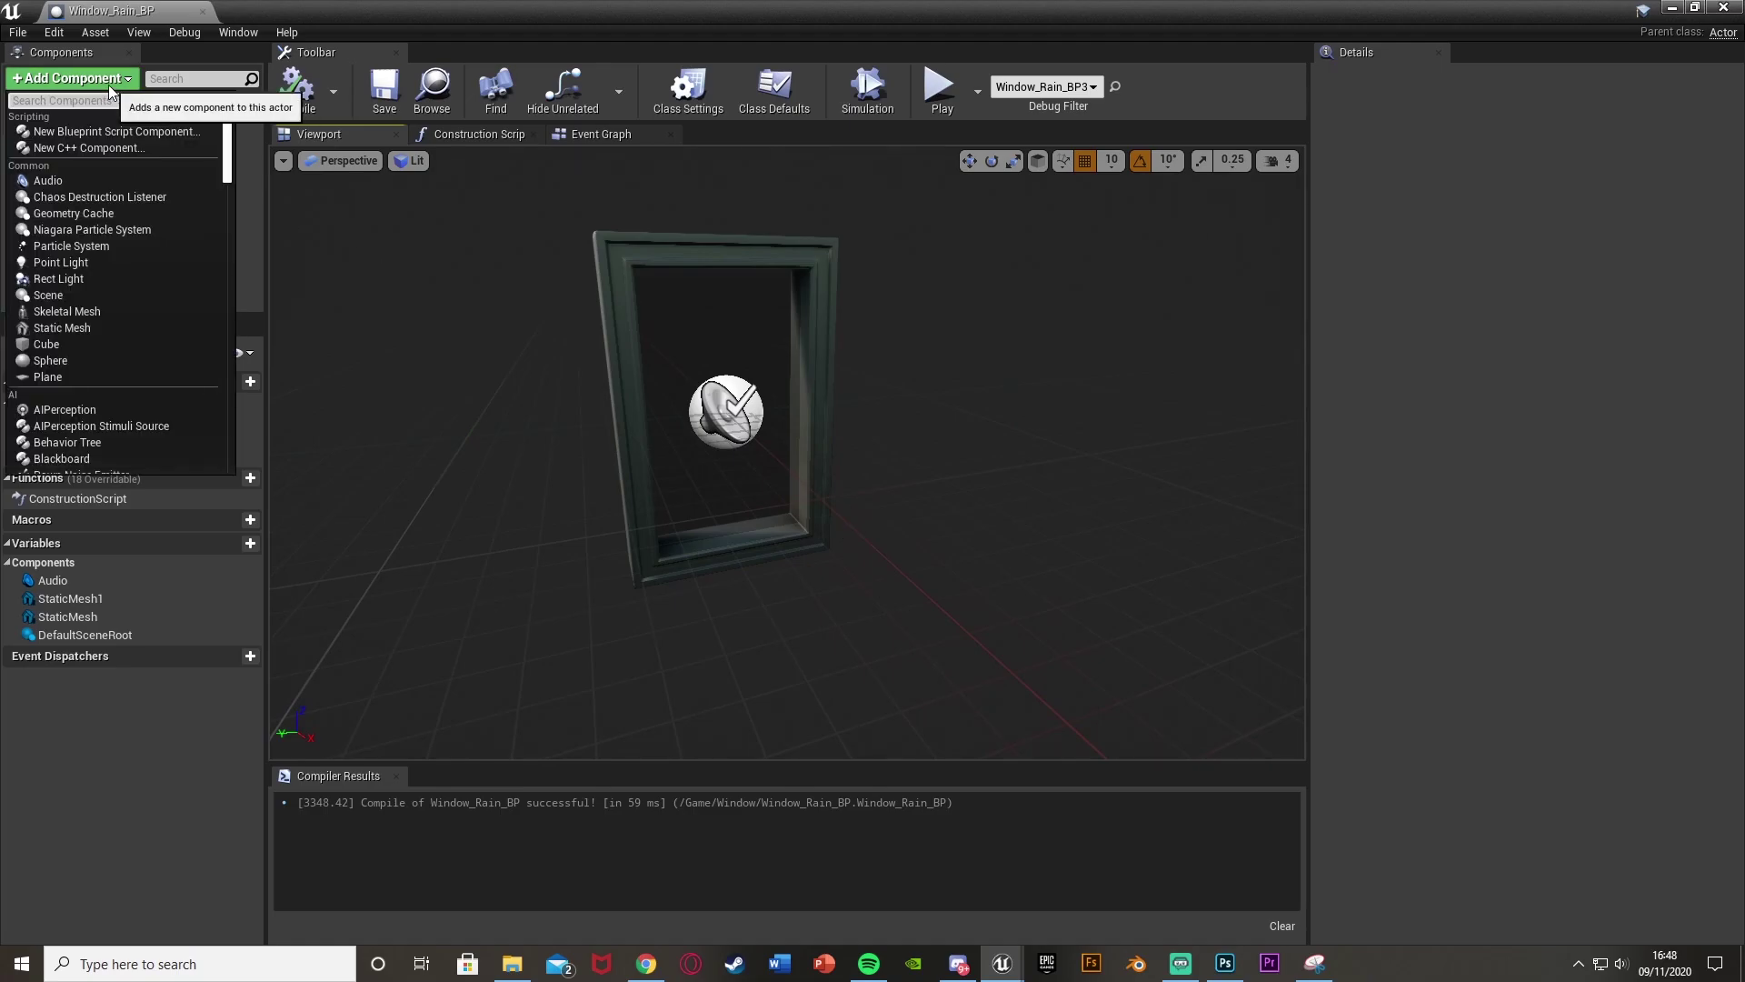
pyautogui.write('pla')
pyautogui.press('Return')
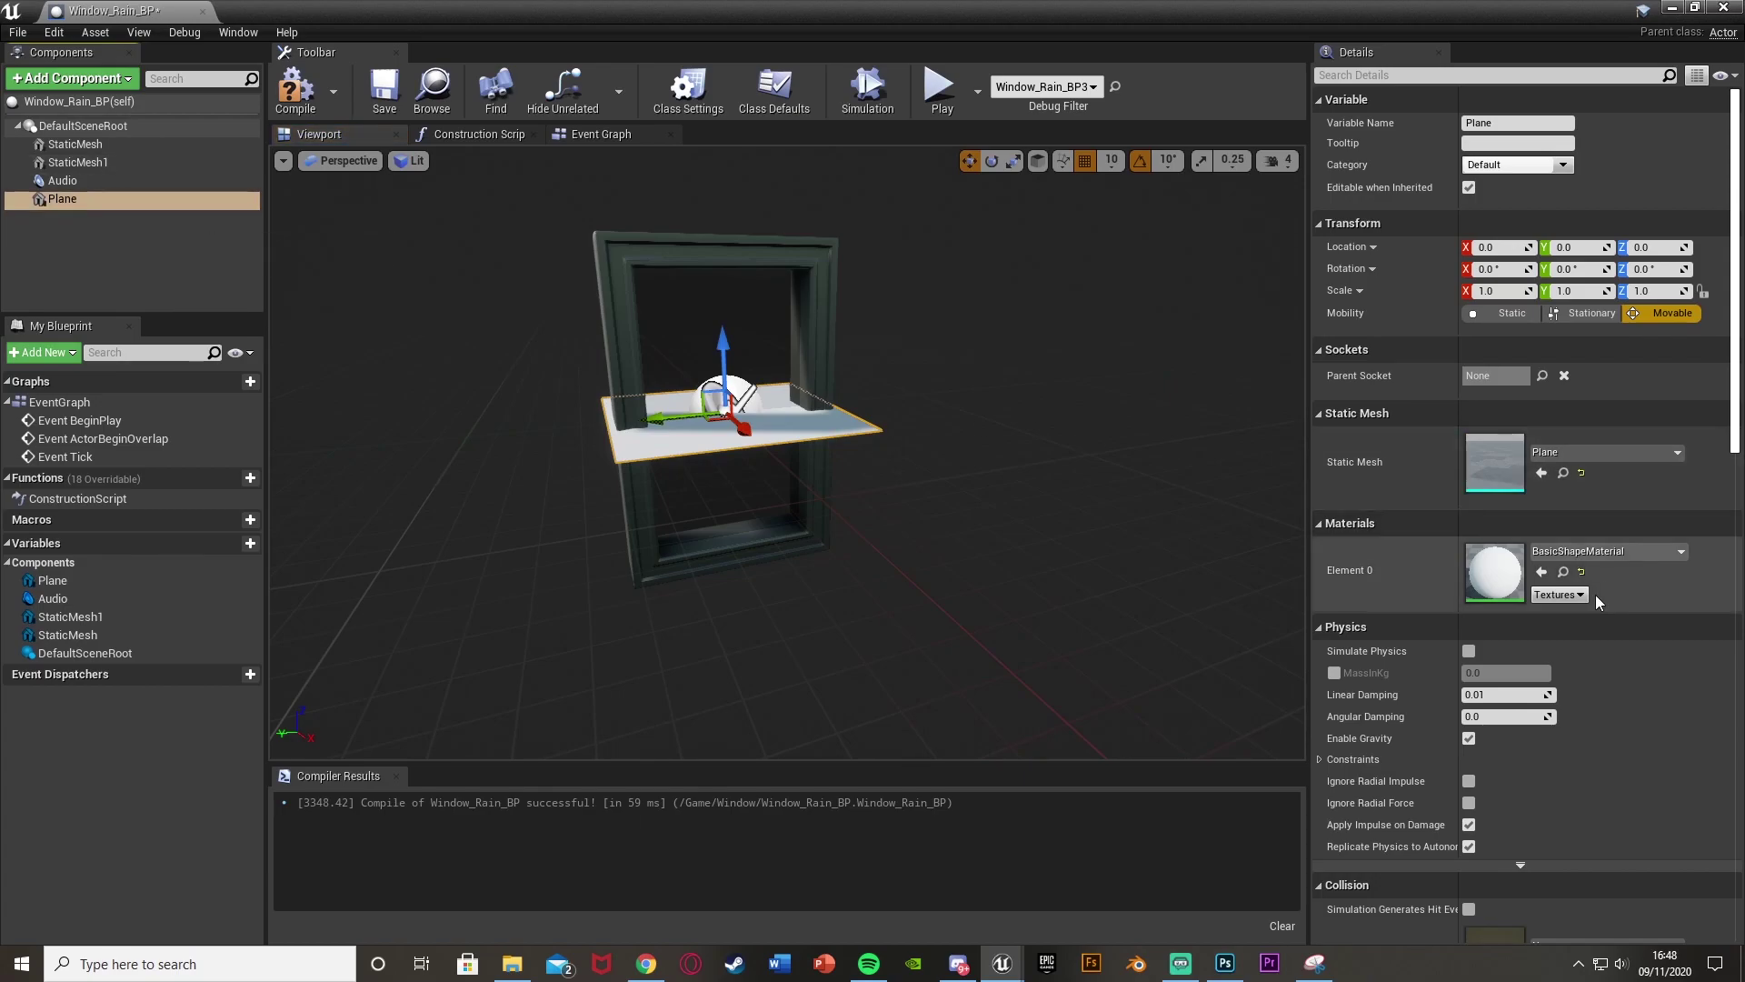
pyautogui.click(1605, 550)
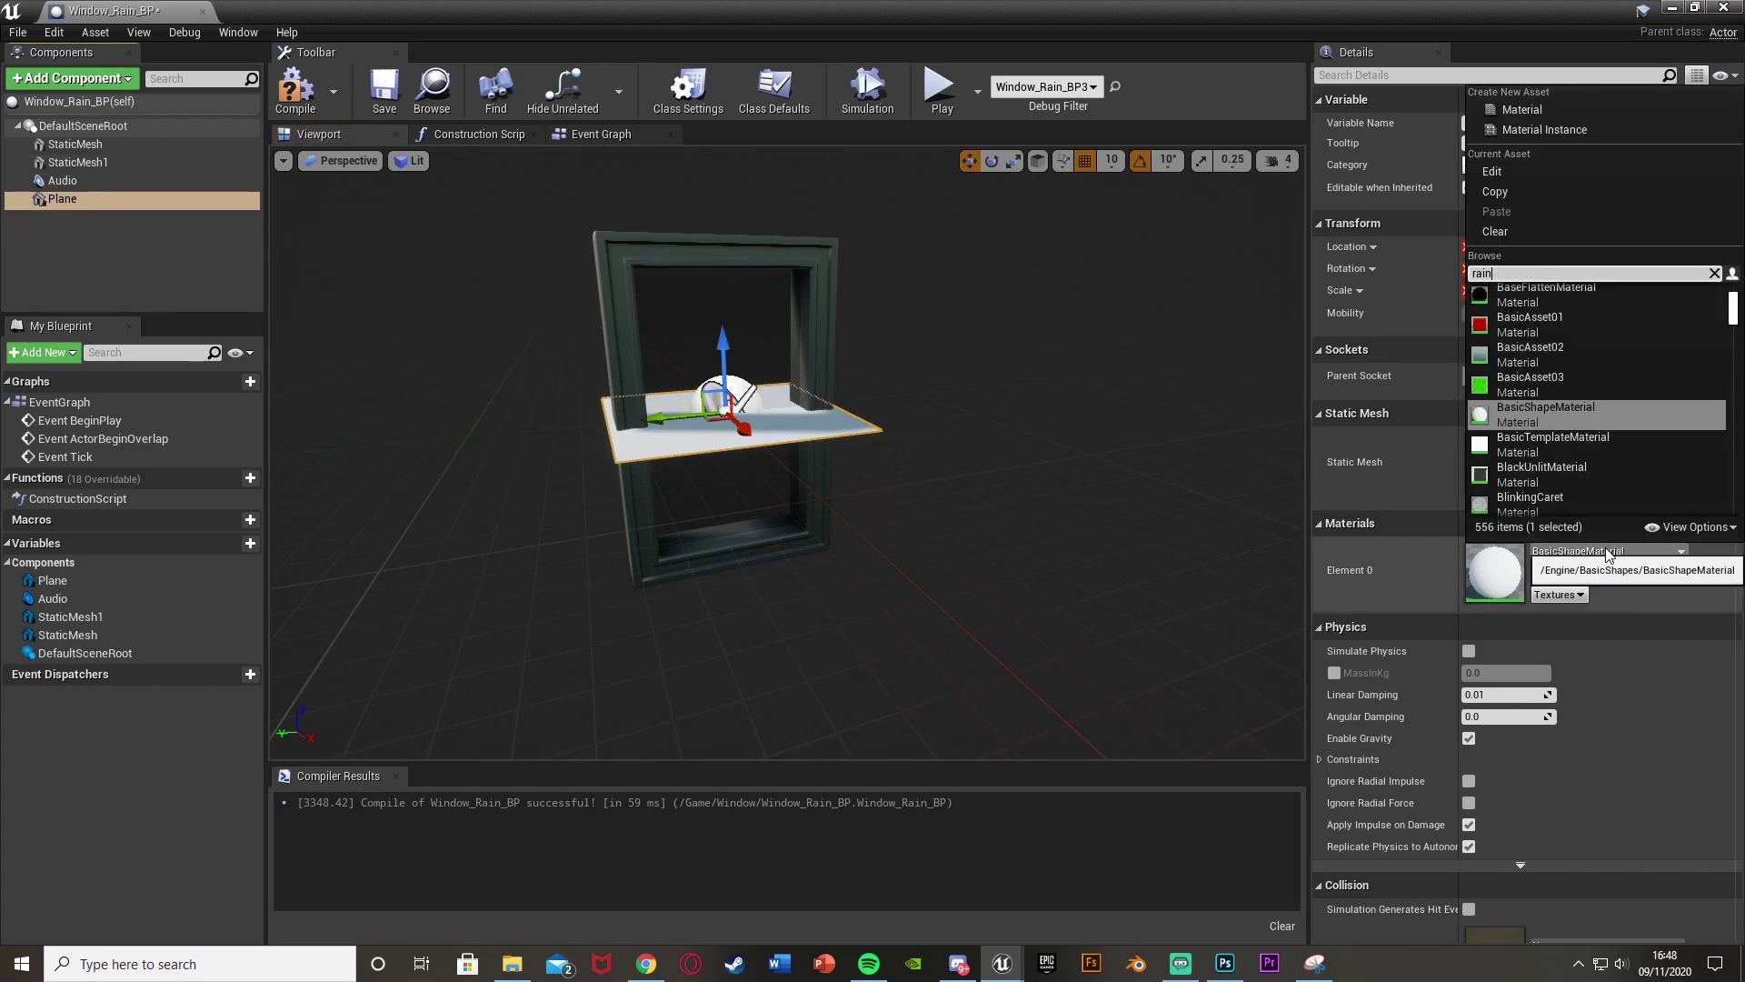
pyautogui.click(1607, 293)
# Rotate the plane upright to about 90° on X and -90° on Z, and scale it to about 0.82 by 1.31 to fill the frame.
pyautogui.moveTo(936, 309); pyautogui.dragTo(718, 453, button='right')
pyautogui.press('e')
pyautogui.moveTo(771, 405); pyautogui.dragTo(697, 533)
pyautogui.press('w')
pyautogui.press('r')
pyautogui.moveTo(749, 453); pyautogui.dragTo(733, 454)
pyautogui.press('w')
pyautogui.moveTo(757, 487)
pyautogui.mouseDown(button='right')
pyautogui.moveTo(659, 489)
pyautogui.moveTo(757, 487)
pyautogui.mouseUp(button='right')
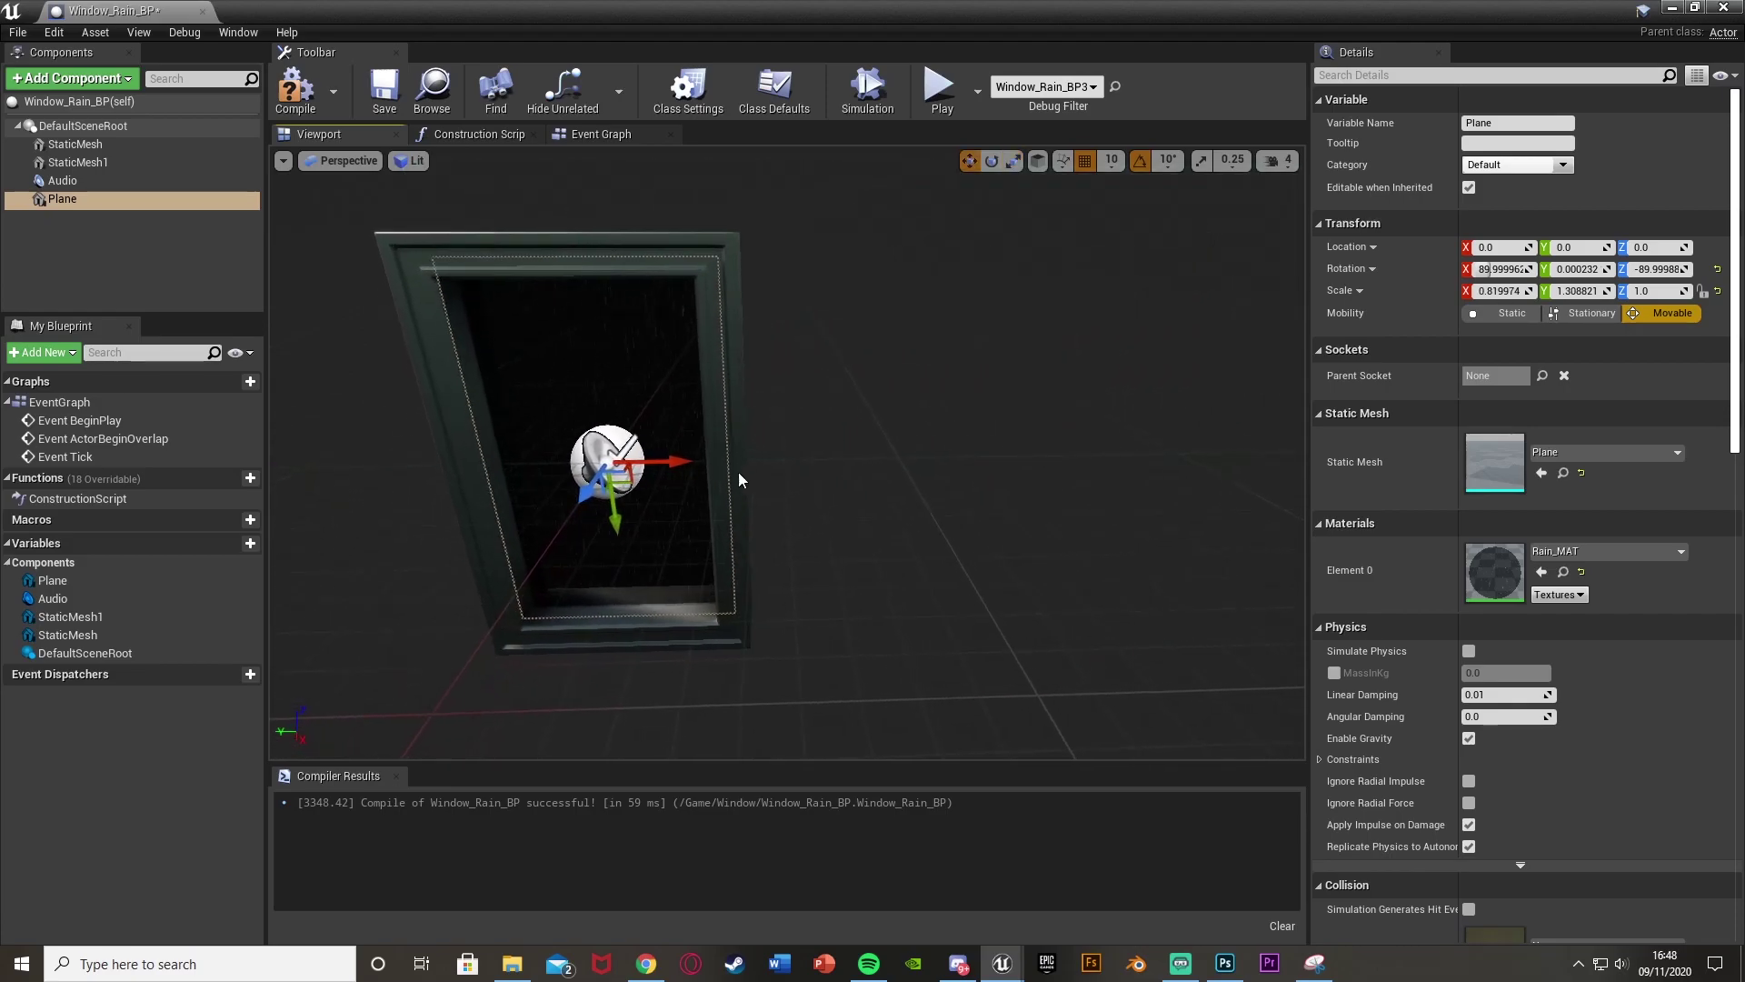
# Compile and save the Window_Rain_BP blueprint with its rain plane, and return to the level.
pyautogui.click(296, 89)
pyautogui.click(383, 89)
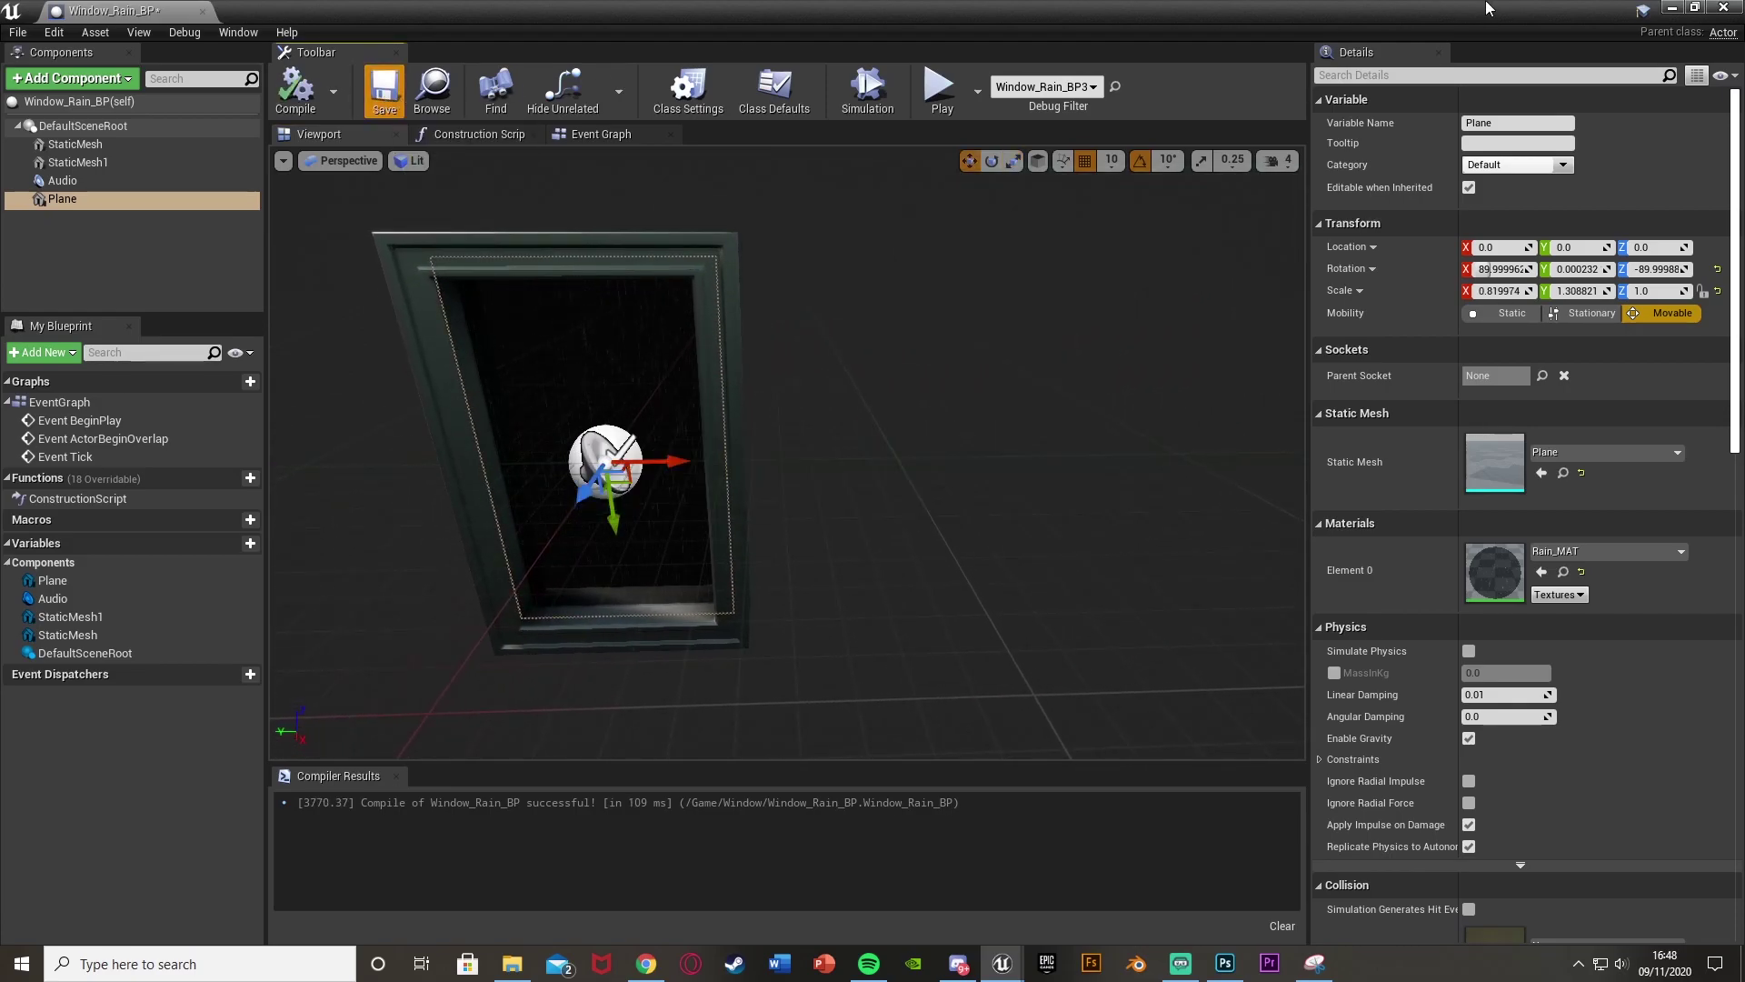
pyautogui.click(1723, 8)
# Examine the rain plane in the placed windows from different sides of the wall.
pyautogui.press('w')
pyautogui.moveTo(907, 343); pyautogui.dragTo(1091, 364, button='right')
pyautogui.press('s')
pyautogui.press('w')
pyautogui.press('s')
pyautogui.press('s')
pyautogui.press('w')
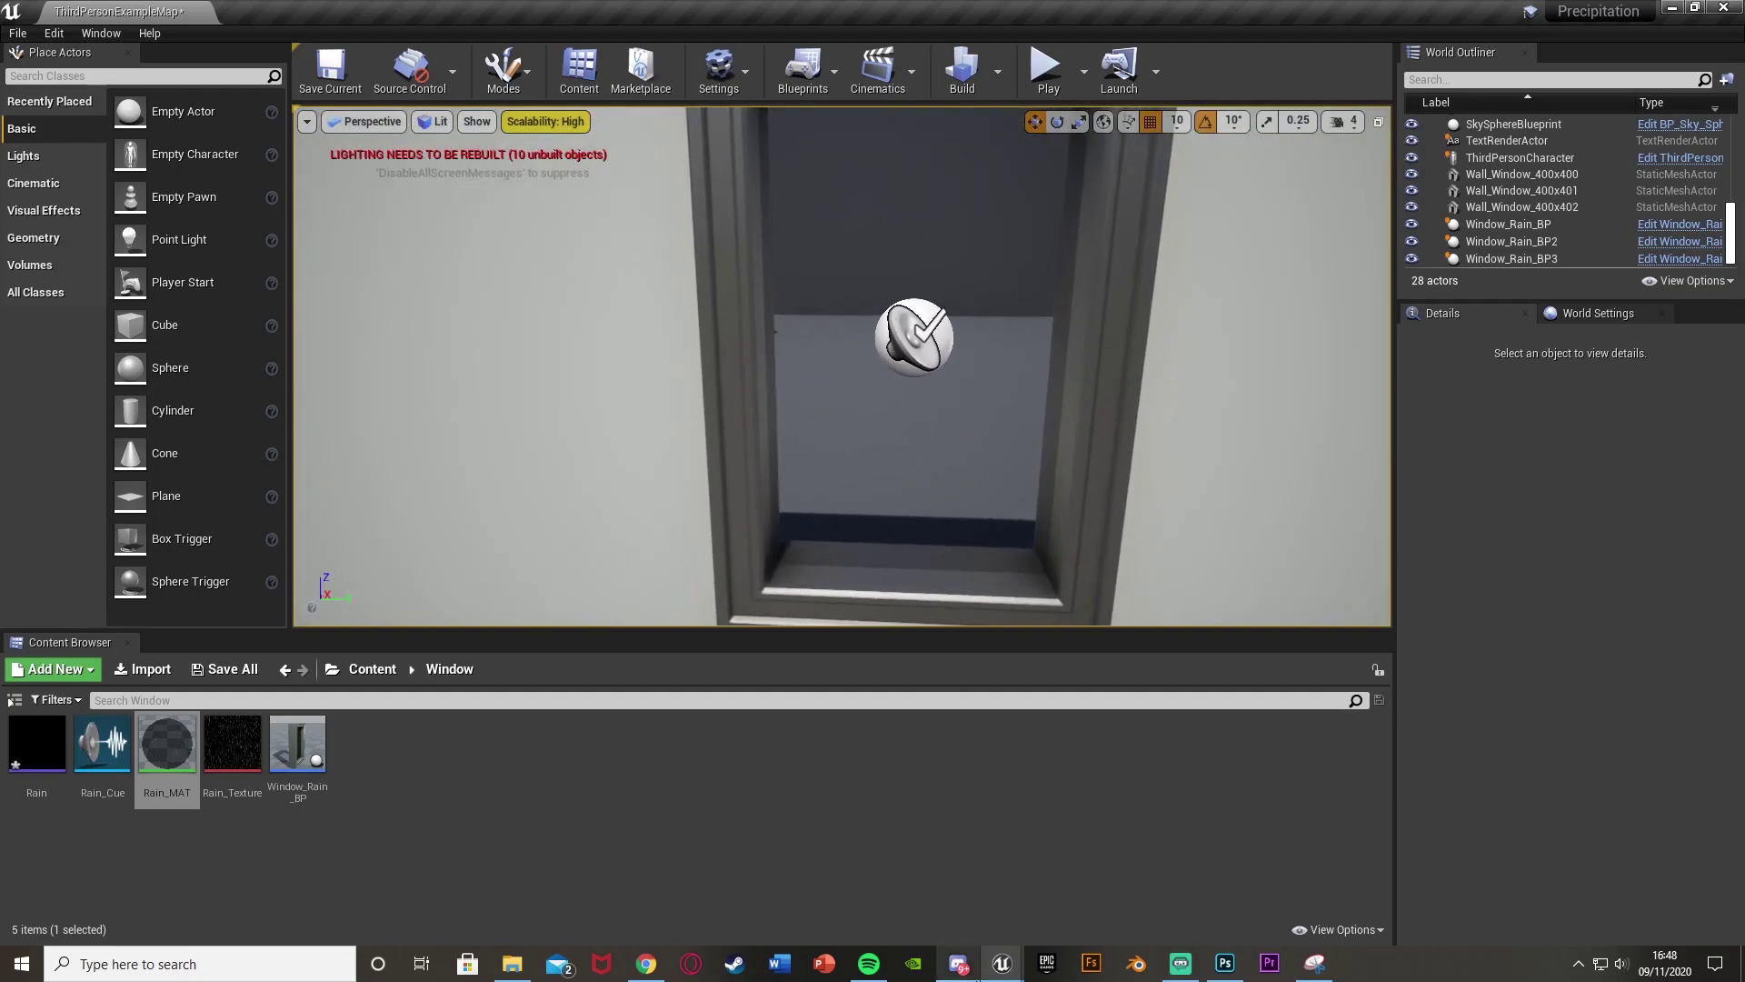
# Reopen the Window_Rain_BP blueprint and turn the plane to about -270° on Z so it faces the opposite side.
pyautogui.click(1002, 964)
pyautogui.click(1098, 886)
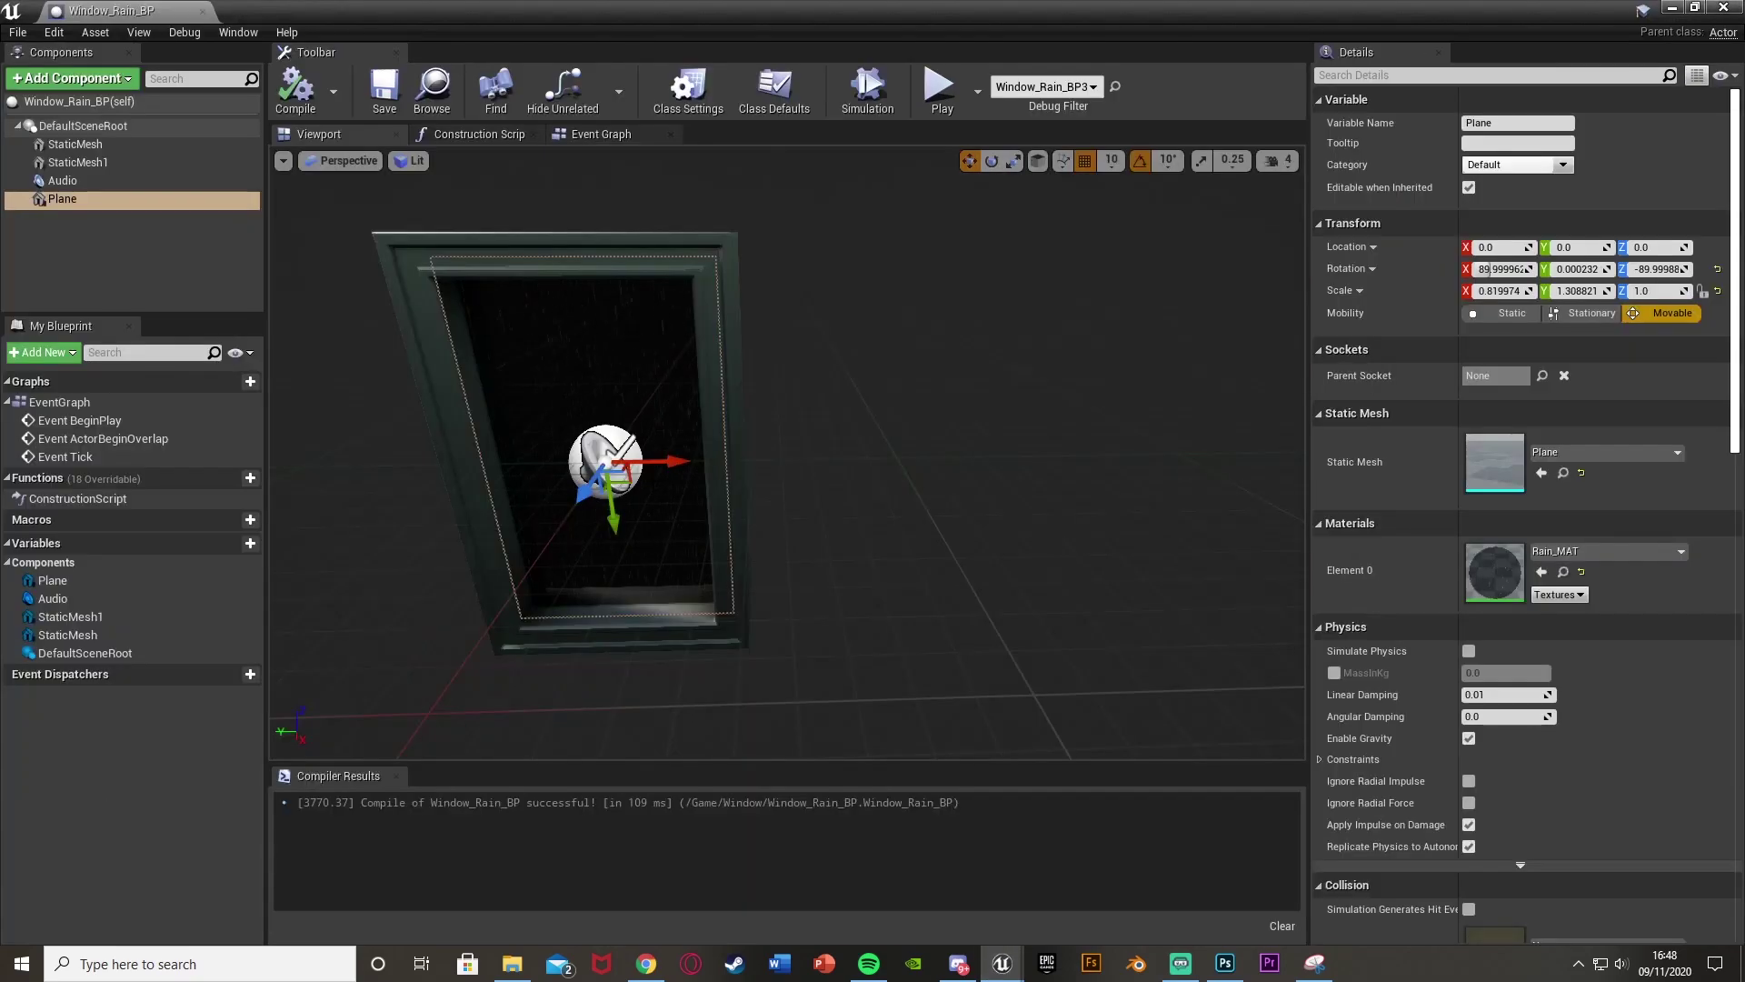
pyautogui.press('e')
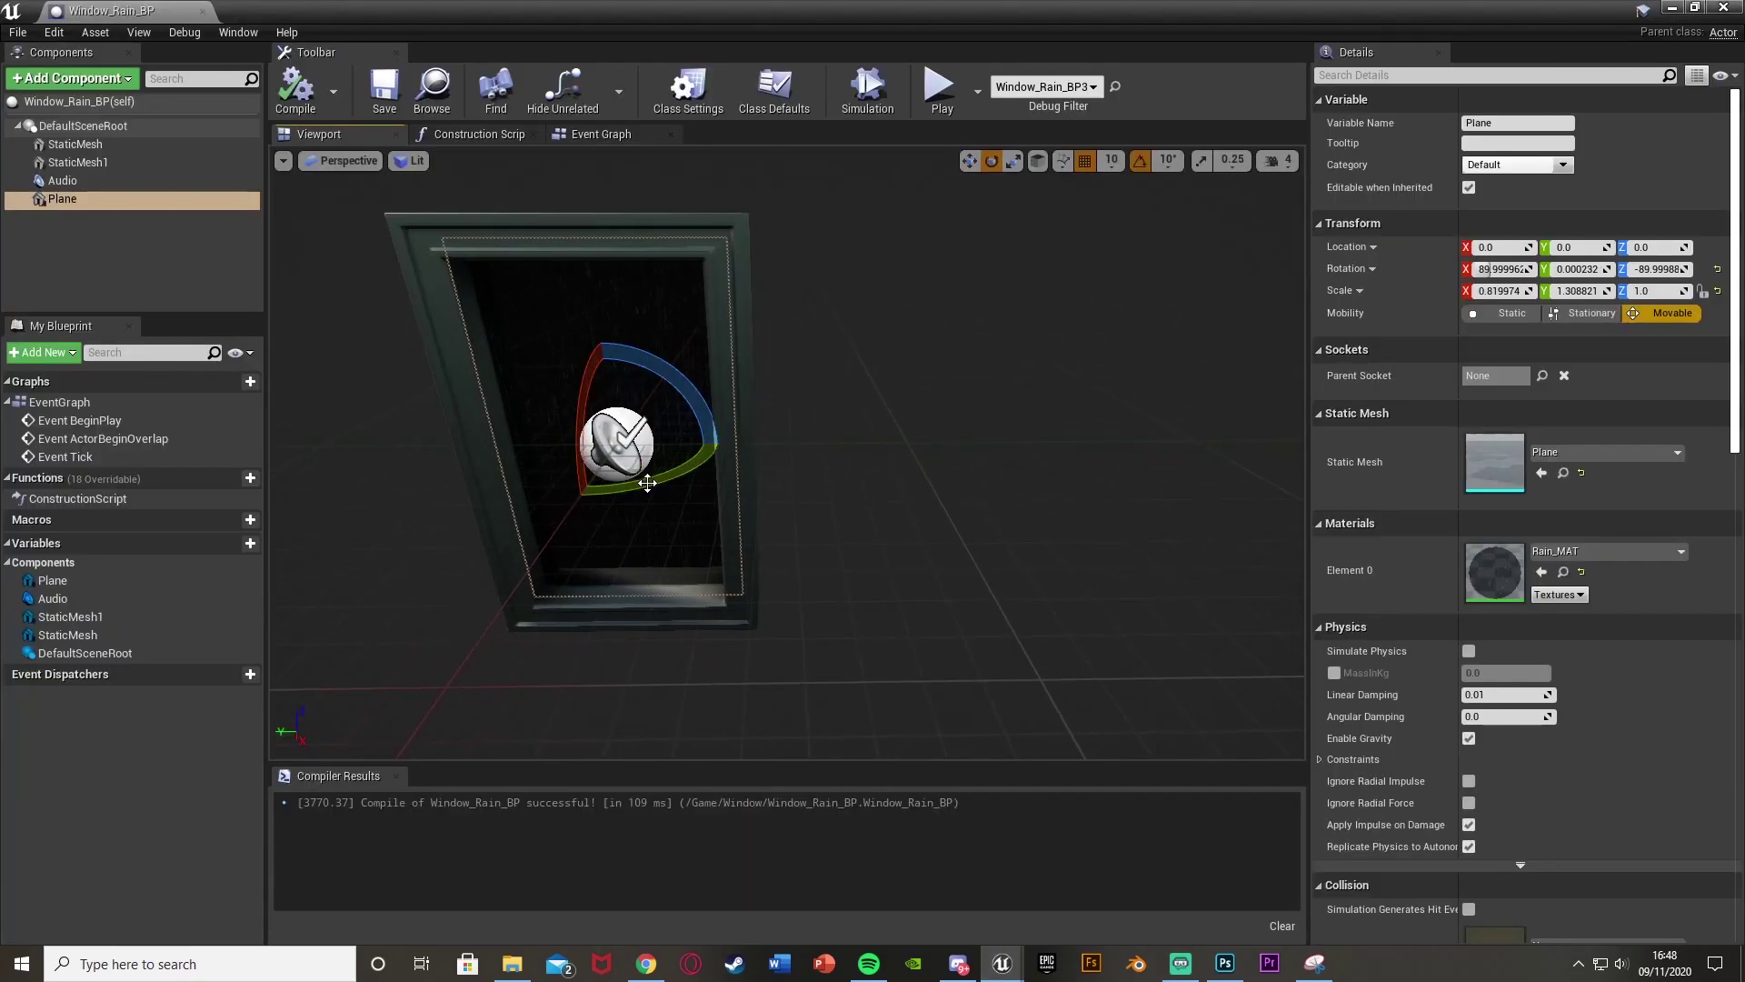
pyautogui.moveTo(738, 440); pyautogui.dragTo(846, 519)
pyautogui.press('w')
pyautogui.moveTo(847, 519); pyautogui.dragTo(914, 496, button='right')
pyautogui.press('r')
pyautogui.press('w')
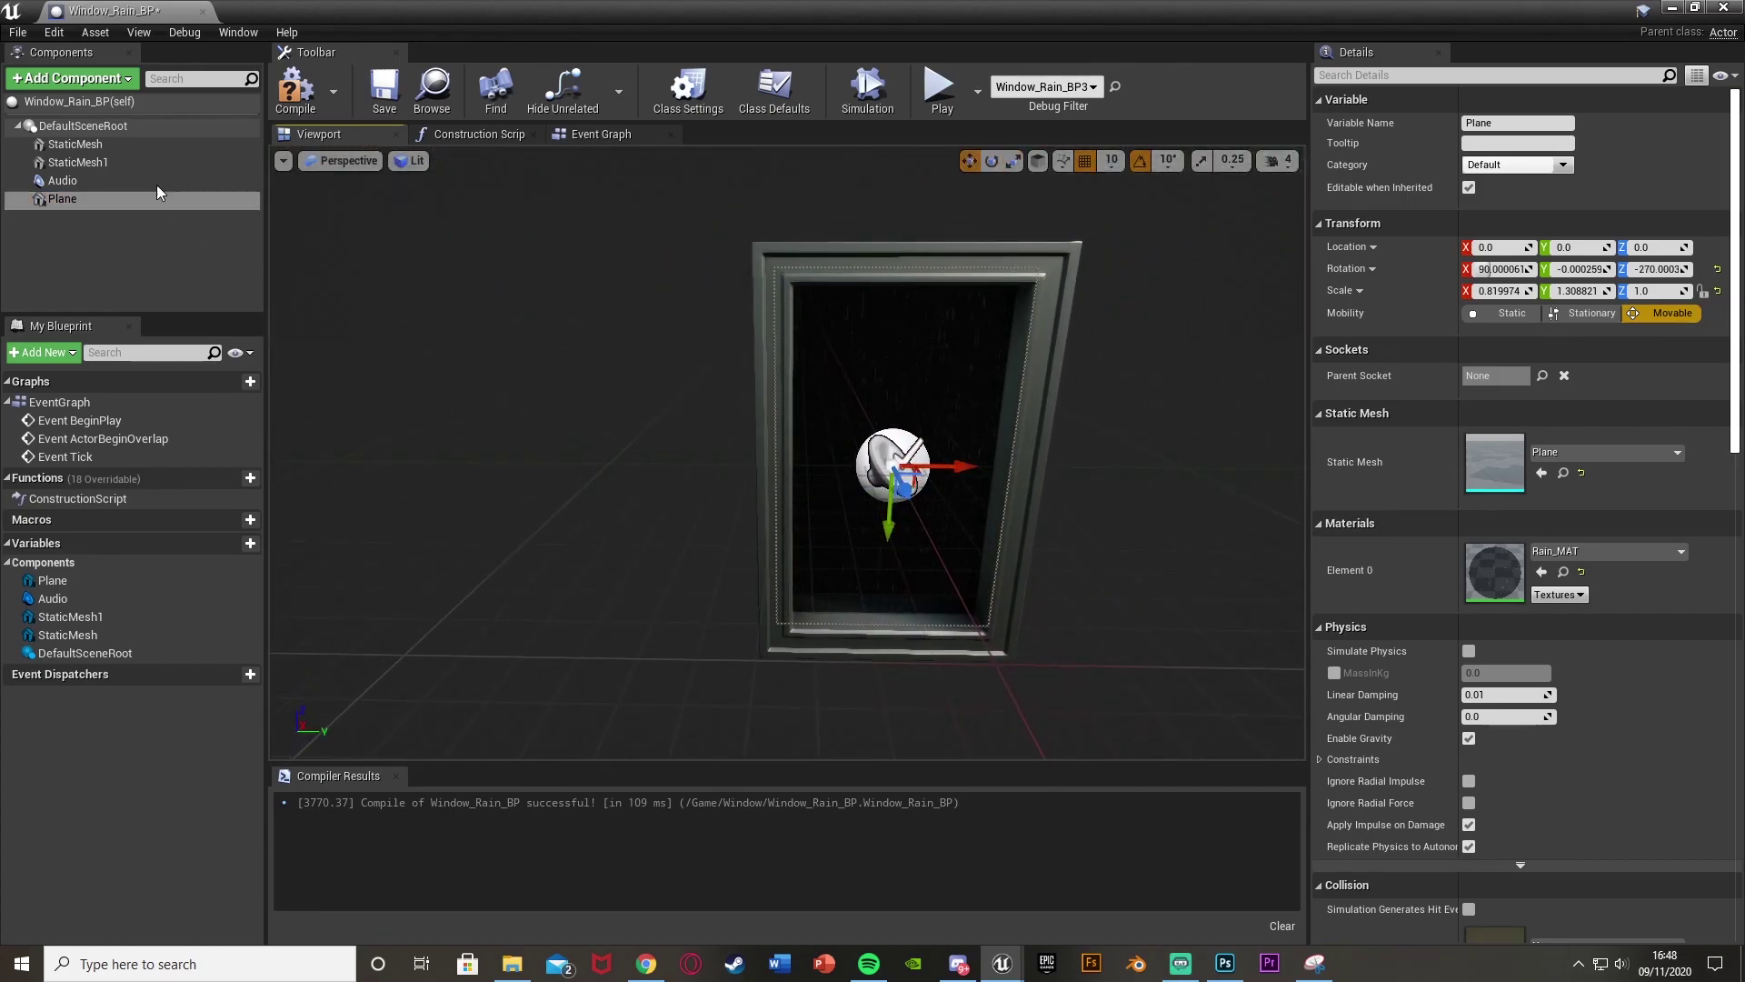
pyautogui.click(117, 78)
pyautogui.moveTo(228, 155); pyautogui.dragTo(228, 265)
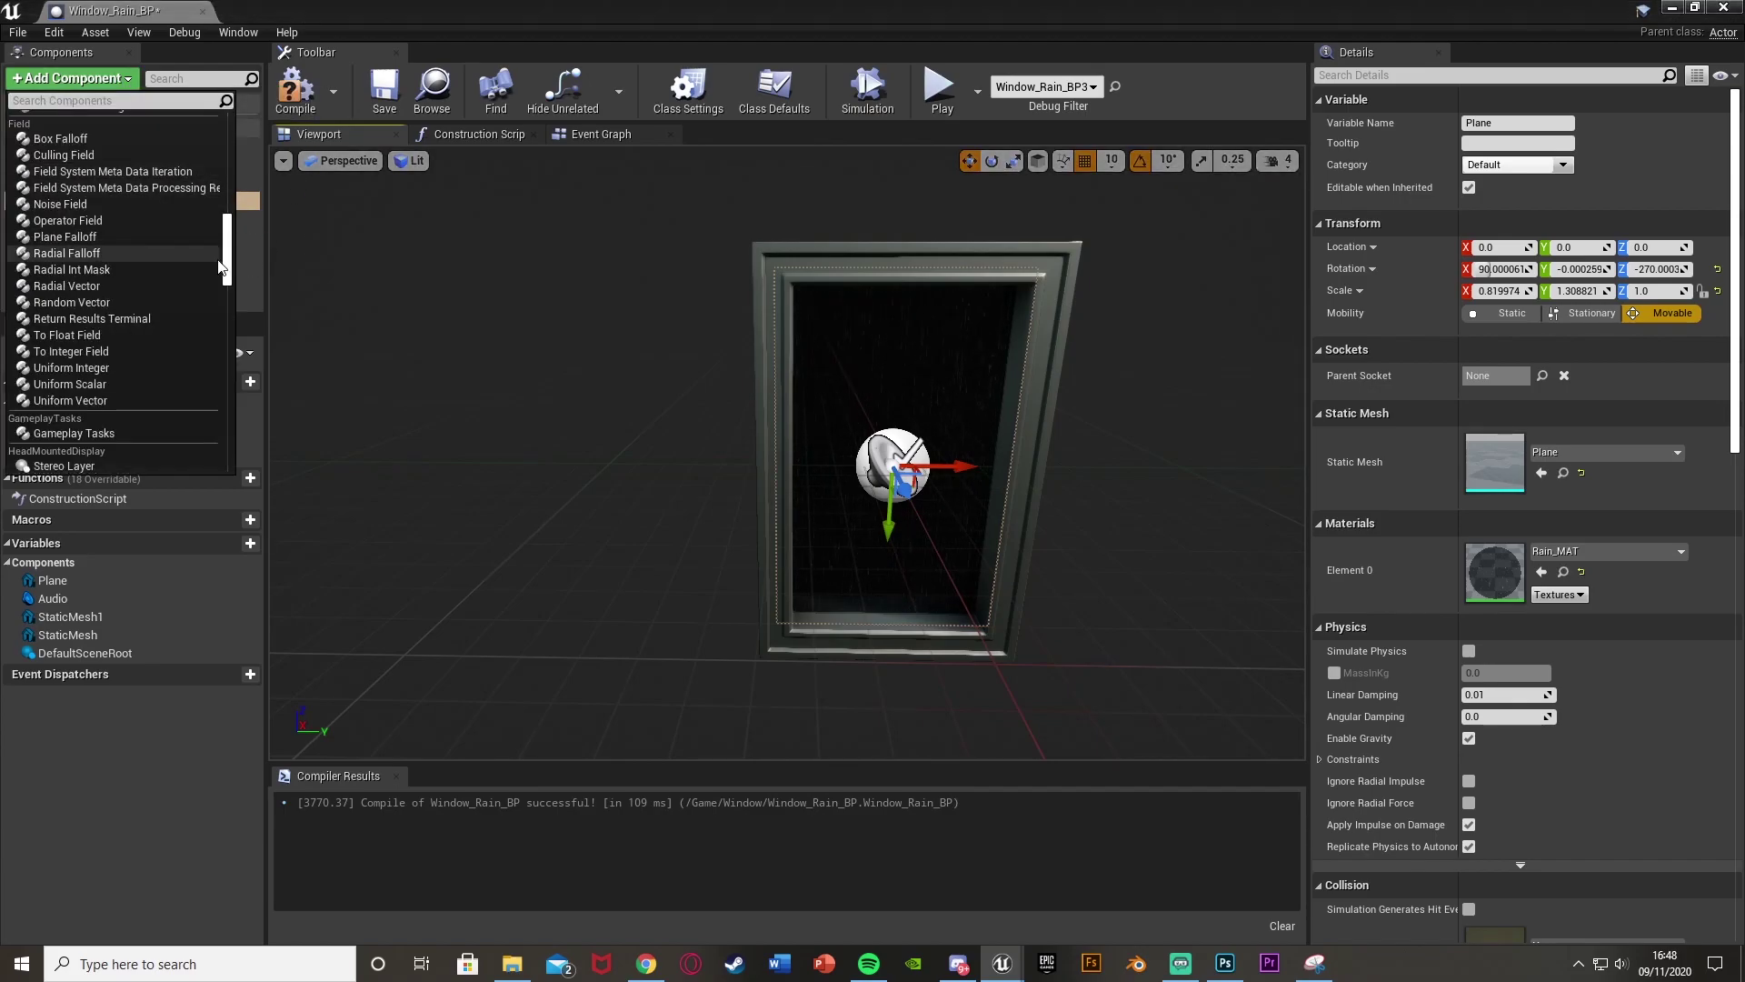
pyautogui.click(248, 256)
# Add an Arrow component to the window blueprint and rotate it to about -180° on Z to mark the facing direction.
pyautogui.click(79, 82)
pyautogui.write('arr')
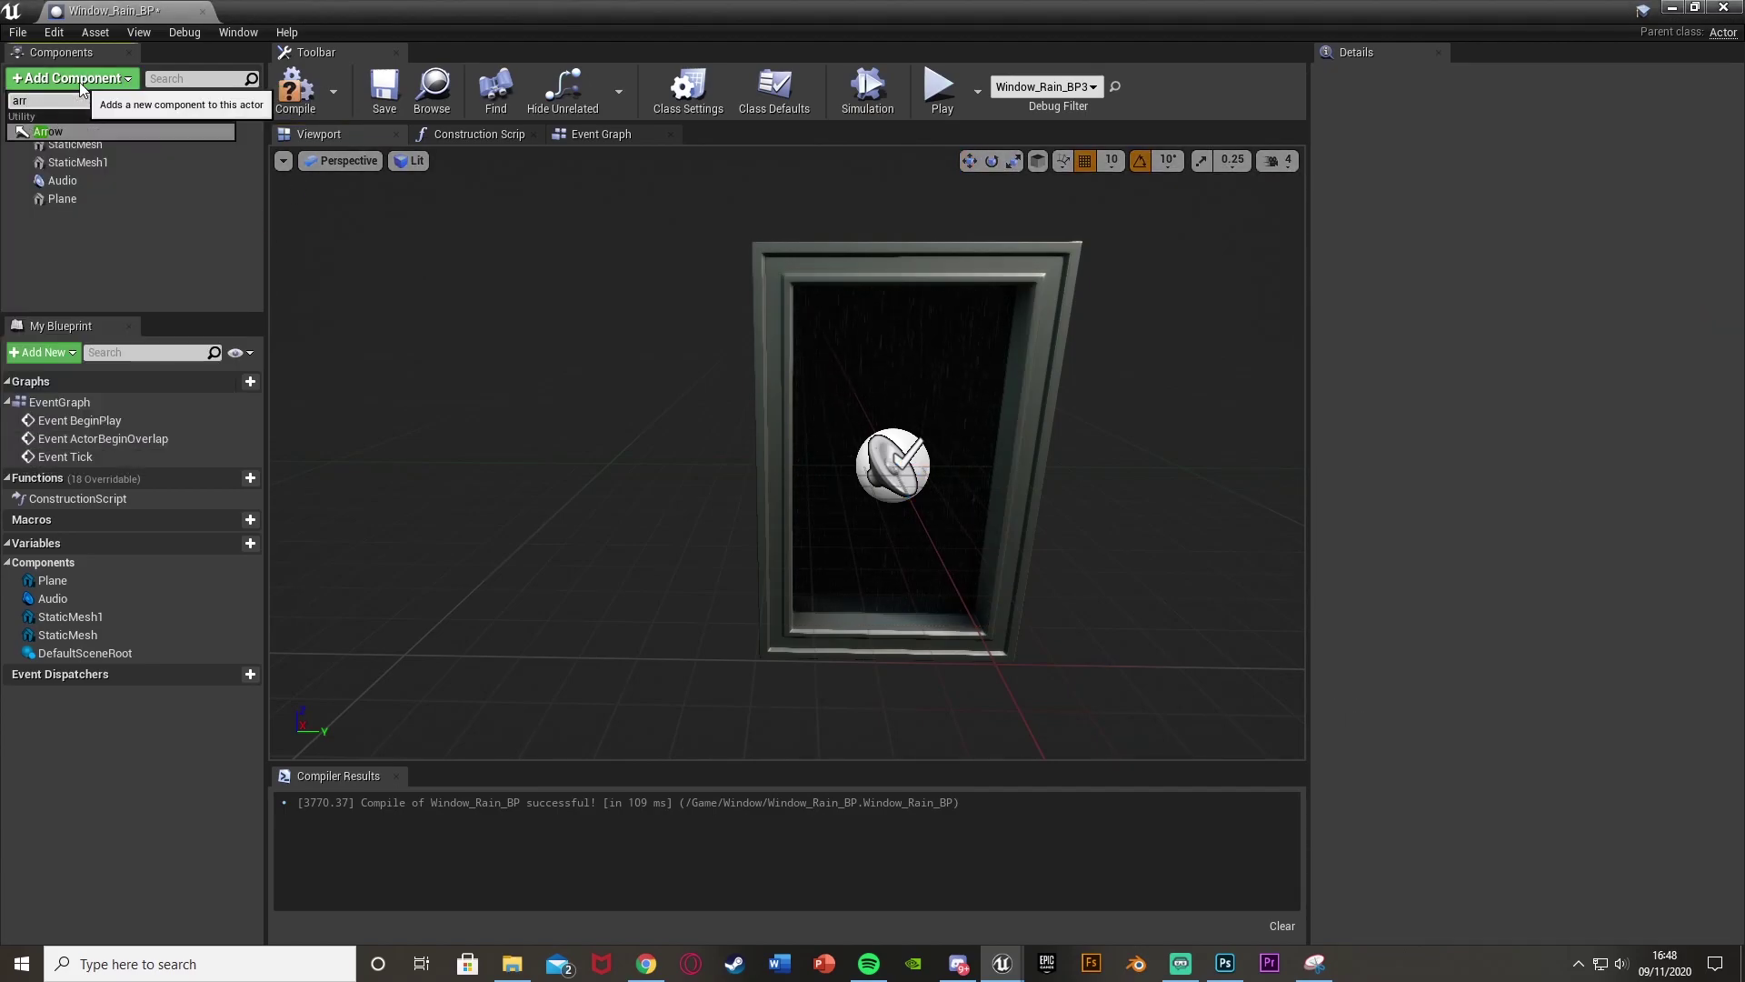
pyautogui.press('Return')
pyautogui.press('Return')
pyautogui.moveTo(882, 439)
pyautogui.mouseDown(button='right')
pyautogui.moveTo(991, 436)
pyautogui.moveTo(850, 439)
pyautogui.mouseUp(button='right')
pyautogui.press('e')
pyautogui.moveTo(819, 524); pyautogui.dragTo(985, 525)
pyautogui.press('space')
pyautogui.press('space')
pyautogui.moveTo(741, 550); pyautogui.dragTo(614, 549, button='right')
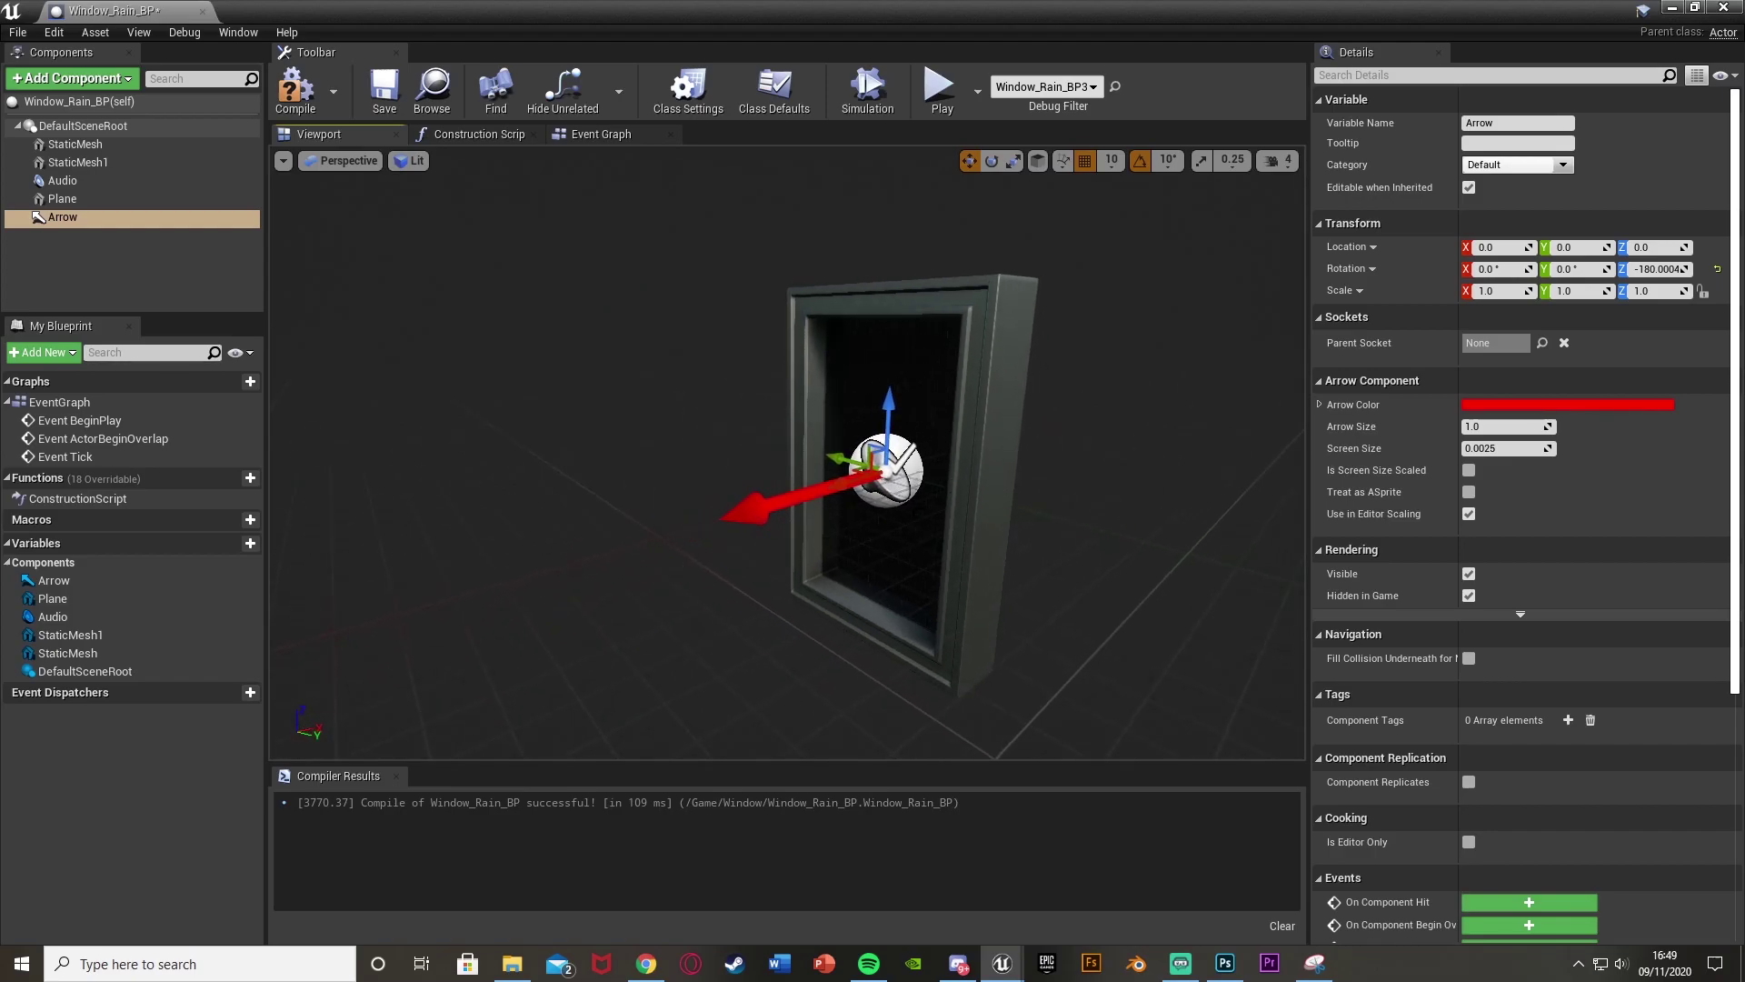
# Compile and save the blueprint with the arrow, and return to the level facing the window wall.
pyautogui.click(384, 89)
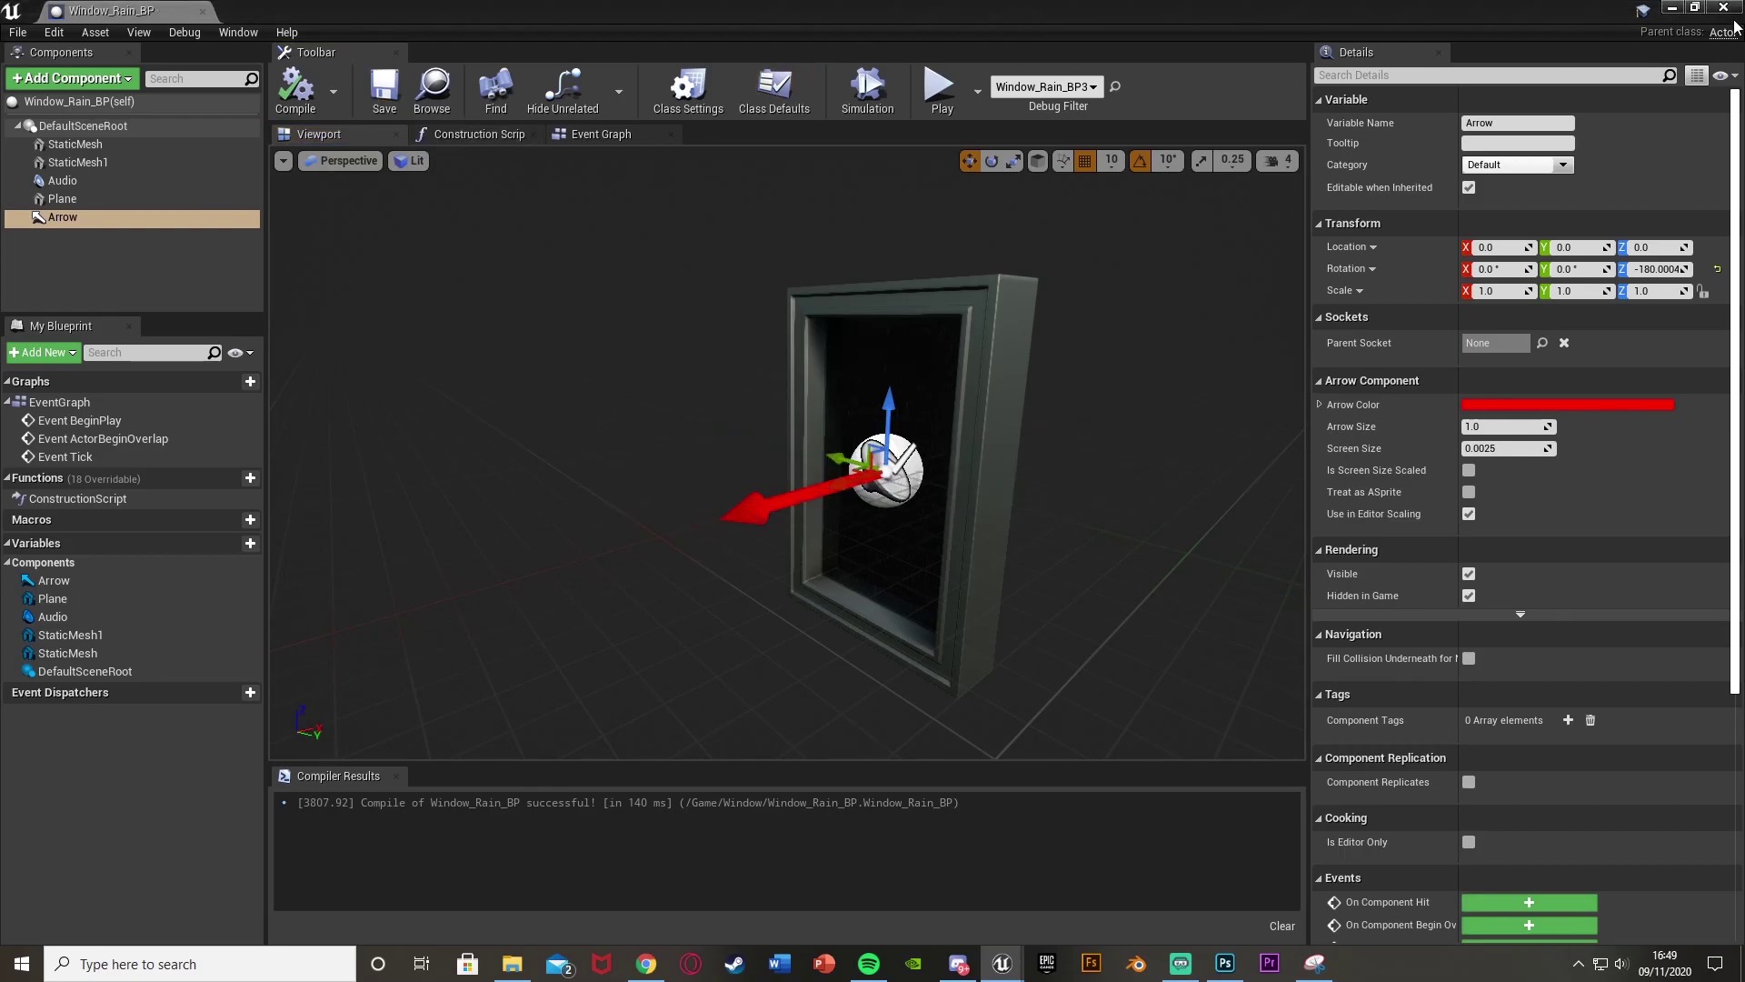
pyautogui.click(1672, 8)
pyautogui.press('s')
pyautogui.moveTo(930, 310)
pyautogui.mouseDown(button='right')
pyautogui.moveTo(1163, 304)
pyautogui.moveTo(935, 319)
pyautogui.mouseUp(button='right')
pyautogui.moveTo(760, 370); pyautogui.dragTo(845, 370, button='right')
# Play the level, walk the character up to and away from the wall's windows to check the rain effect, and stop the session.
pyautogui.click(1047, 71)
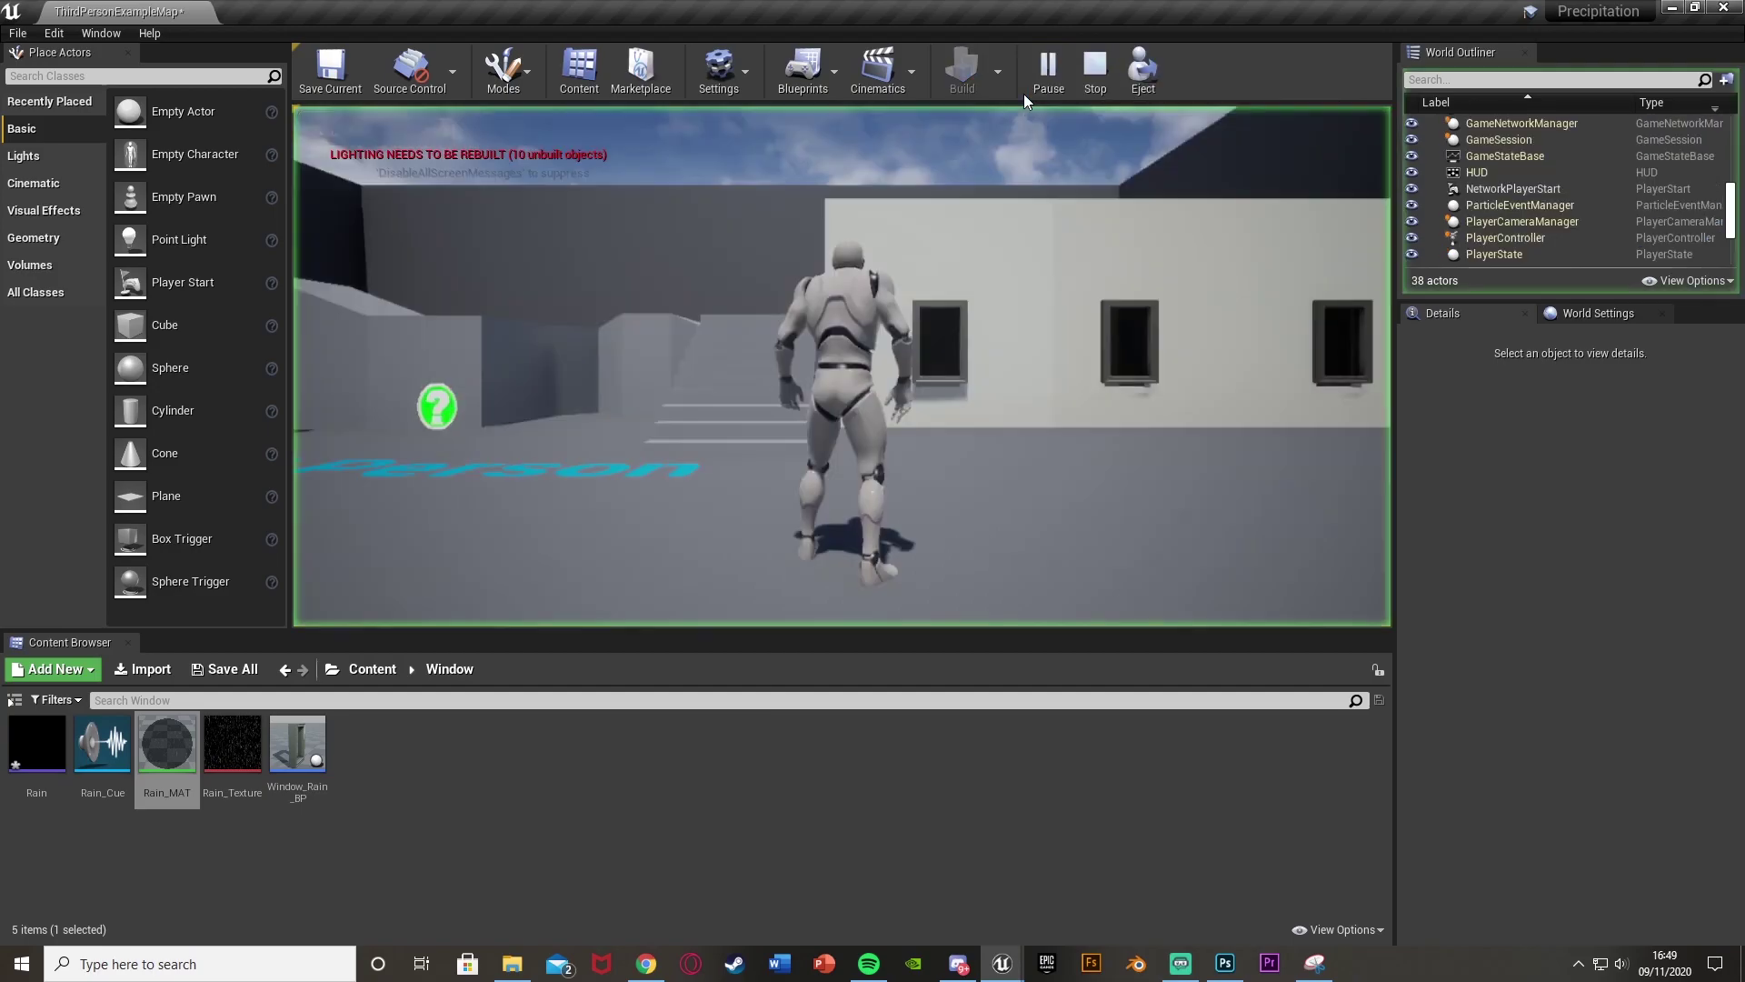
pyautogui.click(967, 200)
pyautogui.press('w')
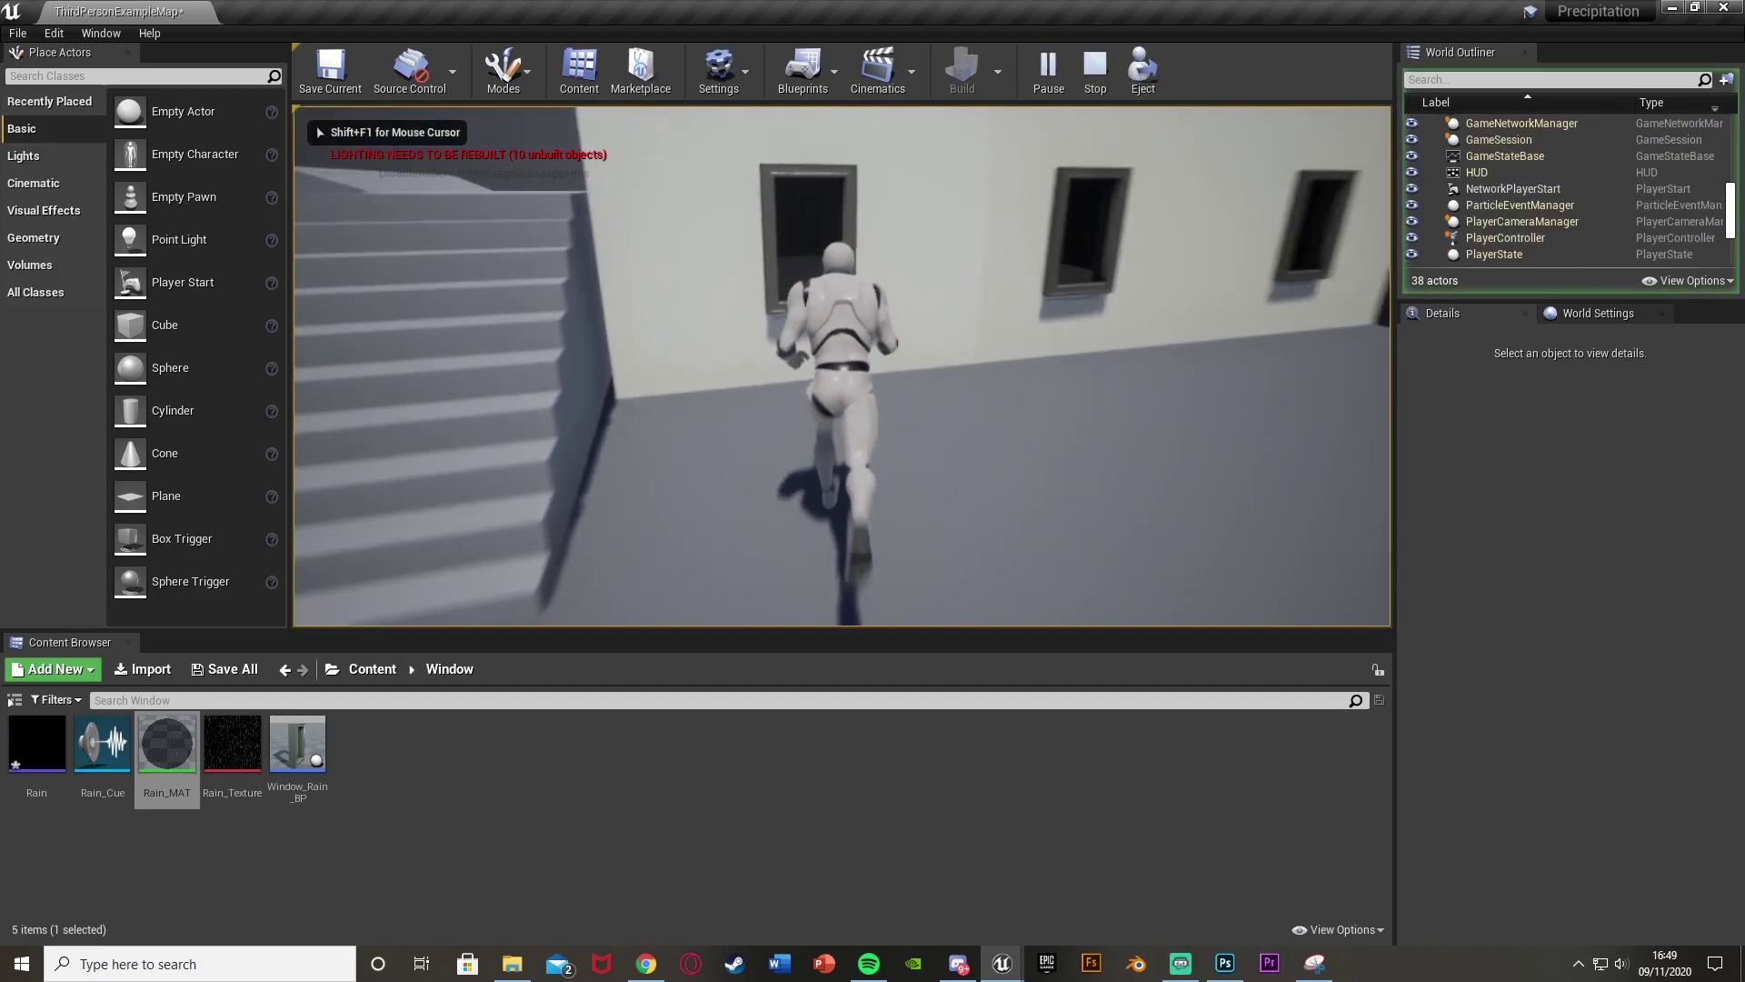
pyautogui.press('w')
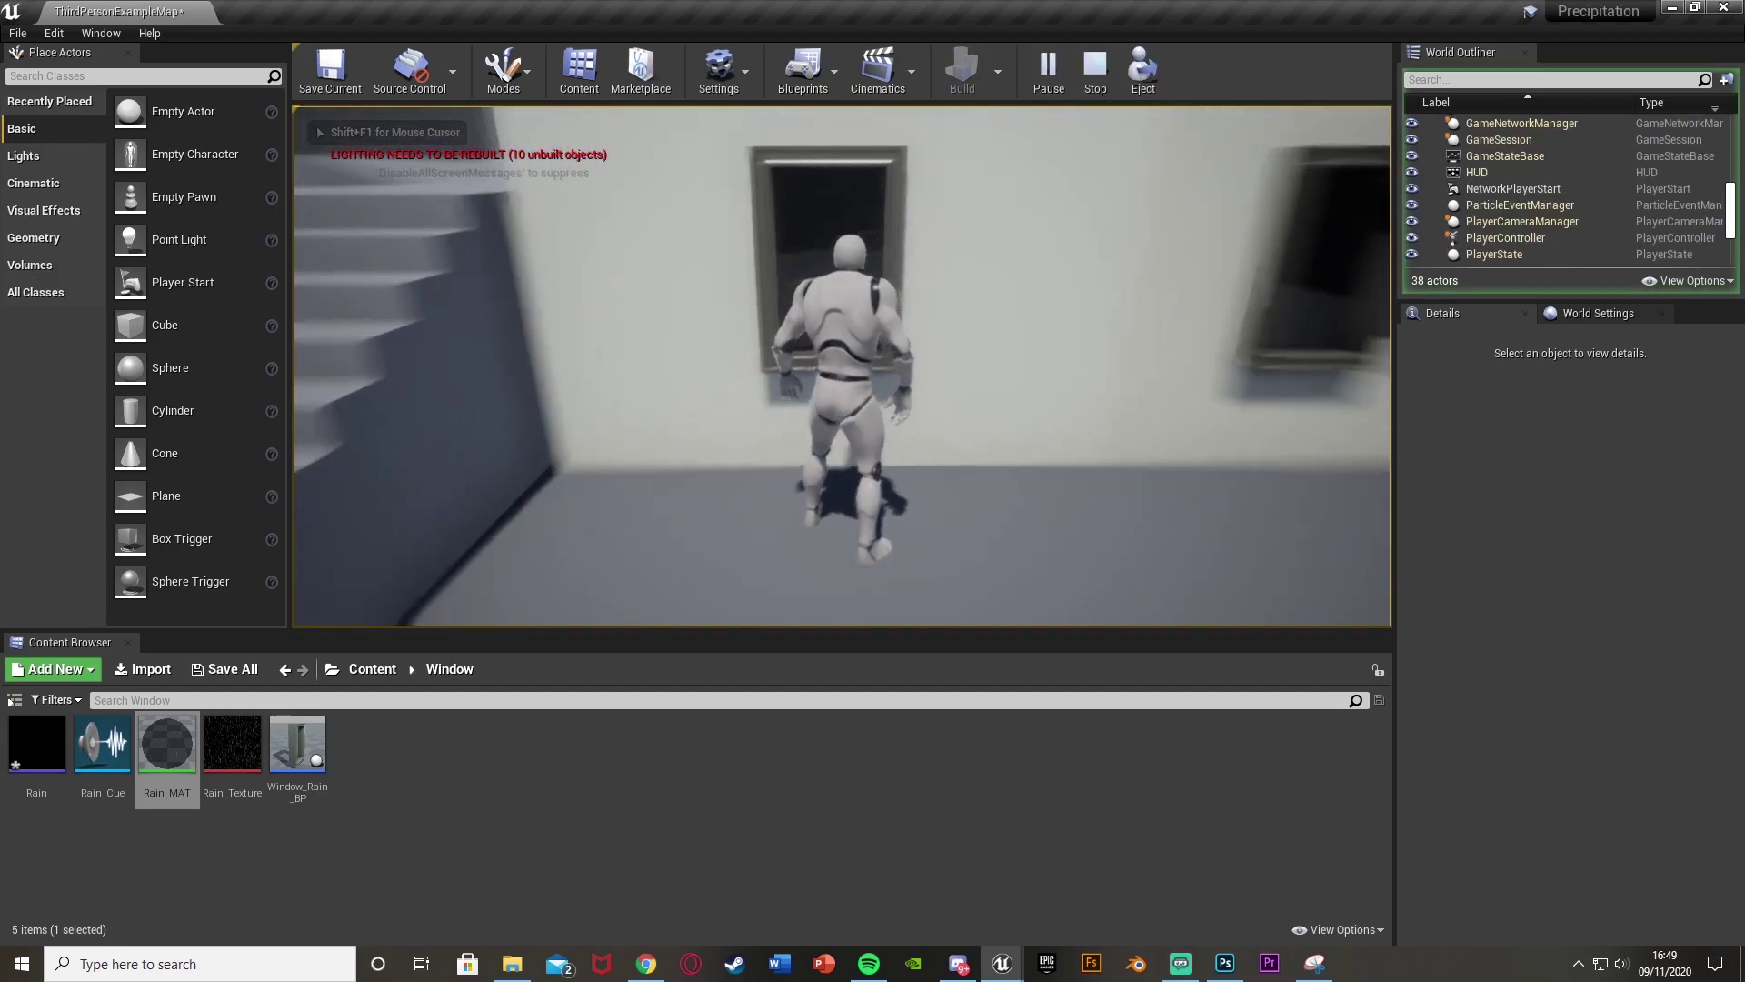
pyautogui.press('d')
pyautogui.press('s')
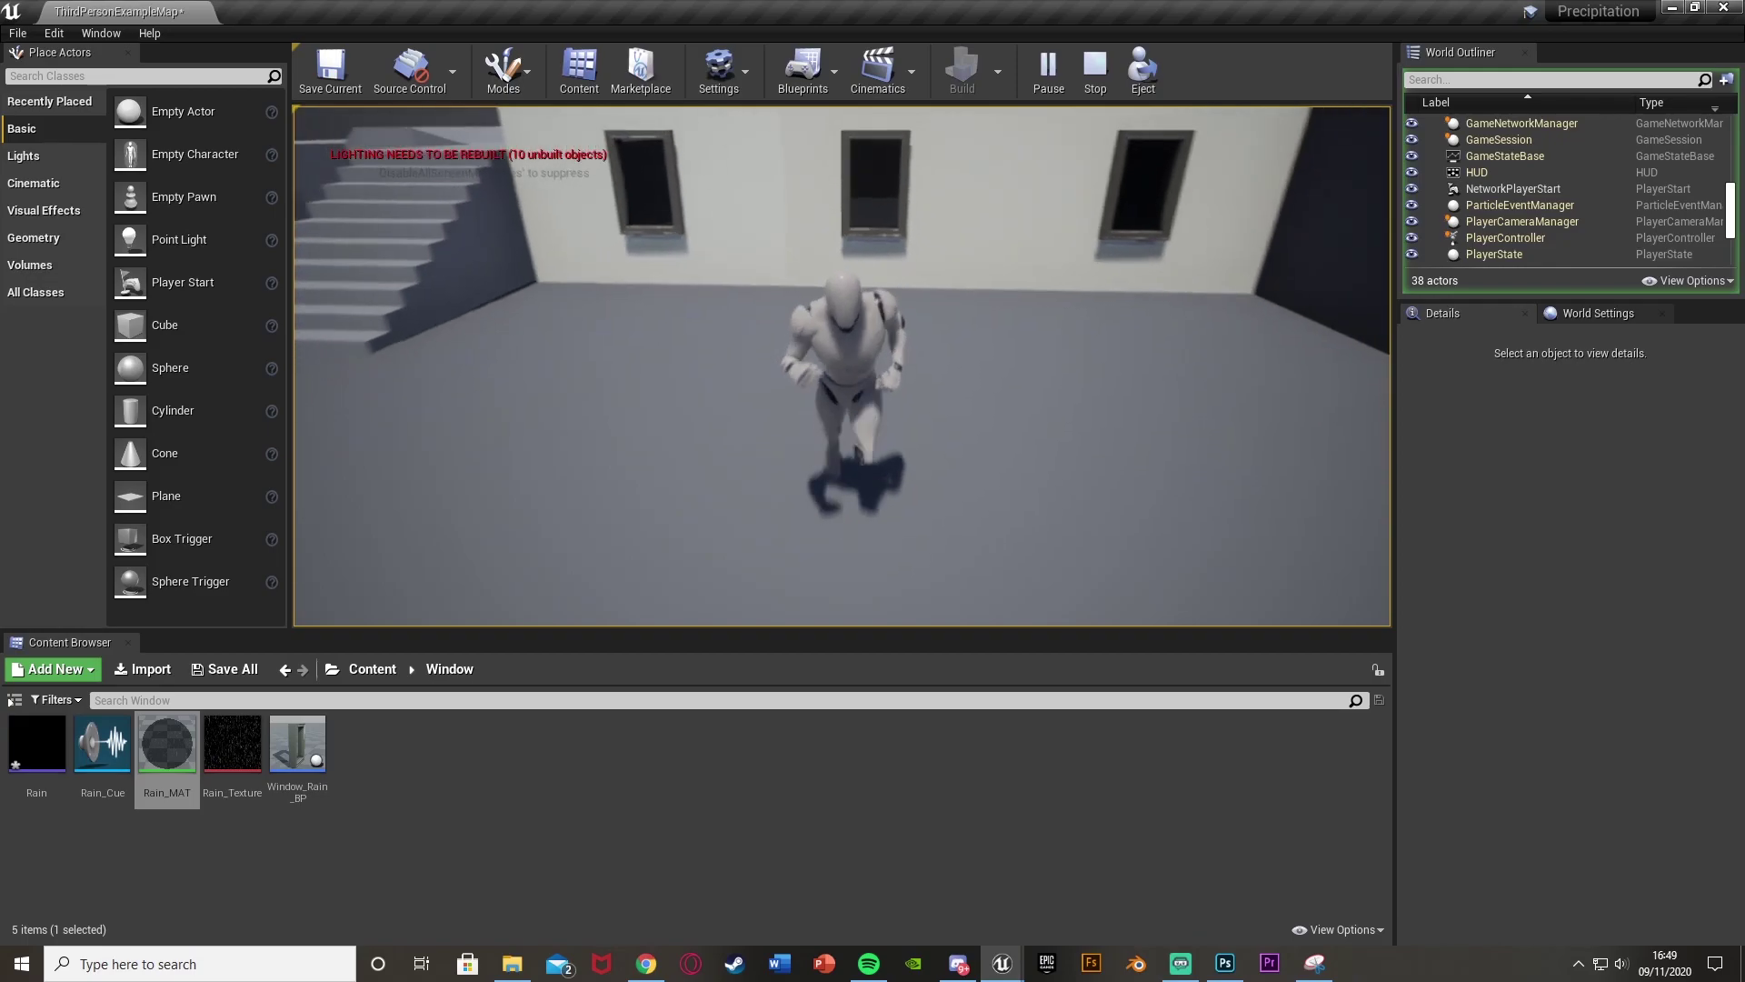
pyautogui.press('w')
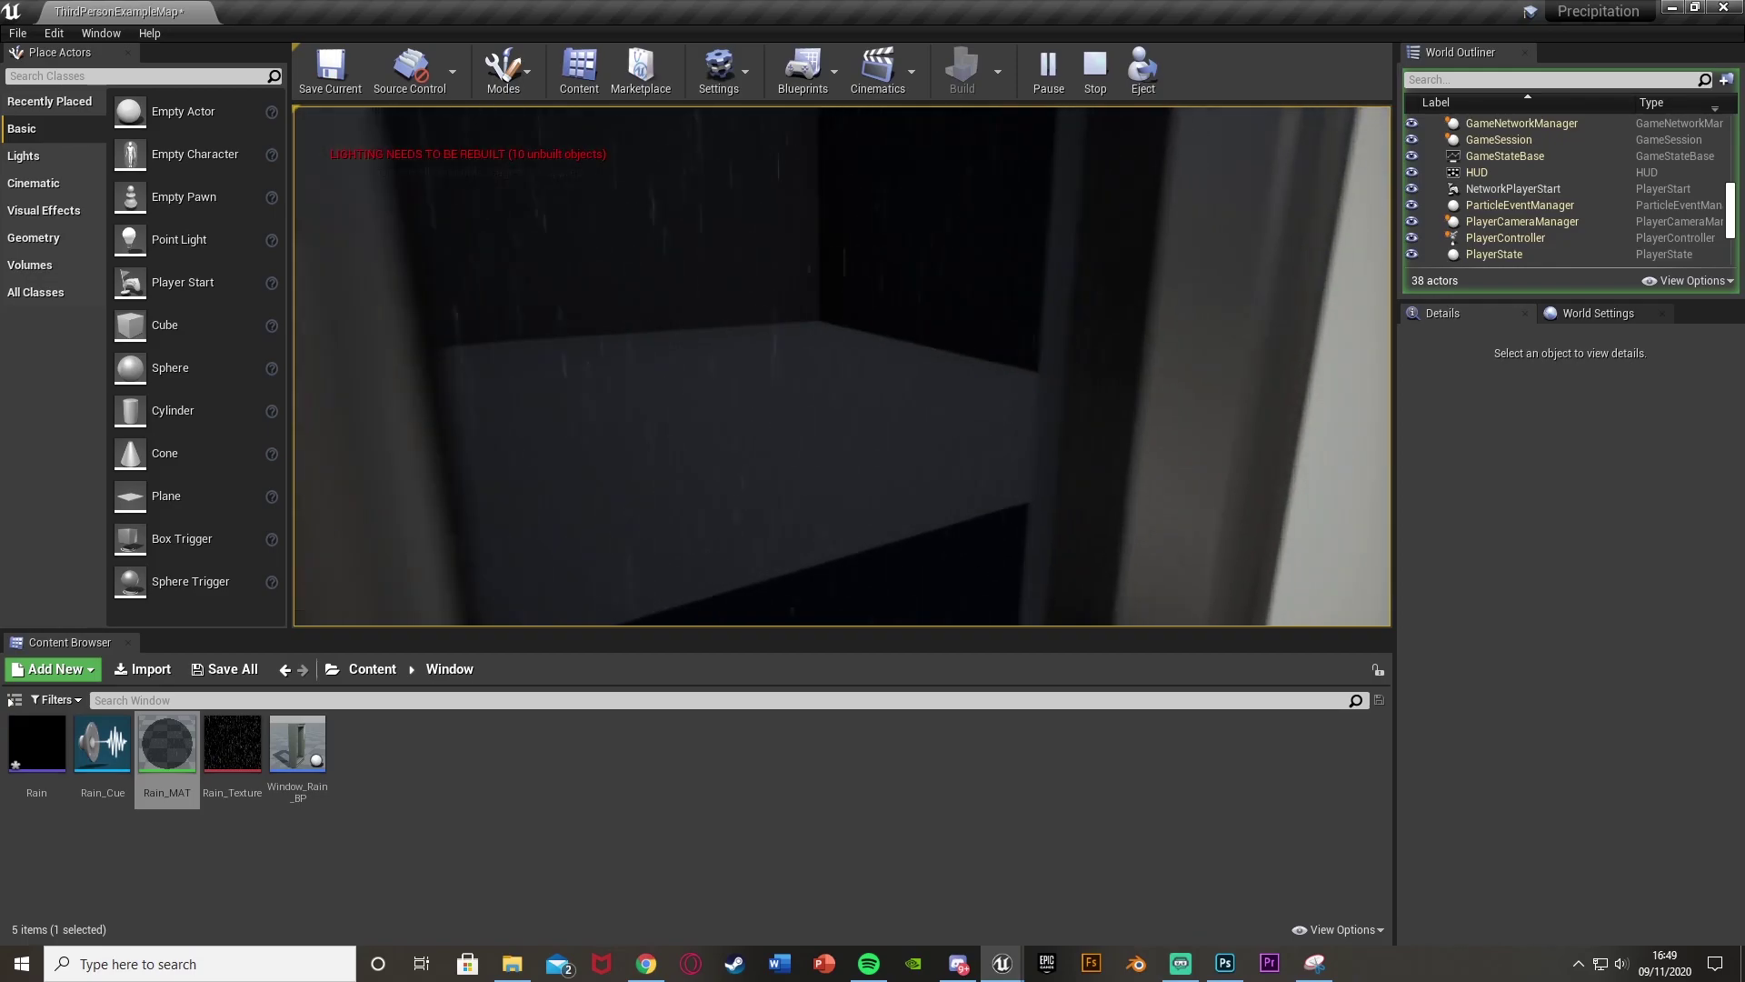
pyautogui.press('s')
pyautogui.press('w')
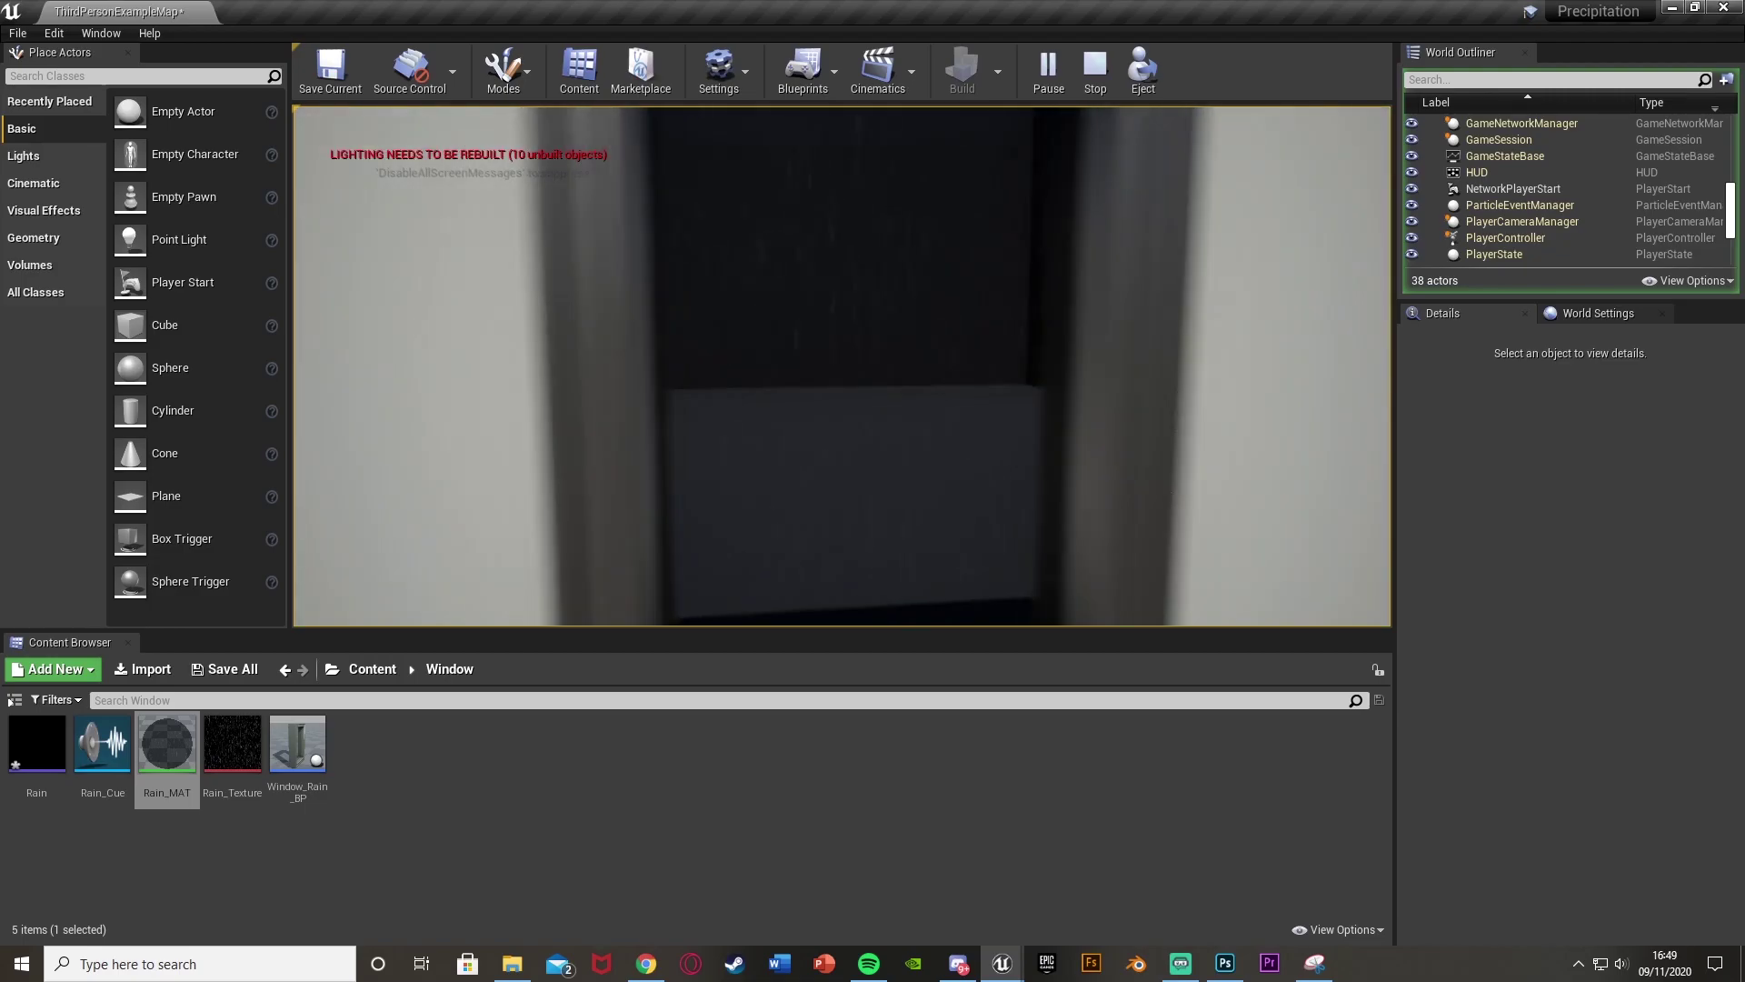
pyautogui.press('s')
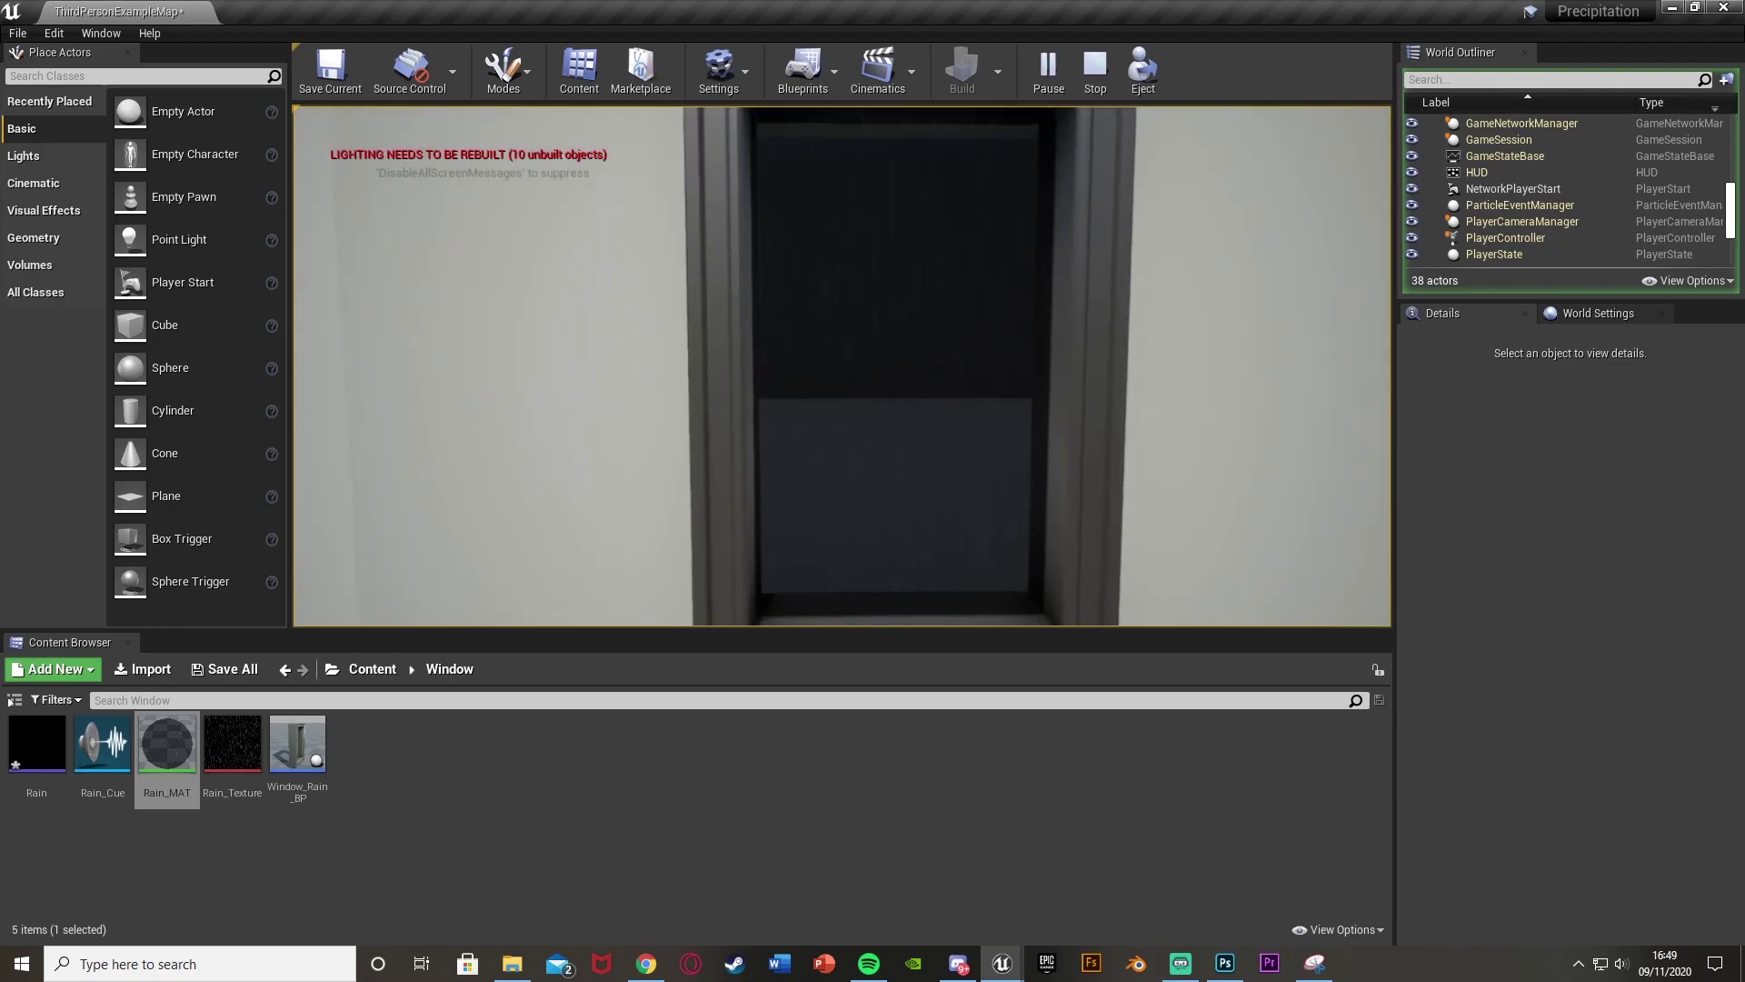
pyautogui.press('w')
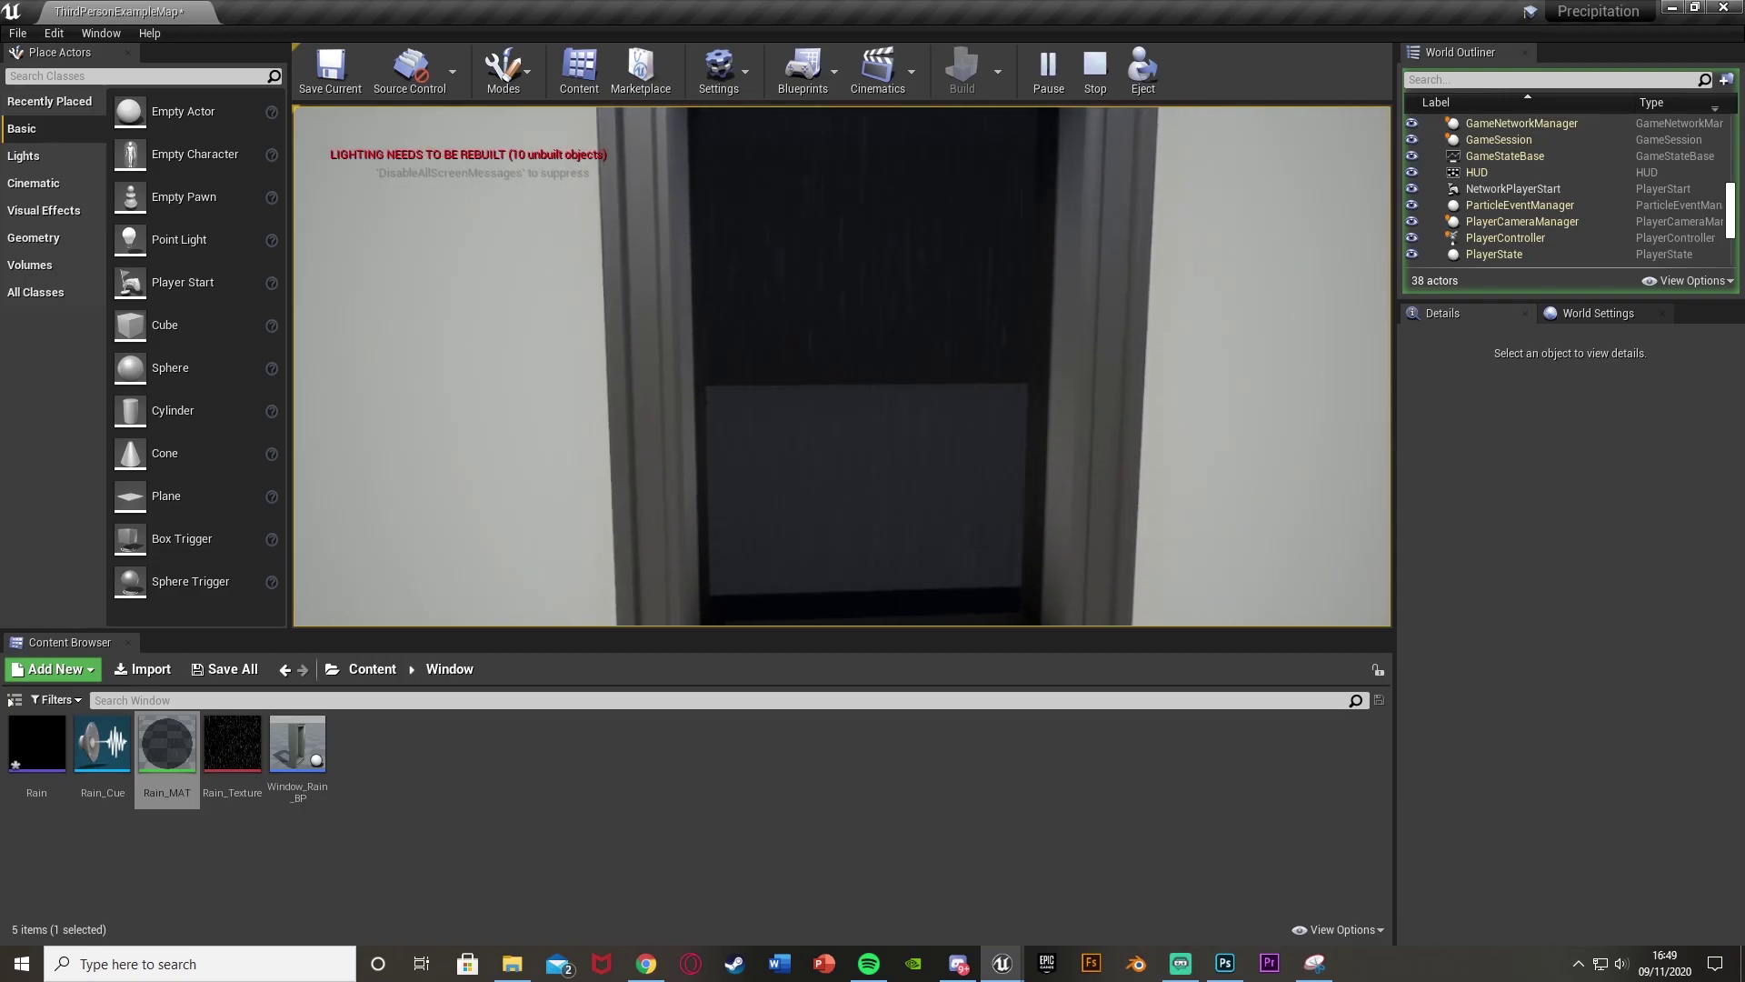
pyautogui.press('s')
pyautogui.press('w')
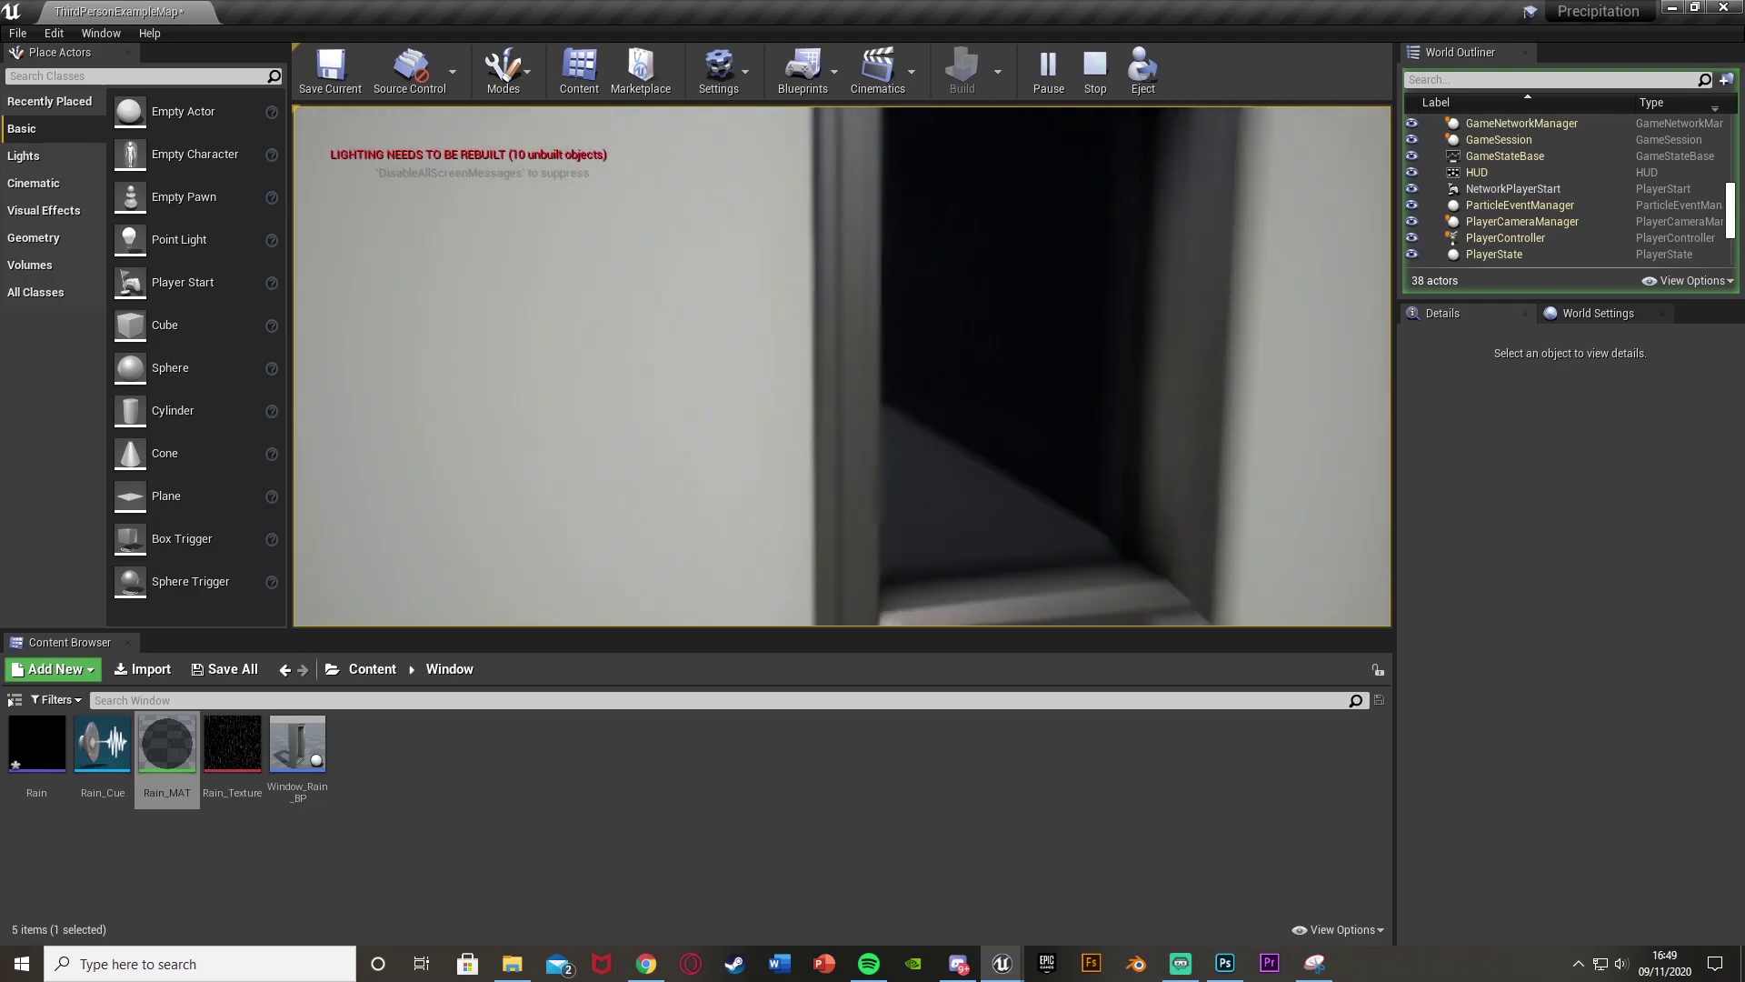
pyautogui.press('s')
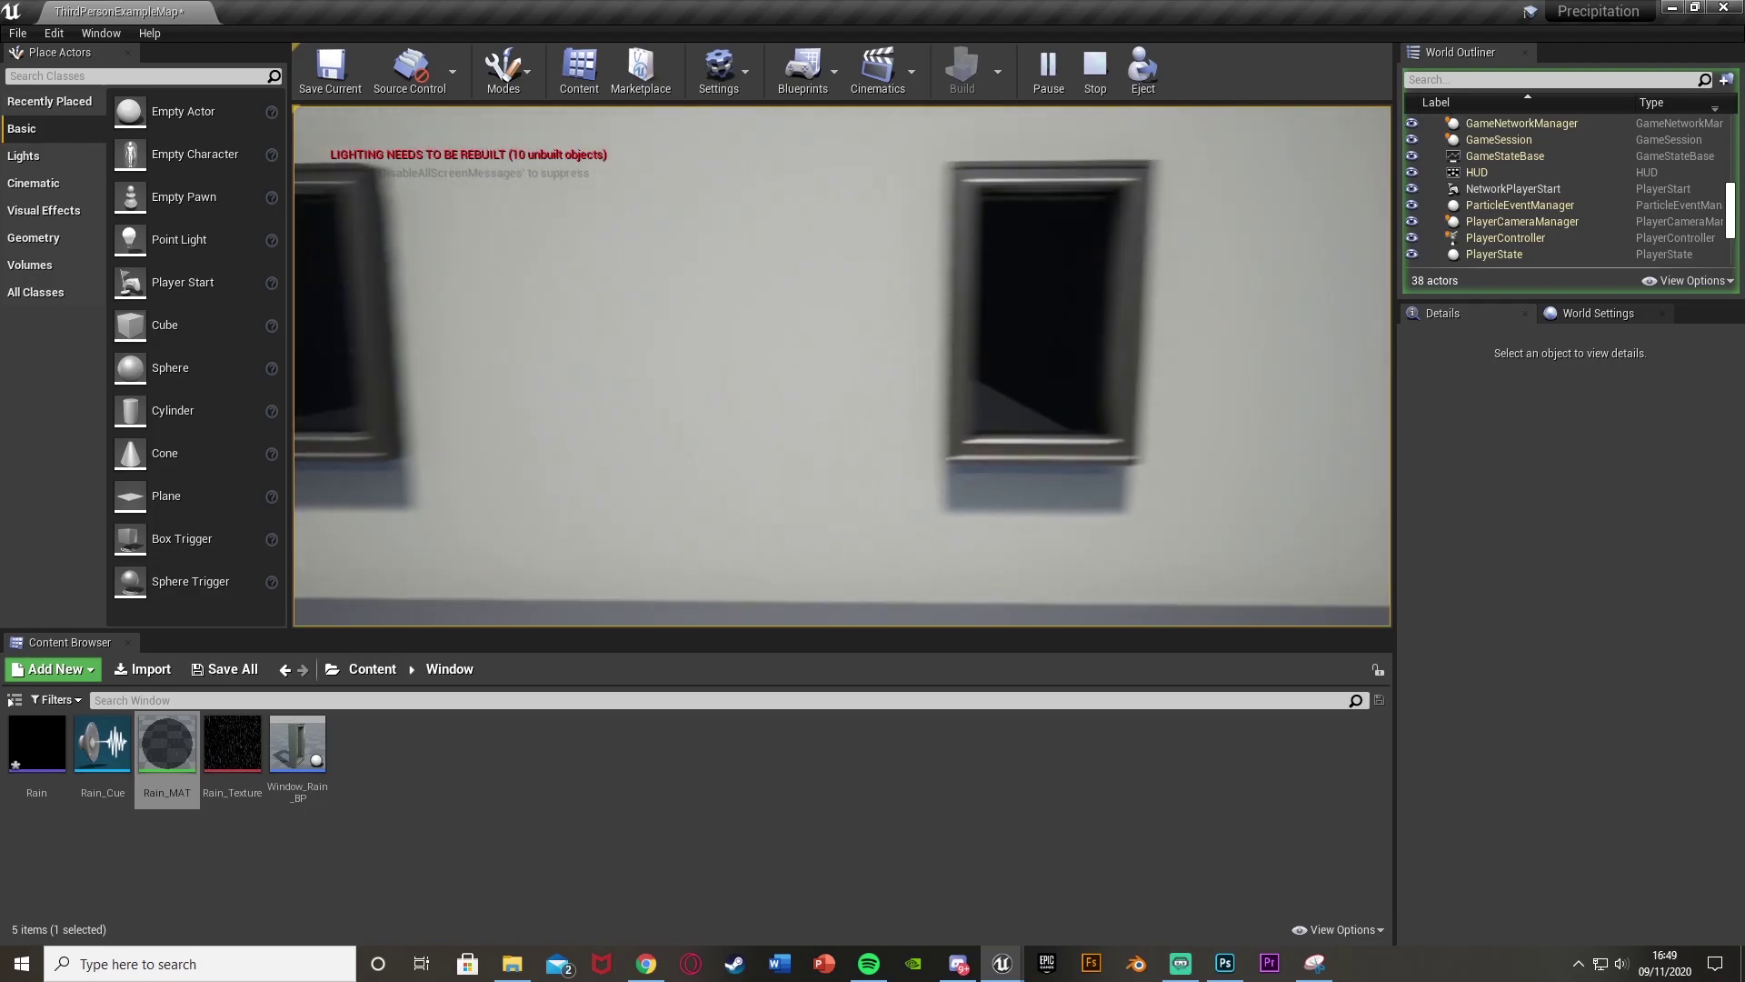
pyautogui.press('w')
pyautogui.press('w')
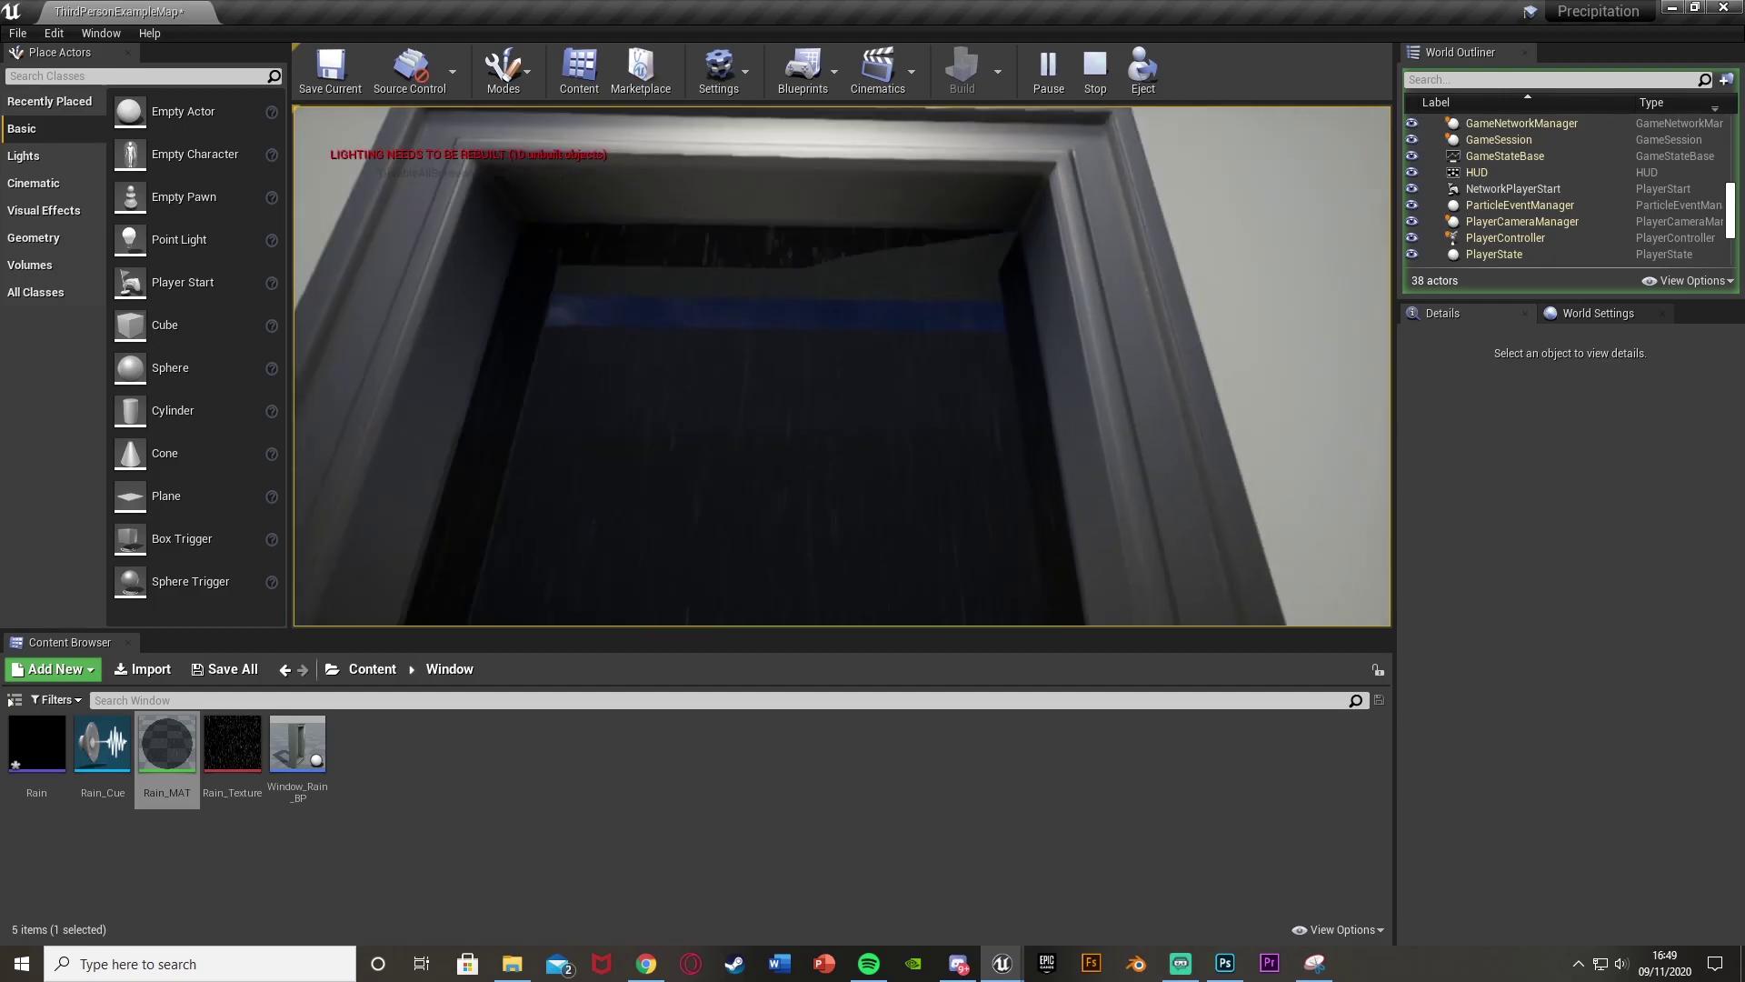
pyautogui.press('Escape')
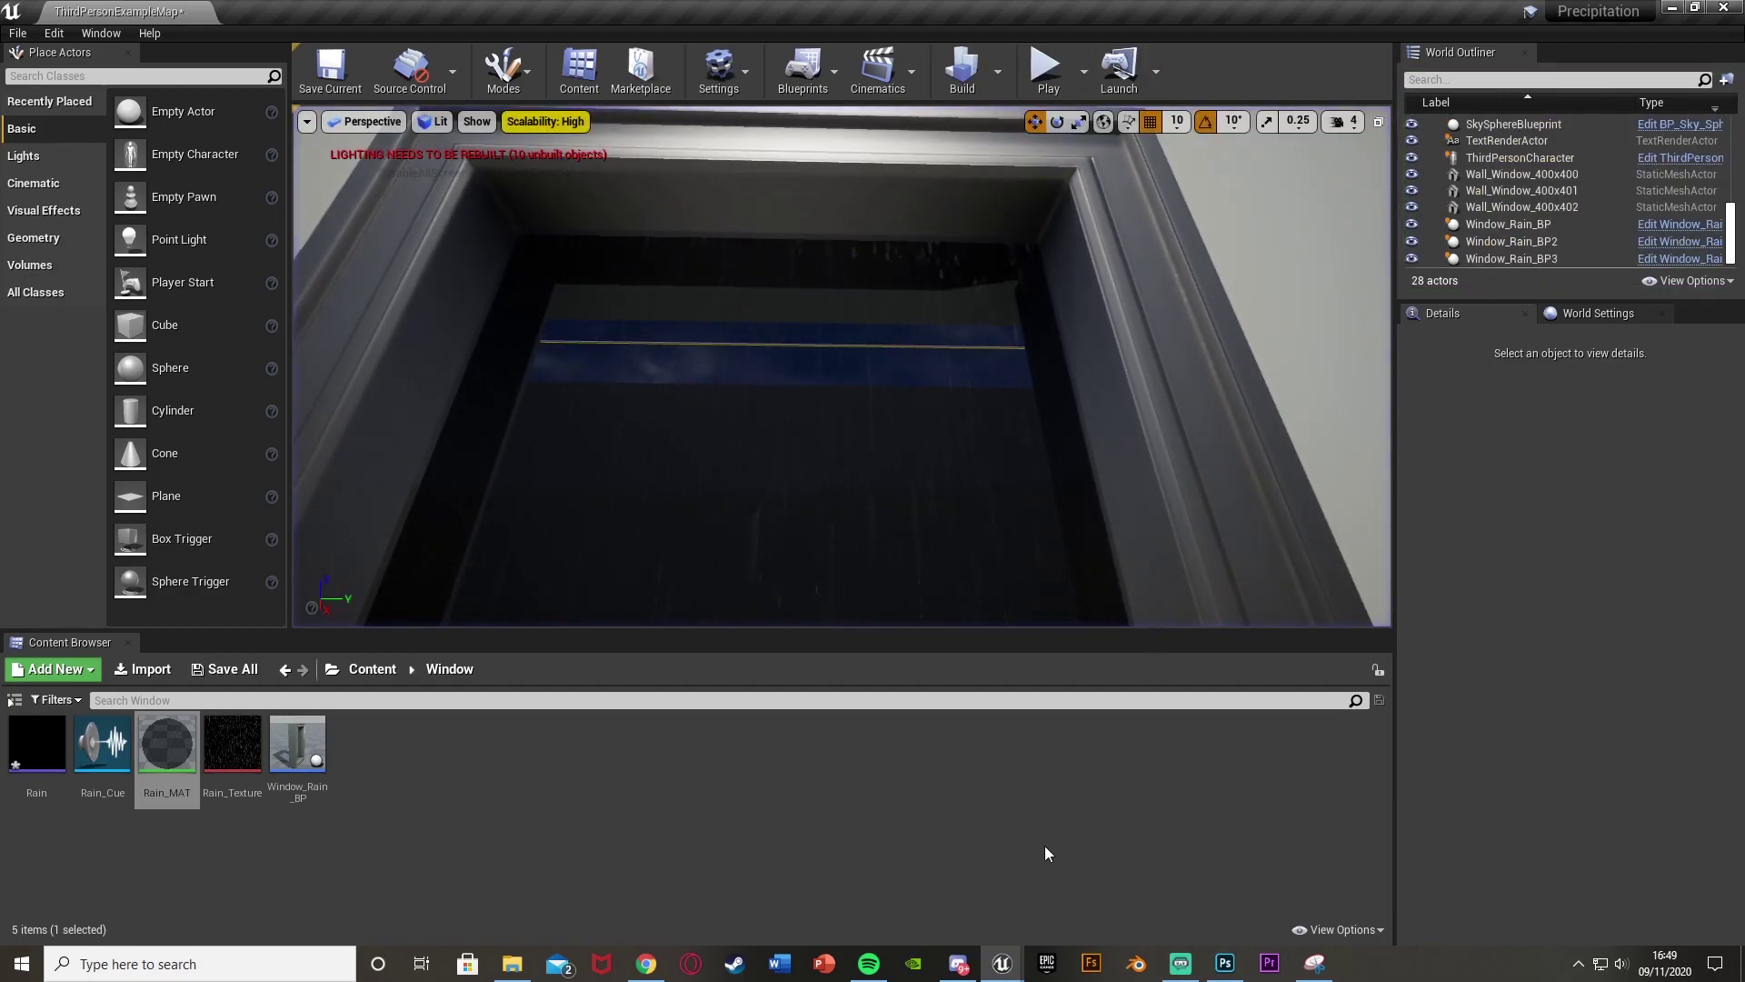
# Reopen the Window_Rain_BP blueprint, scale the arrow to about 1.21 on Z, and save the blueprint before returning to the level.
pyautogui.click(1005, 961)
pyautogui.click(1081, 891)
pyautogui.press('w')
pyautogui.moveTo(845, 463); pyautogui.dragTo(889, 504, button='right')
pyautogui.press('e')
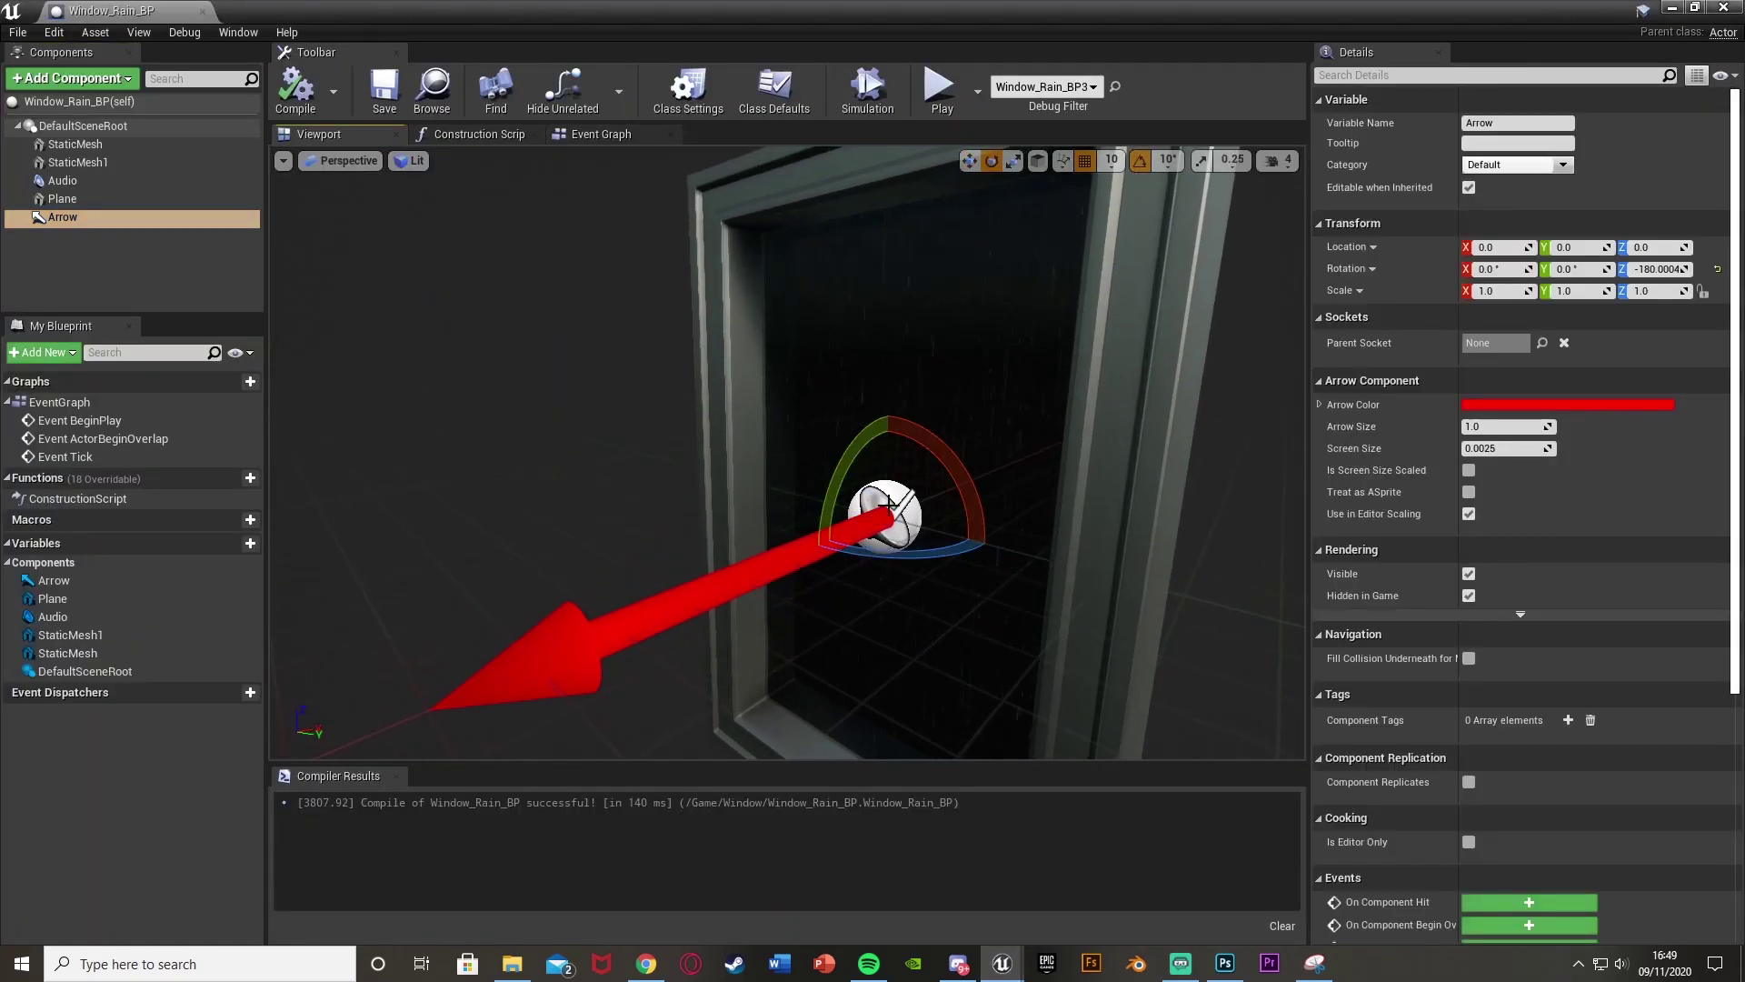
pyautogui.moveTo(886, 460); pyautogui.dragTo(894, 458)
pyautogui.moveTo(913, 467); pyautogui.dragTo(931, 477, button='right')
pyautogui.press('s')
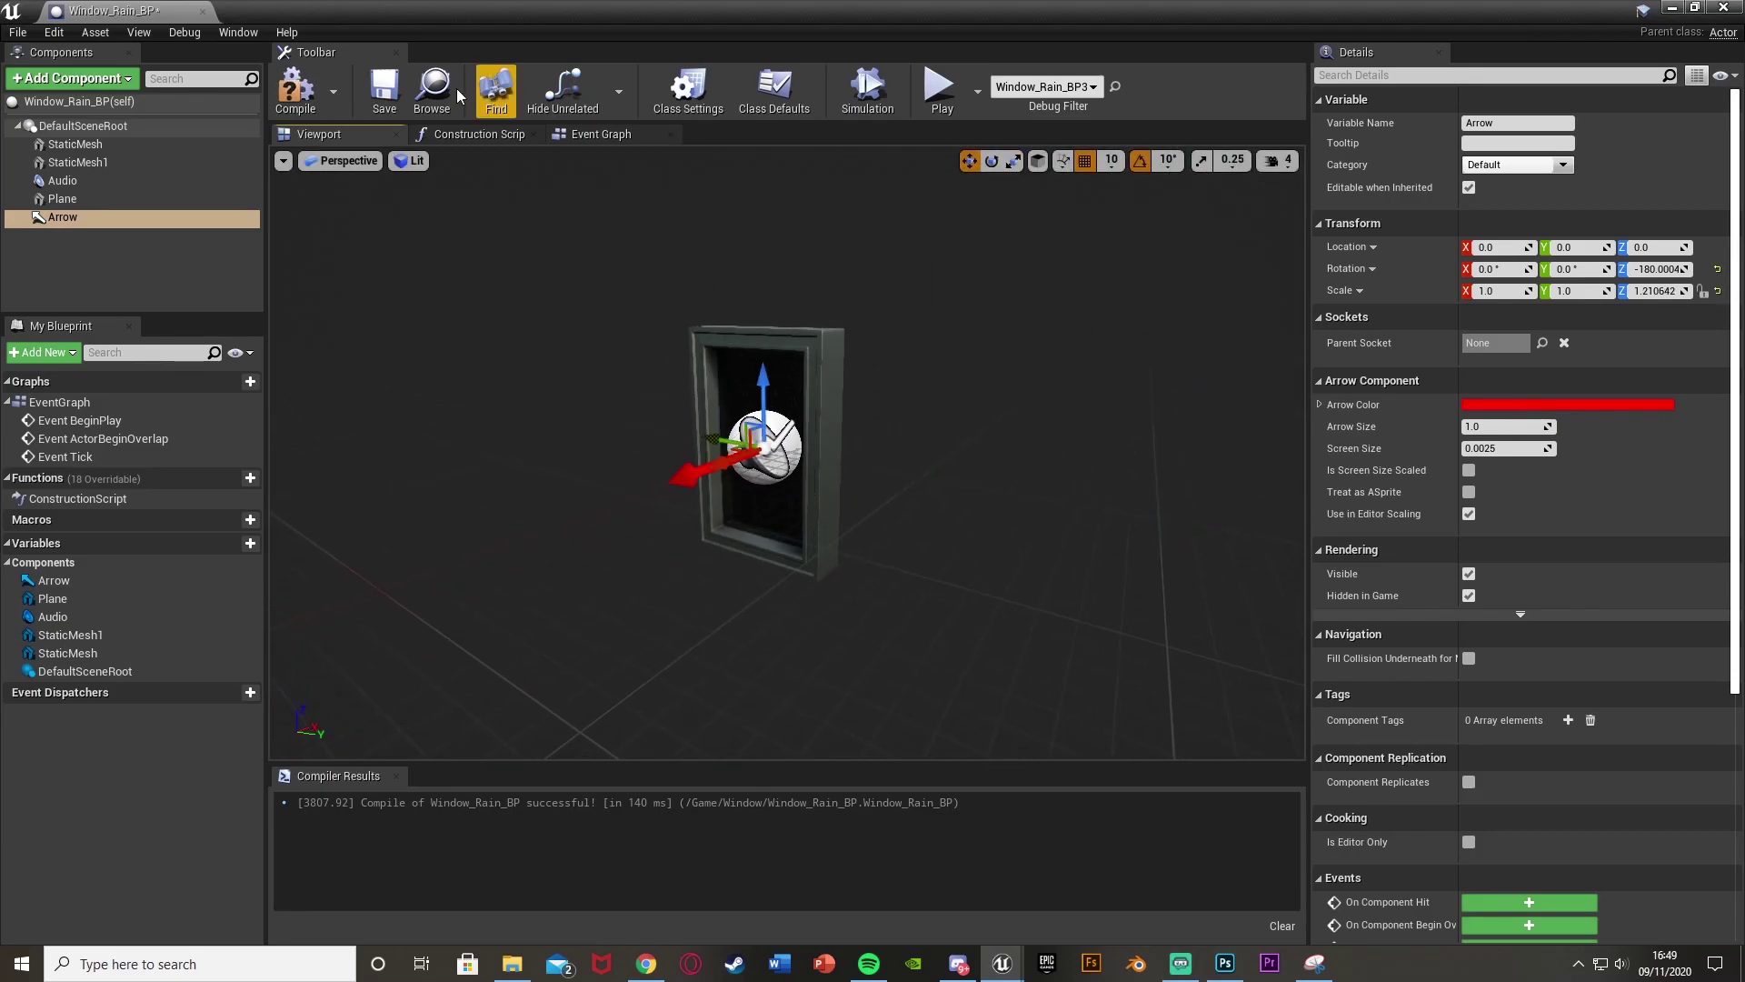
pyautogui.click(384, 91)
pyautogui.click(1670, 7)
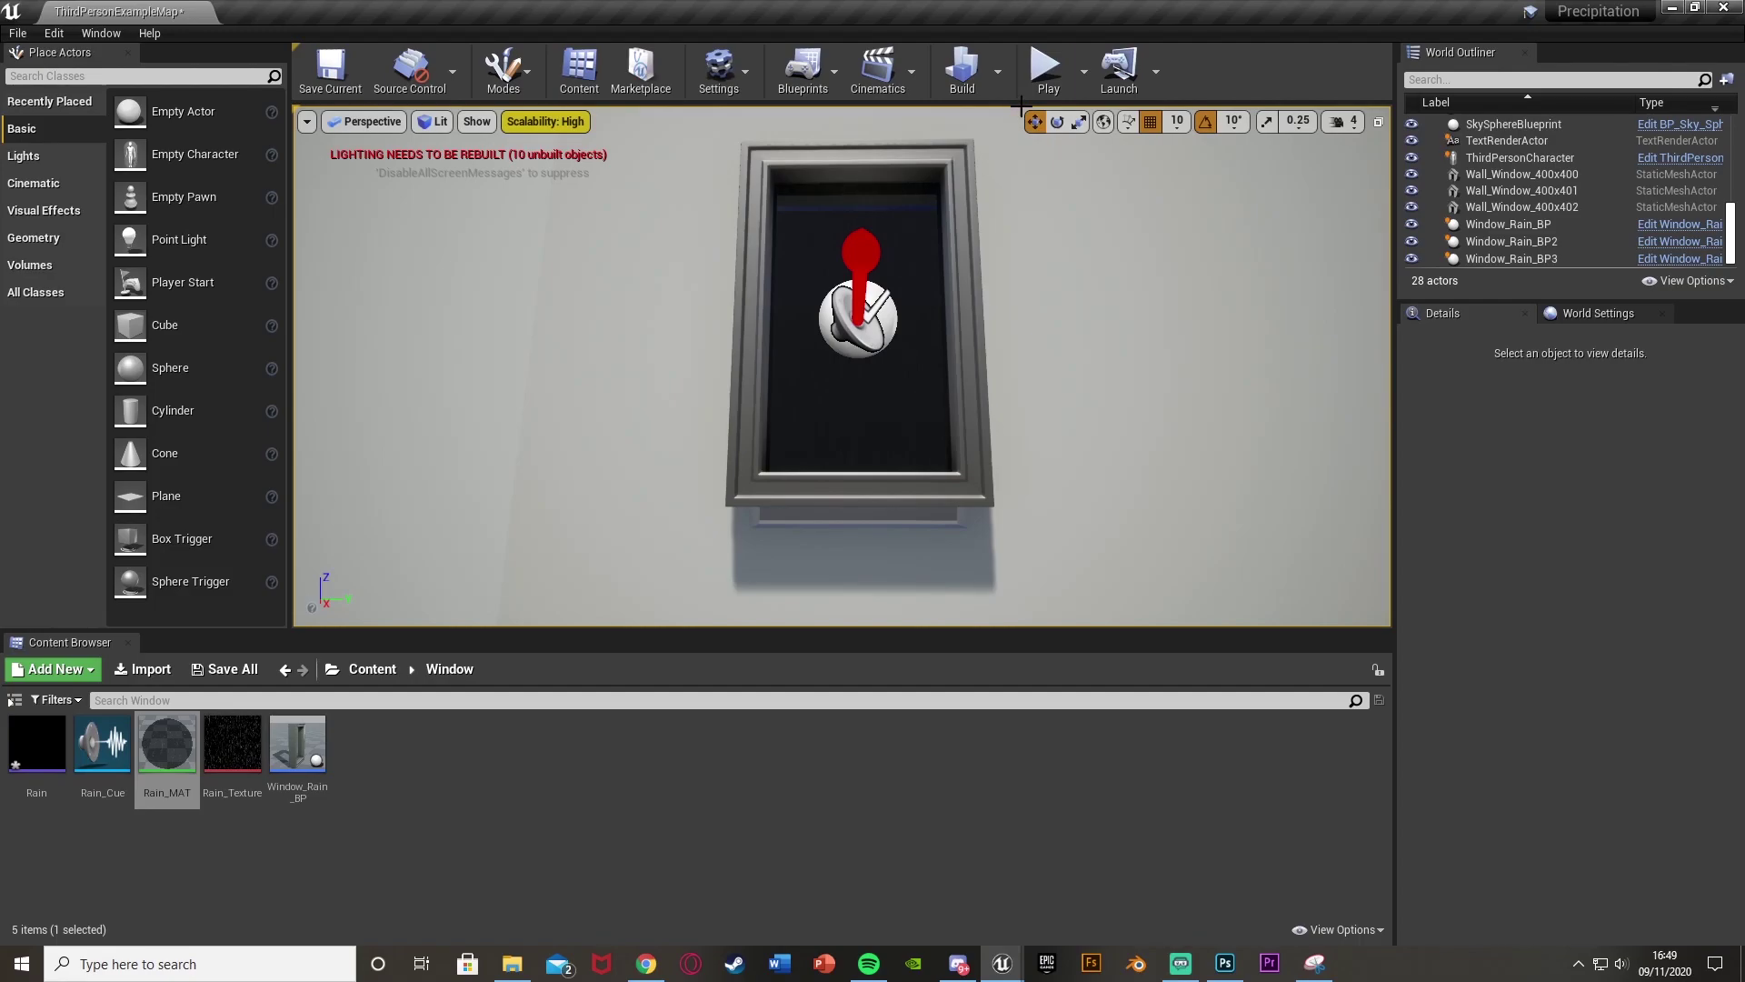
# Play the level, walk up to the wall's windows, and back away until all three windows are in view.
pyautogui.click(1045, 71)
pyautogui.press('w')
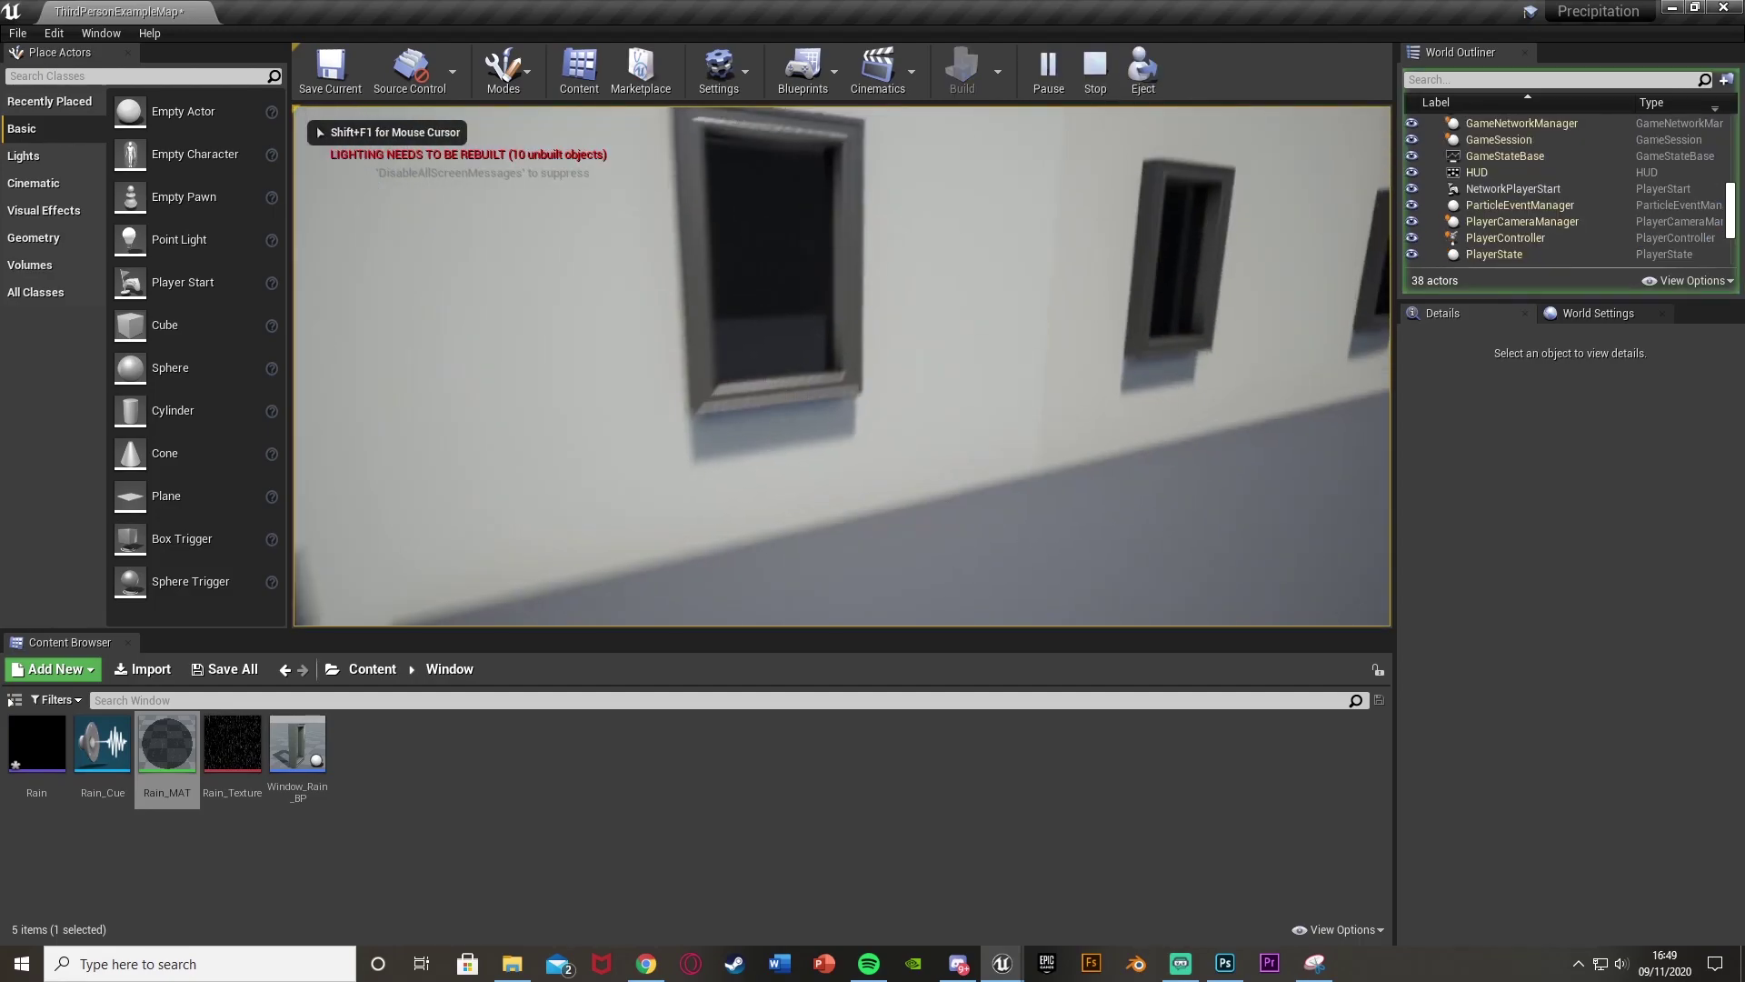
pyautogui.press('w')
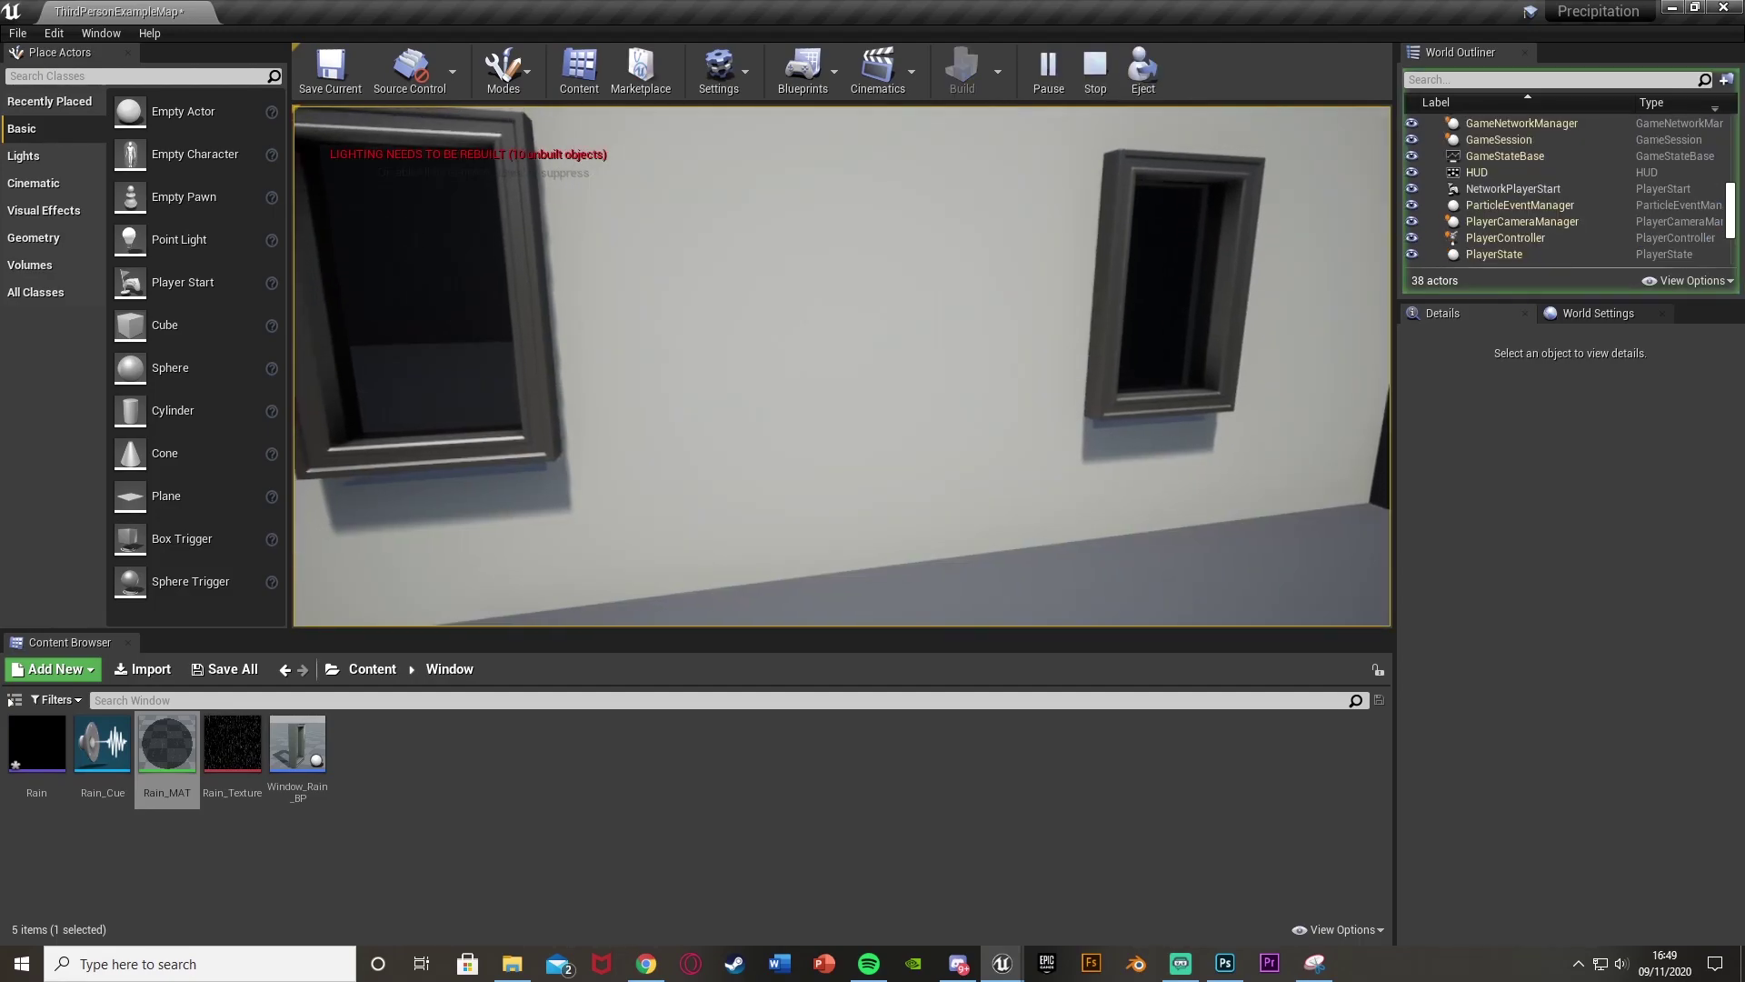
pyautogui.press('w')
pyautogui.press('s')
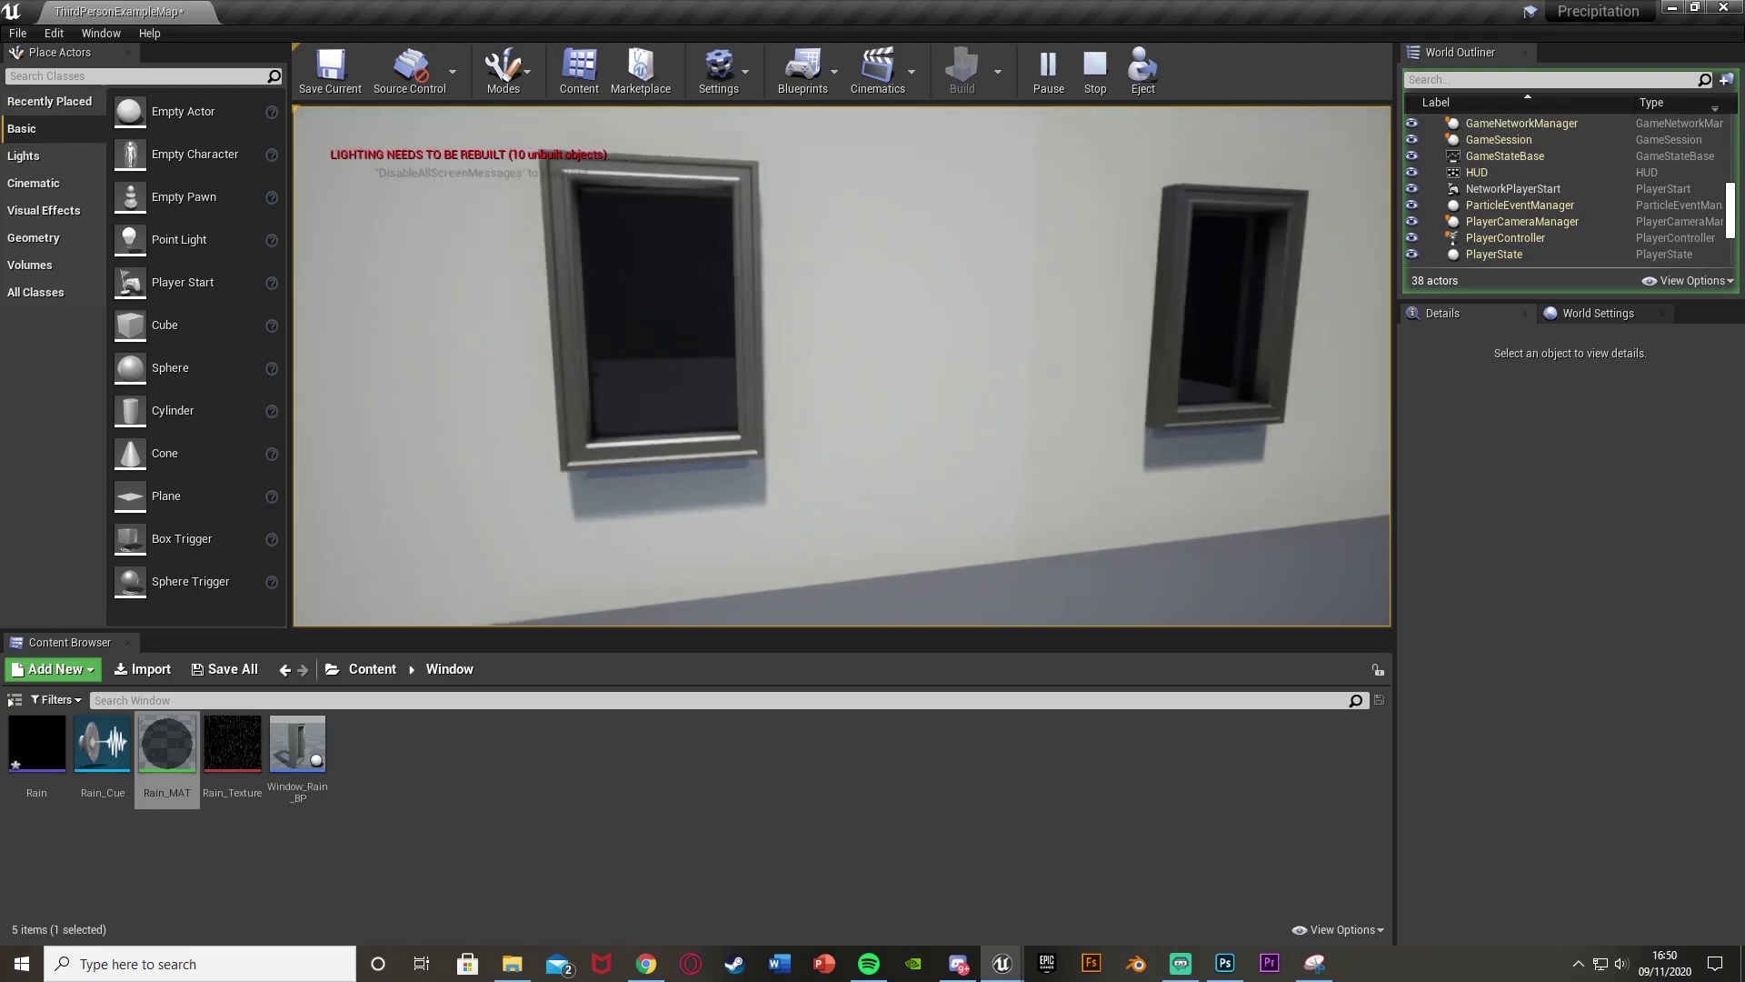
pyautogui.press('s')
pyautogui.press('s')
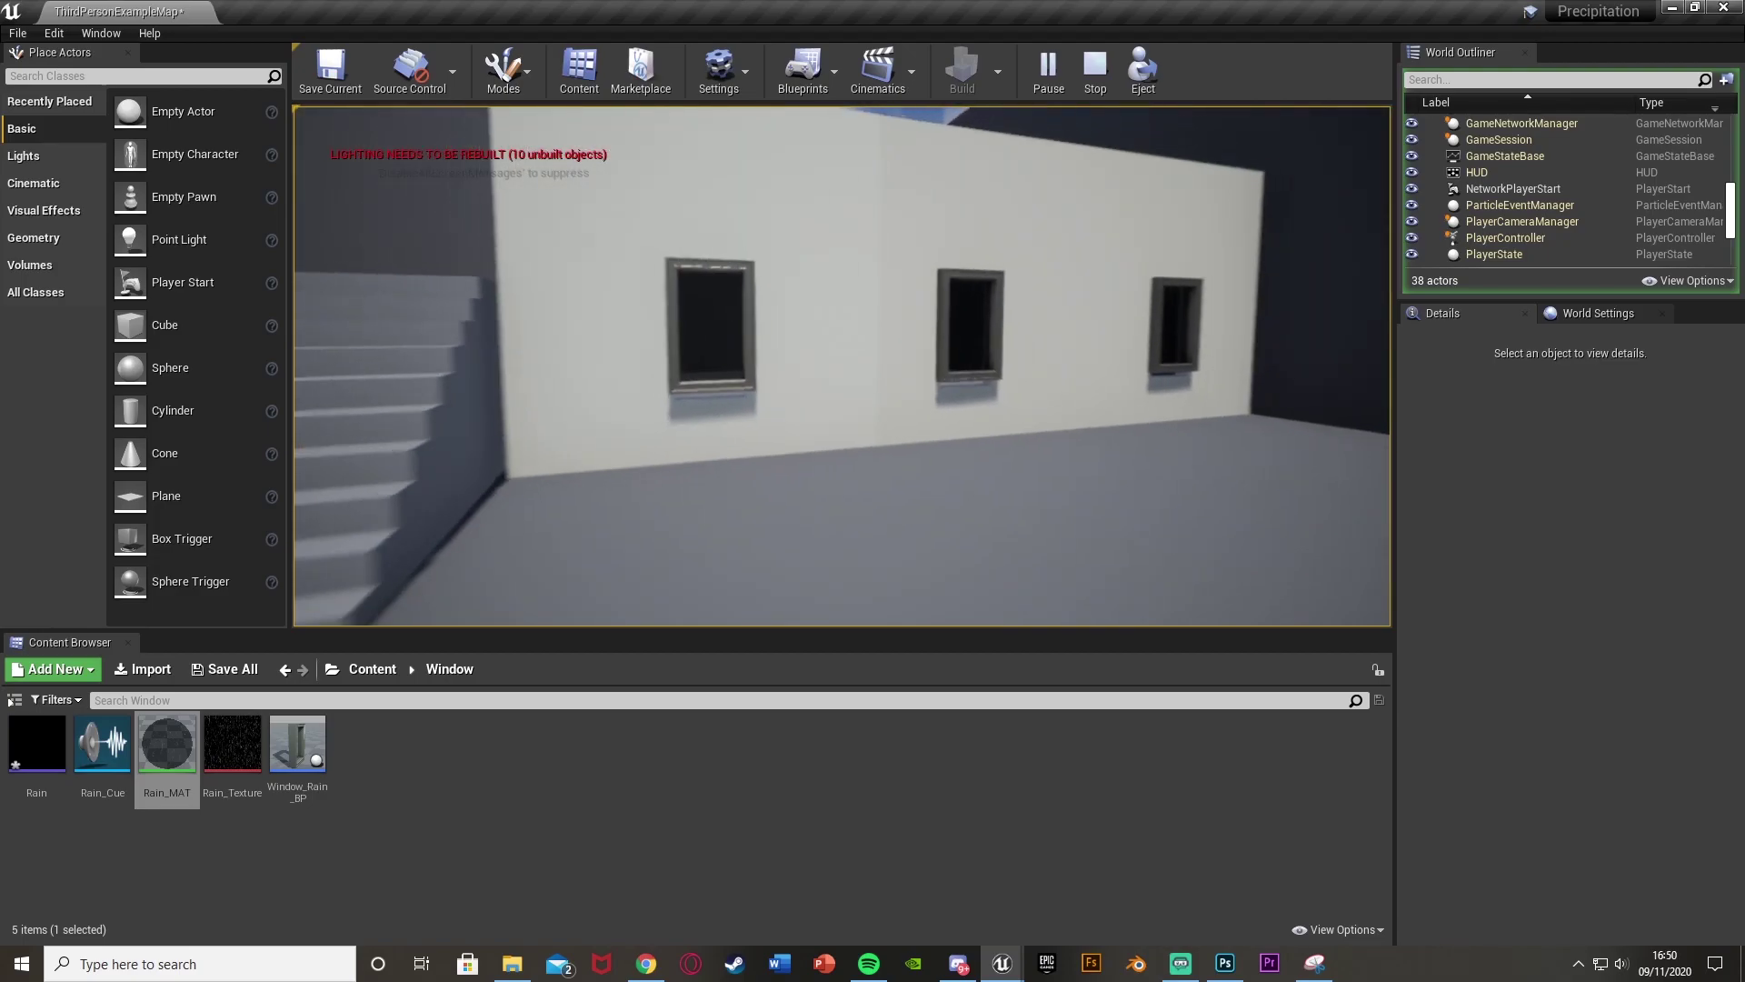
# Walk repeatedly up to and away from a single window and sidestep in front of it to examine the rain effect close up.
pyautogui.press('w')
pyautogui.press('s')
pyautogui.press('w')
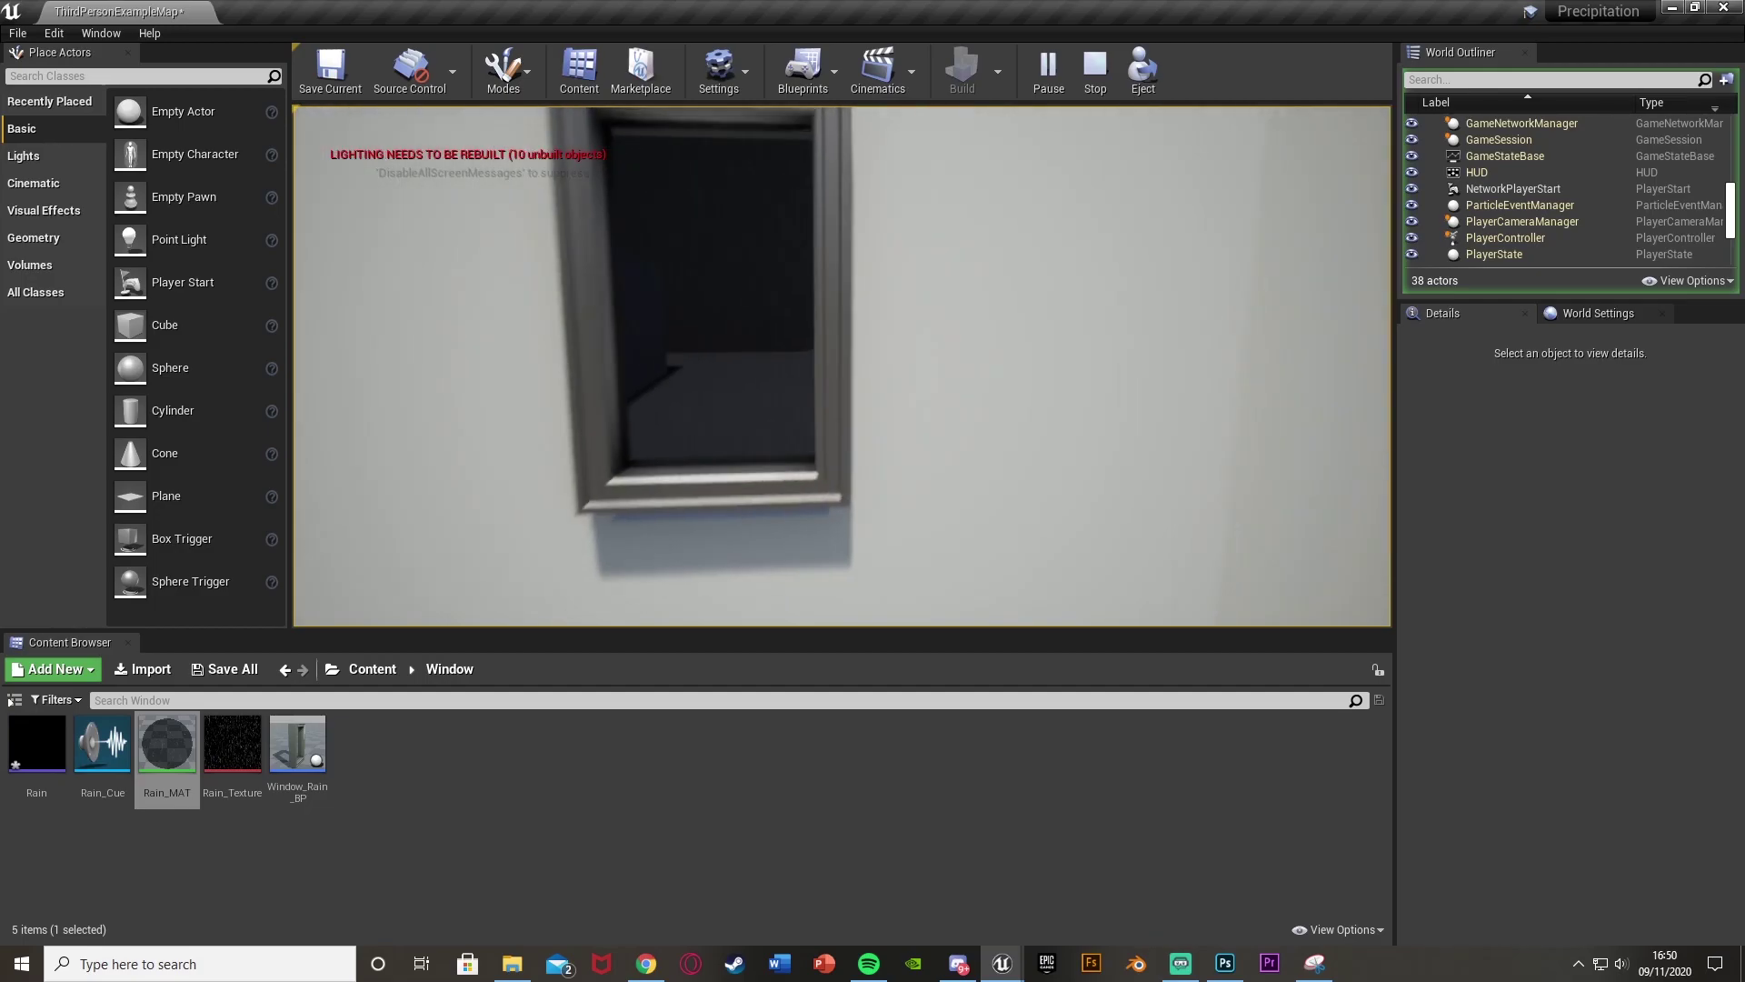
pyautogui.press('s')
pyautogui.press('w')
pyautogui.press('s')
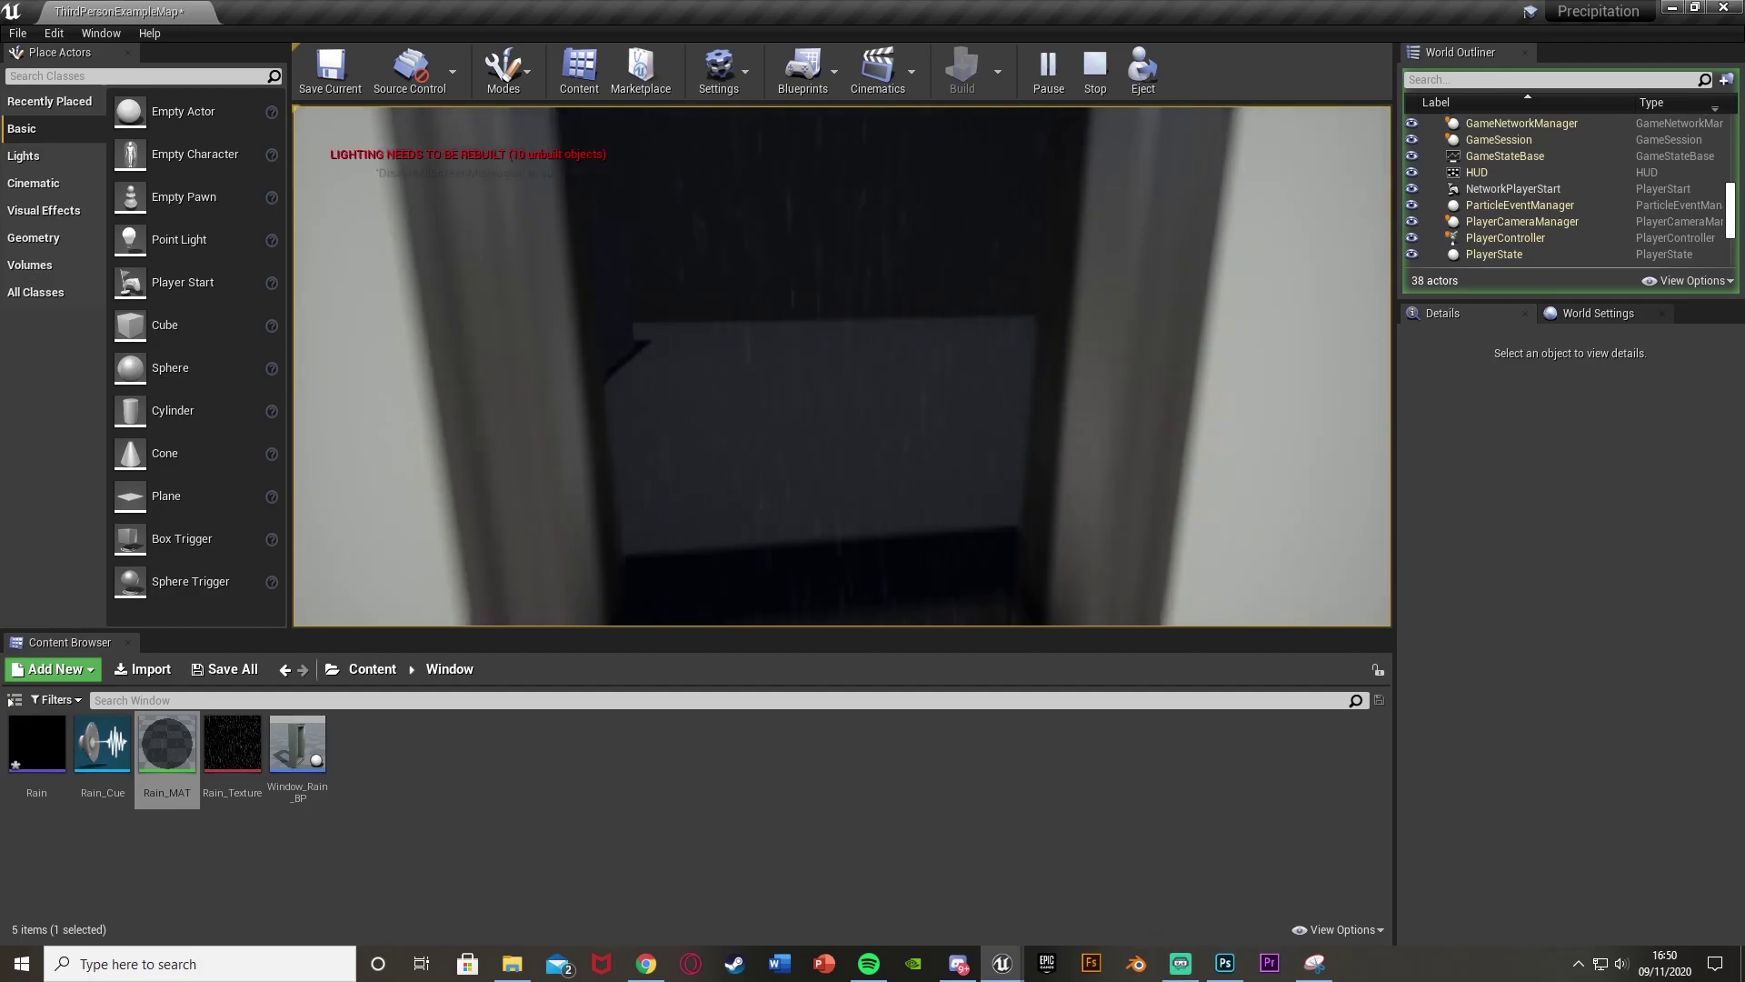
pyautogui.press('s')
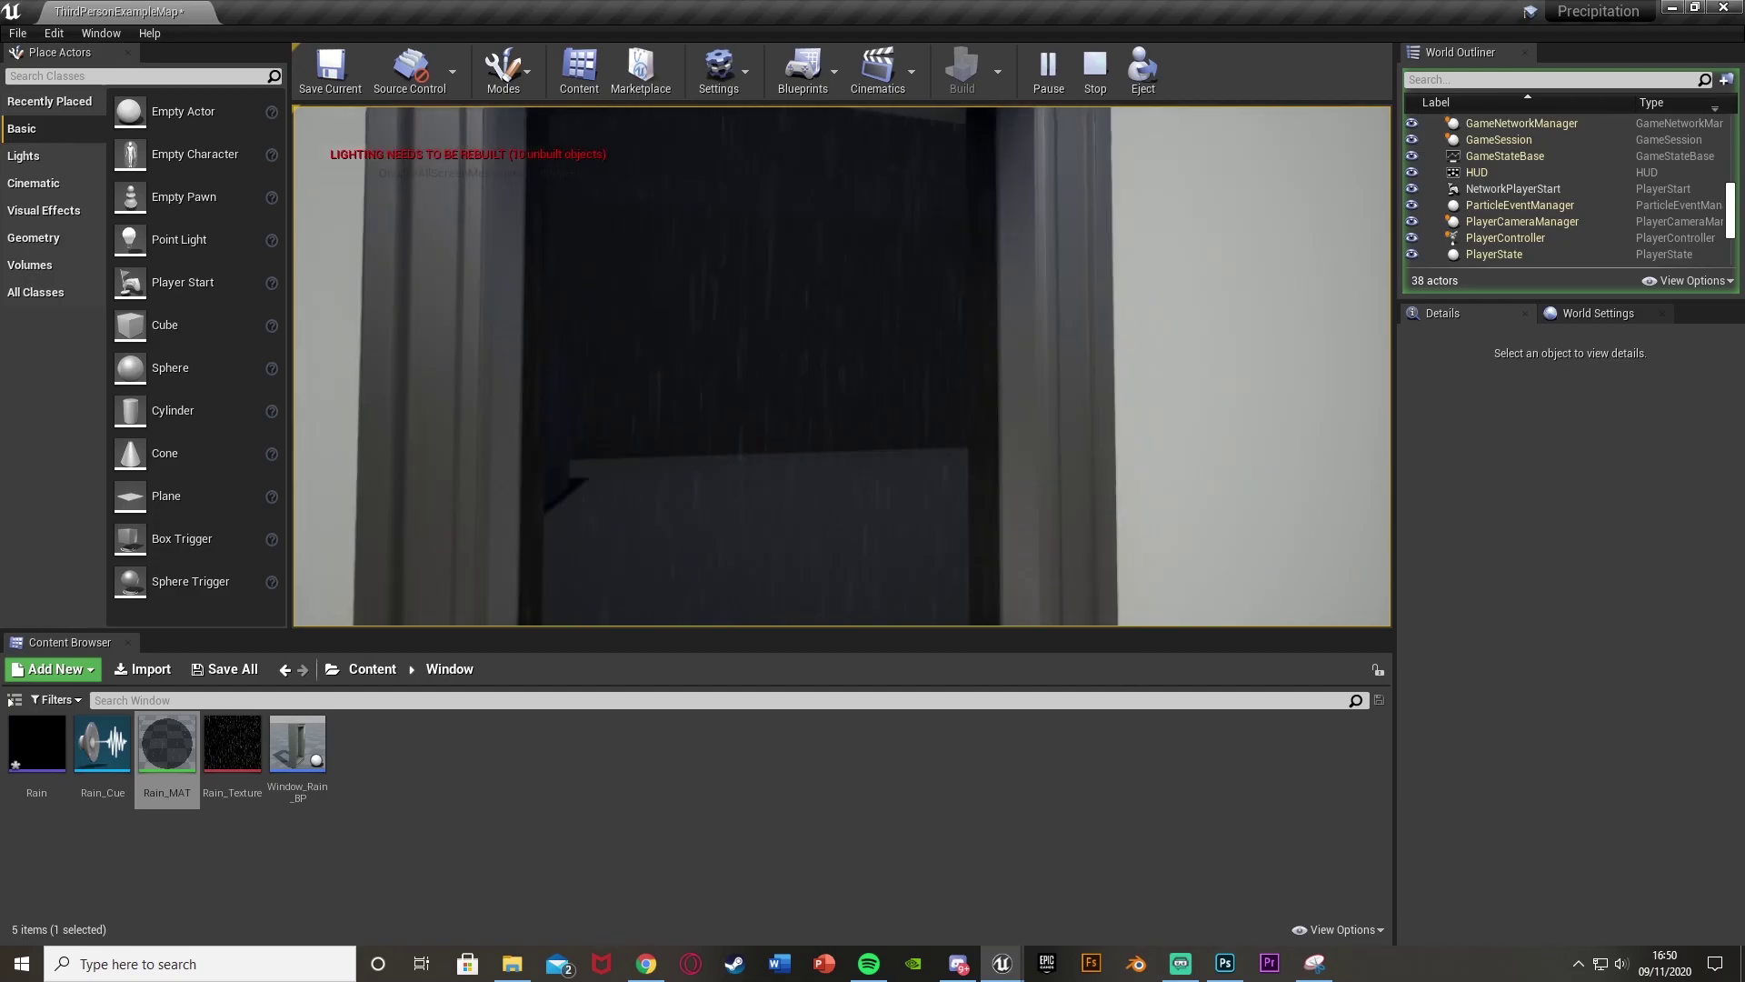
pyautogui.press('w')
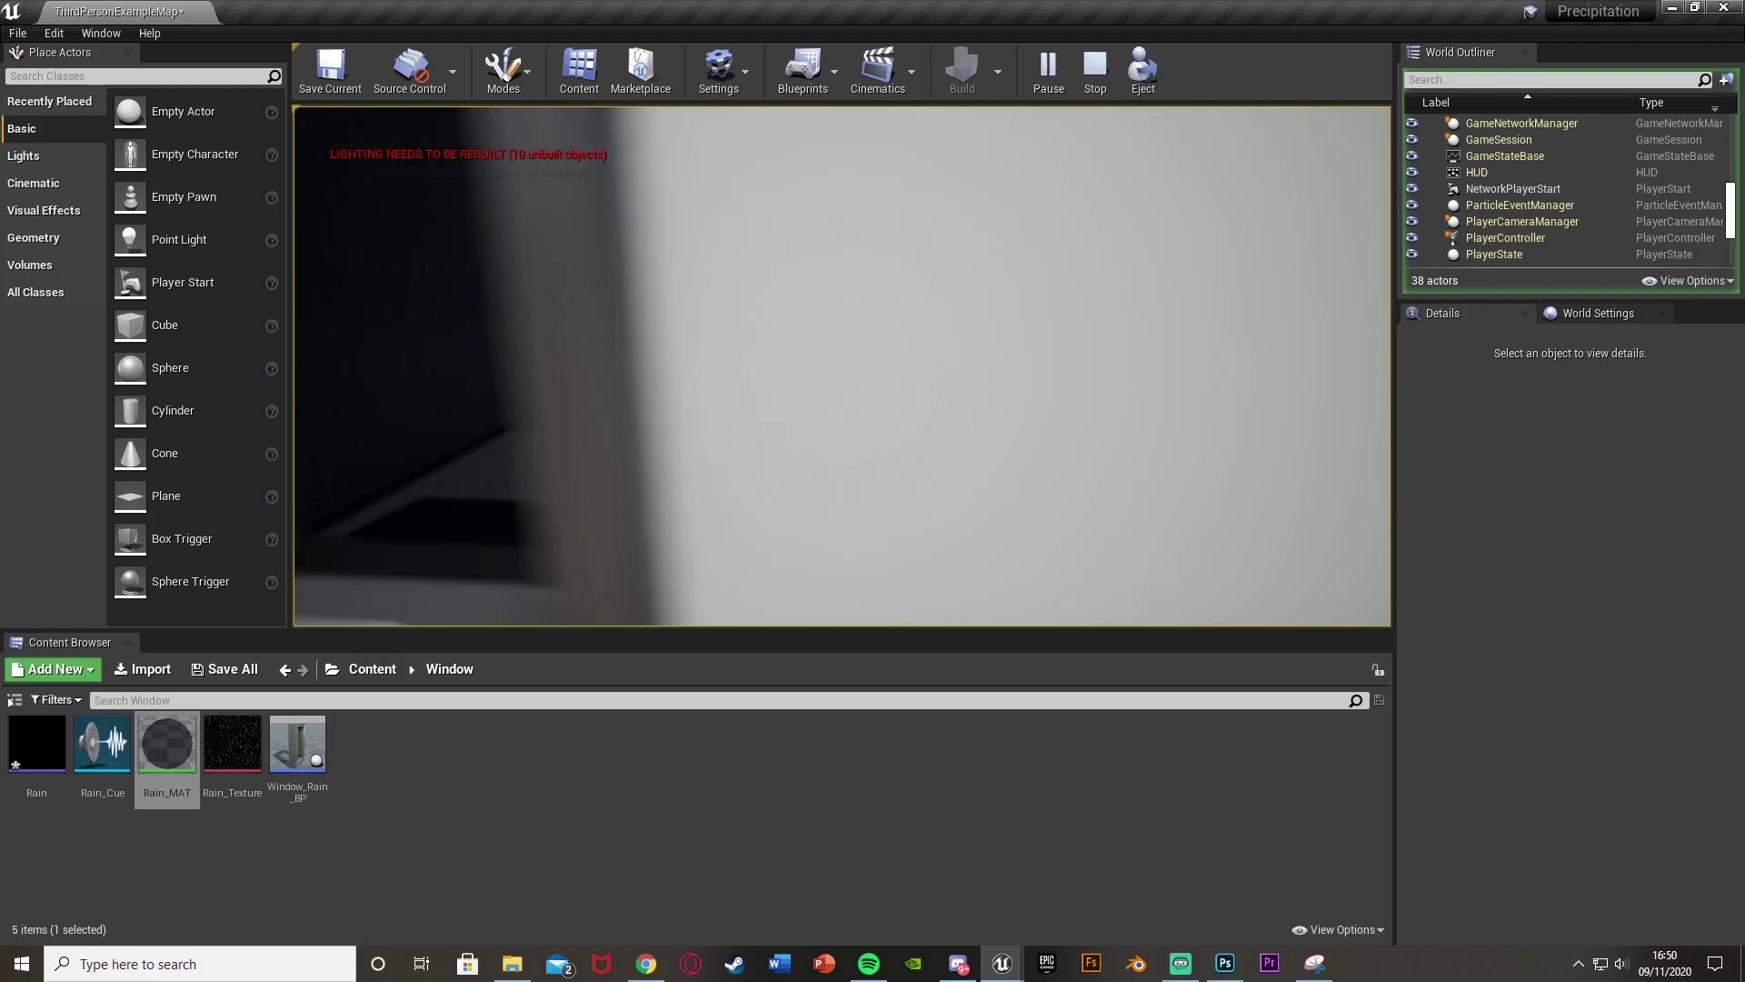
pyautogui.press('s')
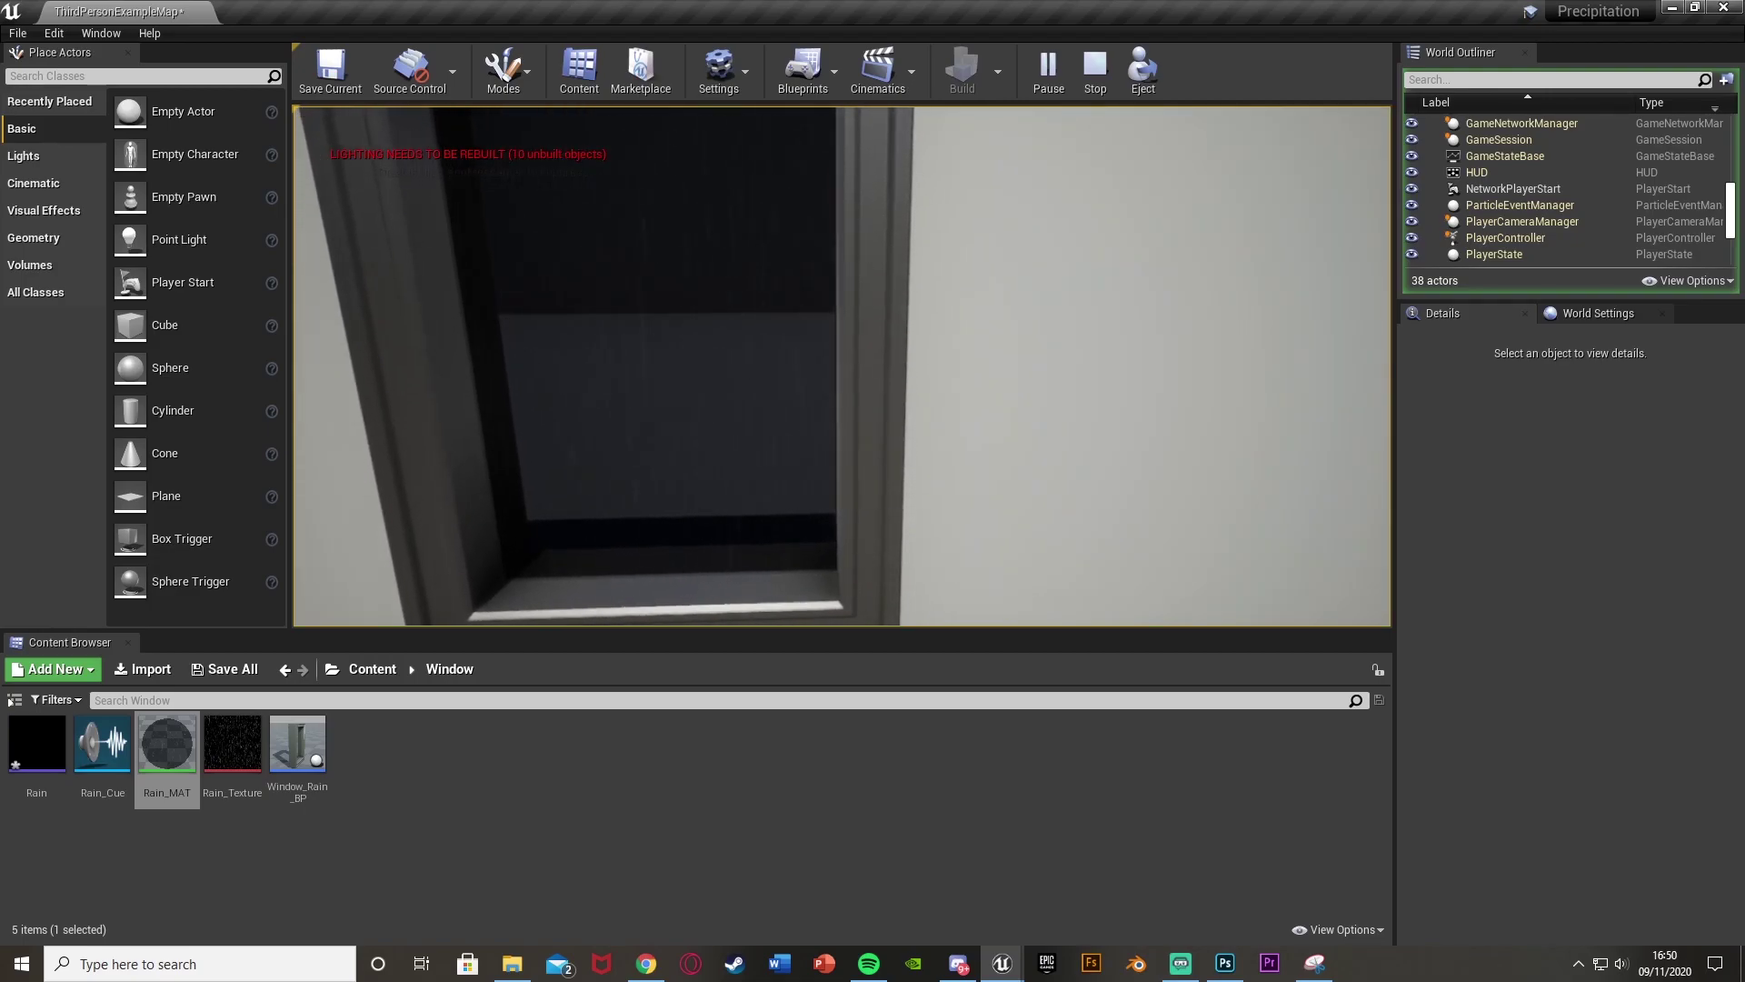
pyautogui.press('a')
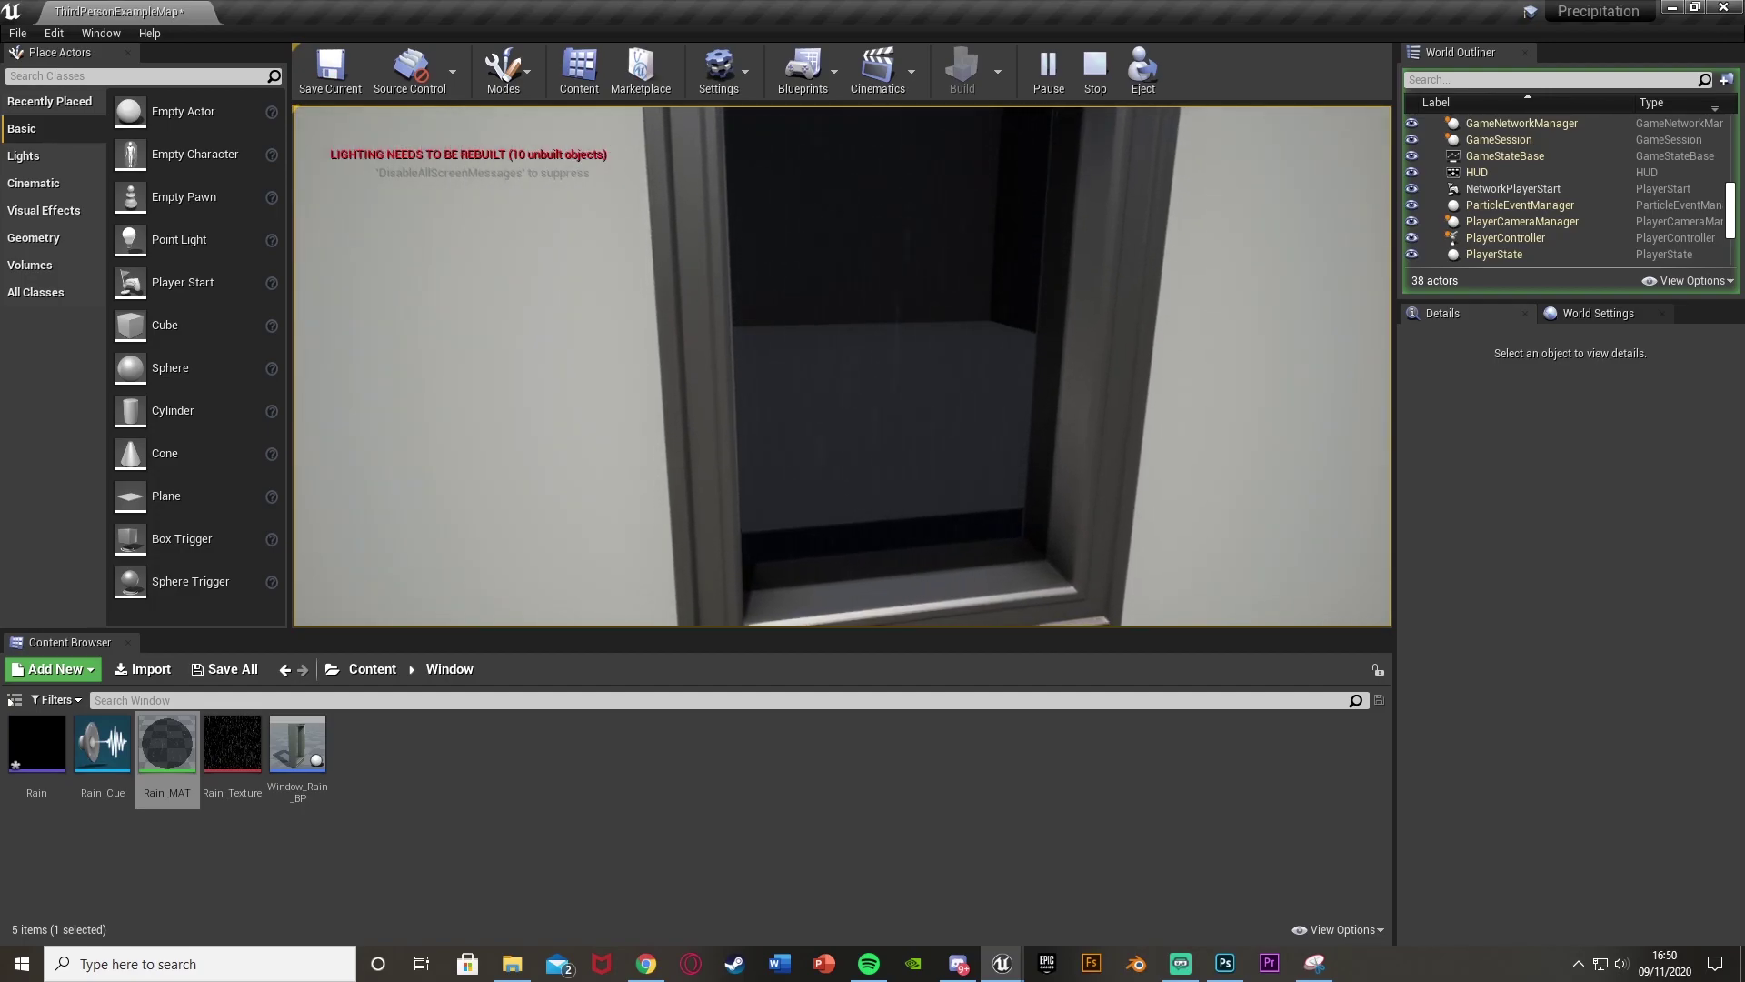
pyautogui.press('d')
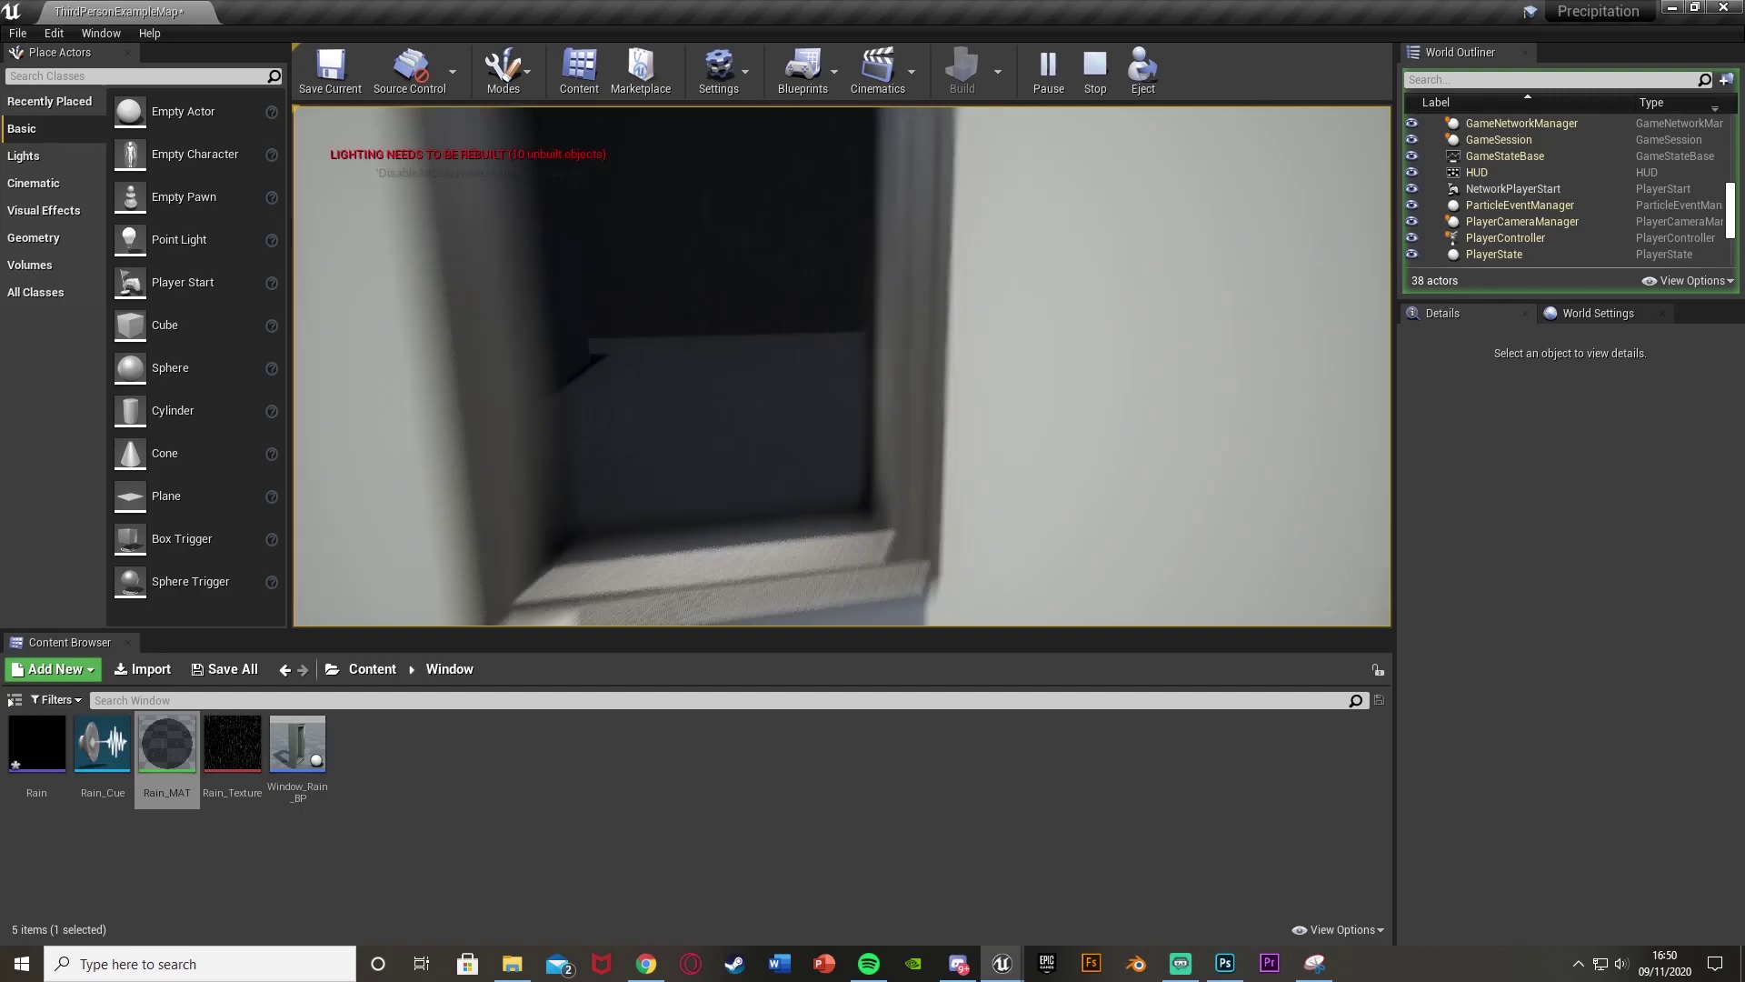
pyautogui.press('s')
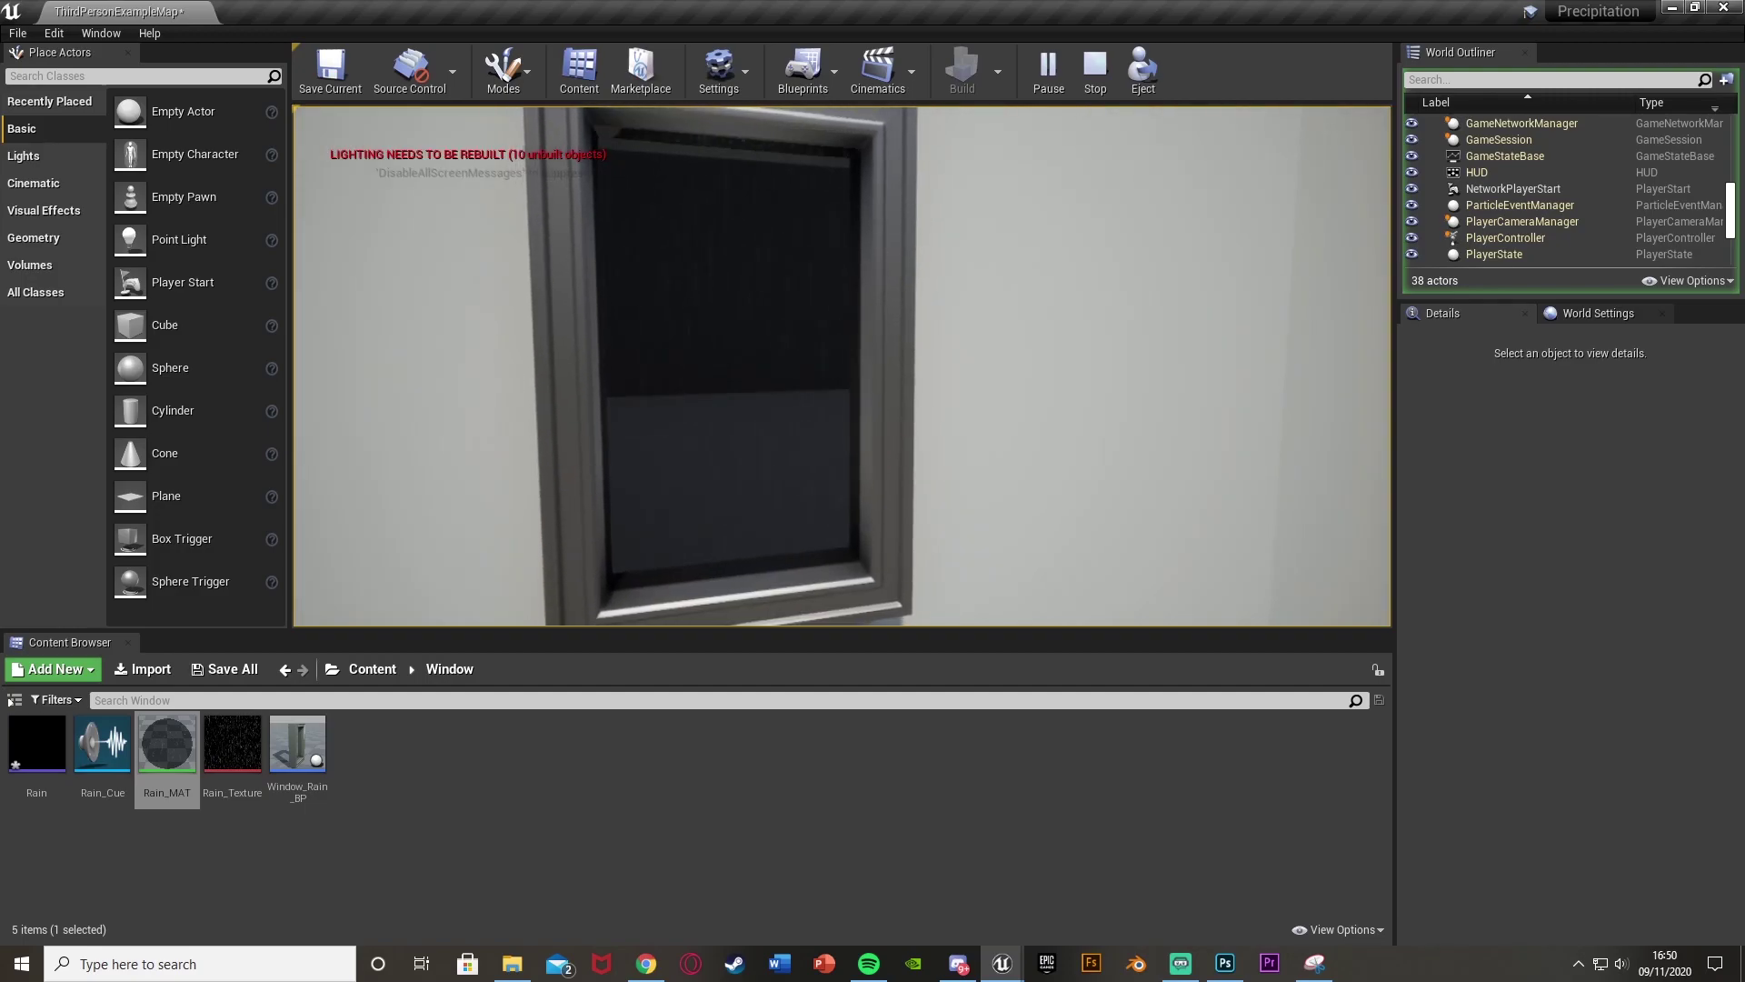
pyautogui.press('w')
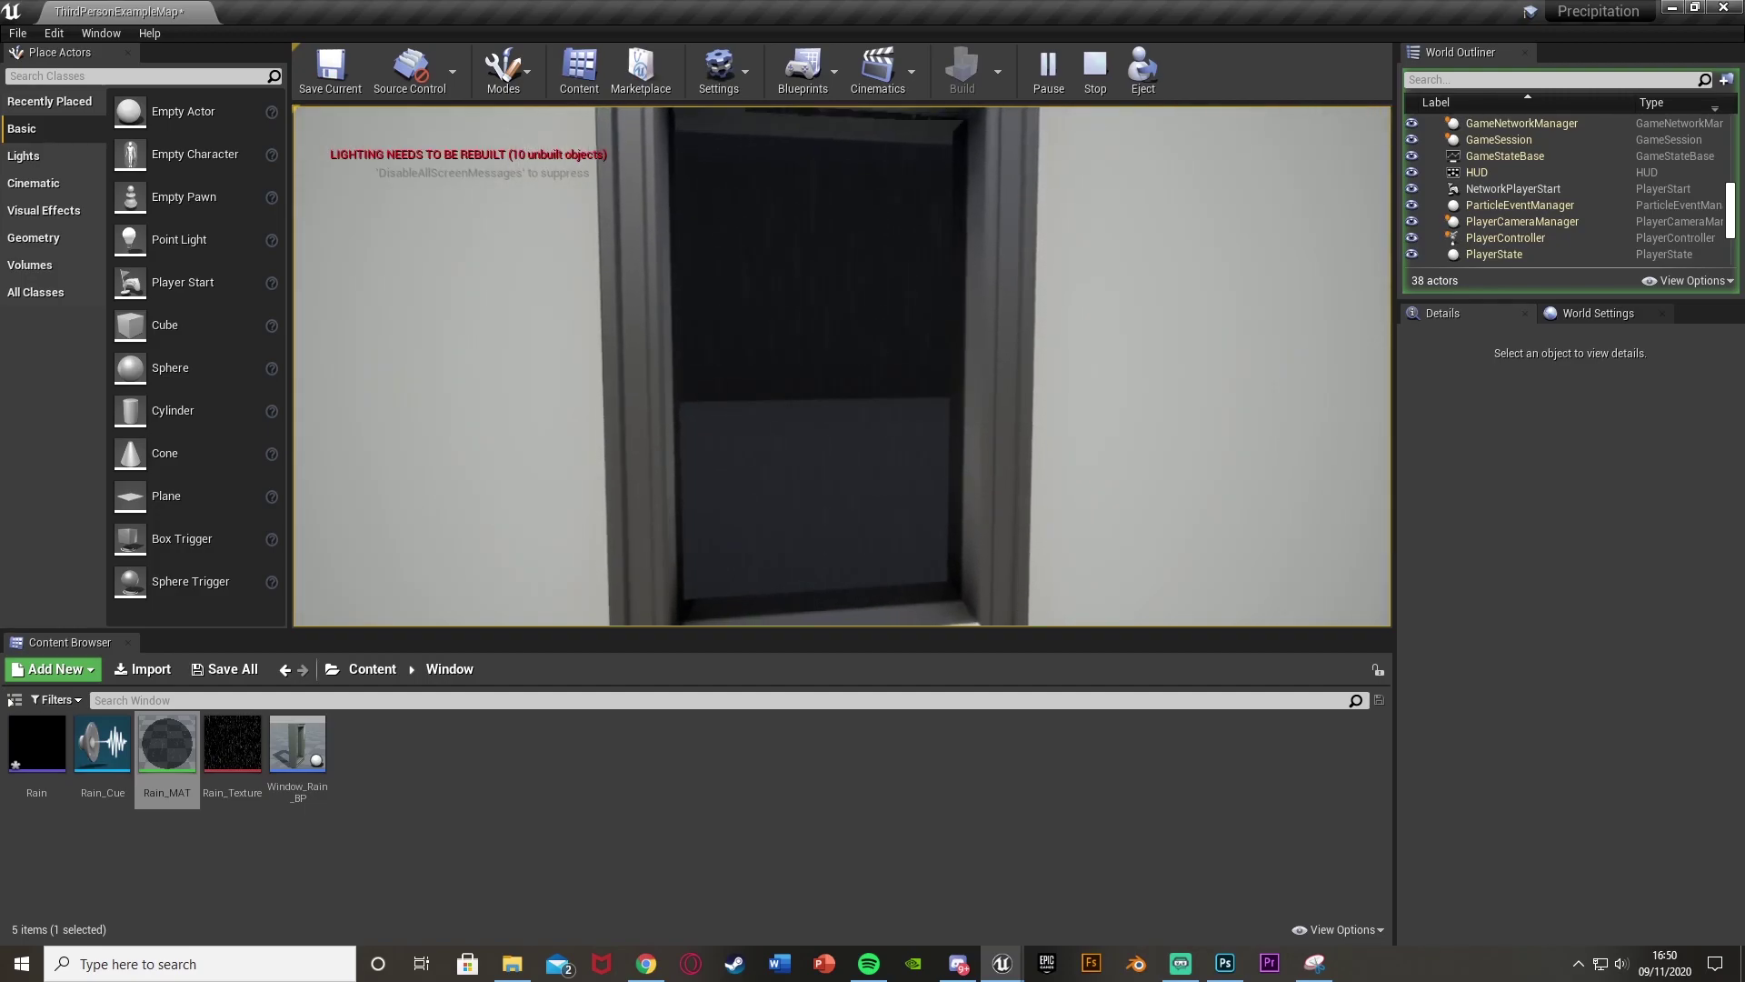
pyautogui.press('w')
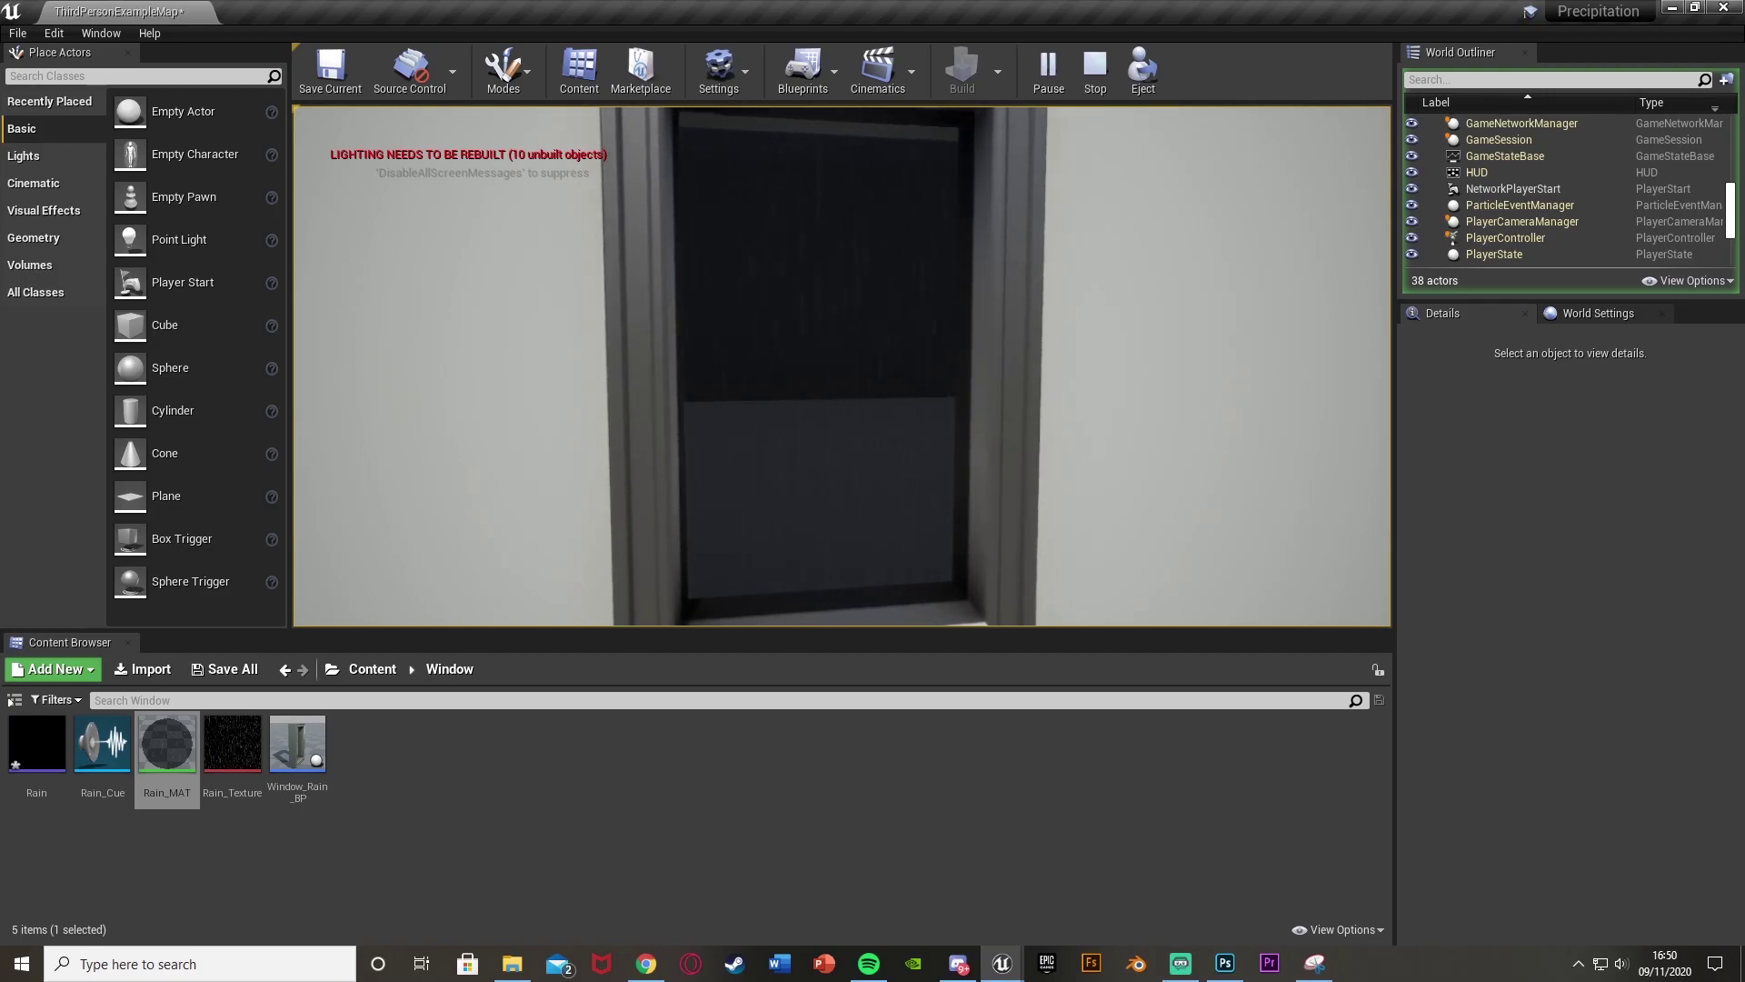